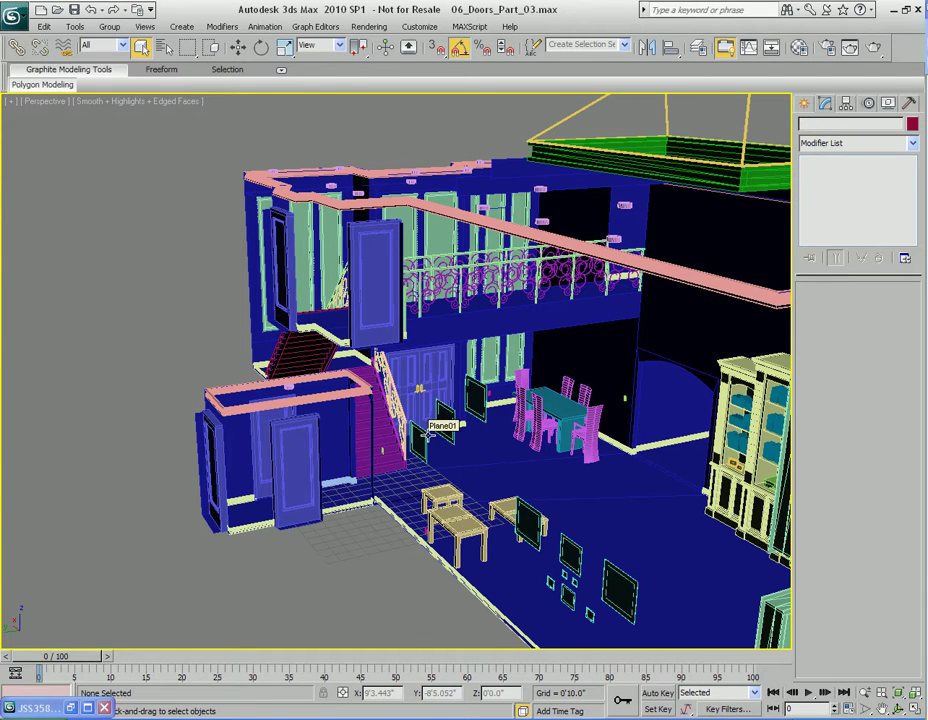
# Step: Examine the single-panel doors around the ground-floor closet and the upper storey of the house
pyautogui.scroll(6, 428, 432)
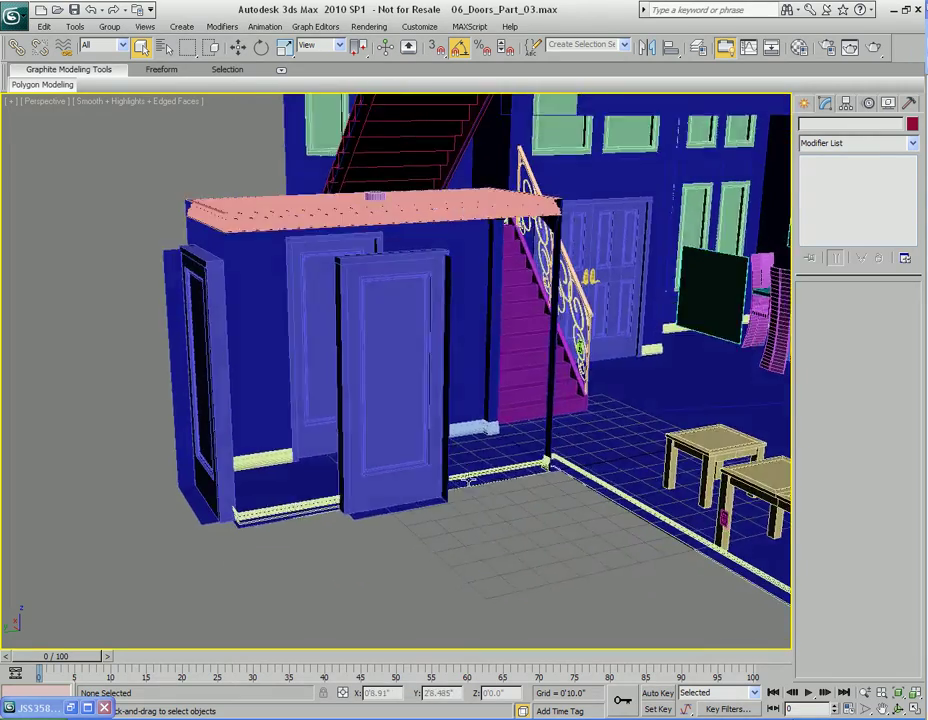
pyautogui.keyDown('alt'); pyautogui.moveTo(468, 481); pyautogui.dragTo(454, 425, button='middle'); pyautogui.keyUp('alt')
pyautogui.moveTo(452, 413); pyautogui.dragTo(507, 480, button='middle')
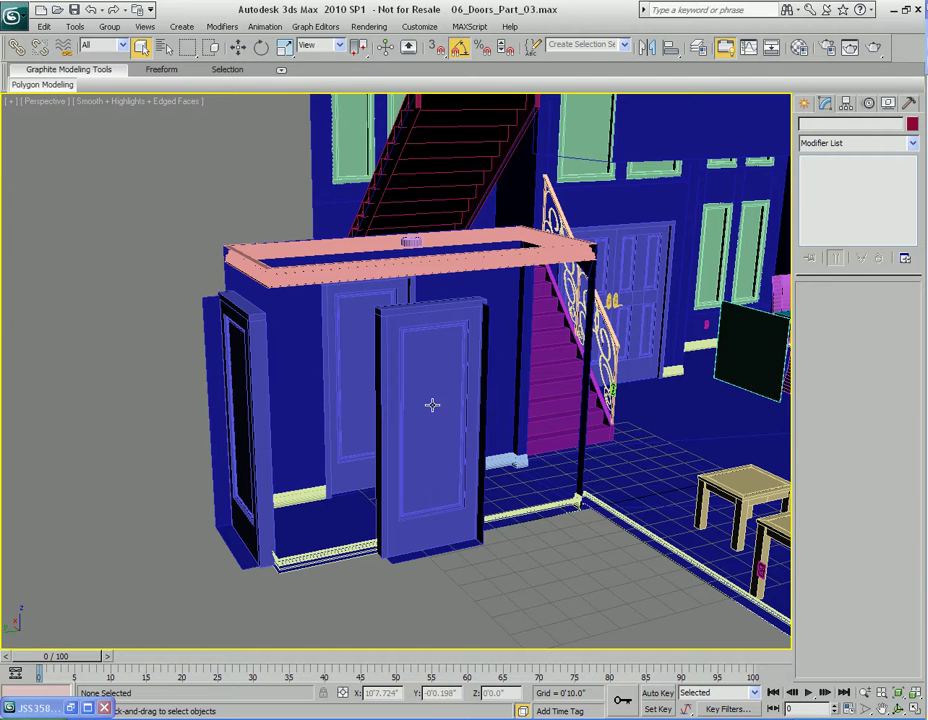
pyautogui.scroll(5, 425, 400)
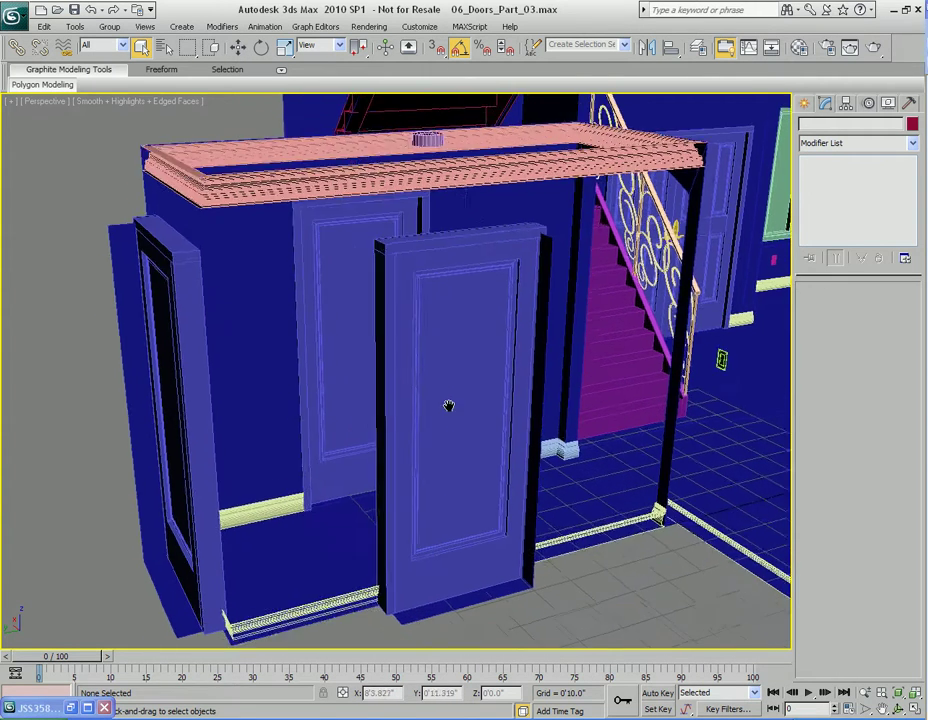
pyautogui.moveTo(447, 402); pyautogui.dragTo(462, 409, button='middle')
pyautogui.click(437, 329)
pyautogui.keyDown('alt'); pyautogui.moveTo(437, 329); pyautogui.dragTo(432, 403, button='middle'); pyautogui.keyUp('alt')
pyautogui.scroll(-4, 432, 403)
pyautogui.moveTo(434, 353); pyautogui.dragTo(417, 425, button='middle')
pyautogui.keyDown('alt'); pyautogui.moveTo(348, 398); pyautogui.dragTo(432, 405, button='middle'); pyautogui.keyUp('alt')
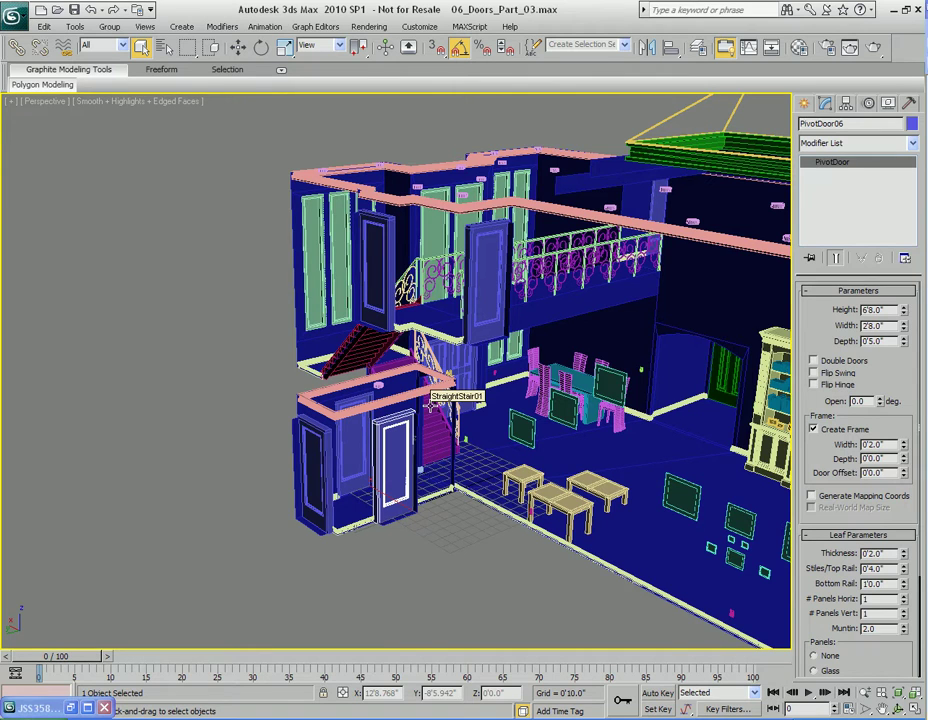
# Step: Select the single-panel doors on both floors of the house and isolate the selection
pyautogui.scroll(5, 428, 413)
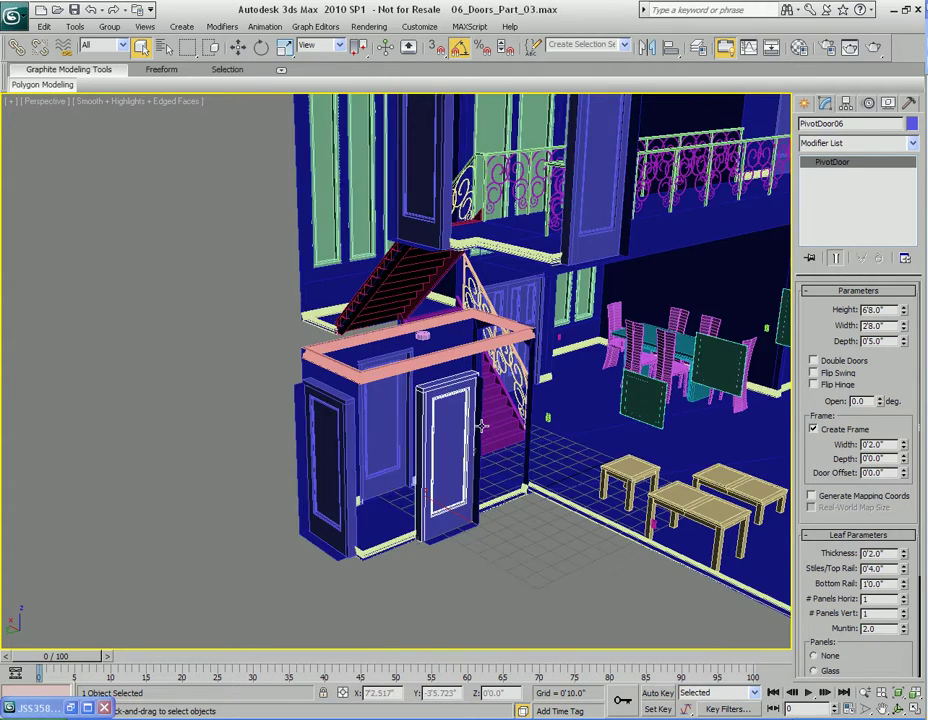
pyautogui.click(349, 424)
pyautogui.keyDown('ctrl'); pyautogui.click(309, 446); pyautogui.keyUp('ctrl')
pyautogui.keyDown('ctrl'); pyautogui.click(440, 456); pyautogui.keyUp('ctrl')
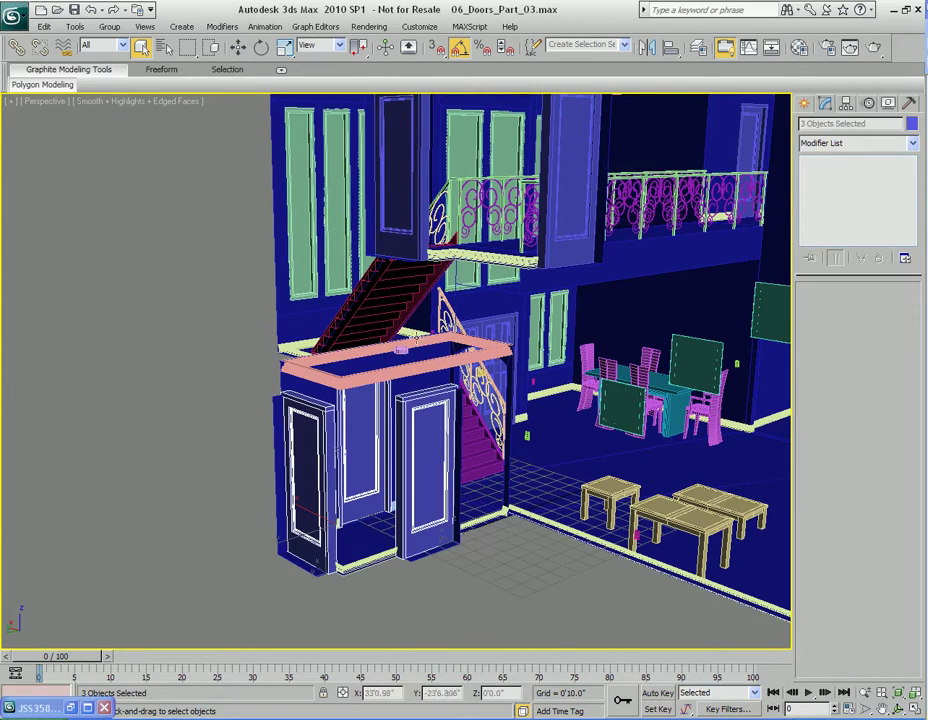
pyautogui.moveTo(394, 186); pyautogui.dragTo(361, 397, button='middle')
pyautogui.keyDown('ctrl'); pyautogui.click(534, 412); pyautogui.keyUp('ctrl')
pyautogui.keyDown('alt'); pyautogui.moveTo(534, 412); pyautogui.dragTo(348, 323, button='middle'); pyautogui.keyUp('alt')
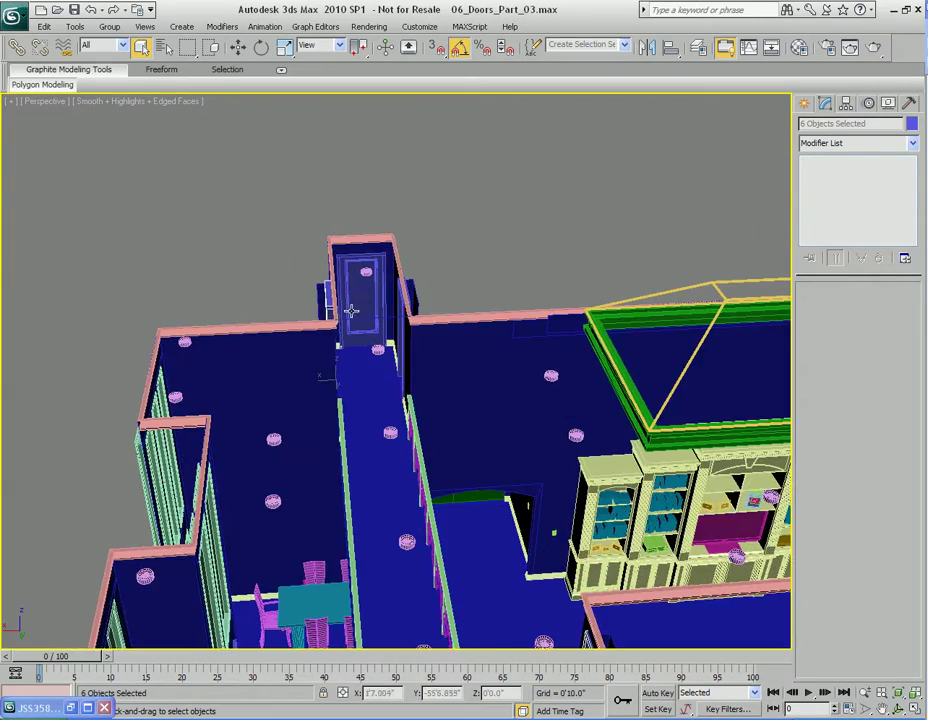
pyautogui.keyDown('alt'); pyautogui.moveTo(257, 401); pyautogui.dragTo(579, 277, button='middle'); pyautogui.keyUp('alt')
pyautogui.keyDown('ctrl'); pyautogui.click(442, 440); pyautogui.keyUp('ctrl')
pyautogui.scroll(-5, 438, 390)
pyautogui.keyDown('alt'); pyautogui.moveTo(643, 462); pyautogui.dragTo(499, 370, button='middle'); pyautogui.keyUp('alt')
pyautogui.keyDown('alt'); pyautogui.moveTo(590, 380); pyautogui.dragTo(445, 420, button='middle'); pyautogui.keyUp('alt')
pyautogui.scroll(-4, 424, 366)
pyautogui.hotkey('alt', 'q')
# Step: Select one of the isolated doors and try out its Open angle setting
pyautogui.click(484, 373)
pyautogui.scroll(8, 534, 391)
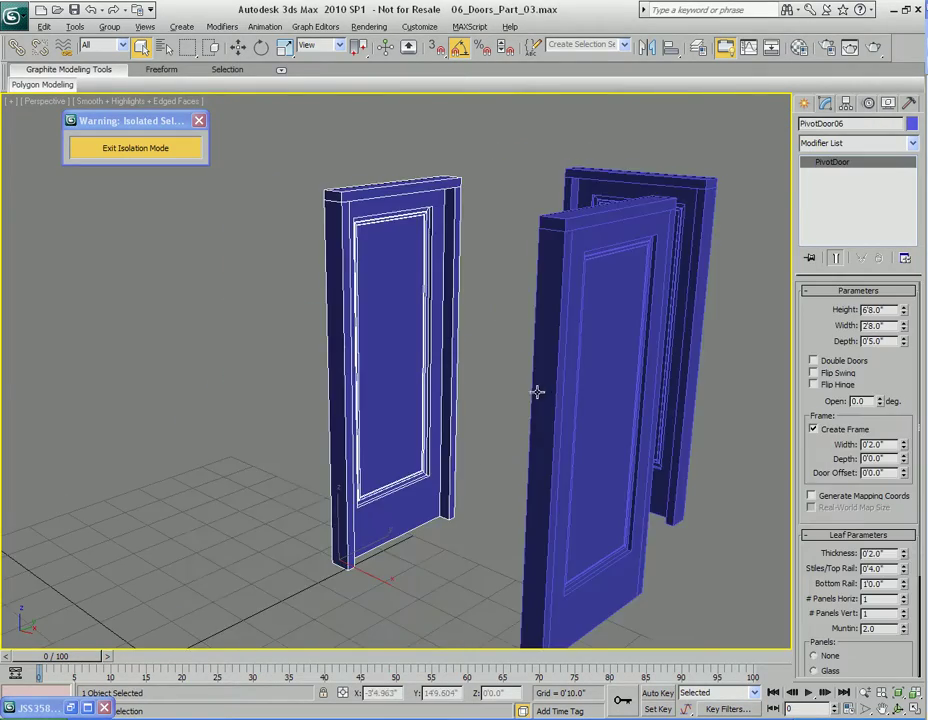
pyautogui.moveTo(534, 408); pyautogui.dragTo(518, 438, button='middle')
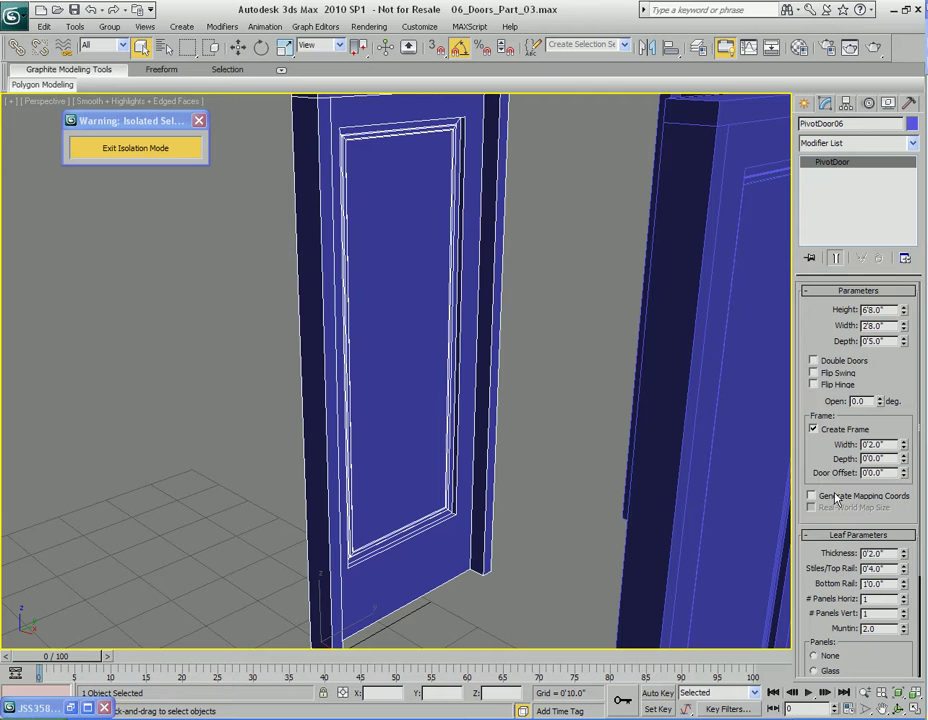
pyautogui.moveTo(818, 458)
pyautogui.mouseDown()
pyautogui.moveTo(820, 428)
pyautogui.moveTo(824, 462)
pyautogui.mouseUp()
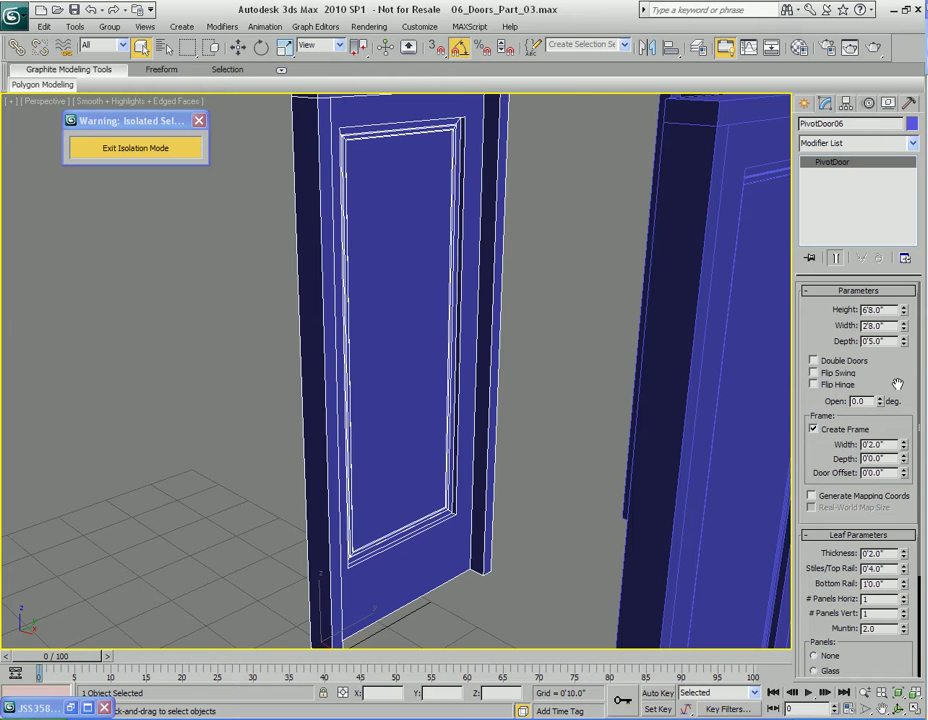
pyautogui.moveTo(880, 402); pyautogui.dragTo(873, 444)
pyautogui.scroll(-5, 478, 362)
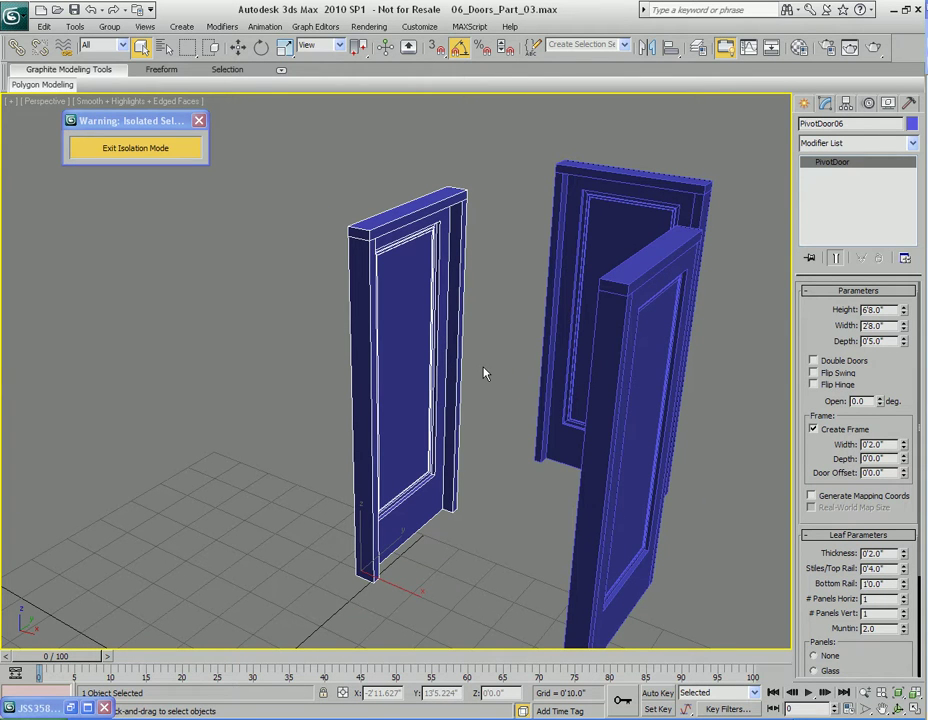
# Step: Review the doorknob reference image JSS3580.jpg and inspect the selected door's stile where the knob belongs
pyautogui.click(71, 708)
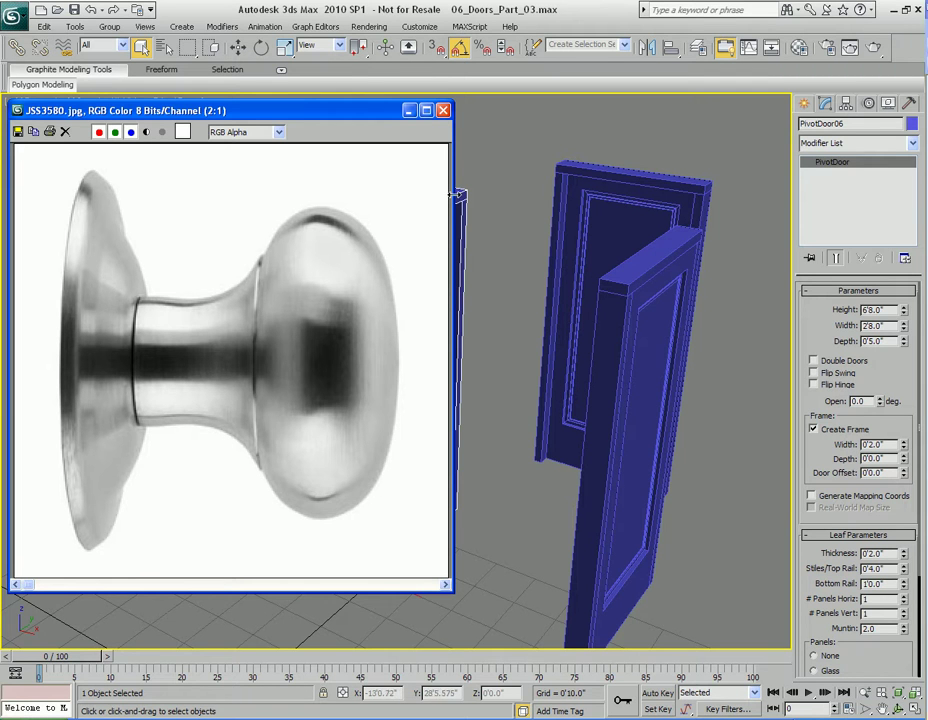
pyautogui.click(409, 114)
pyautogui.keyDown('alt'); pyautogui.moveTo(410, 412); pyautogui.dragTo(429, 408, button='middle'); pyautogui.keyUp('alt')
pyautogui.scroll(6, 411, 406)
pyautogui.moveTo(520, 416); pyautogui.dragTo(439, 435, button='middle')
pyautogui.scroll(-7, 437, 410)
pyautogui.scroll(5, 438, 435)
pyautogui.moveTo(507, 433); pyautogui.dragTo(452, 430, button='middle')
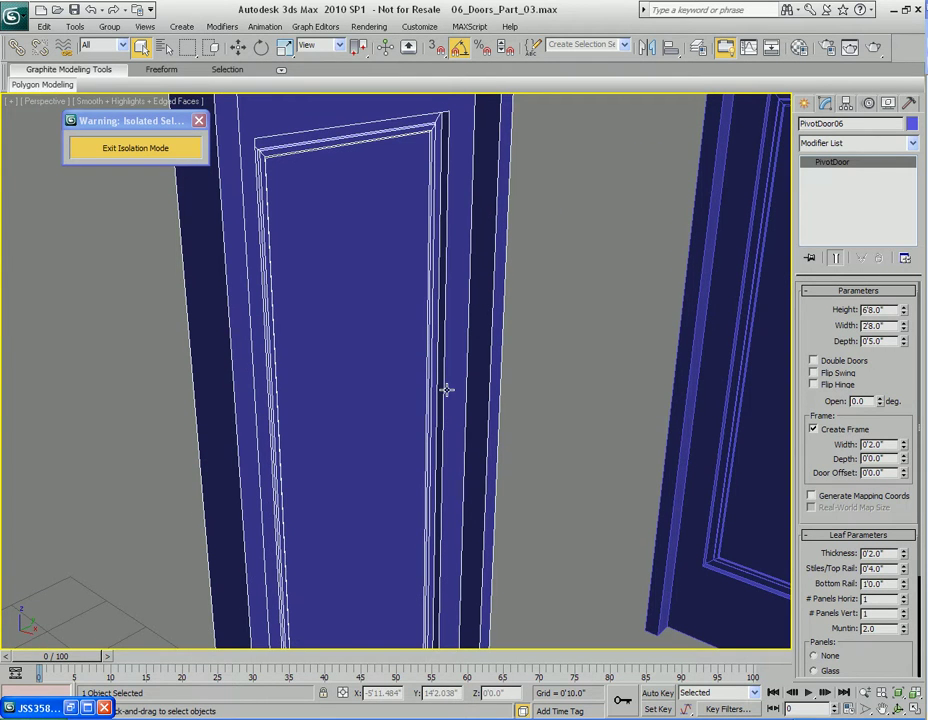
# Step: Create an 8-sided cylinder on the door's stile with AutoGrid, about 1.55" in radius and 1.65" high
pyautogui.click(807, 105)
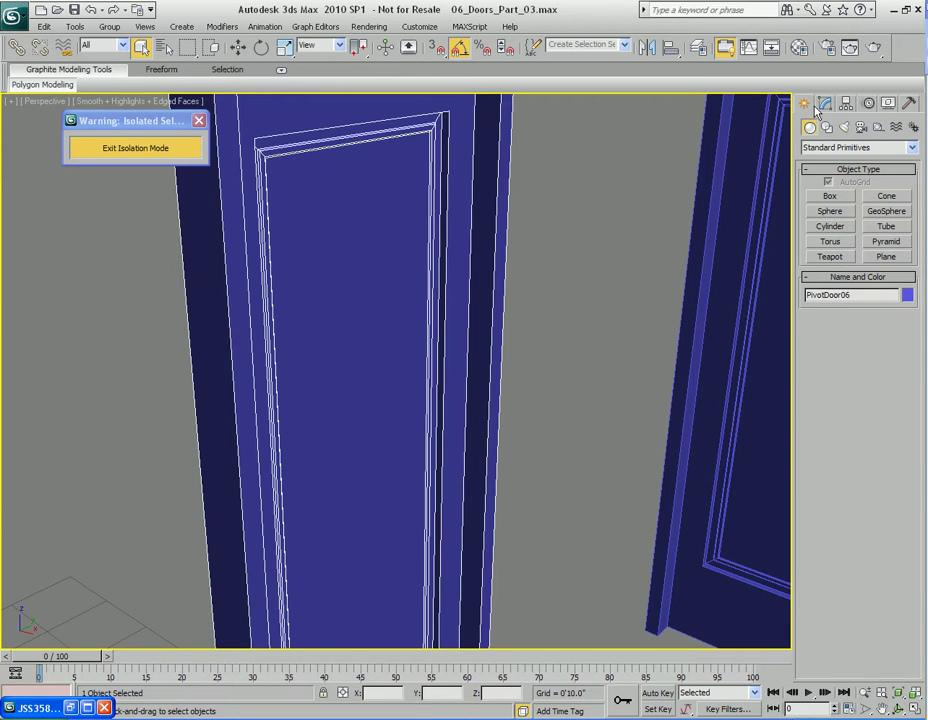
pyautogui.click(828, 228)
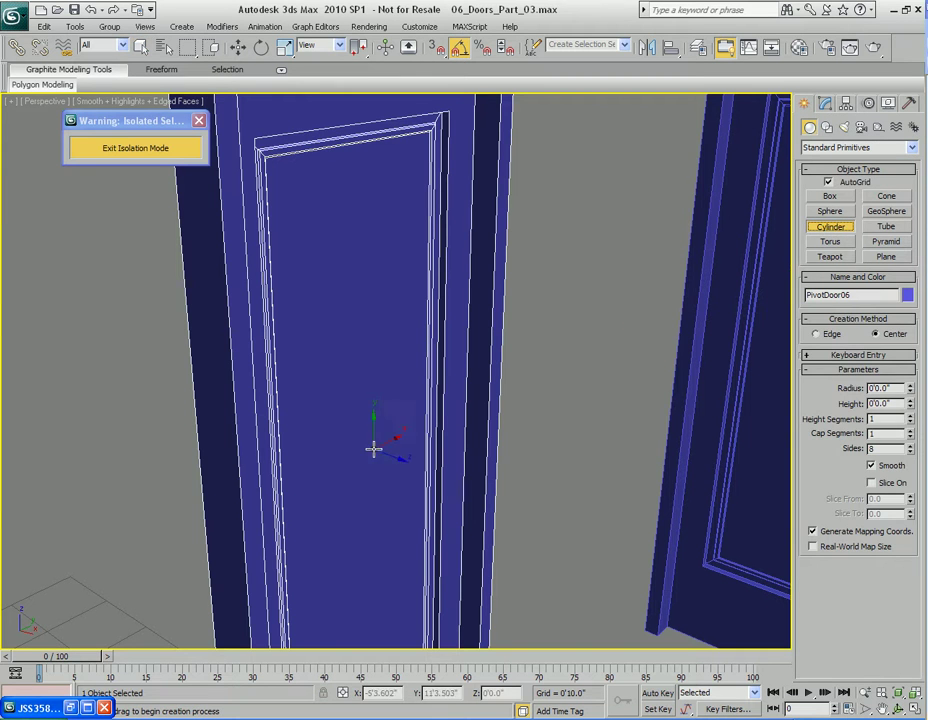
pyautogui.moveTo(436, 474); pyautogui.dragTo(414, 414, button='middle')
pyautogui.scroll(2, 418, 414)
pyautogui.moveTo(418, 324); pyautogui.dragTo(424, 337)
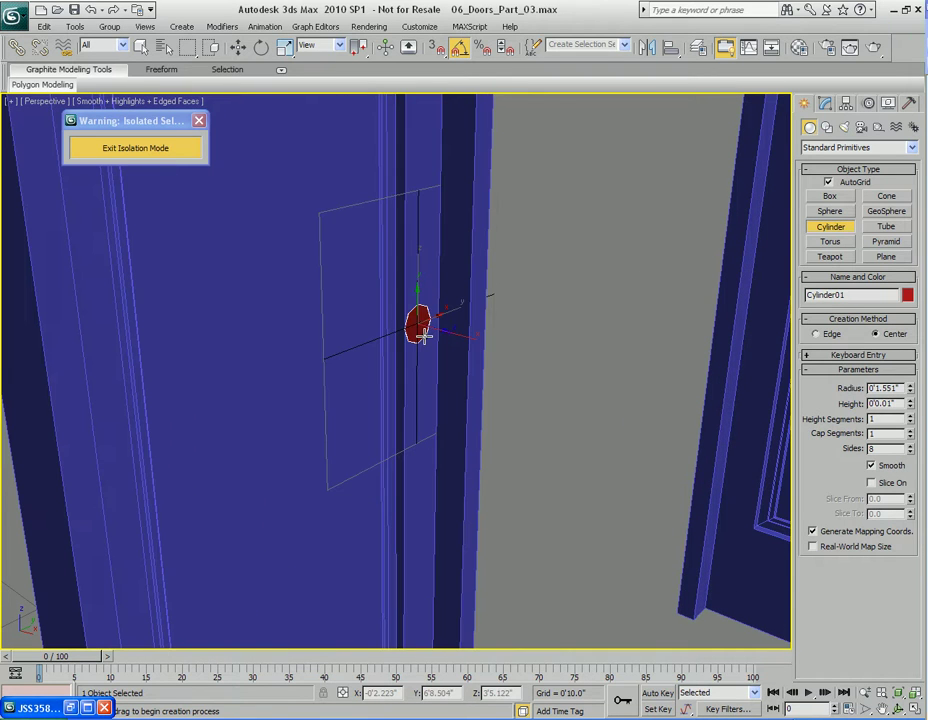
pyautogui.click(452, 321)
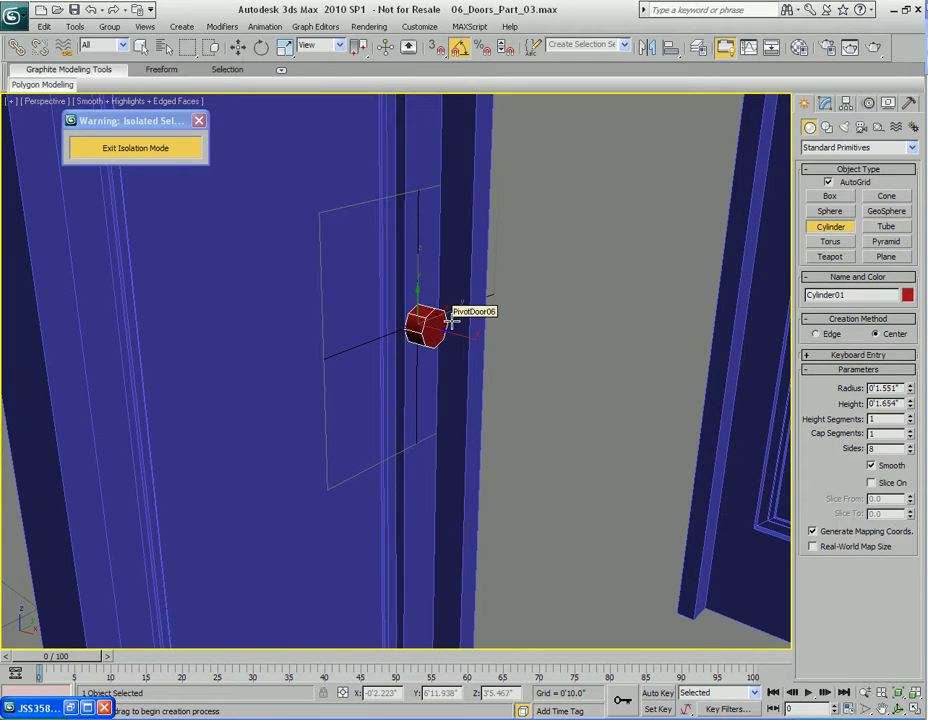
pyautogui.rightClick(447, 340)
# Step: Reposition the new cylinder on the door's stile
pyautogui.press('z')
pyautogui.scroll(-2, 445, 456)
pyautogui.keyDown('alt'); pyautogui.moveTo(445, 456); pyautogui.dragTo(410, 435, button='middle'); pyautogui.keyUp('alt')
pyautogui.press('w')
pyautogui.moveTo(429, 358); pyautogui.dragTo(462, 356)
pyautogui.keyDown('alt'); pyautogui.moveTo(481, 398); pyautogui.dragTo(543, 412, button='middle'); pyautogui.keyUp('alt')
pyautogui.press('q')
pyautogui.keyDown('alt'); pyautogui.moveTo(478, 392); pyautogui.dragTo(472, 421, button='middle'); pyautogui.keyUp('alt')
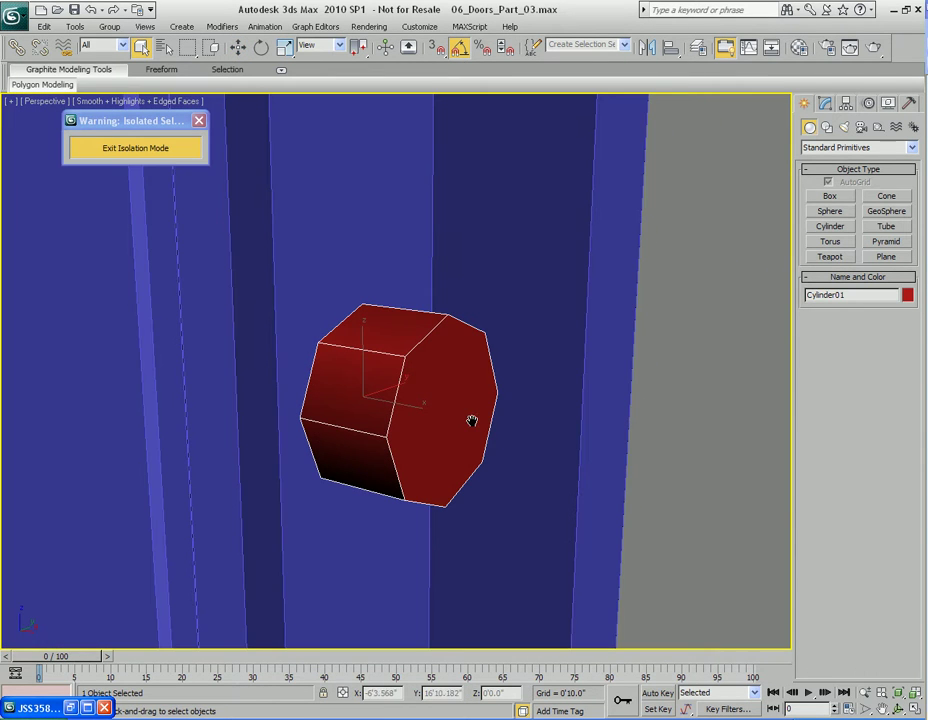
# Step: Convert the cylinder to an Editable Poly
pyautogui.press('1')
pyautogui.keyDown('alt'); pyautogui.moveTo(364, 413); pyautogui.dragTo(441, 443, button='middle'); pyautogui.keyUp('alt')
pyautogui.scroll(3, 385, 414)
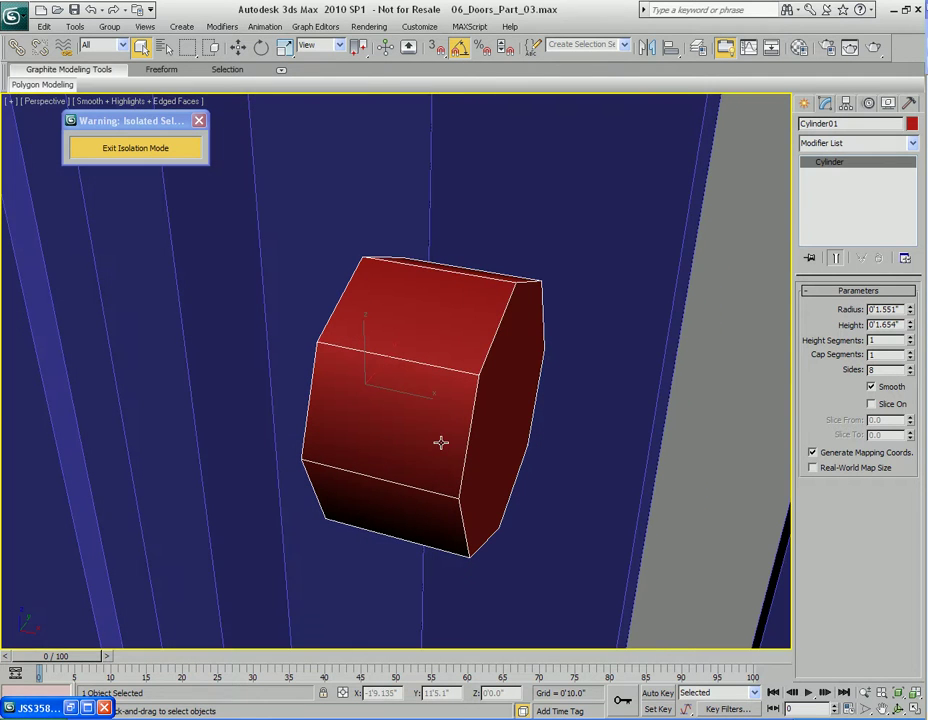
pyautogui.rightClick(424, 405)
pyautogui.moveTo(445, 520)
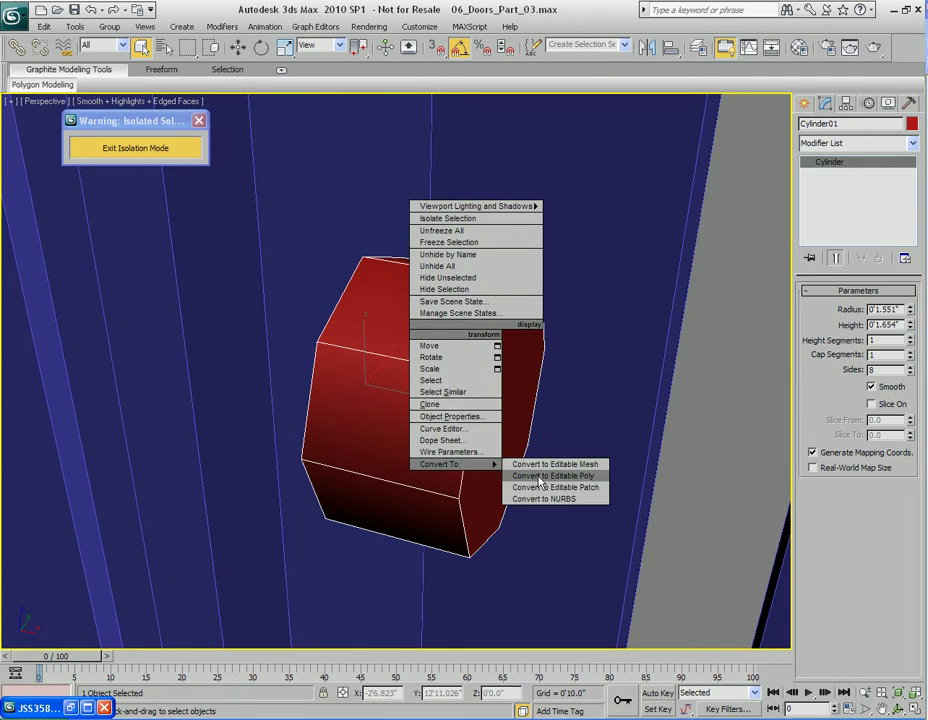
pyautogui.click(590, 535)
# Step: Delete the cylinder's hidden back cap polygon facing the door
pyautogui.moveTo(386, 401)
pyautogui.keyDown('alt'); pyautogui.mouseDown(button='middle')
pyautogui.moveTo(379, 438)
pyautogui.moveTo(400, 393)
pyautogui.moveTo(522, 420)
pyautogui.moveTo(472, 416)
pyautogui.moveTo(468, 400)
pyautogui.moveTo(497, 441)
pyautogui.mouseUp(button='middle'); pyautogui.keyUp('alt')
pyautogui.press('F3')
pyautogui.press('4')
pyautogui.click(400, 393)
pyautogui.press('Delete')
pyautogui.press('F3')
pyautogui.press('4')
# Step: Enable NURMS smoothing on the cylinder and move its front polygon toward the door to form a thin disc
pyautogui.rightClick(464, 451)
pyautogui.click(416, 291)
pyautogui.press('4')
pyautogui.click(499, 394)
pyautogui.press('w')
pyautogui.moveTo(561, 434); pyautogui.dragTo(432, 411)
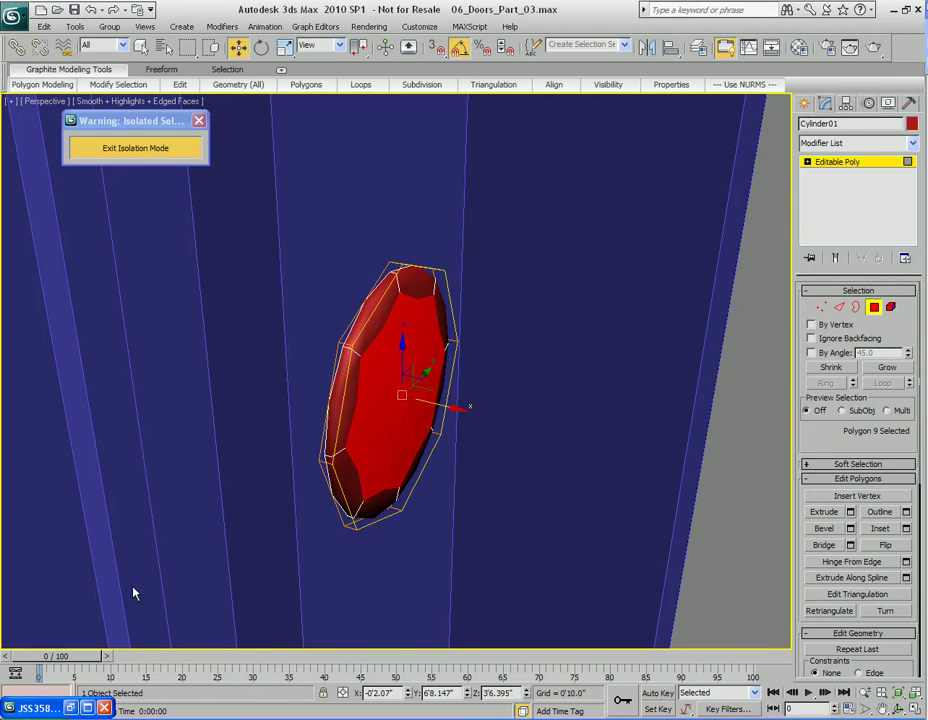
# Step: Restore the reference image JSS3580.jpg and place it beside the disc for comparison
pyautogui.click(69, 708)
pyautogui.moveTo(197, 117); pyautogui.dragTo(667, 110)
pyautogui.moveTo(393, 384); pyautogui.dragTo(336, 369, button='middle')
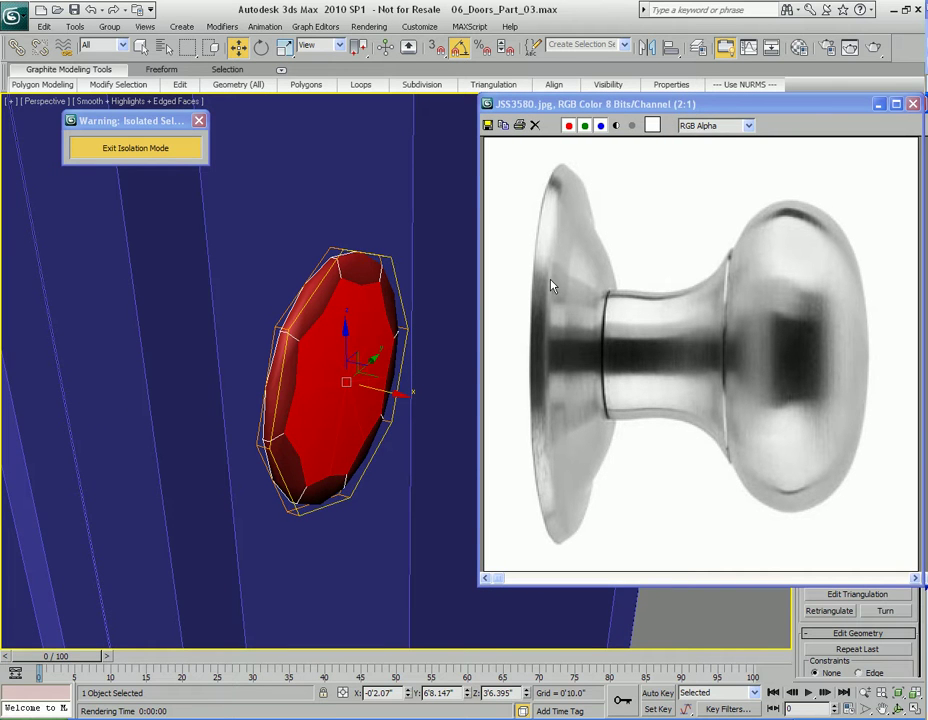
pyautogui.keyDown('alt'); pyautogui.moveTo(315, 380); pyautogui.dragTo(352, 388, button='middle'); pyautogui.keyUp('alt')
# Step: Scale the whole disc parallel to the door face to about 127 percent and fine-tune its diameter
pyautogui.press('4')
pyautogui.press('r')
pyautogui.moveTo(313, 371); pyautogui.dragTo(348, 393)
pyautogui.moveTo(348, 393)
pyautogui.keyDown('alt'); pyautogui.mouseDown(button='middle')
pyautogui.moveTo(311, 379)
pyautogui.moveTo(358, 396)
pyautogui.mouseUp(button='middle'); pyautogui.keyUp('alt')
pyautogui.scroll(-6, 311, 379)
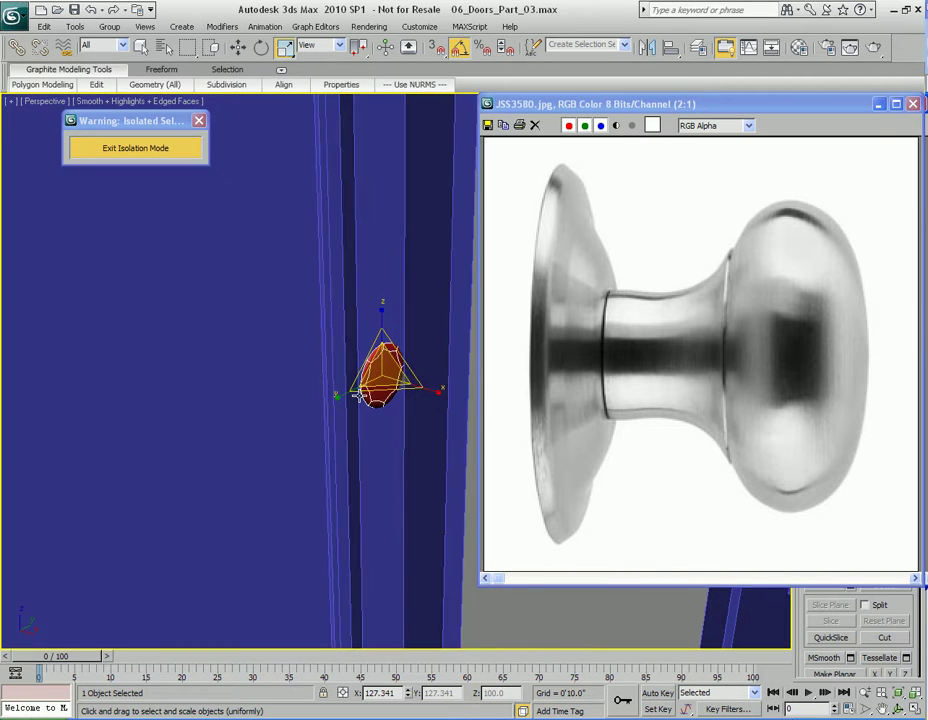
pyautogui.scroll(-8, 358, 393)
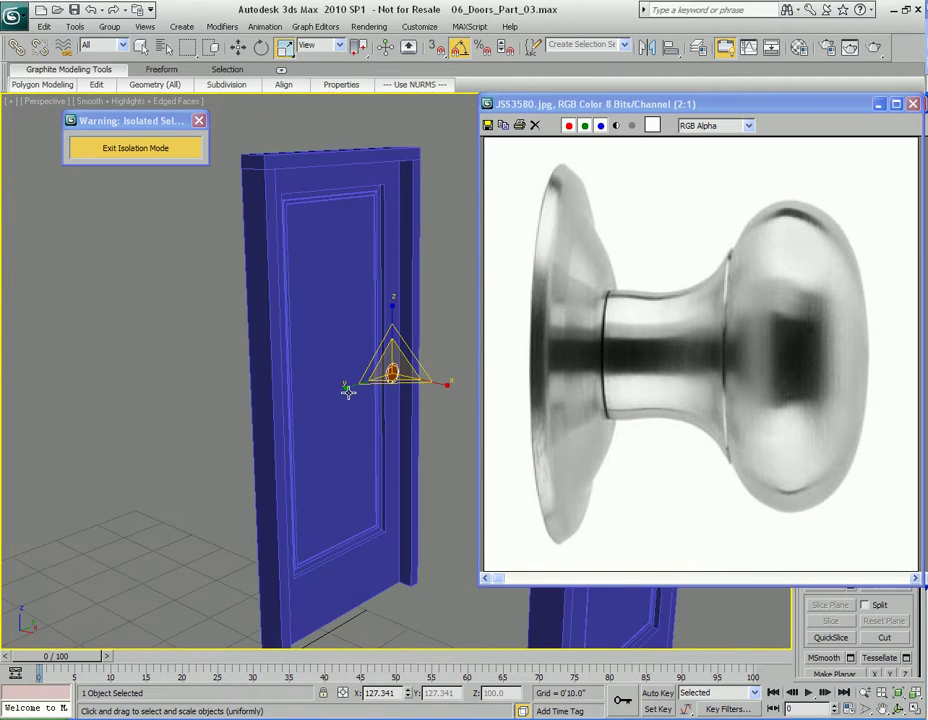
pyautogui.scroll(10, 352, 390)
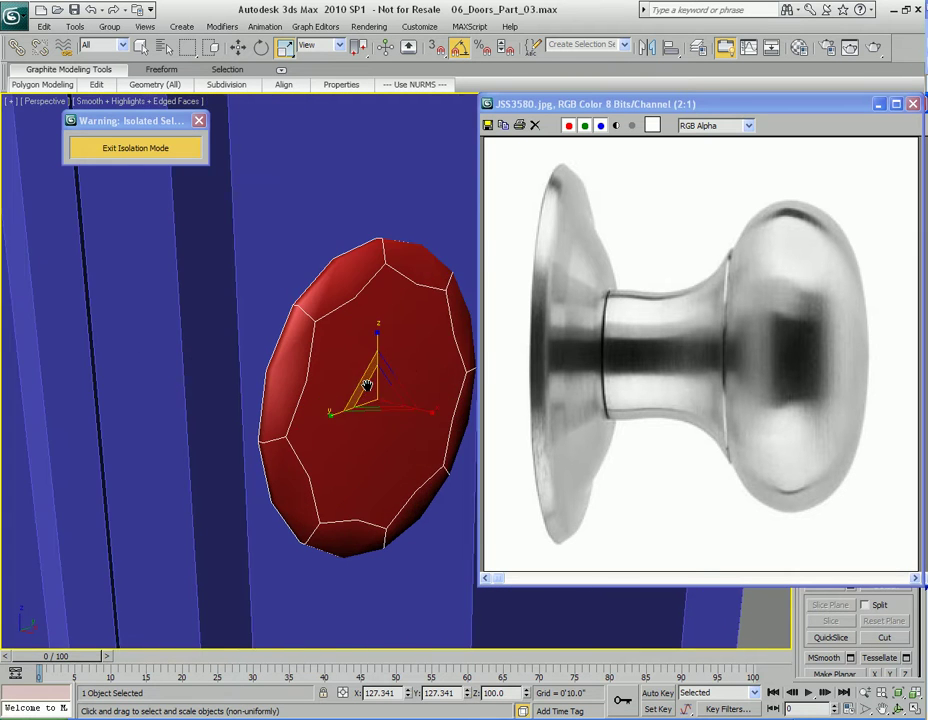
pyautogui.moveTo(367, 386); pyautogui.dragTo(331, 396, button='middle')
pyautogui.moveTo(322, 393); pyautogui.dragTo(317, 408)
pyautogui.keyDown('alt'); pyautogui.moveTo(311, 398); pyautogui.dragTo(356, 352, button='middle'); pyautogui.keyUp('alt')
# Step: Push the disc's front polygon slightly toward the door and rescale it in Local coordinates
pyautogui.press('w')
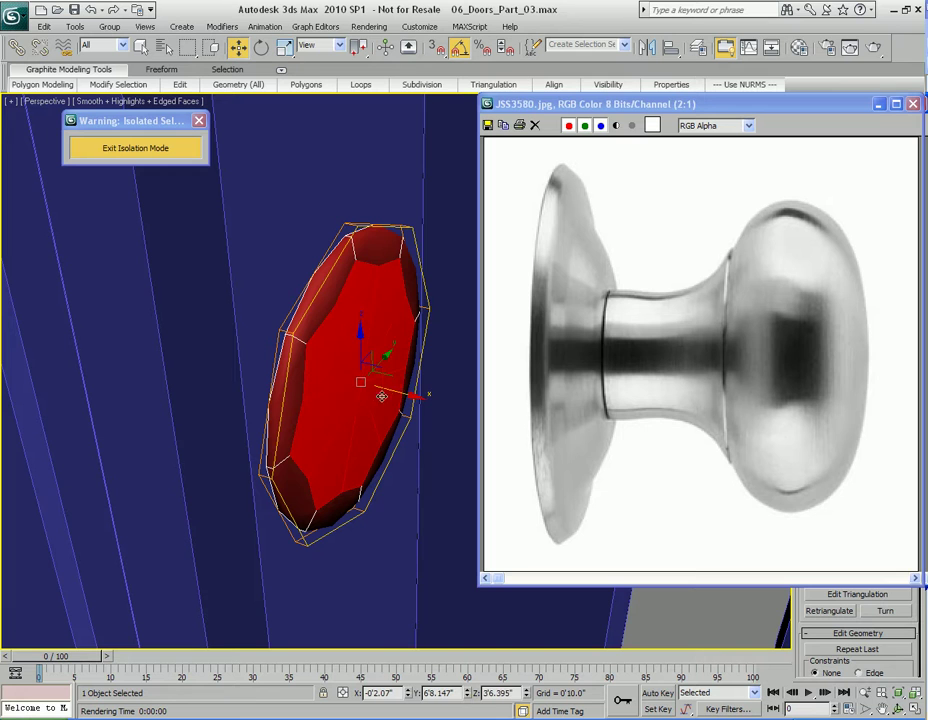
pyautogui.moveTo(399, 388); pyautogui.dragTo(395, 390)
pyautogui.keyDown('alt'); pyautogui.moveTo(395, 390); pyautogui.dragTo(370, 394, button='middle'); pyautogui.keyUp('alt')
pyautogui.press('r')
pyautogui.scroll(3, 370, 394)
pyautogui.moveTo(344, 390); pyautogui.dragTo(348, 388)
pyautogui.moveTo(347, 388)
pyautogui.keyDown('alt'); pyautogui.mouseDown(button='middle')
pyautogui.moveTo(321, 405)
pyautogui.moveTo(327, 387)
pyautogui.moveTo(338, 387)
pyautogui.mouseUp(button='middle'); pyautogui.keyUp('alt')
pyautogui.moveTo(338, 375); pyautogui.dragTo(352, 370)
pyautogui.moveTo(352, 370)
pyautogui.keyDown('alt'); pyautogui.mouseDown(button='middle')
pyautogui.moveTo(375, 379)
pyautogui.moveTo(361, 378)
pyautogui.mouseUp(button='middle'); pyautogui.keyUp('alt')
pyautogui.press('q')
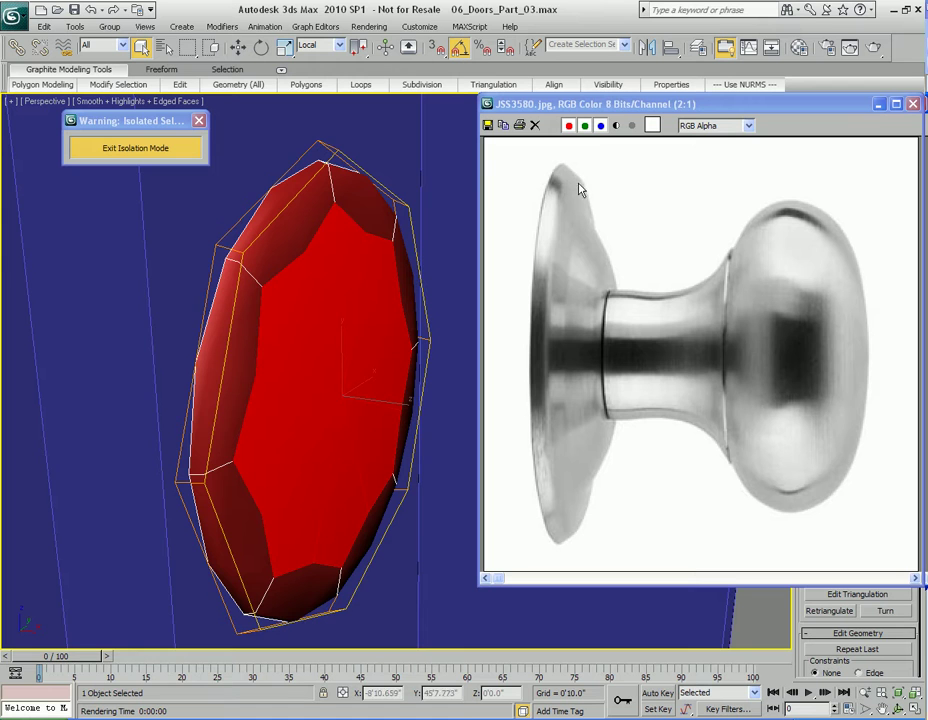
# Step: Inset the disc's front polygon to add an inner ring of edges
pyautogui.keyDown('alt'); pyautogui.moveTo(369, 352); pyautogui.dragTo(353, 352, button='middle'); pyautogui.keyUp('alt')
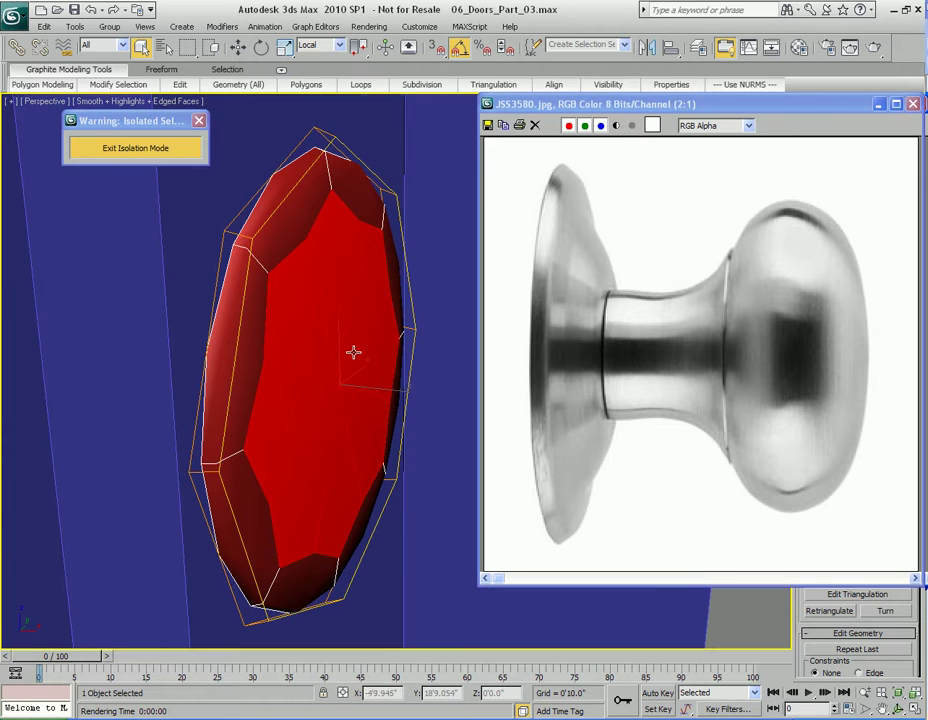
pyautogui.rightClick(356, 292)
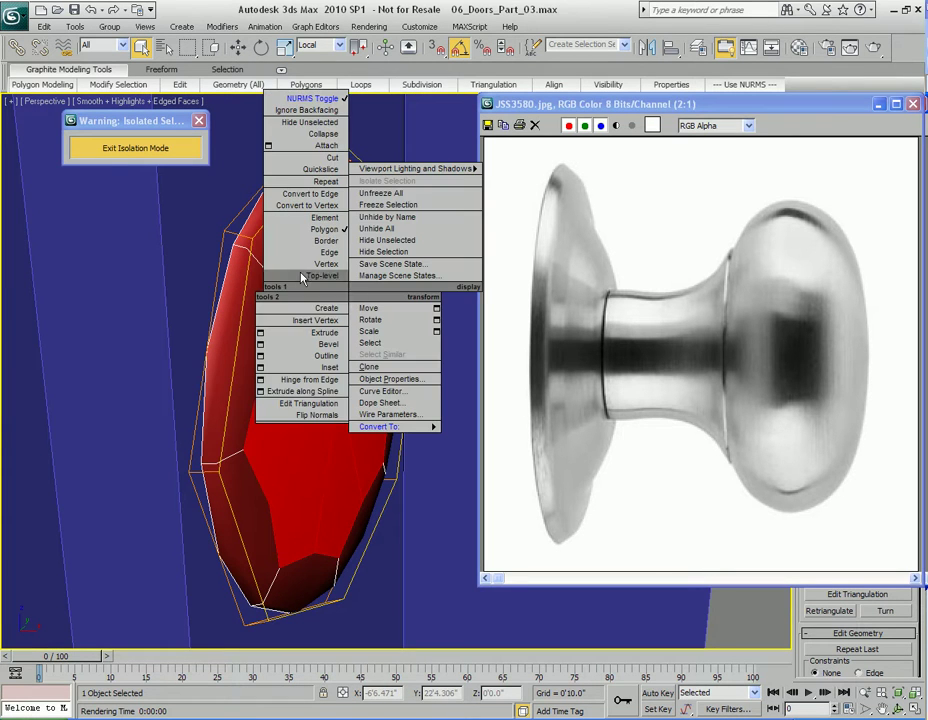
pyautogui.click(292, 373)
pyautogui.moveTo(336, 356); pyautogui.dragTo(337, 358)
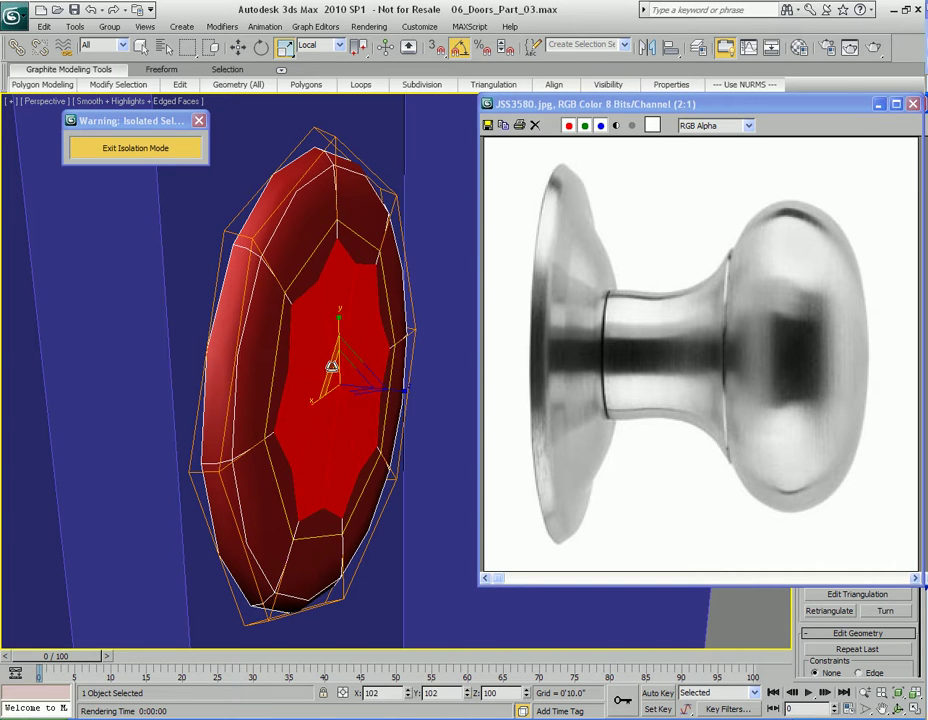
# Step: Turn off NURMS smoothing and enlarge the inset front polygon so only a narrow rim remains around it
pyautogui.rightClick(329, 364)
pyautogui.click(288, 170)
pyautogui.moveTo(330, 371); pyautogui.dragTo(328, 362)
pyautogui.keyDown('alt'); pyautogui.moveTo(328, 362); pyautogui.dragTo(294, 352, button='middle'); pyautogui.keyUp('alt')
# Step: Extrude the front polygon outward and move it back along X to shorten the extrusion
pyautogui.hotkey('shift', 'e')
pyautogui.moveTo(294, 352); pyautogui.dragTo(293, 347)
pyautogui.press('w')
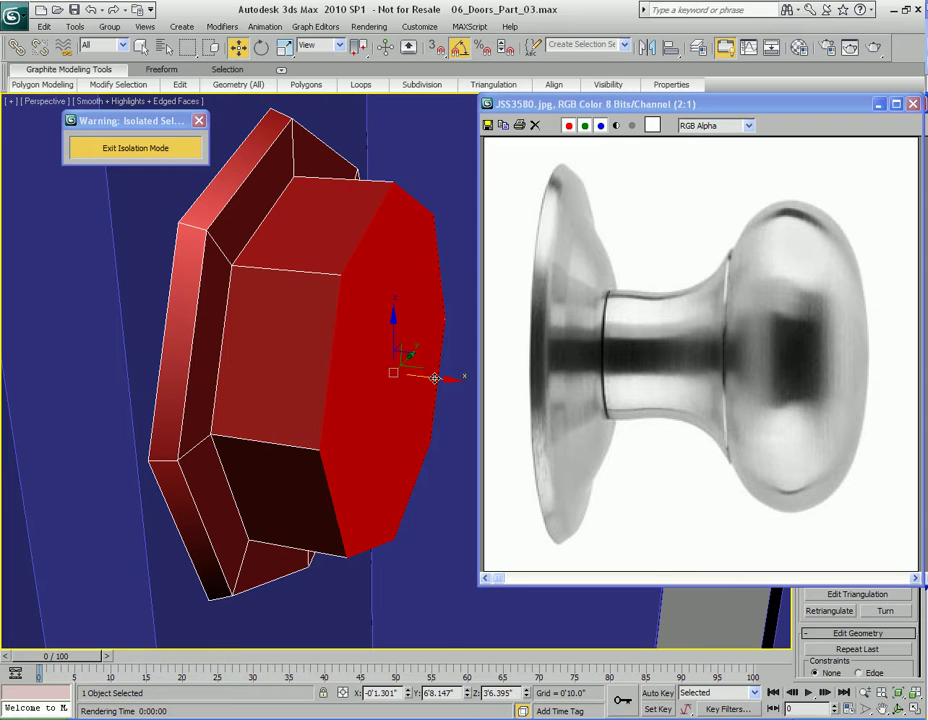
pyautogui.moveTo(435, 378); pyautogui.dragTo(381, 371)
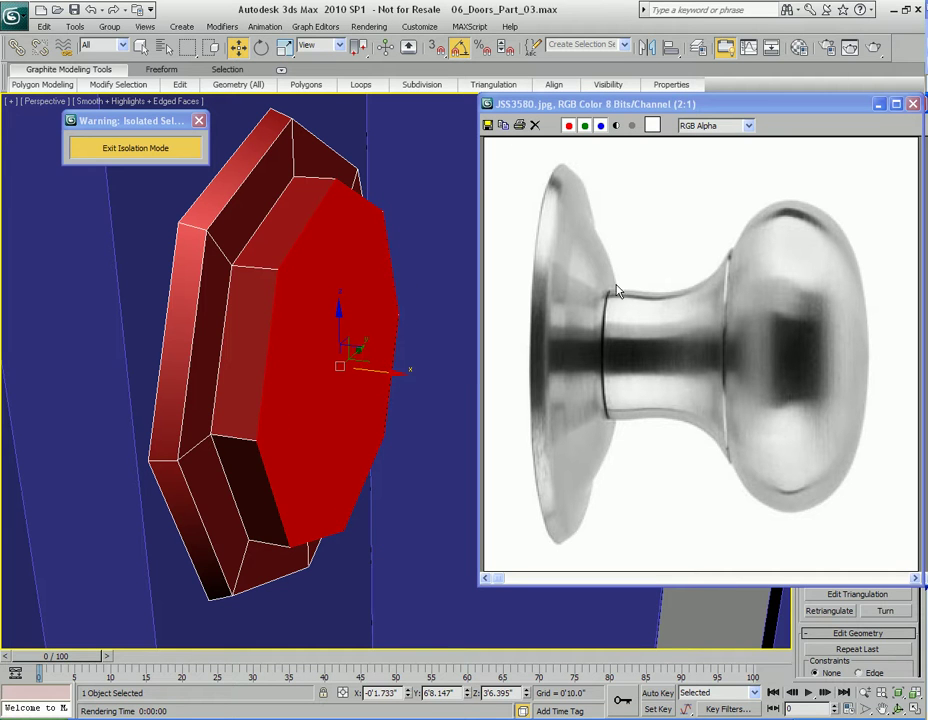
# Step: Scale down the extruded front polygon to taper the base plate toward the knob's neck
pyautogui.moveTo(383, 377)
pyautogui.keyDown('alt'); pyautogui.mouseDown(button='middle')
pyautogui.moveTo(372, 369)
pyautogui.moveTo(331, 383)
pyautogui.moveTo(368, 376)
pyautogui.moveTo(365, 364)
pyautogui.moveTo(371, 371)
pyautogui.mouseUp(button='middle'); pyautogui.keyUp('alt')
pyautogui.press('r')
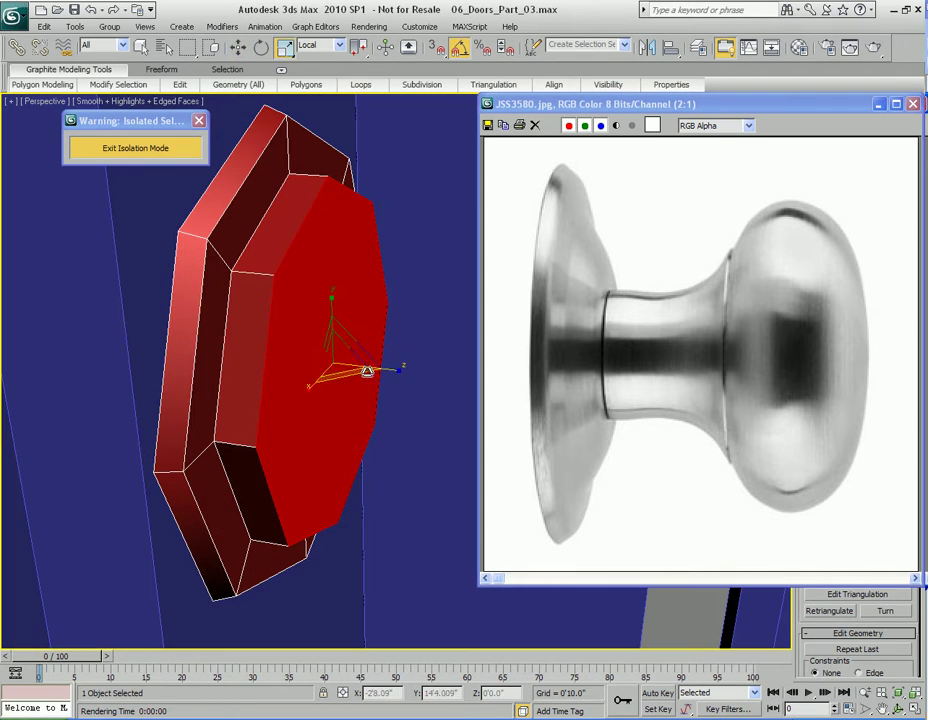
pyautogui.moveTo(324, 353); pyautogui.dragTo(353, 368)
pyautogui.moveTo(353, 368)
pyautogui.keyDown('alt'); pyautogui.mouseDown(button='middle')
pyautogui.moveTo(317, 368)
pyautogui.moveTo(369, 382)
pyautogui.moveTo(373, 373)
pyautogui.moveTo(352, 369)
pyautogui.moveTo(398, 373)
pyautogui.moveTo(338, 360)
pyautogui.mouseUp(button='middle'); pyautogui.keyUp('alt')
pyautogui.scroll(3, 373, 373)
pyautogui.scroll(-5, 367, 372)
pyautogui.scroll(-3, 367, 372)
pyautogui.scroll(5, 398, 373)
pyautogui.moveTo(338, 360)
pyautogui.mouseDown()
pyautogui.moveTo(345, 368)
pyautogui.moveTo(336, 365)
pyautogui.mouseUp()
pyautogui.keyDown('alt'); pyautogui.moveTo(336, 365); pyautogui.dragTo(346, 400, button='middle'); pyautogui.keyUp('alt')
# Step: Clone the base plate's small front polygon to an element with a scaled copy
pyautogui.press('q')
pyautogui.press('r')
pyautogui.moveTo(308, 358)
pyautogui.keyDown('shift'); pyautogui.mouseDown()
pyautogui.moveTo(290, 369)
pyautogui.moveTo(380, 397)
pyautogui.mouseUp(); pyautogui.keyUp('shift')
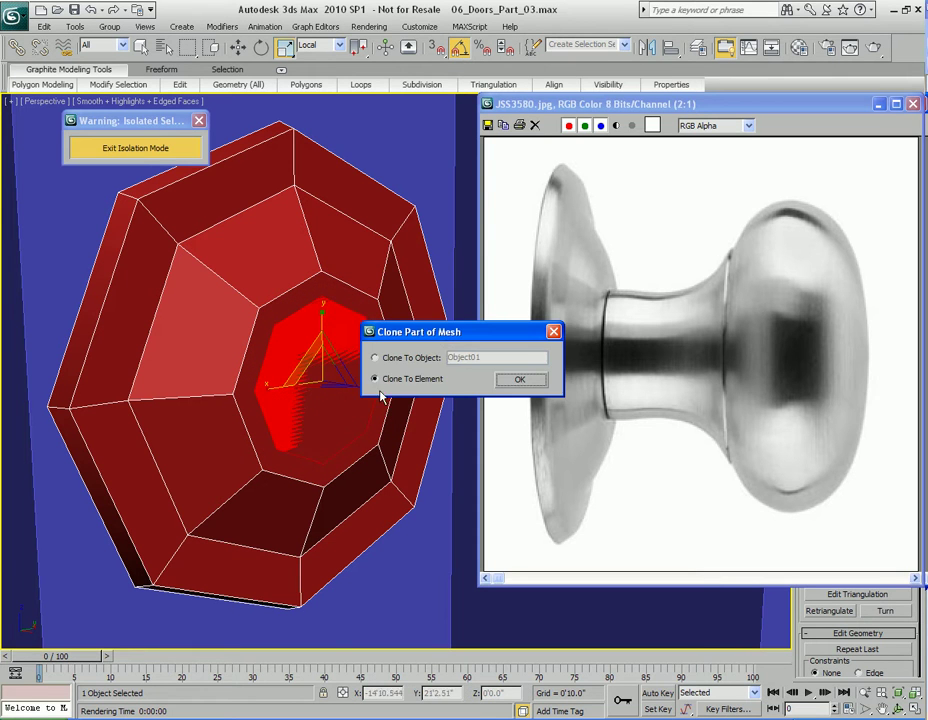
pyautogui.moveTo(449, 338); pyautogui.dragTo(461, 236)
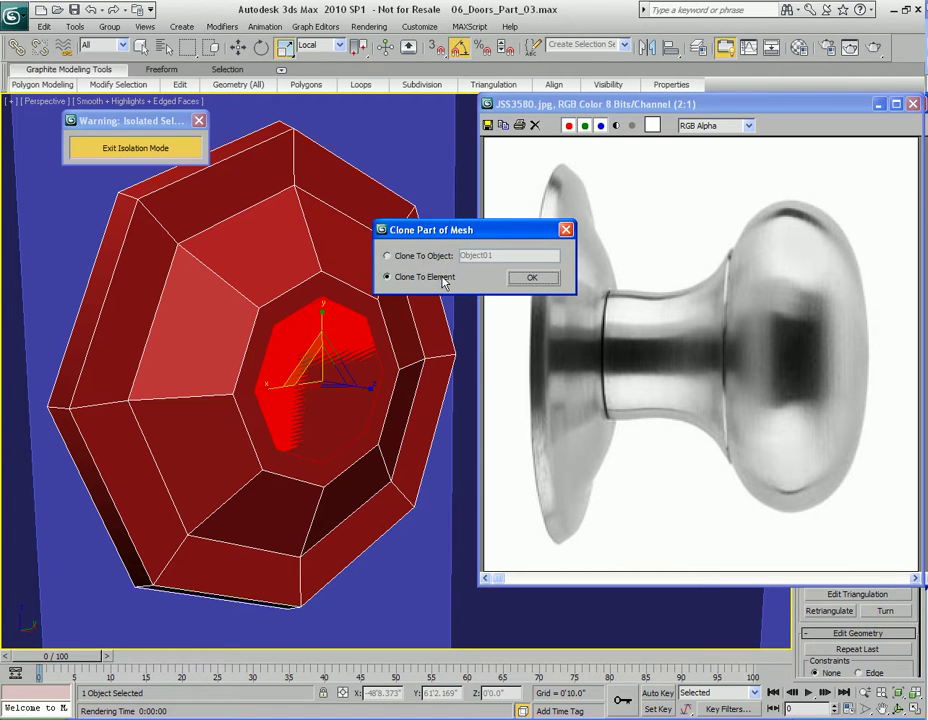
pyautogui.click(530, 279)
pyautogui.keyDown('alt'); pyautogui.moveTo(464, 331); pyautogui.dragTo(391, 331, button='middle'); pyautogui.keyUp('alt')
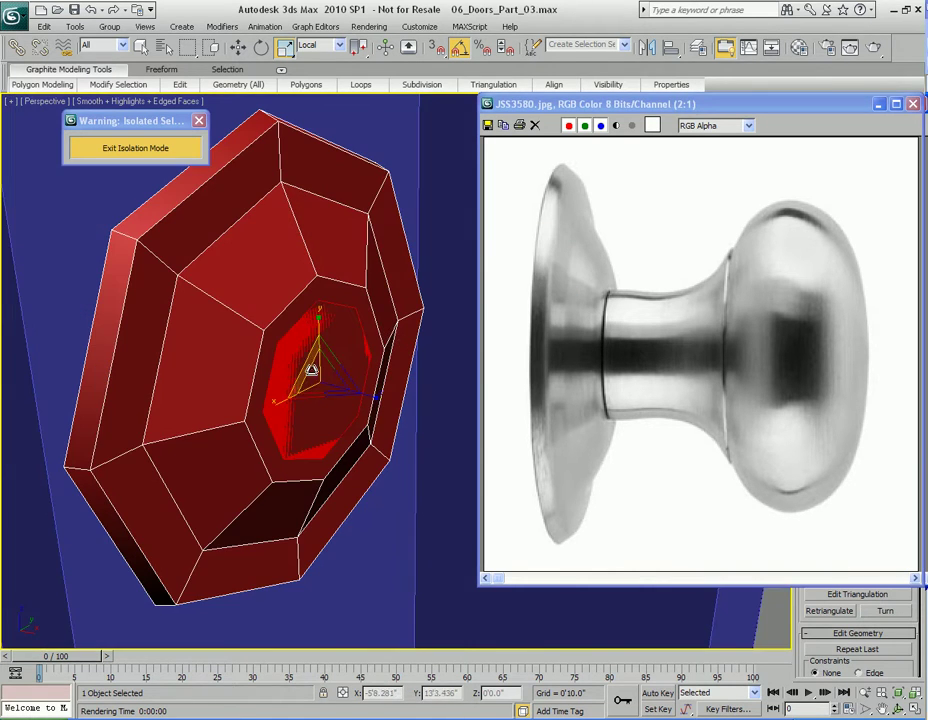
# Step: Scale the cloned polygon up until it almost fills the base plate's front face
pyautogui.moveTo(307, 361); pyautogui.dragTo(309, 344)
pyautogui.keyDown('alt'); pyautogui.moveTo(348, 383); pyautogui.dragTo(327, 360, button='middle'); pyautogui.keyUp('alt')
pyautogui.scroll(-6, 338, 362)
pyautogui.scroll(6, 338, 361)
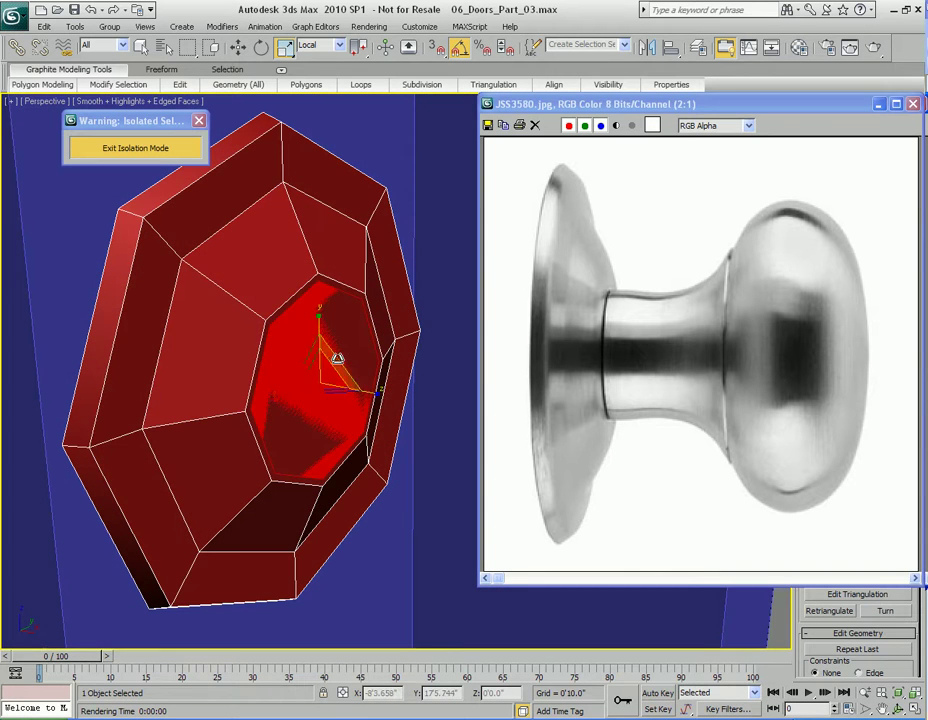
pyautogui.moveTo(300, 374); pyautogui.dragTo(307, 376)
pyautogui.keyDown('alt'); pyautogui.moveTo(307, 375); pyautogui.dragTo(324, 358, button='middle'); pyautogui.keyUp('alt')
# Step: Extrude the cloned polygon outward to form the knob's cylindrical neck
pyautogui.rightClick(404, 326)
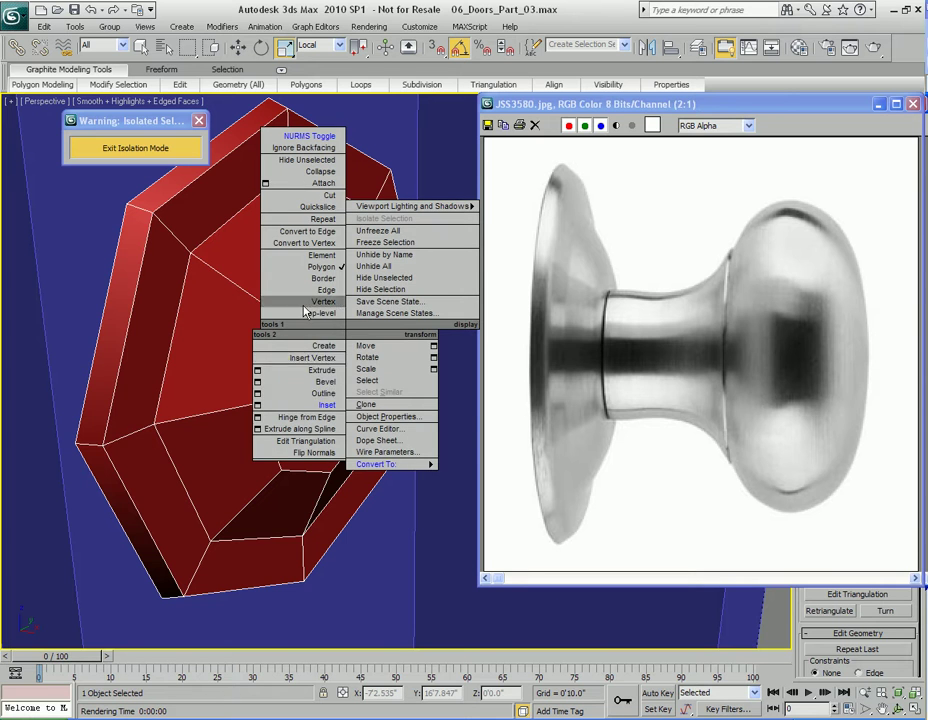
pyautogui.click(258, 372)
pyautogui.moveTo(411, 313); pyautogui.dragTo(96, 307)
pyautogui.click(160, 394)
pyautogui.keyDown('alt'); pyautogui.moveTo(164, 393); pyautogui.dragTo(490, 378, button='middle'); pyautogui.keyUp('alt')
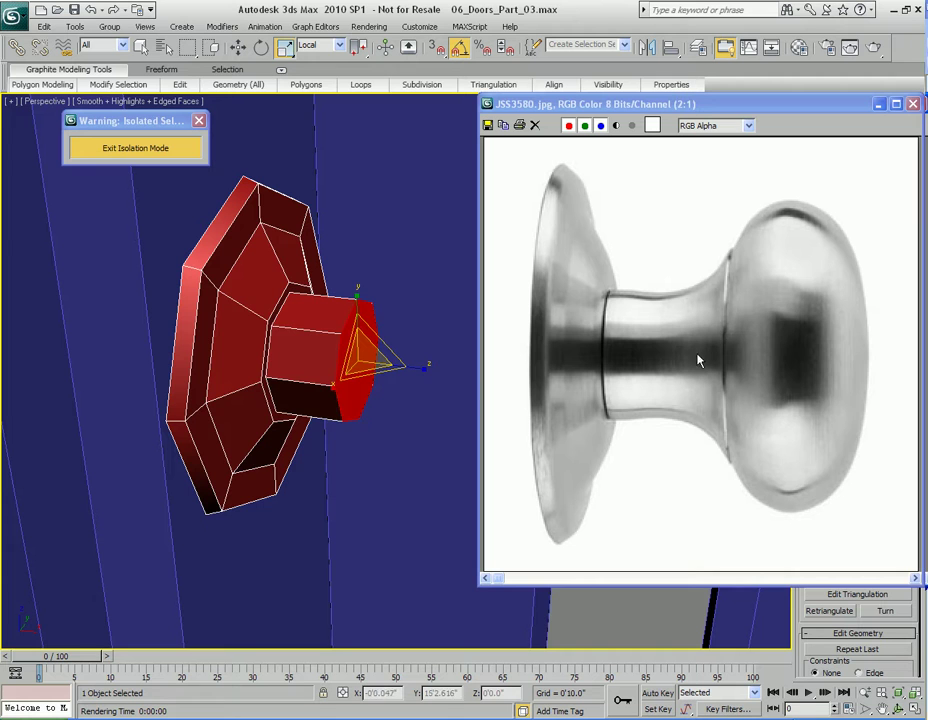
# Step: Move the neck's end polygon along the neck's axis to adjust its length to the reference image
pyautogui.press('w')
pyautogui.keyDown('alt'); pyautogui.moveTo(414, 369); pyautogui.dragTo(414, 377, button='middle'); pyautogui.keyUp('alt')
pyautogui.moveTo(433, 370); pyautogui.dragTo(428, 371)
pyautogui.press('q')
pyautogui.keyDown('alt'); pyautogui.moveTo(428, 371); pyautogui.dragTo(406, 384, button='middle'); pyautogui.keyUp('alt')
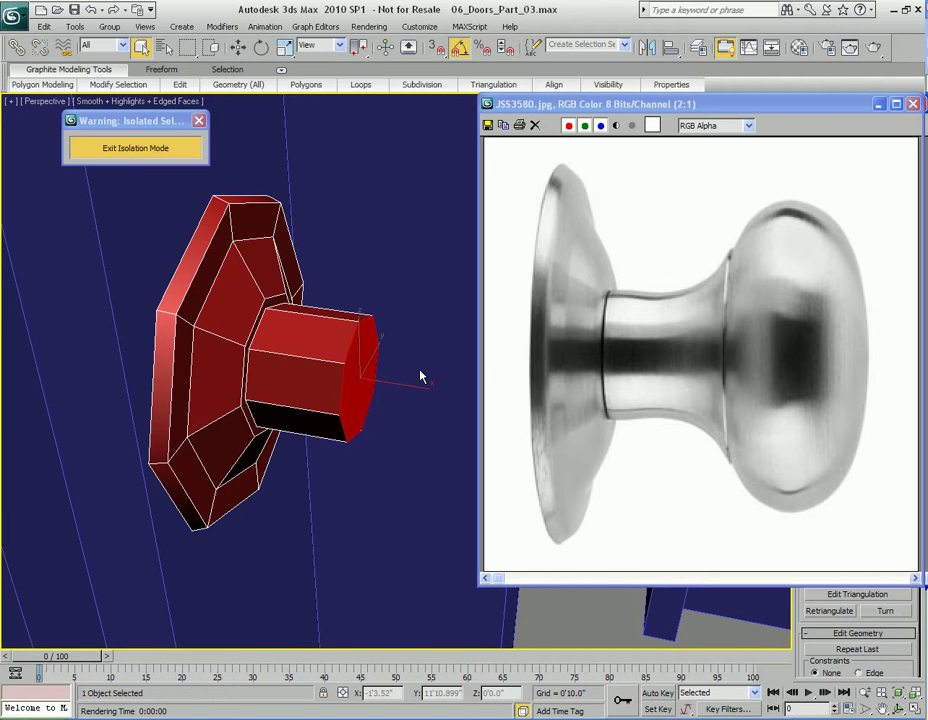
# Step: Select the ring of lengthwise edges around the neck and connect them with 1 segment
pyautogui.scroll(4, 400, 381)
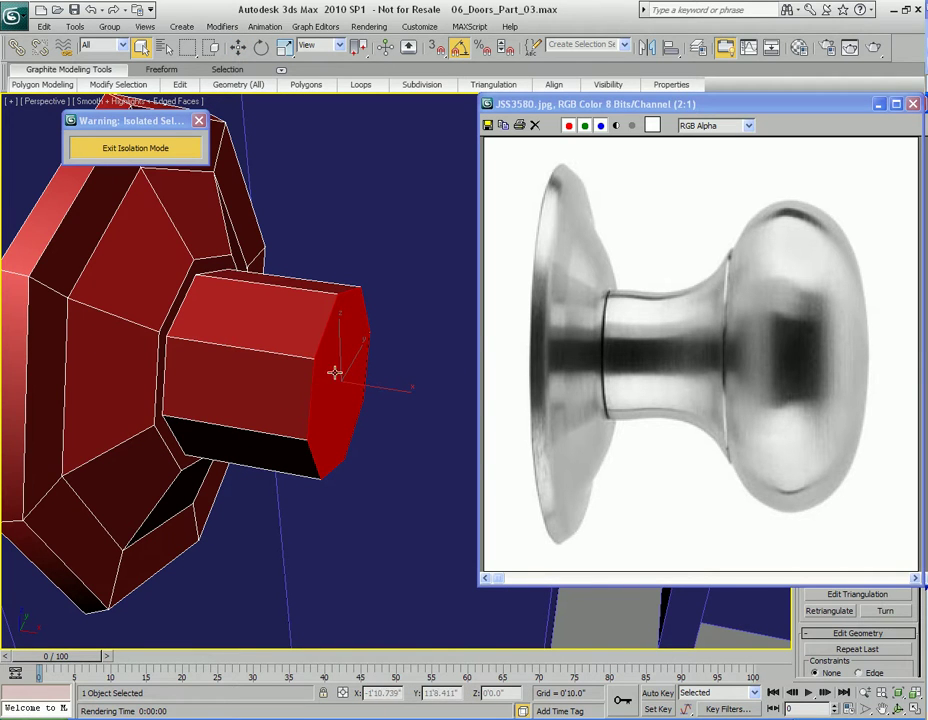
pyautogui.keyDown('alt'); pyautogui.moveTo(334, 372); pyautogui.dragTo(402, 379, button='middle'); pyautogui.keyUp('alt')
pyautogui.press('2')
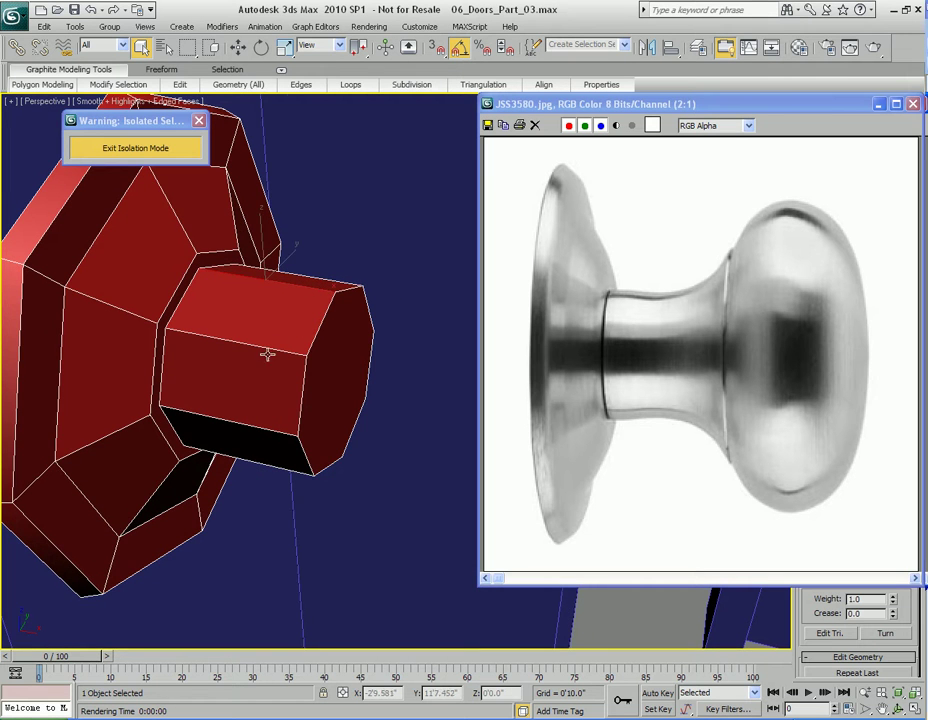
pyautogui.keyDown('alt'); pyautogui.moveTo(265, 356); pyautogui.dragTo(308, 340, button='middle'); pyautogui.keyUp('alt')
pyautogui.moveTo(793, 104); pyautogui.dragTo(927, 180)
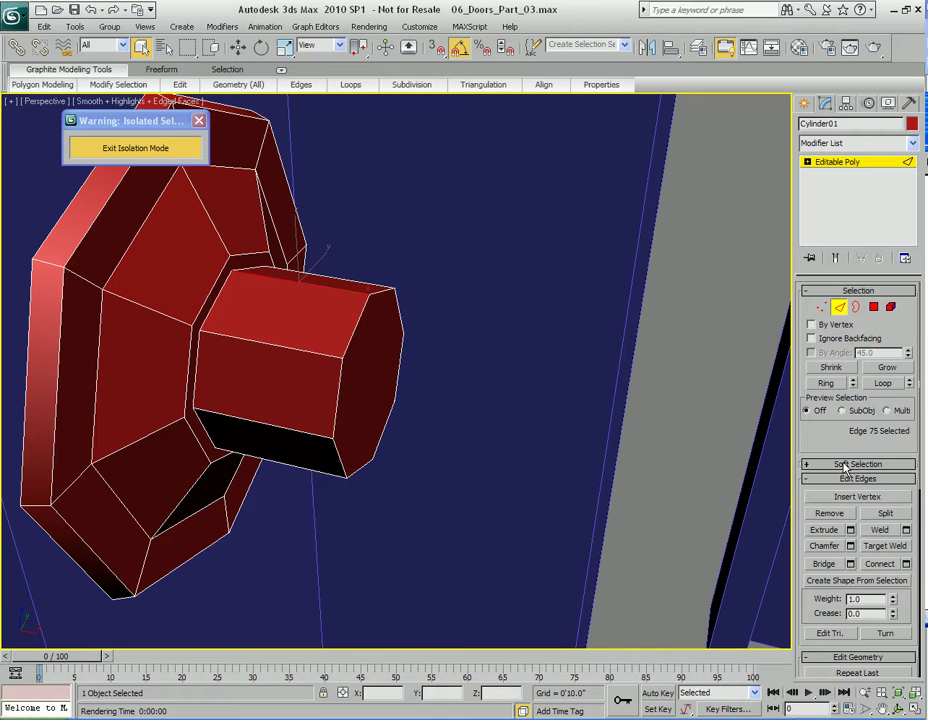
pyautogui.click(826, 383)
pyautogui.moveTo(379, 379)
pyautogui.keyDown('alt'); pyautogui.mouseDown(button='middle')
pyautogui.moveTo(300, 352)
pyautogui.moveTo(383, 367)
pyautogui.mouseUp(button='middle'); pyautogui.keyUp('alt')
pyautogui.rightClick(331, 331)
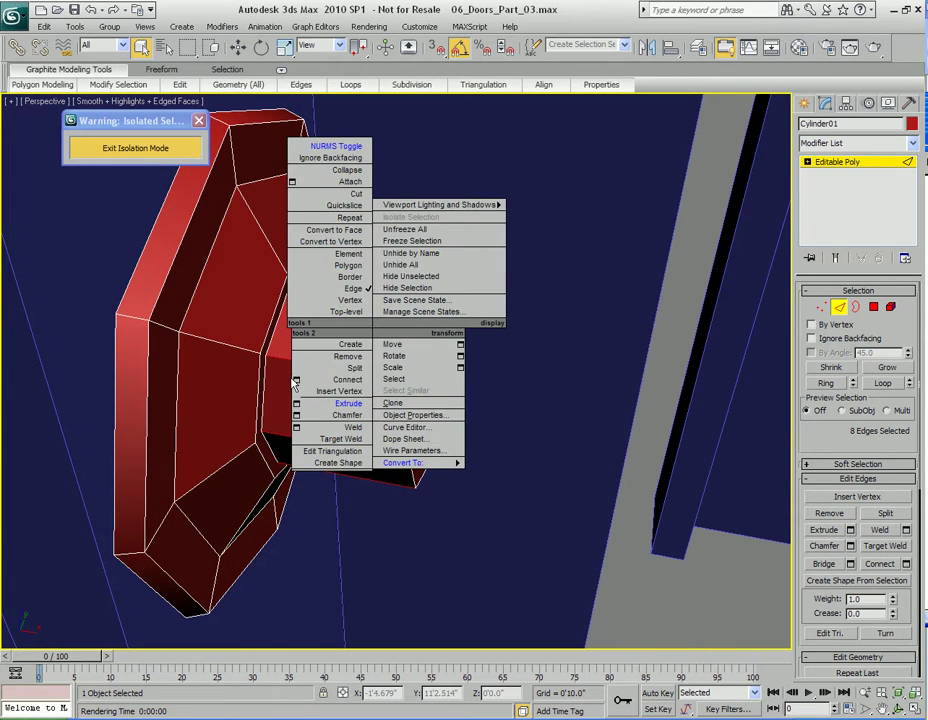
pyautogui.click(347, 379)
pyautogui.moveTo(427, 357); pyautogui.dragTo(606, 280)
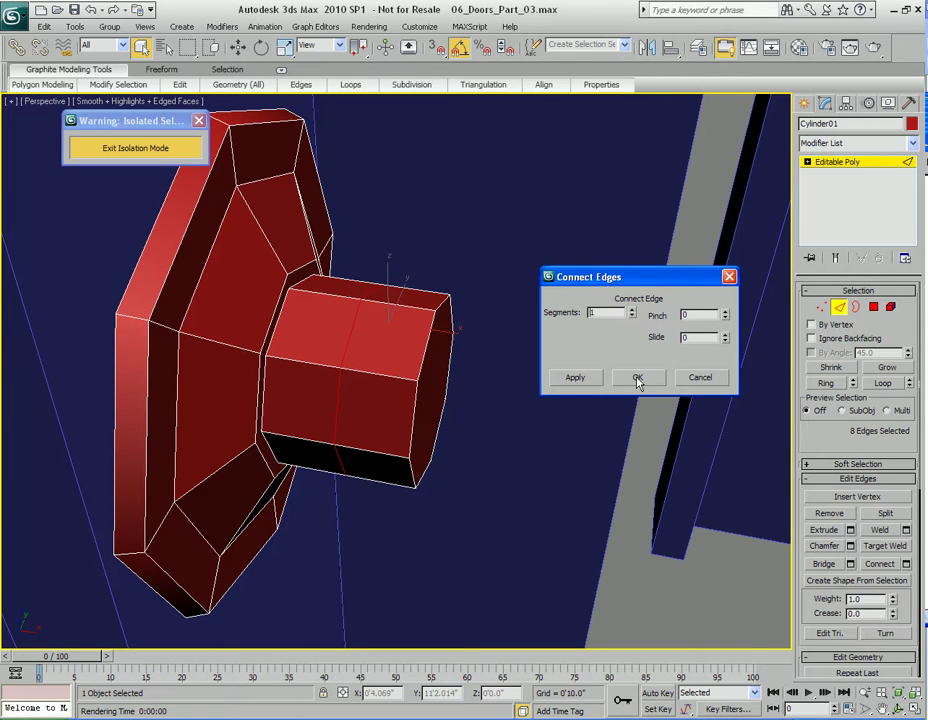
pyautogui.click(638, 380)
# Step: Move the neck's new edge loop along X toward the free end
pyautogui.keyDown('alt'); pyautogui.moveTo(638, 380); pyautogui.dragTo(398, 420, button='middle'); pyautogui.keyUp('alt')
pyautogui.press('w')
pyautogui.moveTo(409, 384); pyautogui.dragTo(442, 385)
pyautogui.press('q')
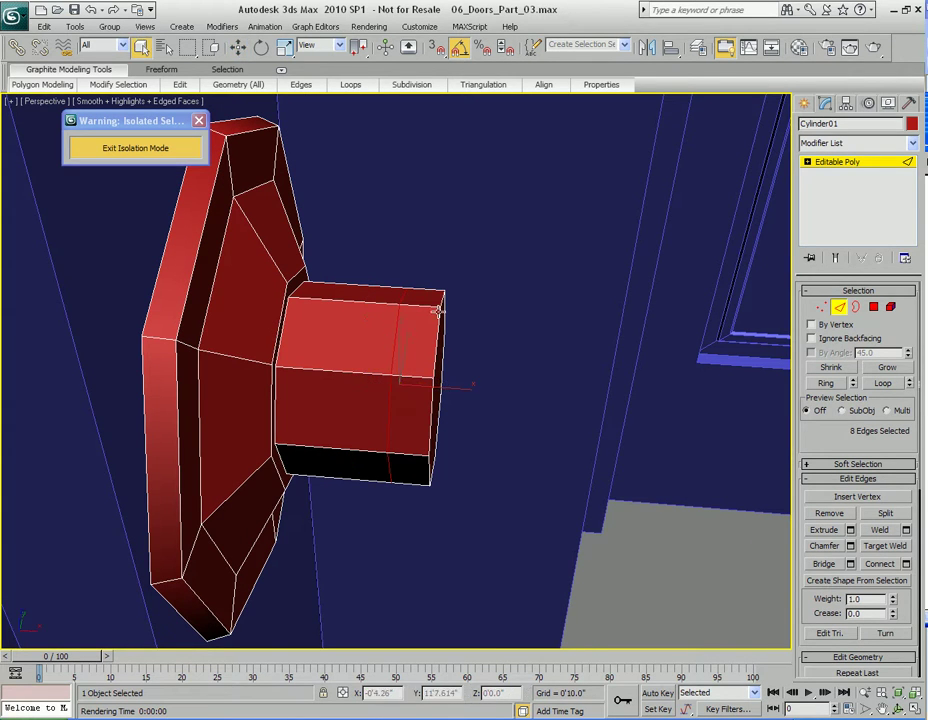
# Step: Select the neck's end polygon and scale it up in its own plane to flare the end
pyautogui.keyDown('alt'); pyautogui.moveTo(440, 367); pyautogui.dragTo(424, 394, button='middle'); pyautogui.keyUp('alt')
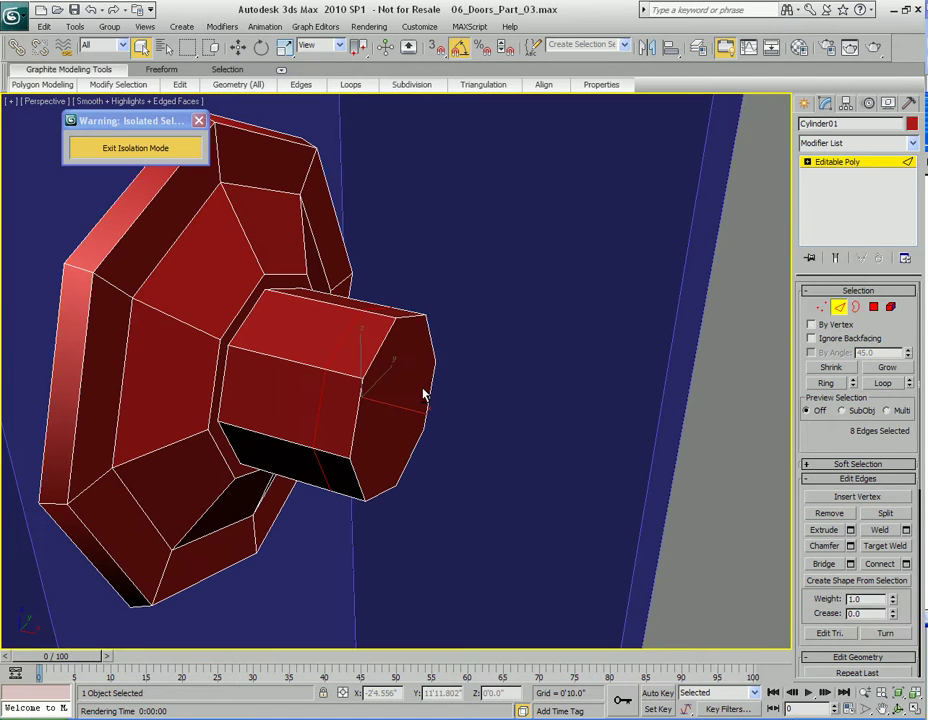
pyautogui.press('4')
pyautogui.click(402, 376)
pyautogui.press('r')
pyautogui.keyDown('alt'); pyautogui.moveTo(425, 389); pyautogui.dragTo(417, 397, button='middle'); pyautogui.keyUp('alt')
pyautogui.moveTo(361, 396)
pyautogui.keyDown('alt'); pyautogui.mouseDown(button='middle')
pyautogui.moveTo(358, 348)
pyautogui.moveTo(304, 373)
pyautogui.moveTo(365, 367)
pyautogui.moveTo(369, 398)
pyautogui.mouseUp(button='middle'); pyautogui.keyUp('alt')
pyautogui.moveTo(369, 398); pyautogui.dragTo(375, 385)
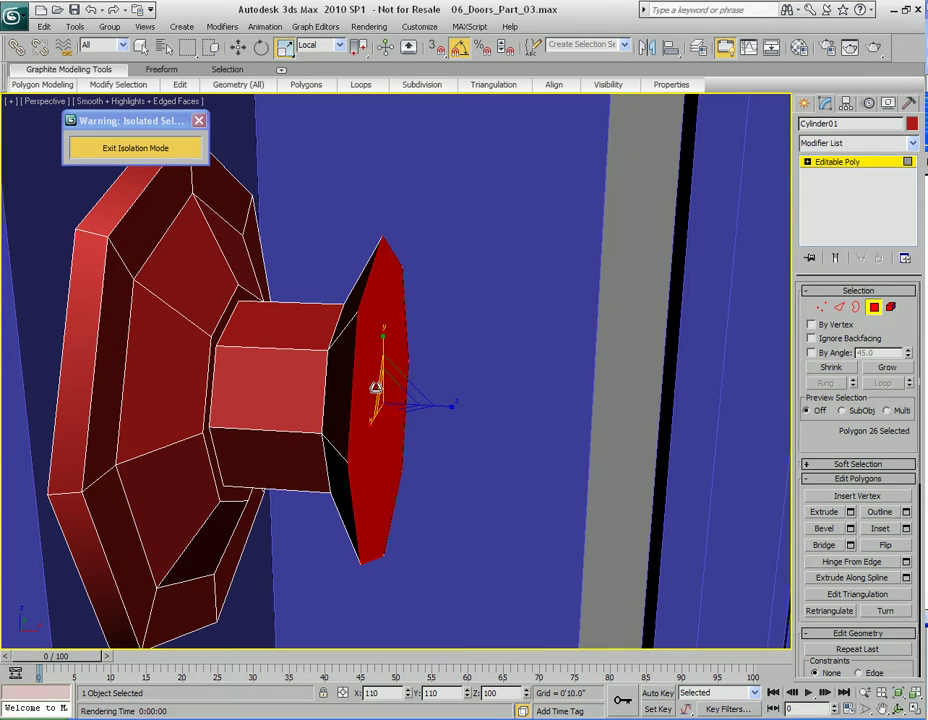
# Step: Bring the JSS3580.jpg reference image back into view and scale the flared end polygon down to 88%
pyautogui.moveTo(927, 124); pyautogui.dragTo(757, 85)
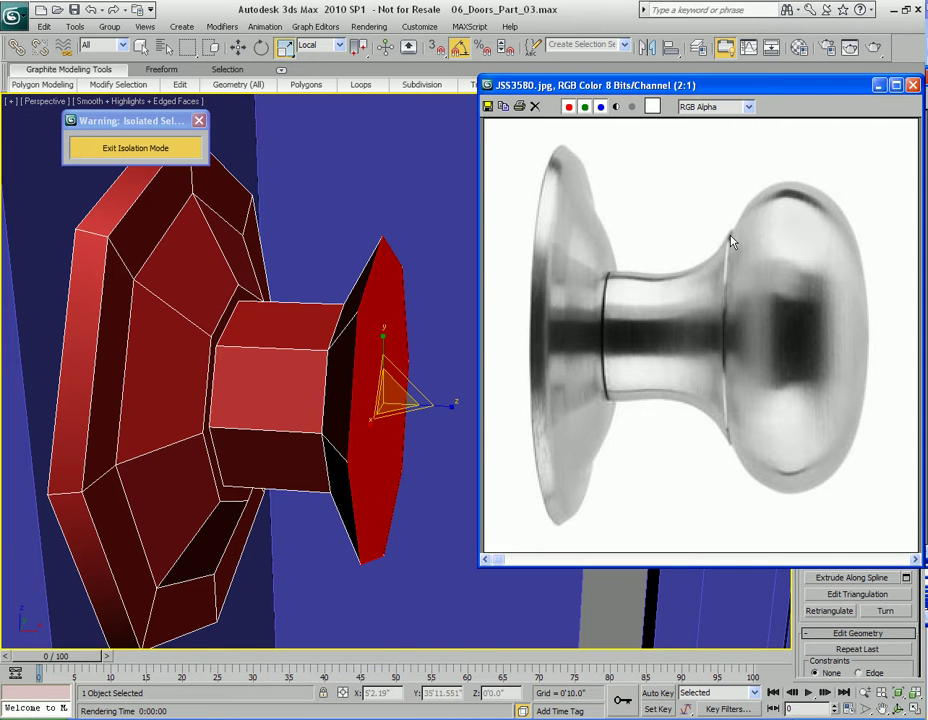
pyautogui.keyDown('alt'); pyautogui.moveTo(387, 352); pyautogui.dragTo(360, 406, button='middle'); pyautogui.keyUp('alt')
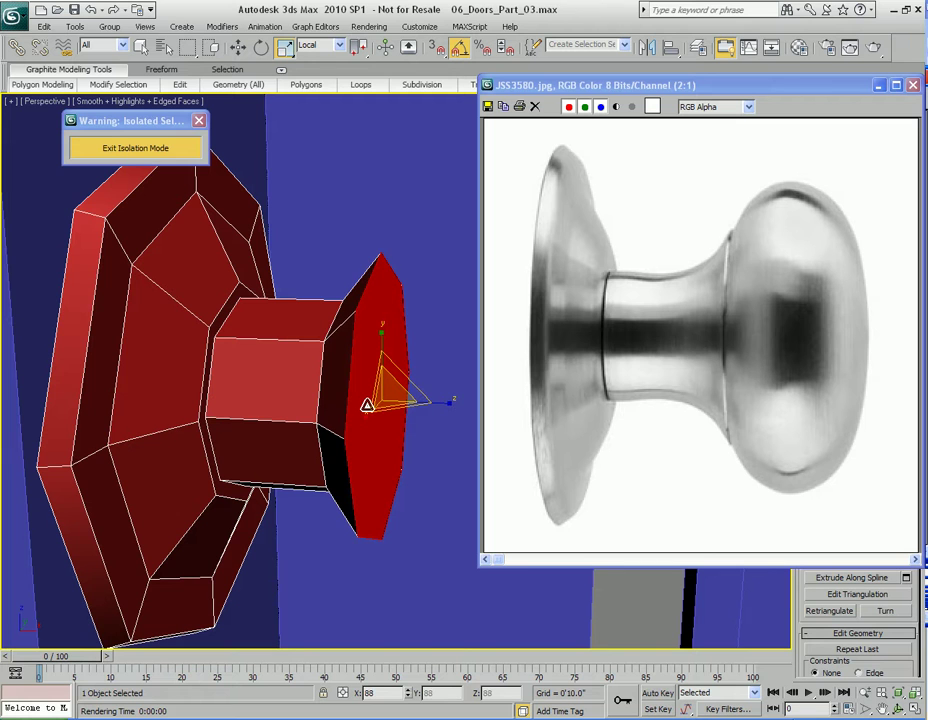
pyautogui.keyDown('alt'); pyautogui.moveTo(366, 404); pyautogui.dragTo(343, 395, button='middle'); pyautogui.keyUp('alt')
pyautogui.press('q')
# Step: Preview the knob with NURMS smoothing, and switch the smoothing off again
pyautogui.rightClick(279, 385)
pyautogui.click(282, 199)
pyautogui.rightClick(310, 386)
pyautogui.click(287, 134)
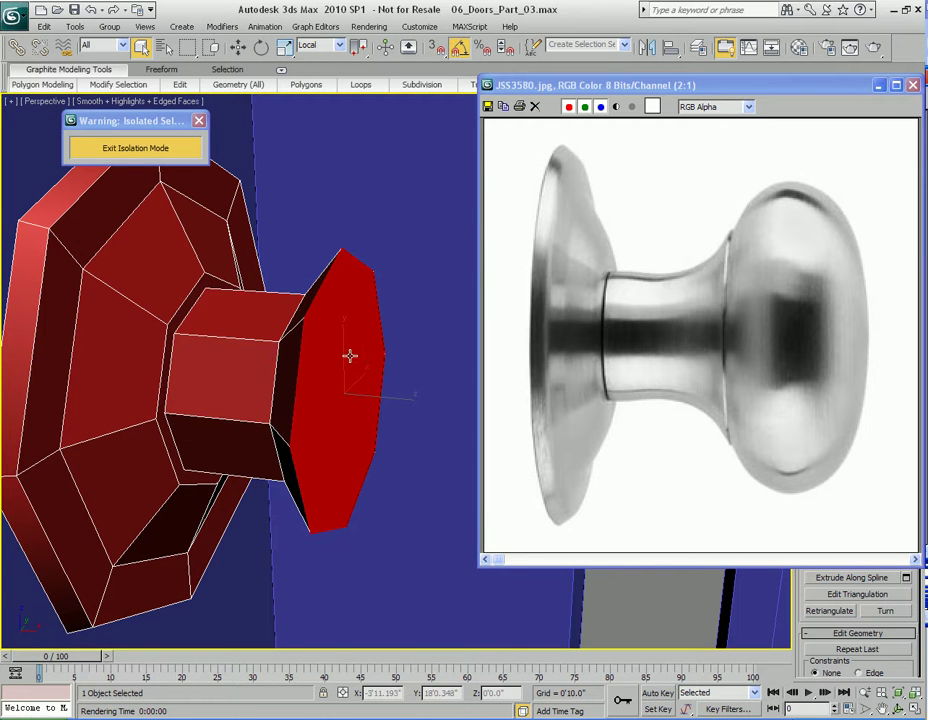
# Step: Clone the flared end polygon to an element with a slight offset along X
pyautogui.press('r')
pyautogui.keyDown('alt'); pyautogui.moveTo(388, 316); pyautogui.dragTo(336, 386, button='middle'); pyautogui.keyUp('alt')
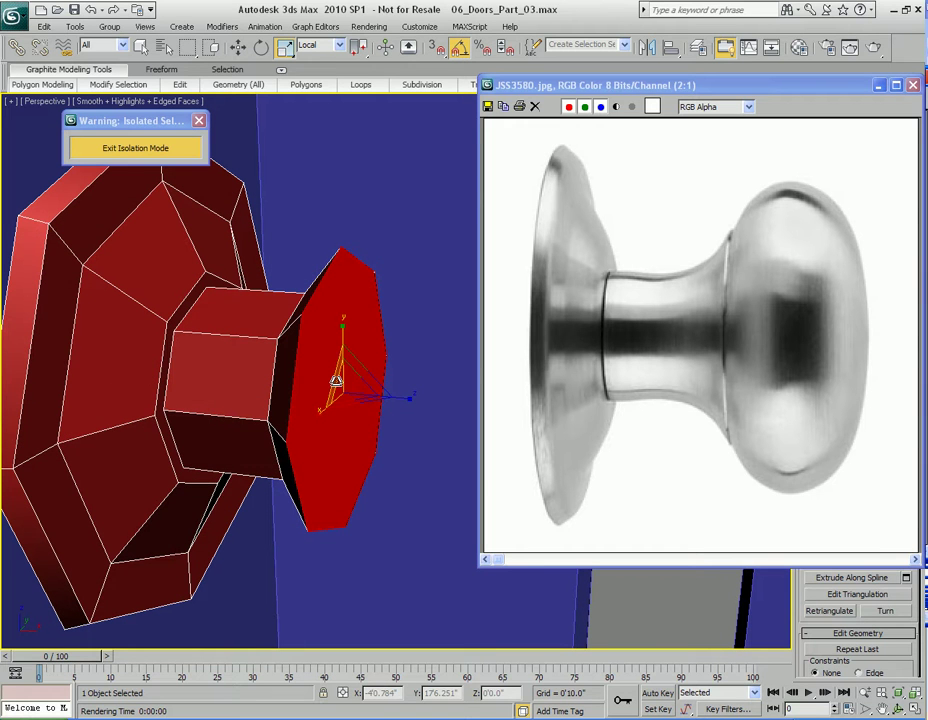
pyautogui.press('q')
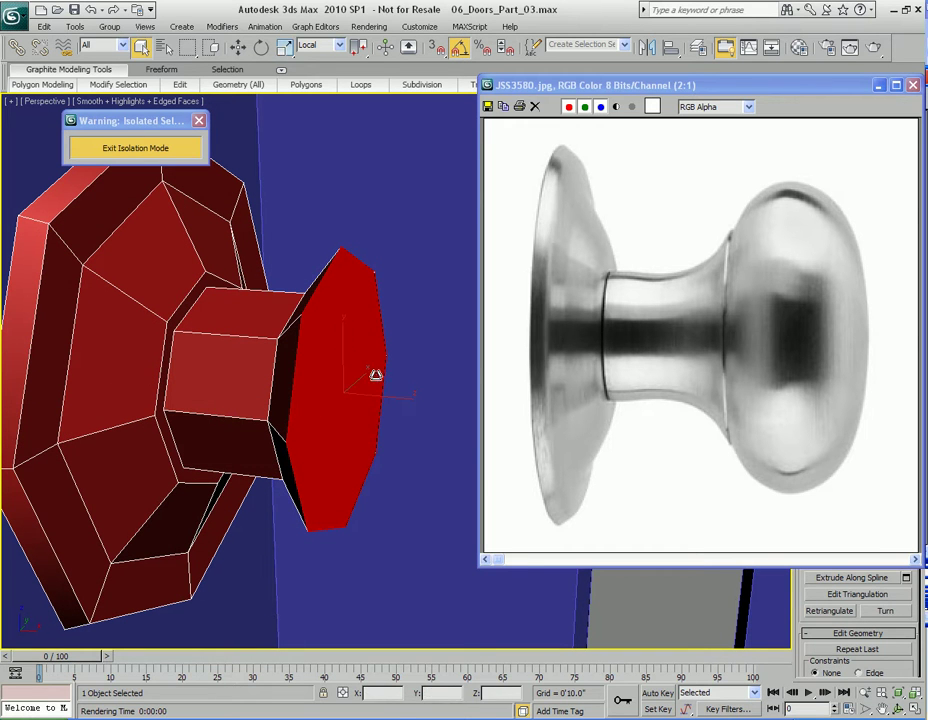
pyautogui.keyDown('alt'); pyautogui.moveTo(339, 307); pyautogui.dragTo(367, 317, button='middle'); pyautogui.keyUp('alt')
pyautogui.moveTo(401, 376); pyautogui.dragTo(362, 354, button='middle')
pyautogui.scroll(3, 364, 355)
pyautogui.press('w')
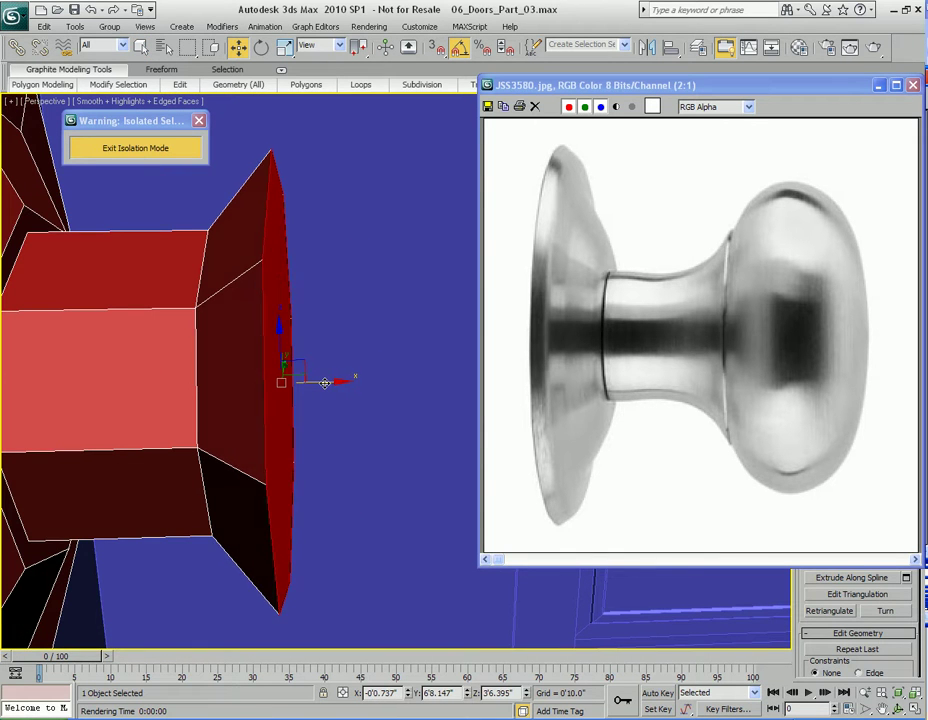
pyautogui.keyDown('shift'); pyautogui.moveTo(320, 381); pyautogui.dragTo(323, 388); pyautogui.keyUp('shift')
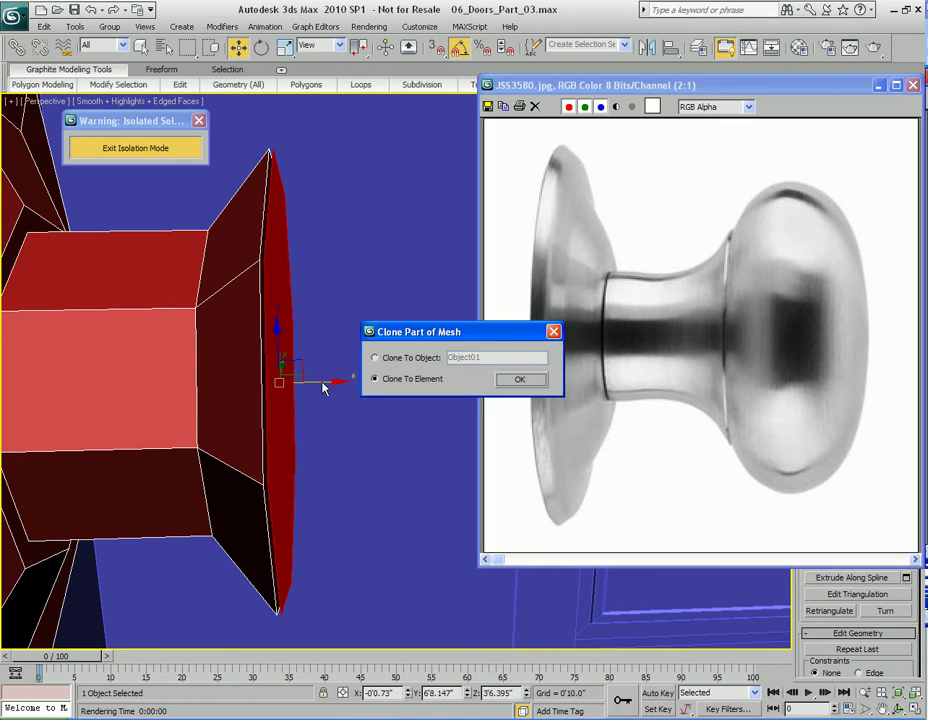
pyautogui.click(497, 380)
pyautogui.moveTo(311, 383)
pyautogui.keyDown('alt'); pyautogui.mouseDown(button='middle')
pyautogui.moveTo(369, 369)
pyautogui.moveTo(344, 364)
pyautogui.moveTo(330, 330)
pyautogui.moveTo(375, 377)
pyautogui.moveTo(350, 370)
pyautogui.mouseUp(button='middle'); pyautogui.keyUp('alt')
pyautogui.press('q')
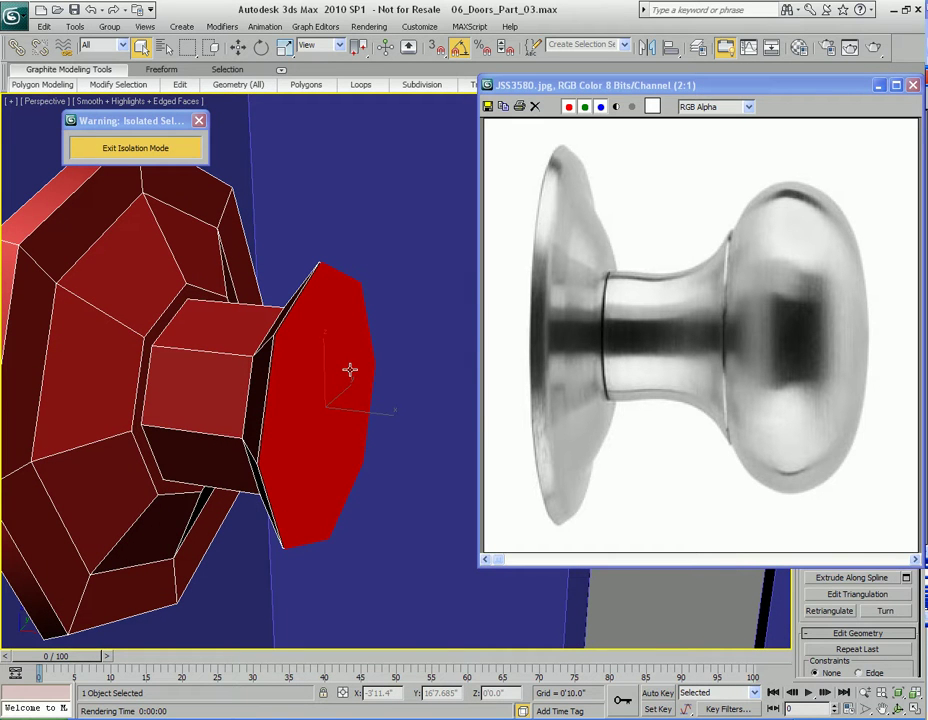
# Step: Extrude the newly cloned polygon outward to start the knob's head
pyautogui.hotkey('shift', 'e')
pyautogui.moveTo(320, 394); pyautogui.dragTo(321, 391)
pyautogui.press('q')
pyautogui.moveTo(368, 402); pyautogui.dragTo(348, 400, button='middle')
pyautogui.scroll(-2, 340, 399)
# Step: Move the head's front polygon along X to match the head's depth to the reference image
pyautogui.press('w')
pyautogui.moveTo(411, 405)
pyautogui.mouseDown(button='middle')
pyautogui.moveTo(351, 395)
pyautogui.moveTo(410, 406)
pyautogui.mouseUp(button='middle')
pyautogui.moveTo(418, 389); pyautogui.dragTo(373, 385)
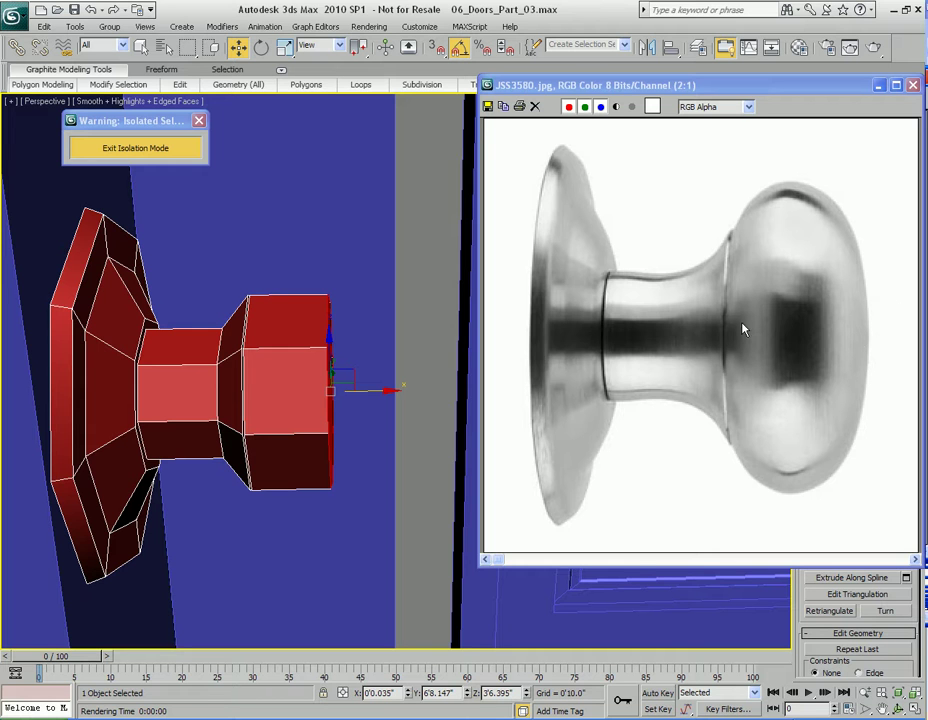
pyautogui.moveTo(357, 437); pyautogui.dragTo(380, 386, button='middle')
pyautogui.moveTo(387, 362); pyautogui.dragTo(393, 361)
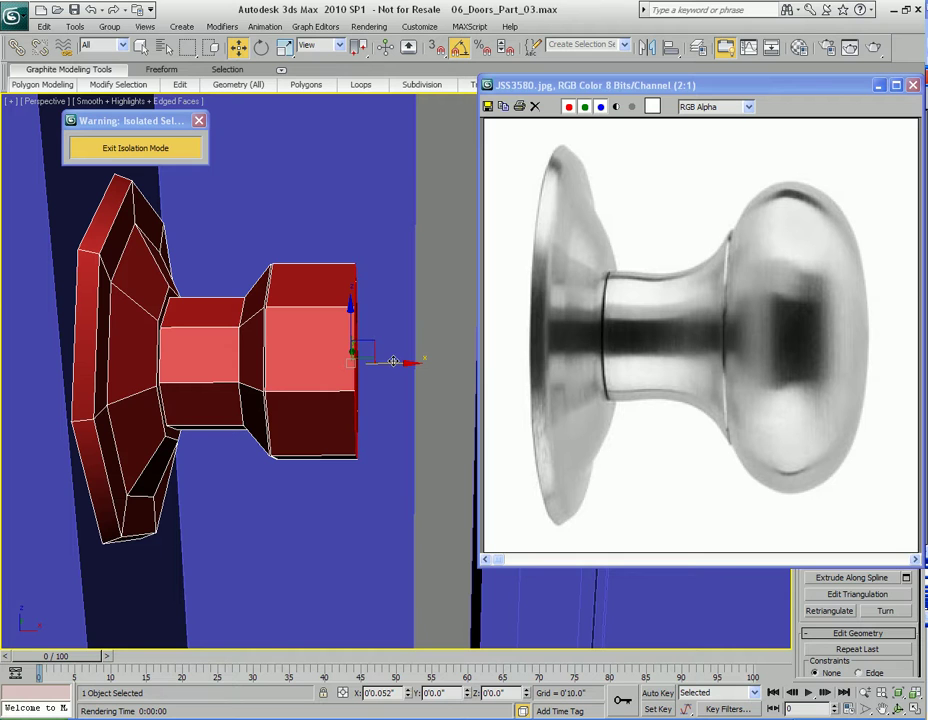
pyautogui.press('q')
# Step: Minimize the reference image, select the ring of lengthwise edges around the knob's head and connect them with 1 segment
pyautogui.keyDown('alt'); pyautogui.moveTo(394, 361); pyautogui.dragTo(351, 355, button='middle'); pyautogui.keyUp('alt')
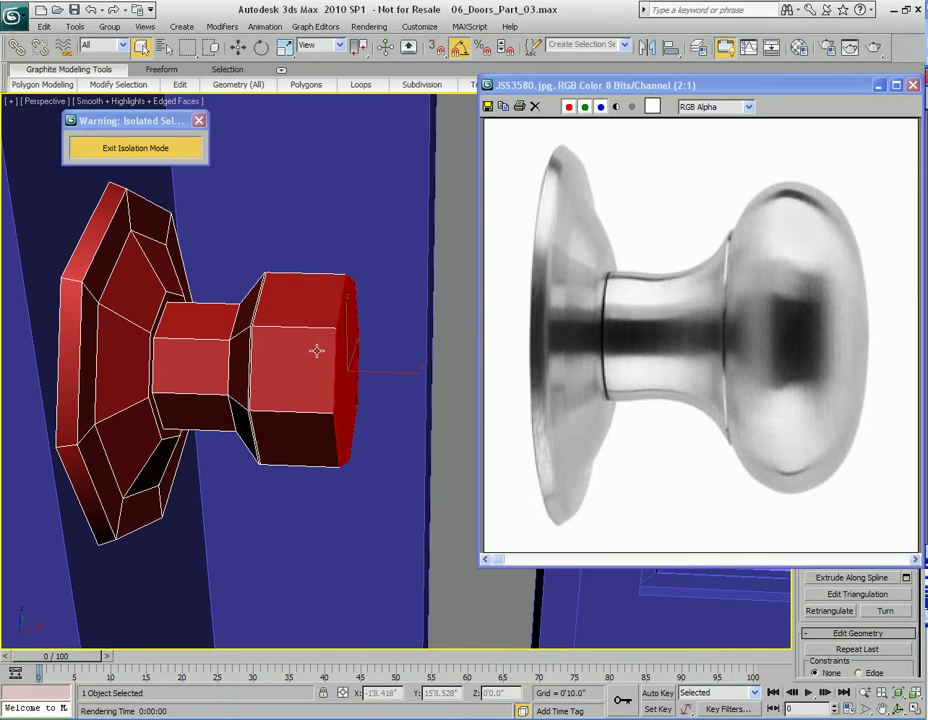
pyautogui.press('2')
pyautogui.click(294, 328)
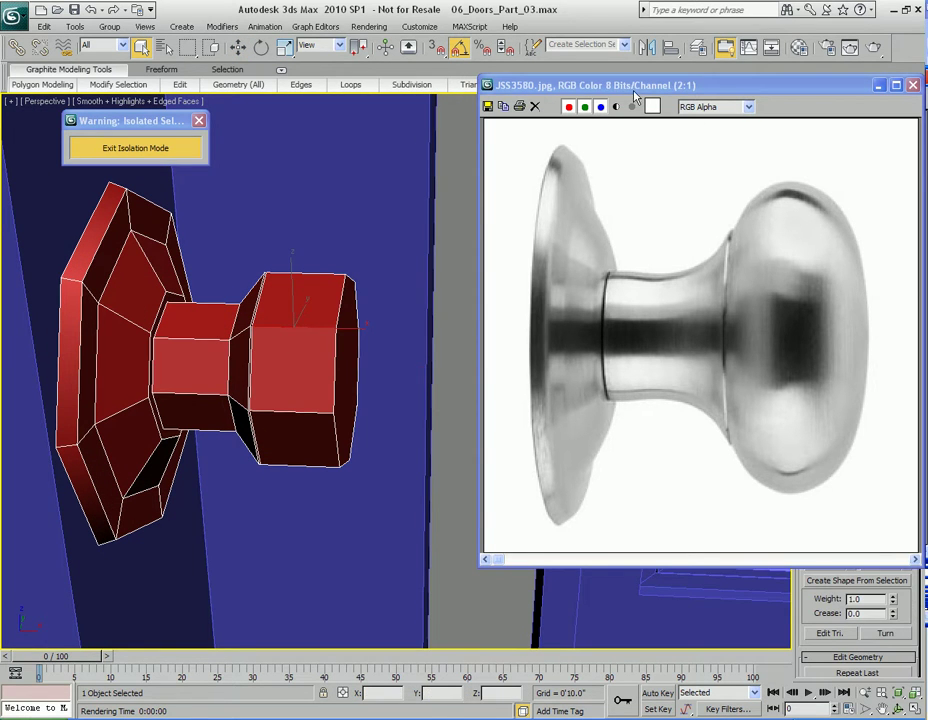
pyautogui.click(880, 85)
pyautogui.click(826, 383)
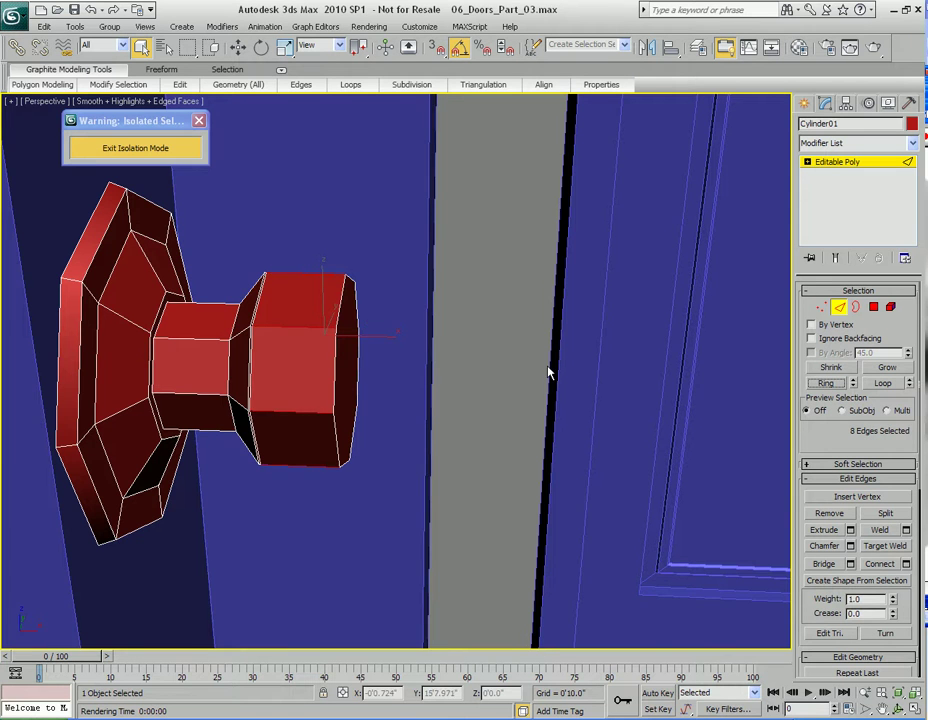
pyautogui.keyDown('alt'); pyautogui.moveTo(650, 387); pyautogui.dragTo(343, 327, button='middle'); pyautogui.keyUp('alt')
pyautogui.rightClick(343, 327)
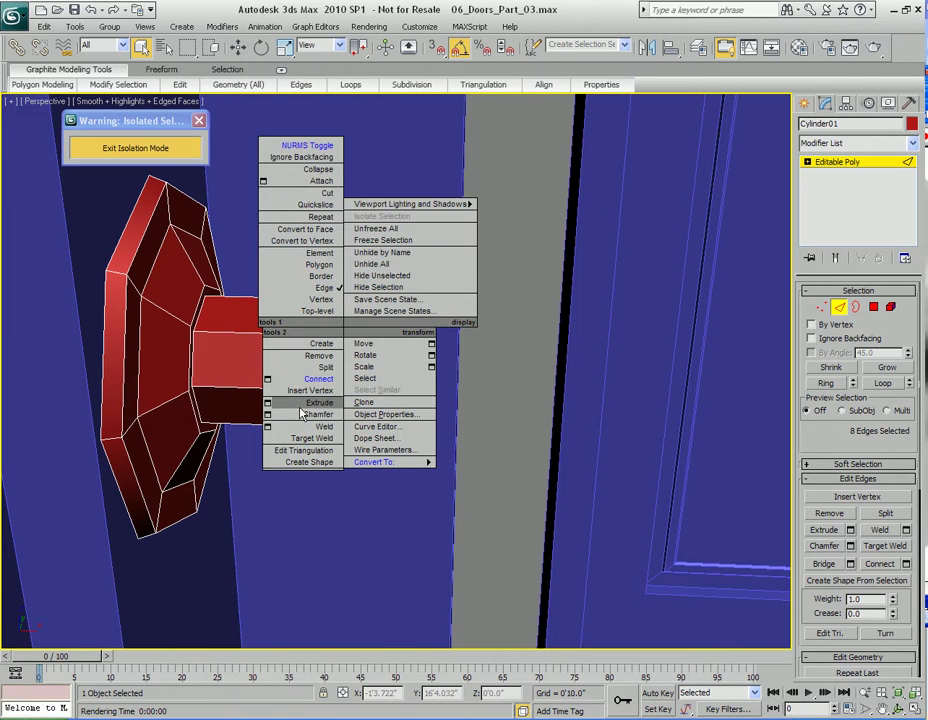
pyautogui.click(267, 378)
pyautogui.moveTo(500, 302); pyautogui.dragTo(582, 290)
pyautogui.moveTo(362, 356); pyautogui.dragTo(368, 344, button='middle')
pyautogui.moveTo(588, 289); pyautogui.dragTo(706, 244)
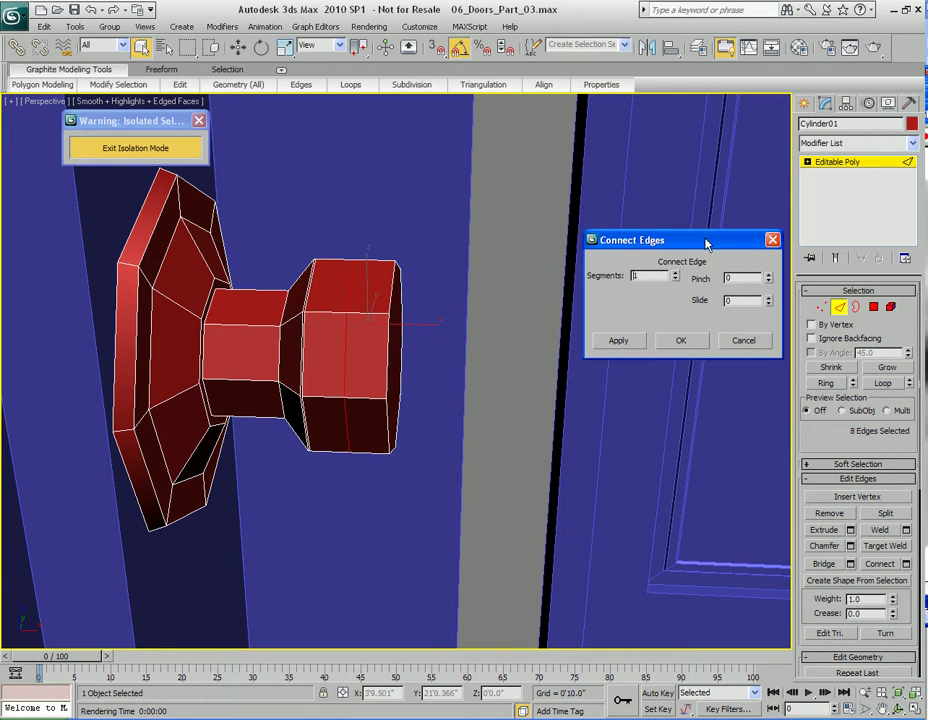
pyautogui.click(683, 346)
# Step: Scale the connected edge loop around the middle of the knob's head uniformly outward, using the World coordinate system
pyautogui.press('r')
pyautogui.keyDown('alt'); pyautogui.moveTo(470, 352); pyautogui.dragTo(509, 336, button='middle'); pyautogui.keyUp('alt')
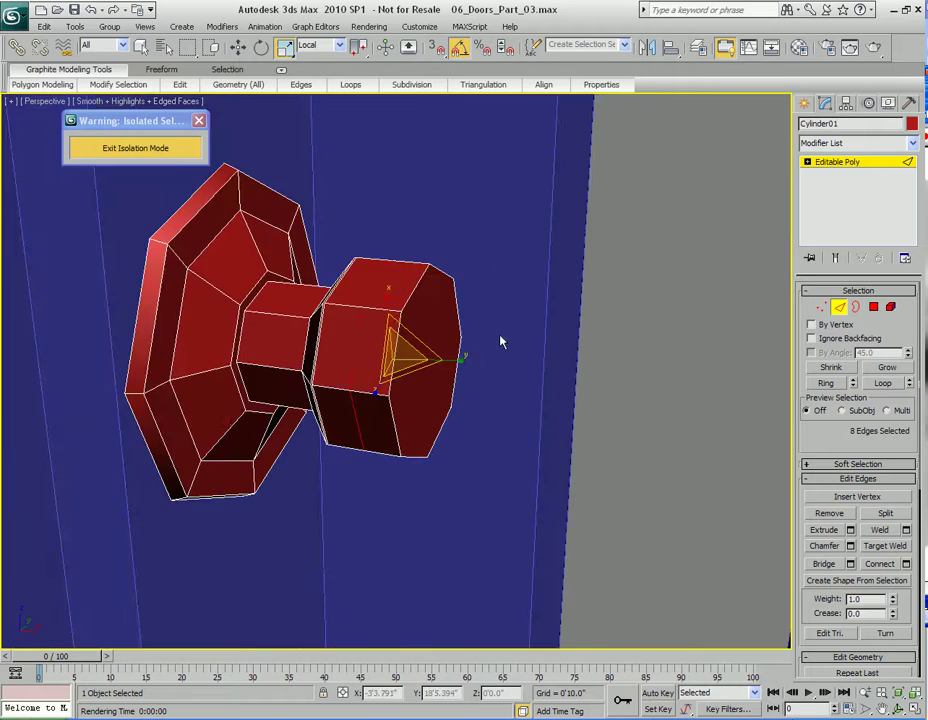
pyautogui.scroll(3, 509, 338)
pyautogui.keyDown('alt'); pyautogui.rightClick(450, 375); pyautogui.keyUp('alt')
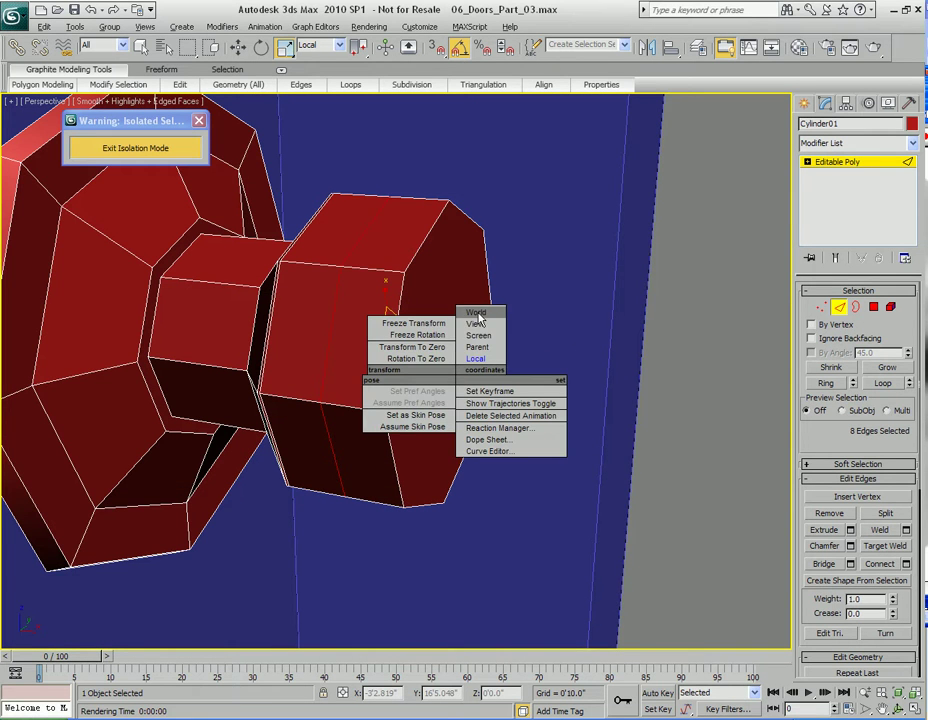
pyautogui.click(476, 311)
pyautogui.keyDown('alt'); pyautogui.moveTo(421, 328); pyautogui.dragTo(441, 338, button='middle'); pyautogui.keyUp('alt')
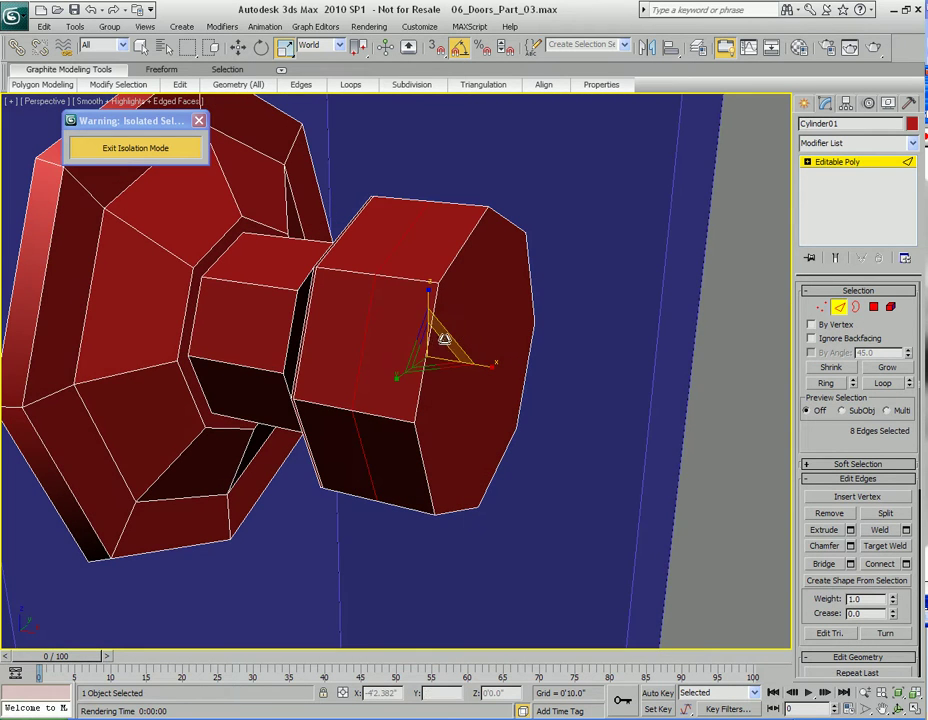
pyautogui.keyDown('alt'); pyautogui.rightClick(510, 358); pyautogui.keyUp('alt')
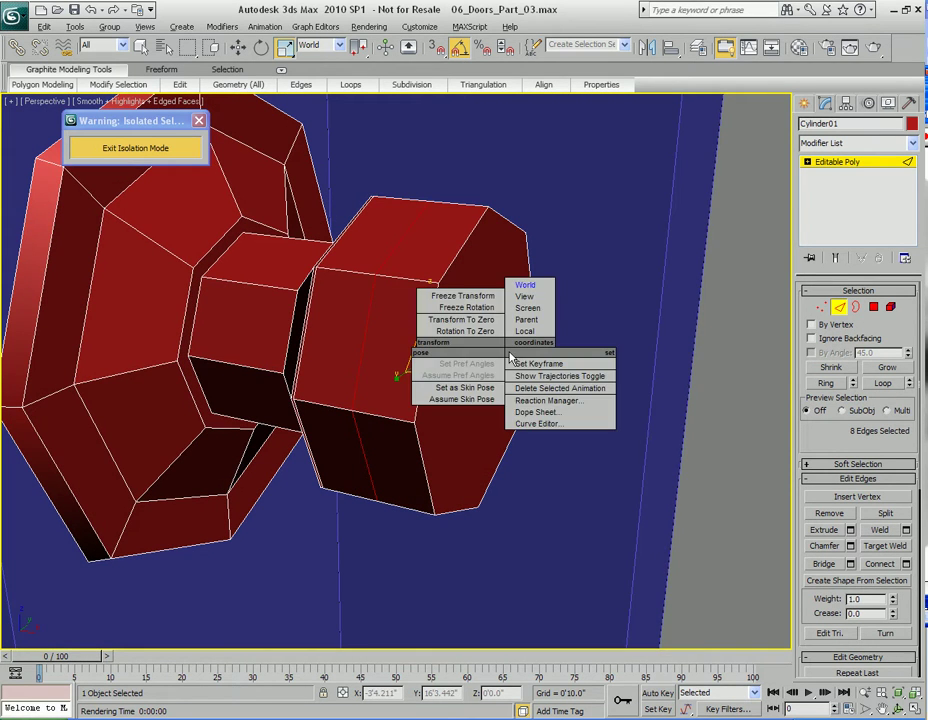
pyautogui.click(529, 289)
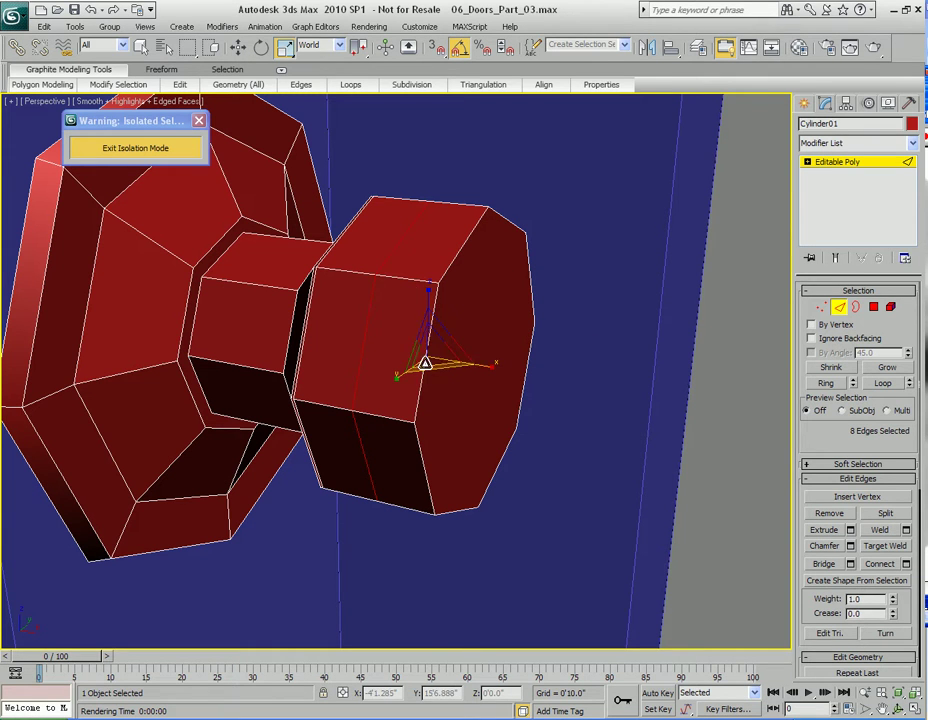
pyautogui.moveTo(425, 354); pyautogui.dragTo(447, 335)
# Step: Turn on NURMS smoothing for the knob and fine-tune the scale of the head's middle edge loop
pyautogui.keyDown('alt'); pyautogui.moveTo(447, 335); pyautogui.dragTo(423, 343, button='middle'); pyautogui.keyUp('alt')
pyautogui.rightClick(423, 343)
pyautogui.click(381, 157)
pyautogui.keyDown('alt'); pyautogui.moveTo(373, 263); pyautogui.dragTo(420, 322, button='middle'); pyautogui.keyUp('alt')
pyautogui.scroll(3, 420, 322)
pyautogui.moveTo(431, 347); pyautogui.dragTo(433, 342)
pyautogui.keyDown('alt'); pyautogui.moveTo(432, 342); pyautogui.dragTo(460, 348, button='middle'); pyautogui.keyUp('alt')
pyautogui.press('q')
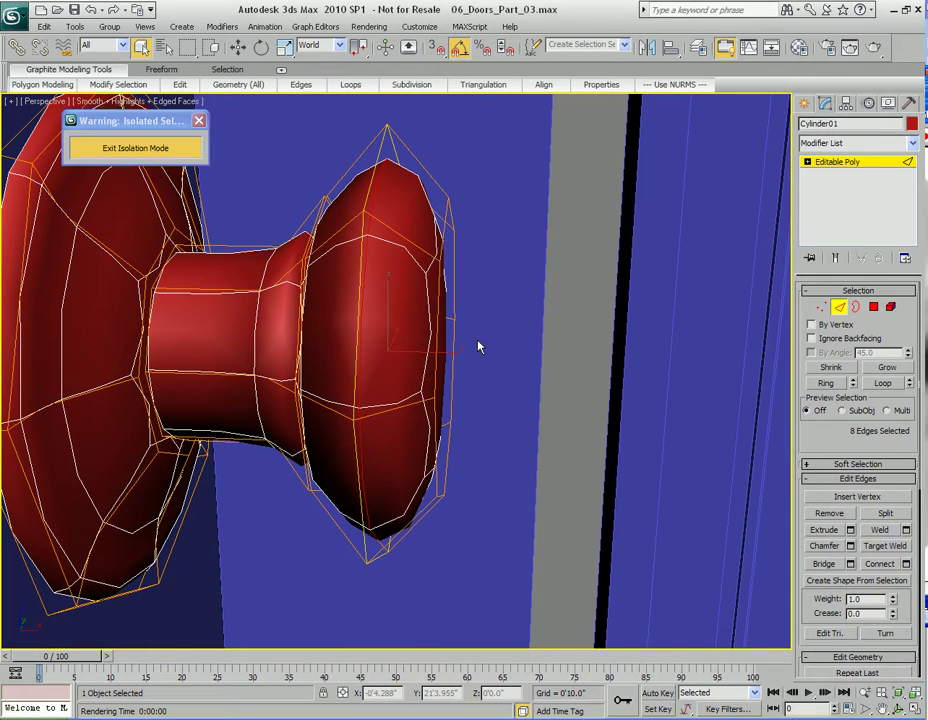
# Step: Select the head's front polygon and move it slightly outward along X
pyautogui.press('4')
pyautogui.click(455, 350)
pyautogui.press('w')
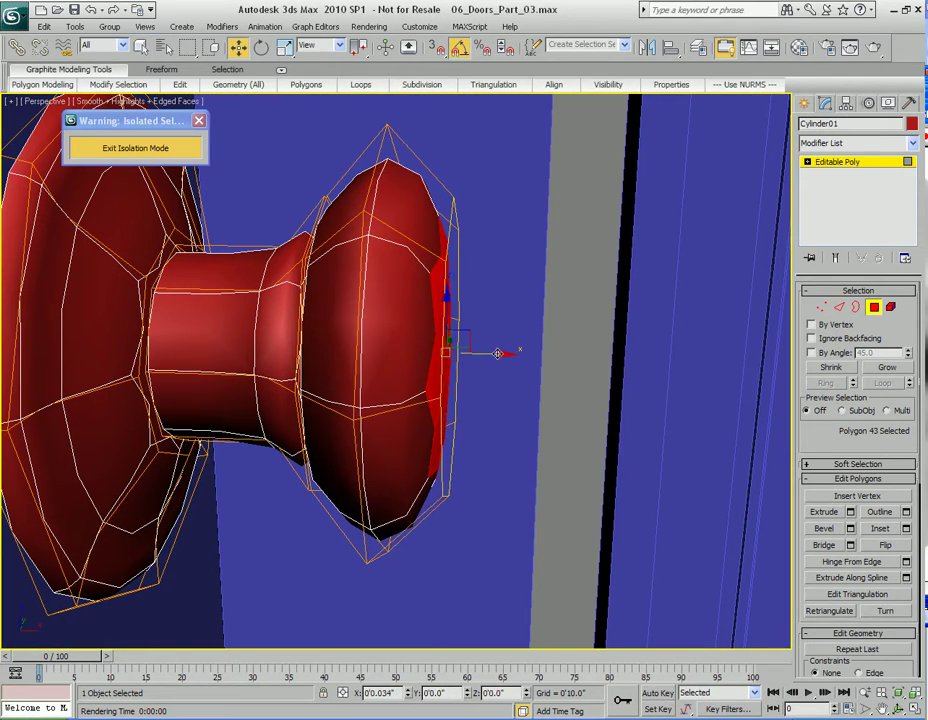
pyautogui.keyDown('alt'); pyautogui.moveTo(472, 355); pyautogui.dragTo(392, 368, button='middle'); pyautogui.keyUp('alt')
pyautogui.press('q')
pyautogui.scroll(3, 394, 358)
pyautogui.scroll(-6, 385, 359)
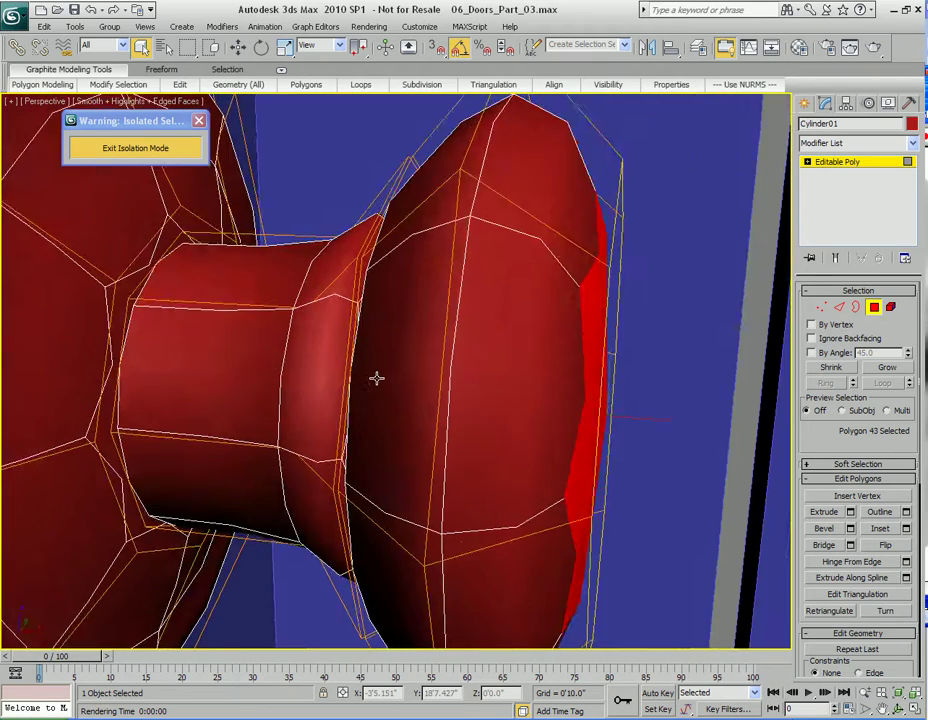
# Step: Select the head as an element and move it along X well clear of the neck
pyautogui.press('5')
pyautogui.click(482, 340)
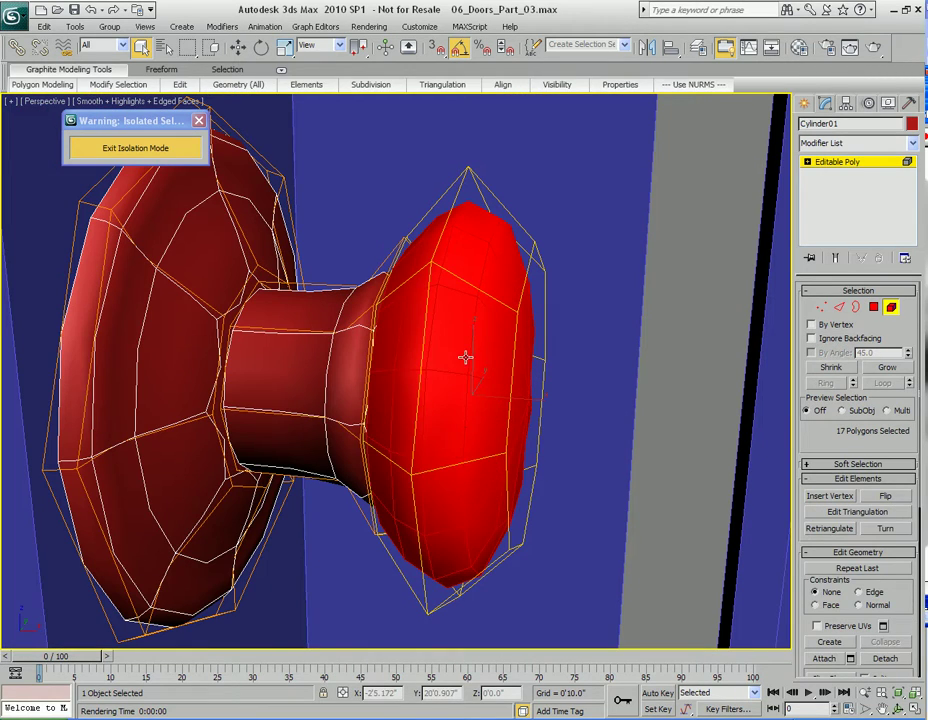
pyautogui.press('w')
pyautogui.moveTo(510, 401); pyautogui.dragTo(667, 416)
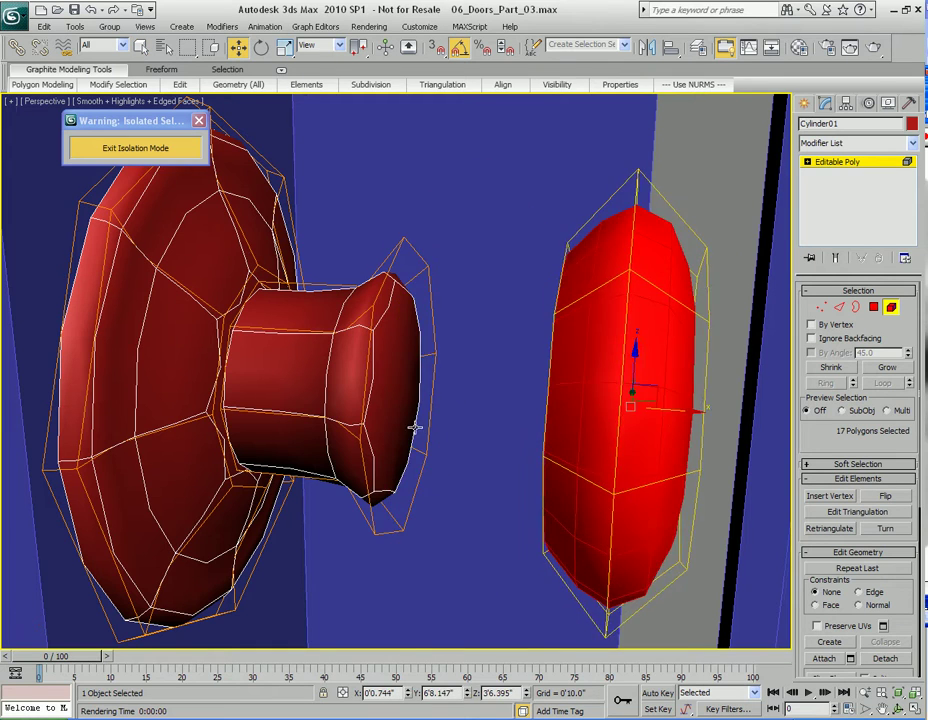
# Step: Convert the neck's flared end polygon to an edge selection and chamfer those edges by 0.007" with 2 segments
pyautogui.scroll(5, 433, 431)
pyautogui.press('q')
pyautogui.press('4')
pyautogui.click(379, 371)
pyautogui.keyDown('alt'); pyautogui.moveTo(379, 371); pyautogui.dragTo(425, 400, button='middle'); pyautogui.keyUp('alt')
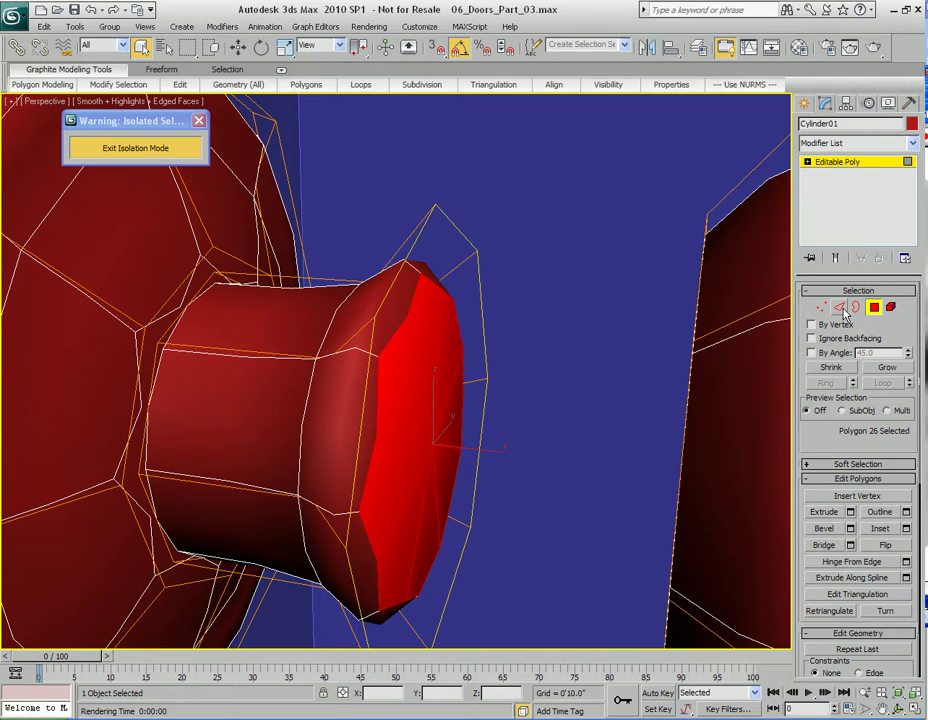
pyautogui.keyDown('ctrl'); pyautogui.click(840, 307); pyautogui.keyUp('ctrl')
pyautogui.keyDown('alt'); pyautogui.moveTo(446, 352); pyautogui.dragTo(400, 362, button='middle'); pyautogui.keyUp('alt')
pyautogui.scroll(2, 381, 379)
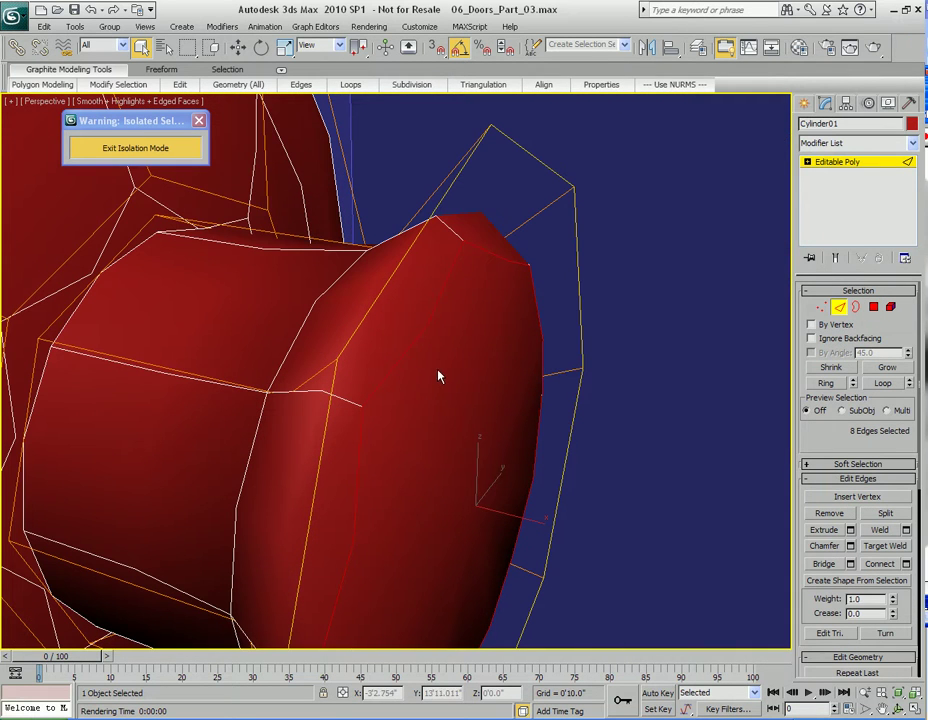
pyautogui.rightClick(460, 340)
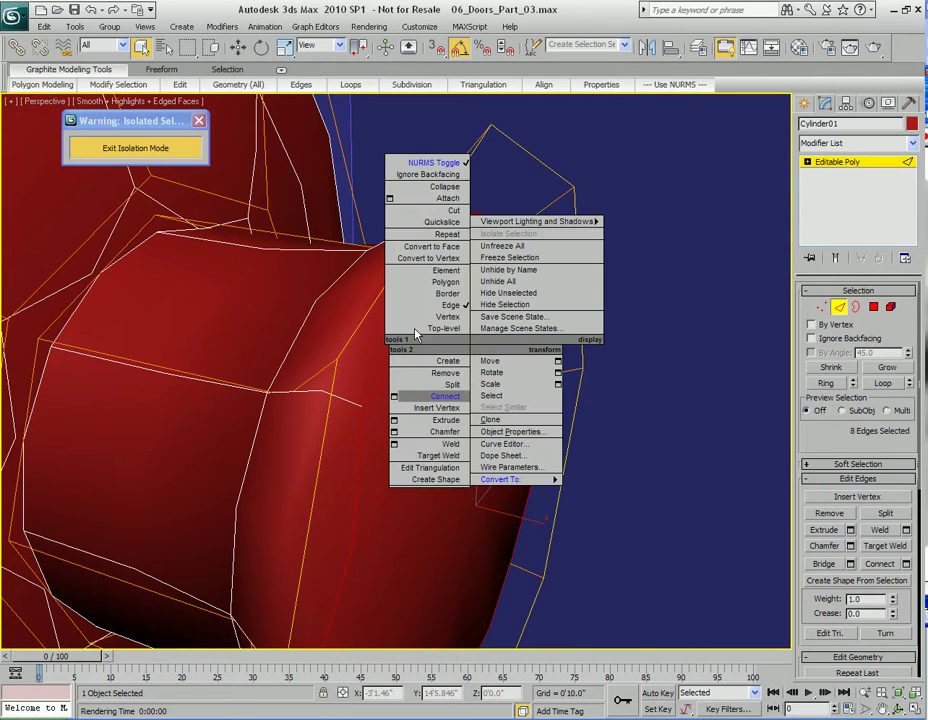
pyautogui.click(393, 437)
pyautogui.moveTo(420, 336); pyautogui.dragTo(504, 454)
pyautogui.moveTo(505, 346); pyautogui.dragTo(504, 342)
pyautogui.moveTo(505, 337); pyautogui.dragTo(504, 332)
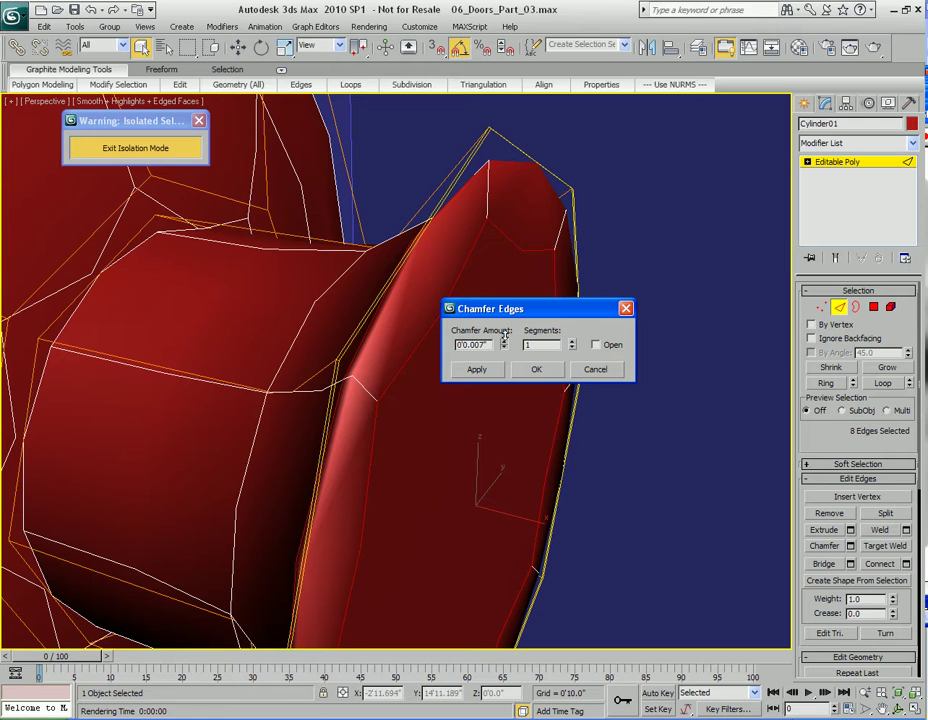
pyautogui.click(572, 341)
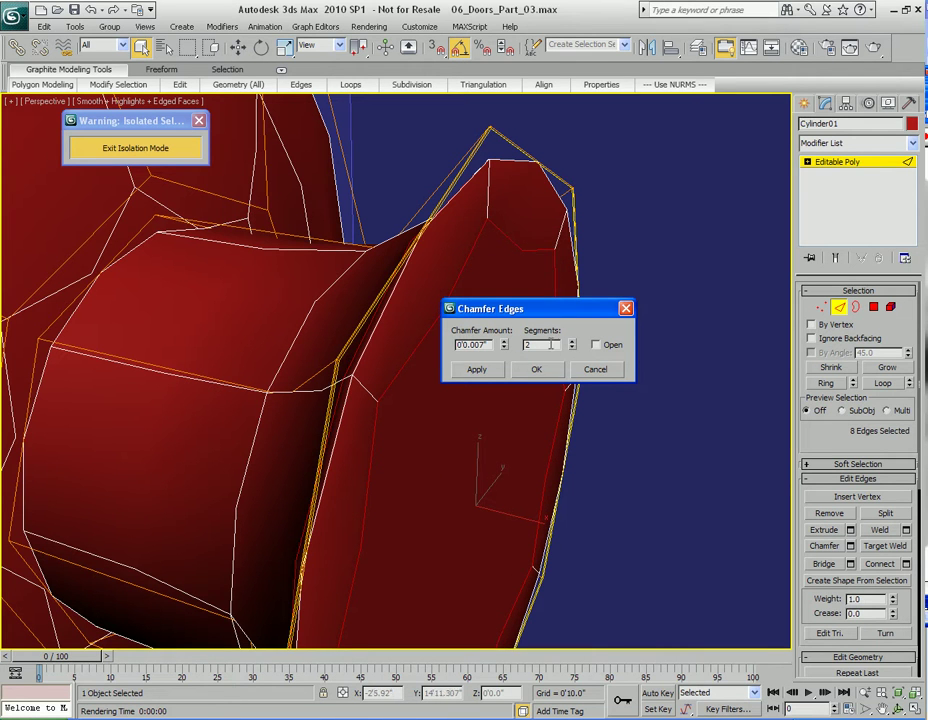
pyautogui.click(537, 370)
# Step: Set the NURMS display iterations to 2 and test-render the Perspective view to check the neck's rim
pyautogui.keyDown('alt'); pyautogui.moveTo(500, 390); pyautogui.dragTo(393, 378, button='middle'); pyautogui.keyUp('alt')
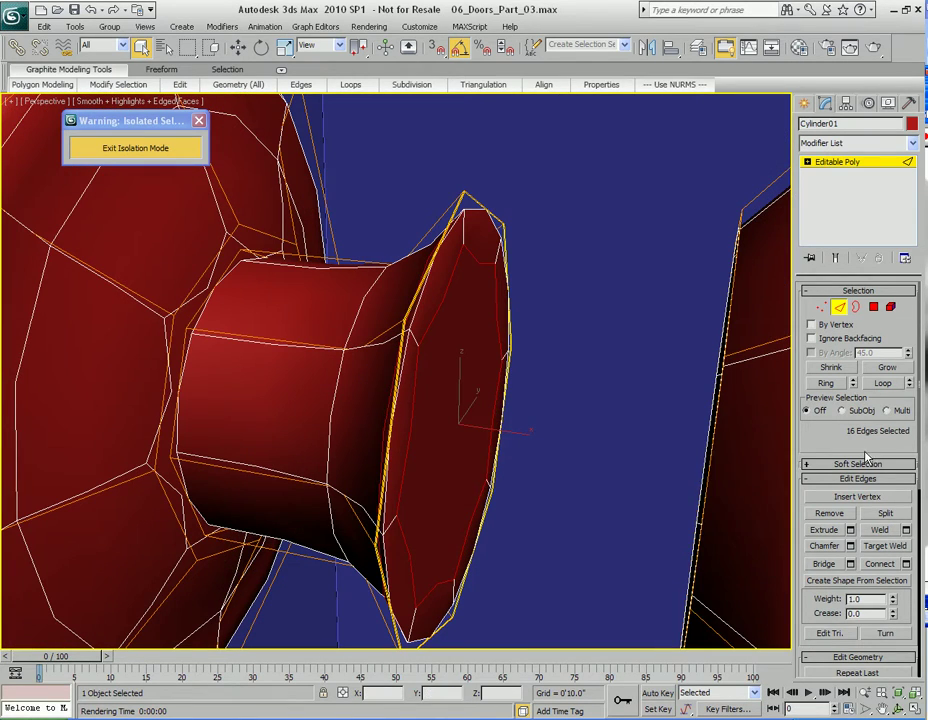
pyautogui.rightClick(705, 492)
pyautogui.click(764, 614)
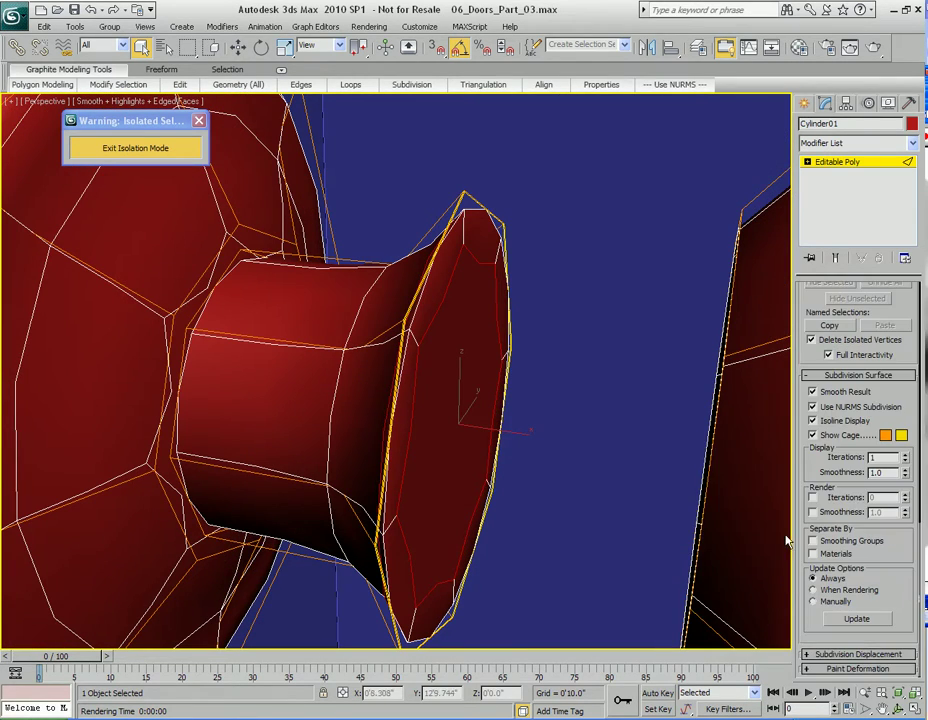
pyautogui.click(905, 456)
pyautogui.keyDown('alt'); pyautogui.moveTo(380, 372); pyautogui.dragTo(406, 381, button='middle'); pyautogui.keyUp('alt')
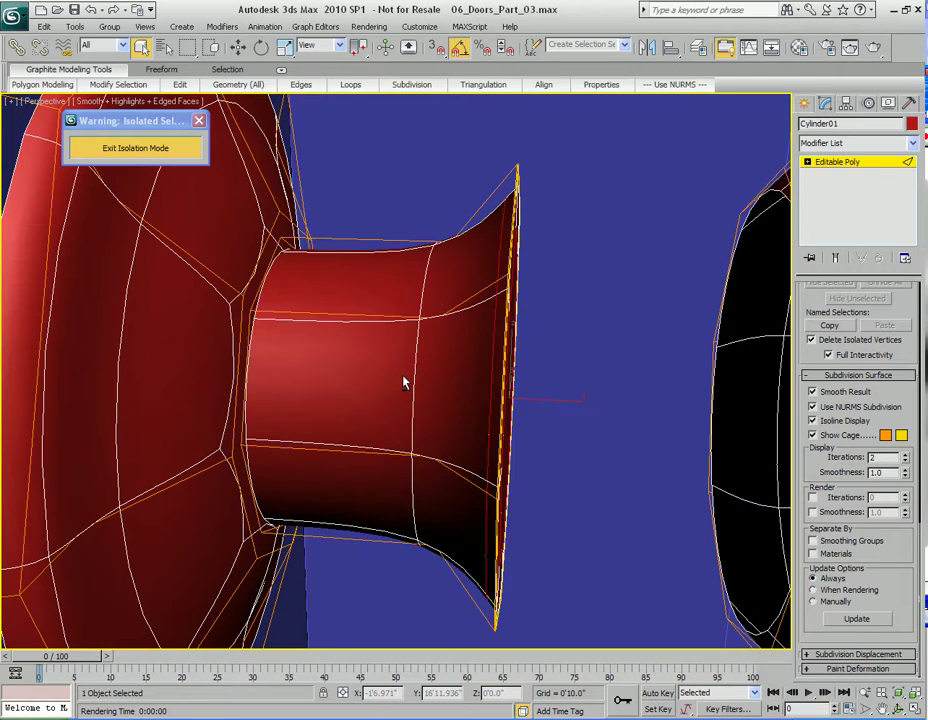
pyautogui.hotkey('shift', 'q')
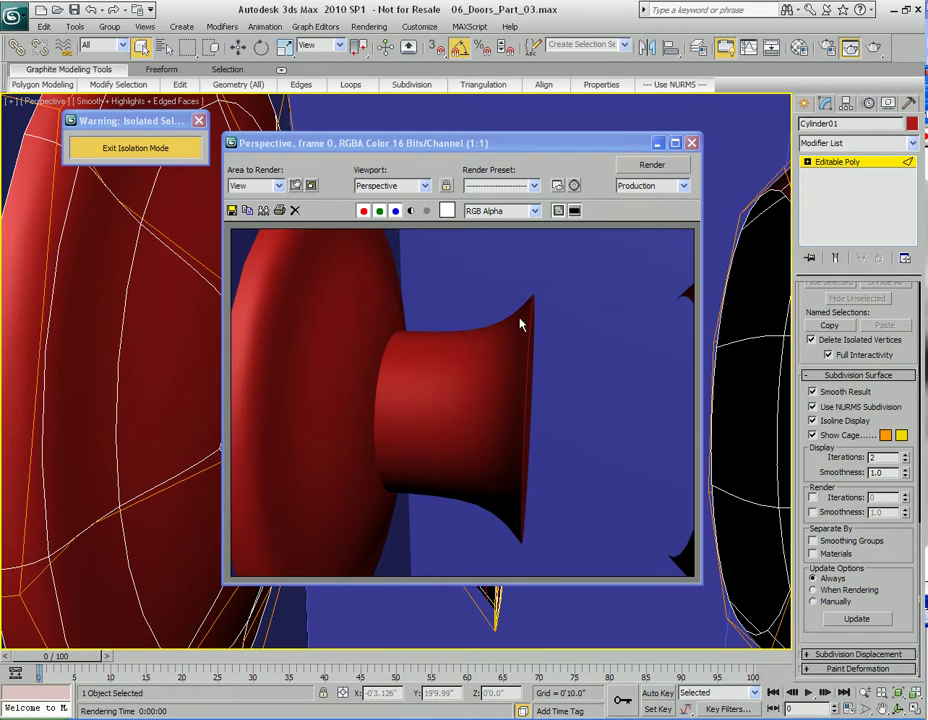
pyautogui.click(692, 143)
# Step: Select the head element and move it back along X toward the neck's flared end
pyautogui.keyDown('alt'); pyautogui.moveTo(503, 290); pyautogui.dragTo(472, 410, button='middle'); pyautogui.keyUp('alt')
pyautogui.scroll(-5, 458, 363)
pyautogui.scroll(3, 426, 374)
pyautogui.press('5')
pyautogui.click(474, 408)
pyautogui.press('z')
pyautogui.scroll(4, 394, 398)
pyautogui.moveTo(394, 398)
pyautogui.keyDown('alt'); pyautogui.mouseDown(button='middle')
pyautogui.moveTo(470, 387)
pyautogui.moveTo(369, 408)
pyautogui.moveTo(418, 391)
pyautogui.moveTo(405, 401)
pyautogui.mouseUp(button='middle'); pyautogui.keyUp('alt')
pyautogui.press('w')
pyautogui.moveTo(645, 373); pyautogui.dragTo(408, 371)
pyautogui.scroll(-3, 408, 371)
pyautogui.moveTo(355, 359); pyautogui.dragTo(411, 360, button='middle')
pyautogui.scroll(5, 410, 358)
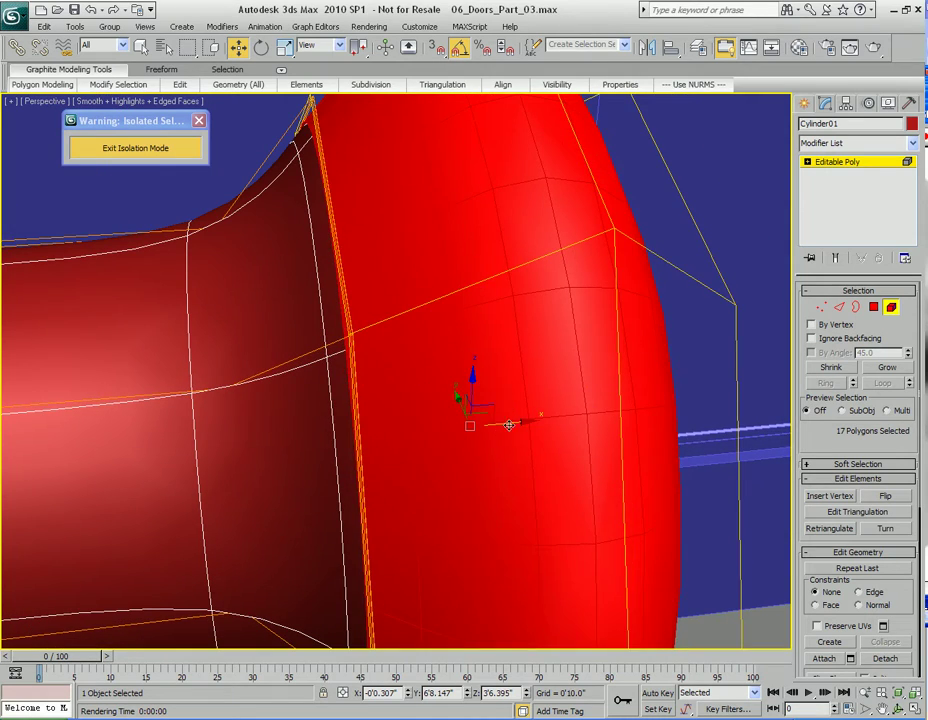
pyautogui.keyDown('alt'); pyautogui.moveTo(509, 425); pyautogui.dragTo(385, 356, button='middle'); pyautogui.keyUp('alt')
pyautogui.press('3')
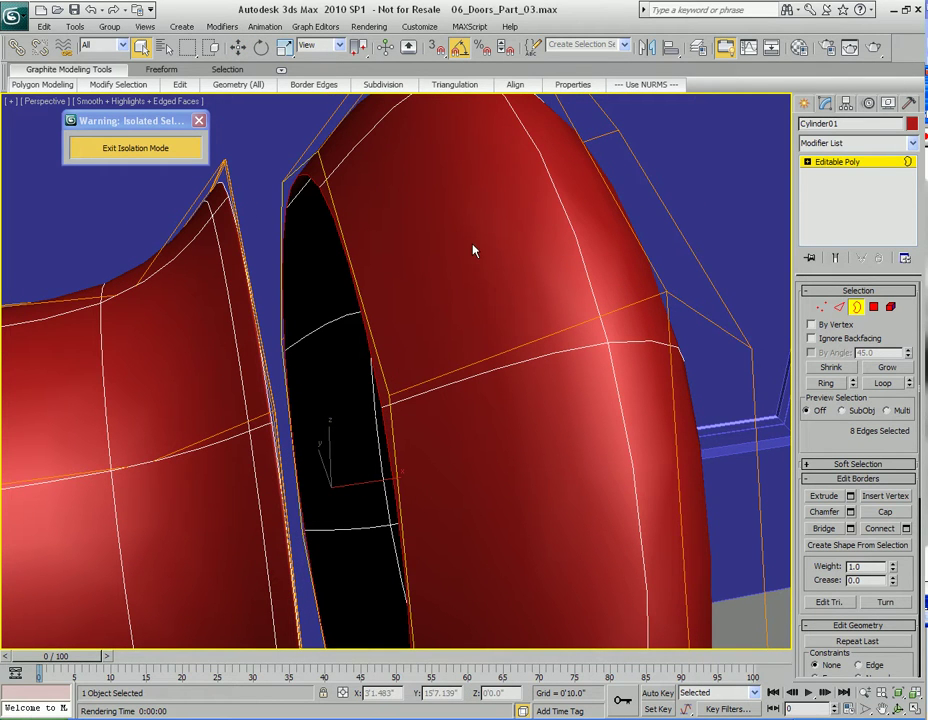
pyautogui.keyDown('alt'); pyautogui.moveTo(437, 326); pyautogui.dragTo(425, 300, button='middle'); pyautogui.keyUp('alt')
pyautogui.rightClick(430, 270)
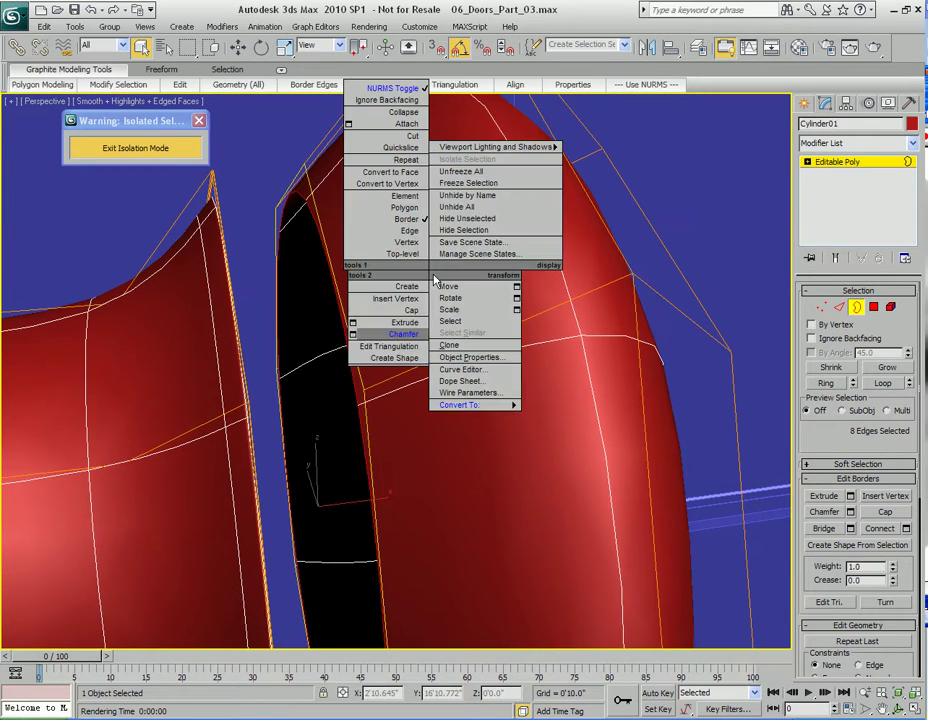
pyautogui.click(352, 334)
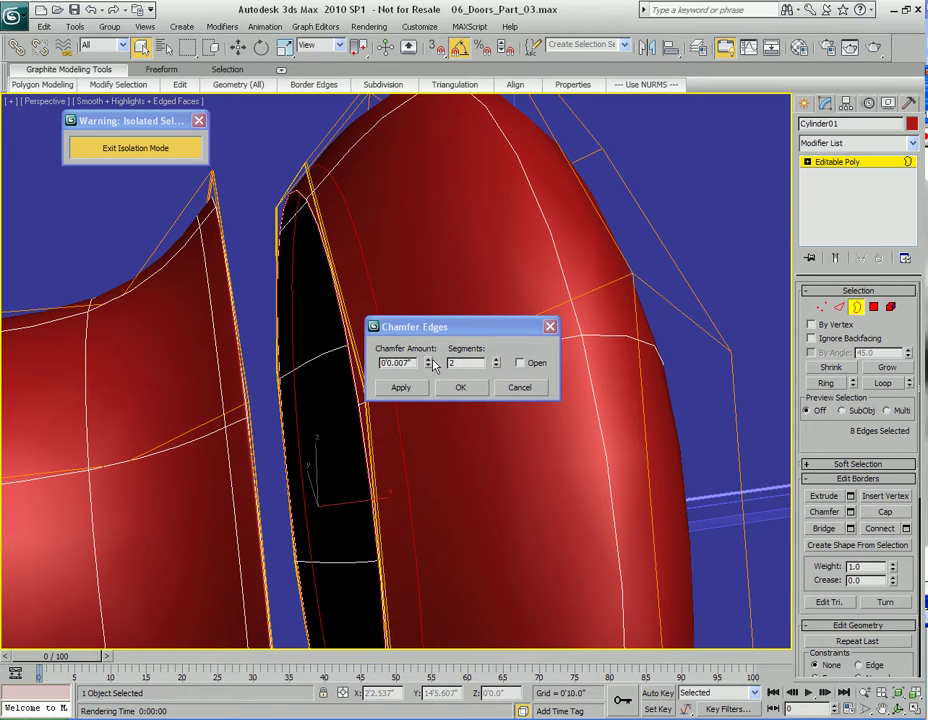
pyautogui.moveTo(457, 326); pyautogui.dragTo(557, 283)
pyautogui.moveTo(336, 338)
pyautogui.keyDown('alt'); pyautogui.mouseDown(button='middle')
pyautogui.moveTo(352, 322)
pyautogui.moveTo(340, 338)
pyautogui.mouseUp(button='middle'); pyautogui.keyUp('alt')
pyautogui.moveTo(526, 320); pyautogui.dragTo(521, 309)
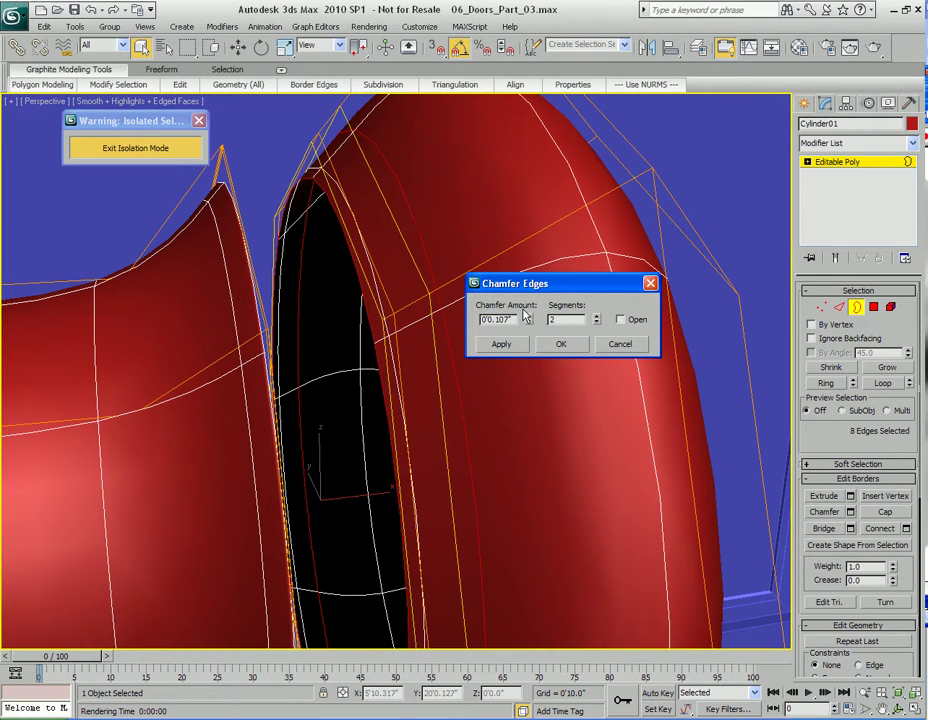
pyautogui.click(620, 344)
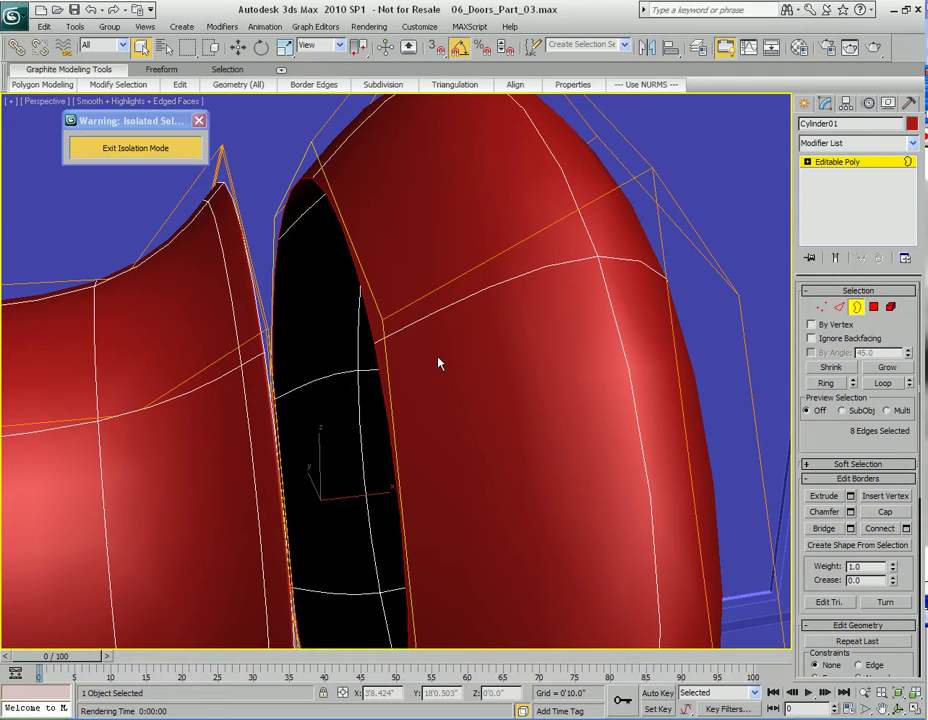
pyautogui.press('3')
pyautogui.press('2')
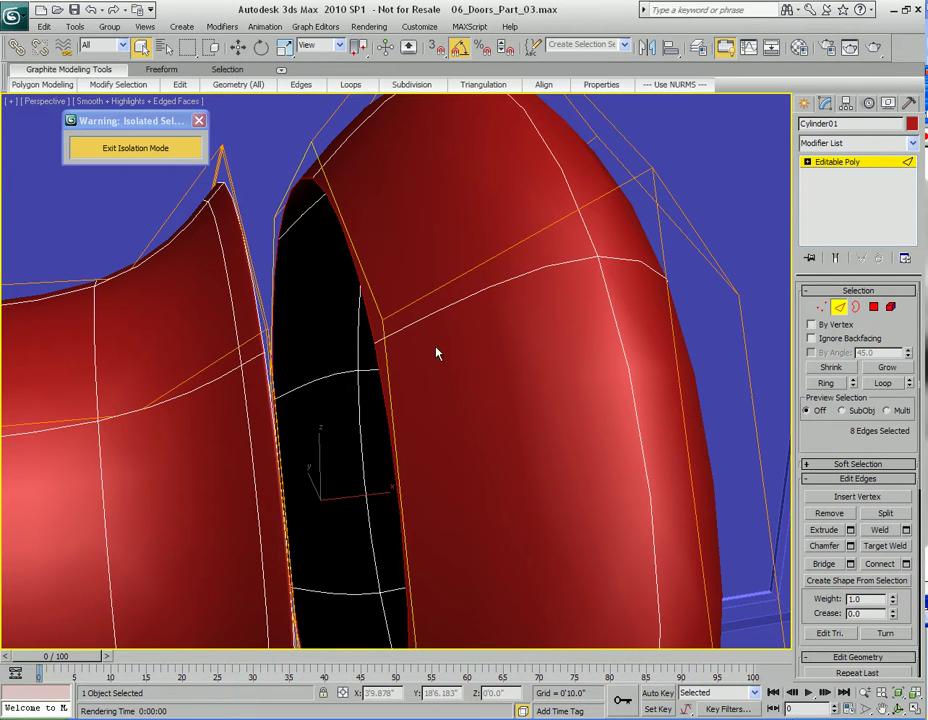
pyautogui.click(286, 290)
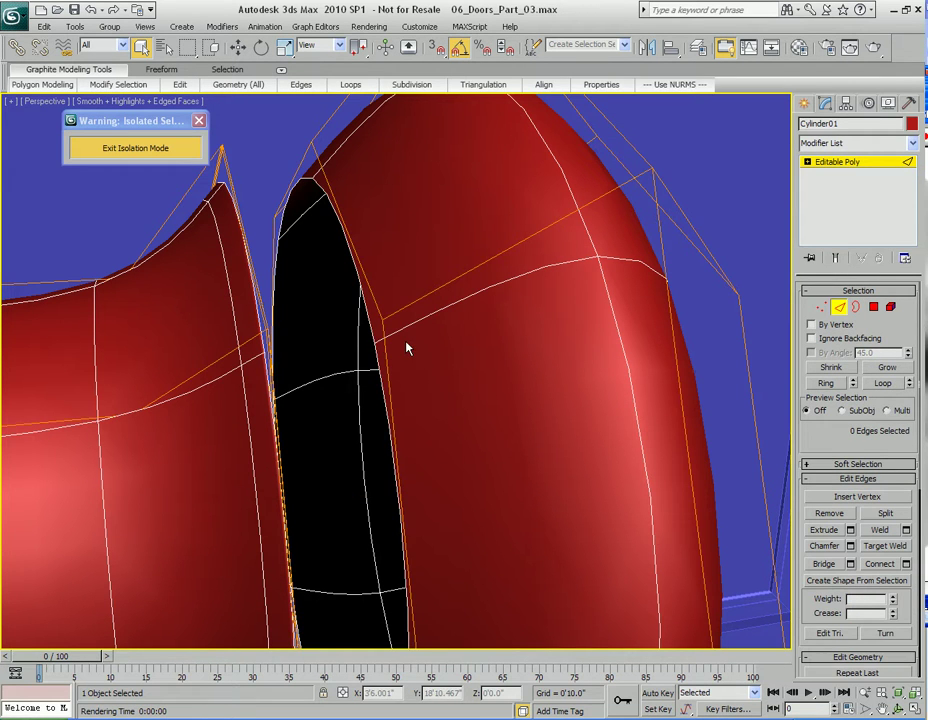
# Step: Cap the open border at the back of the knob's head
pyautogui.press('3')
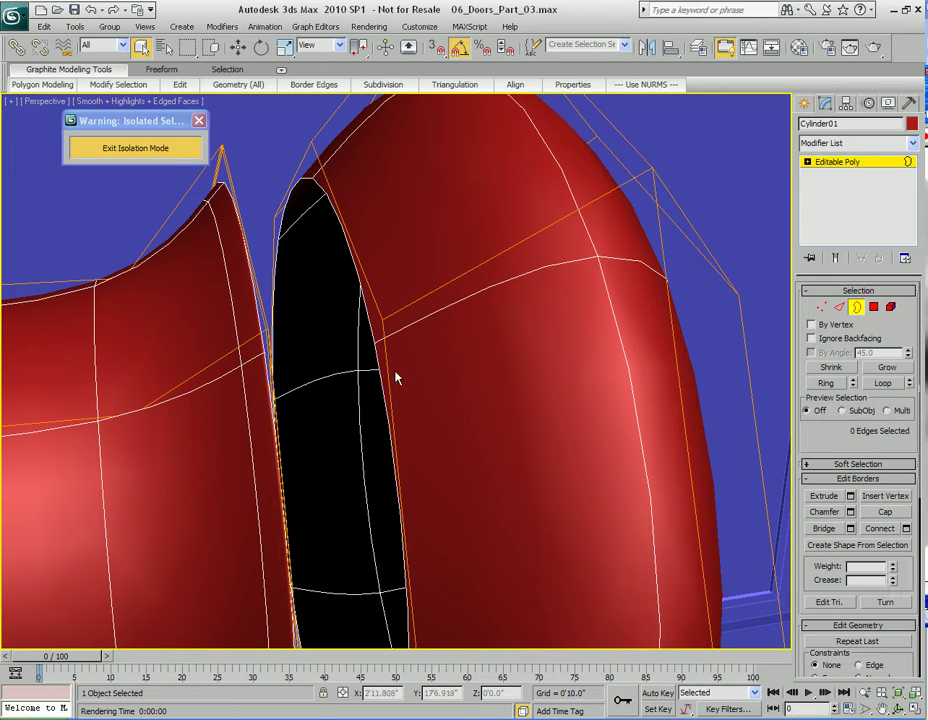
pyautogui.keyDown('alt'); pyautogui.moveTo(400, 354); pyautogui.dragTo(447, 357, button='middle'); pyautogui.keyUp('alt')
pyautogui.scroll(-3, 447, 357)
pyautogui.moveTo(400, 385); pyautogui.dragTo(464, 311, button='middle')
pyautogui.rightClick(464, 311)
pyautogui.click(415, 348)
# Step: Convert the head's back cap polygon to an edge selection and chamfer those edges by 0.004"
pyautogui.keyDown('alt'); pyautogui.moveTo(416, 353); pyautogui.dragTo(402, 370, button='middle'); pyautogui.keyUp('alt')
pyautogui.scroll(3, 435, 342)
pyautogui.press('4')
pyautogui.press('4')
pyautogui.click(344, 325)
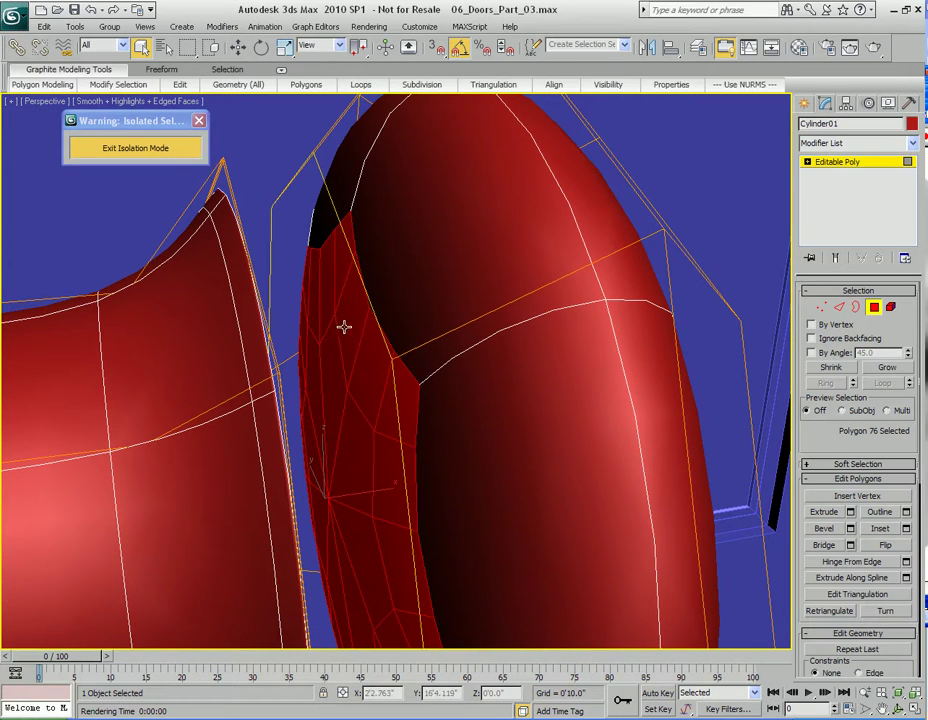
pyautogui.keyDown('ctrl'); pyautogui.click(840, 310); pyautogui.keyUp('ctrl')
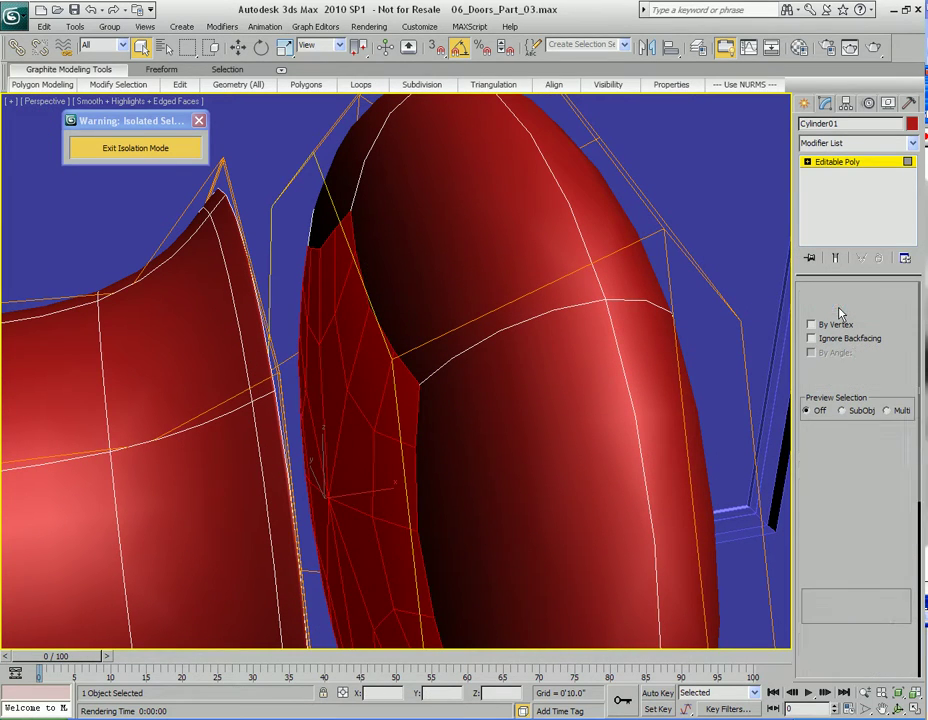
pyautogui.rightClick(474, 336)
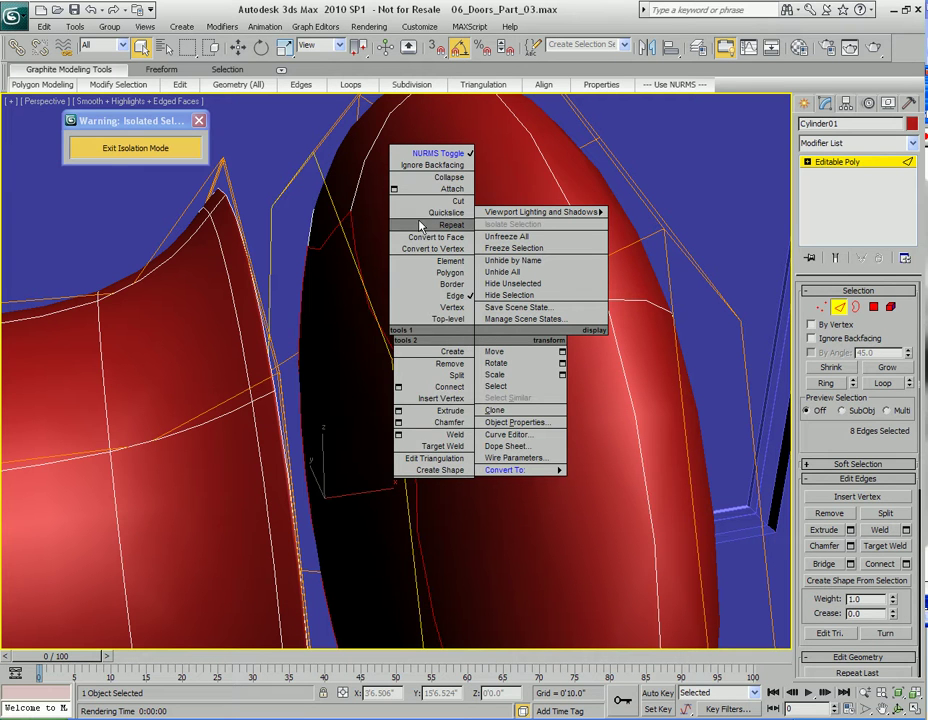
pyautogui.click(398, 425)
pyautogui.moveTo(422, 325); pyautogui.dragTo(548, 332)
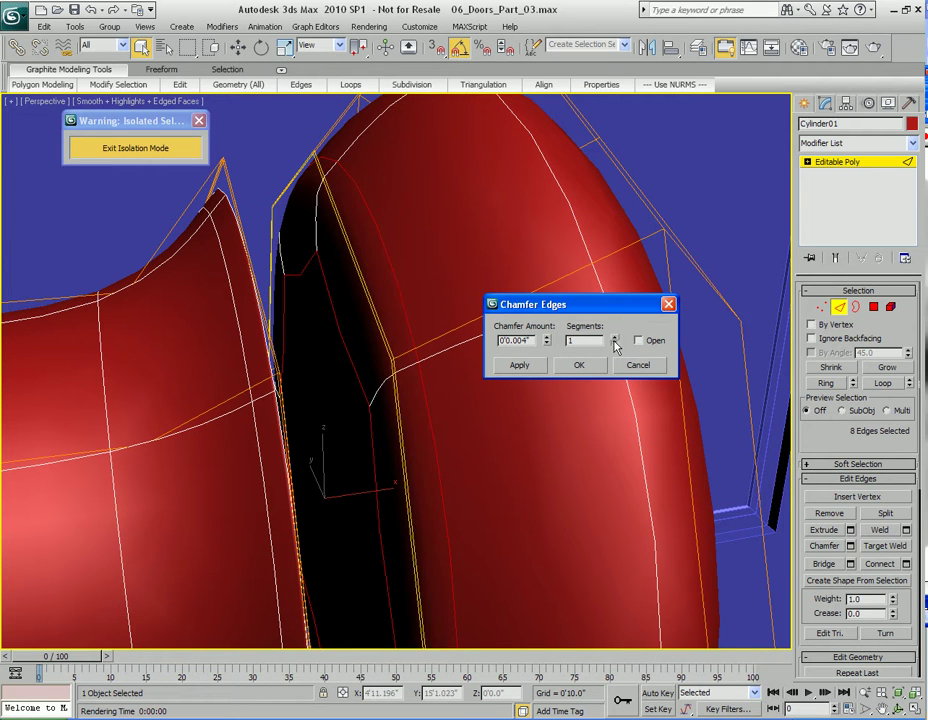
pyautogui.click(578, 365)
# Step: Select the head element and, in a wireframe Front view, move it along X up to the neck's rim
pyautogui.keyDown('alt'); pyautogui.moveTo(549, 375); pyautogui.dragTo(482, 369, button='middle'); pyautogui.keyUp('alt')
pyautogui.press('5')
pyautogui.click(501, 325)
pyautogui.scroll(-3, 503, 379)
pyautogui.press('f')
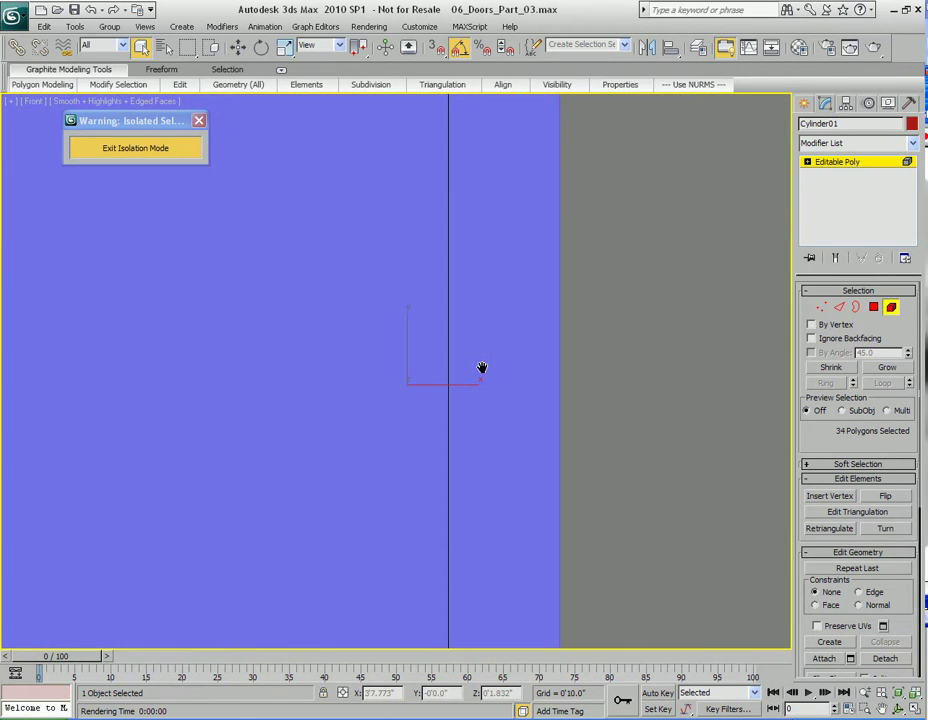
pyautogui.press('F3')
pyautogui.scroll(4, 479, 369)
pyautogui.moveTo(369, 305); pyautogui.dragTo(489, 410, button='middle')
pyautogui.scroll(2, 489, 410)
pyautogui.press('w')
pyautogui.moveTo(478, 283); pyautogui.dragTo(474, 342, button='middle')
pyautogui.moveTo(571, 545); pyautogui.dragTo(480, 545)
# Step: Zoom in on the joint in the wireframe Front view and nudge the head element by -0.001" along X against the neck's rim
pyautogui.moveTo(377, 236); pyautogui.dragTo(414, 385, button='middle')
pyautogui.scroll(3, 414, 384)
pyautogui.scroll(2, 414, 384)
pyautogui.moveTo(373, 236); pyautogui.dragTo(470, 409, button='middle')
pyautogui.scroll(3, 470, 409)
pyautogui.scroll(2, 520, 334)
pyautogui.moveTo(520, 334); pyautogui.dragTo(427, 372, button='middle')
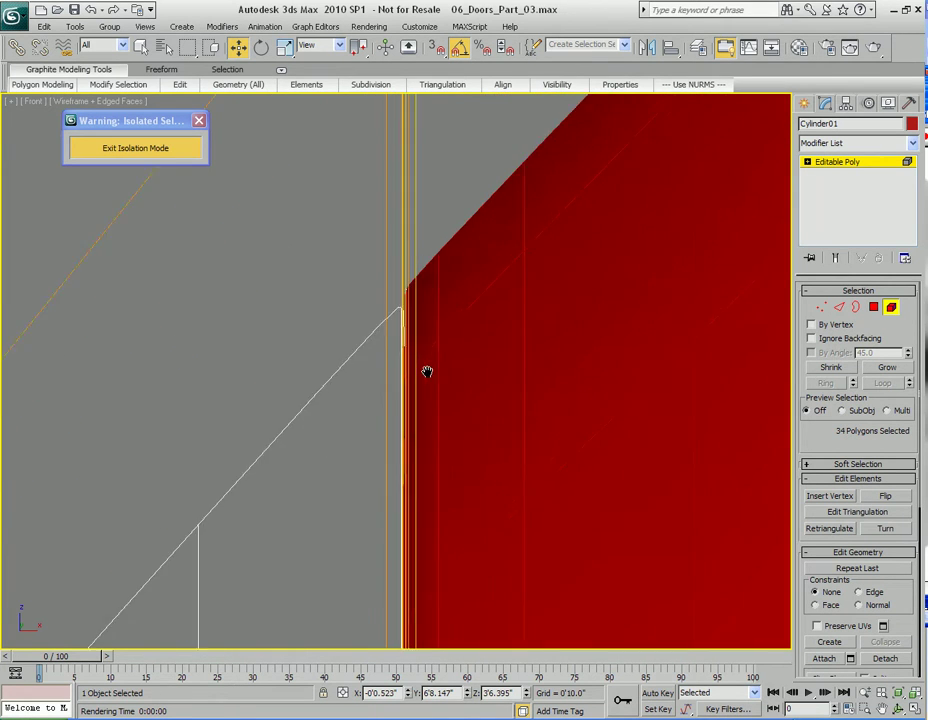
pyautogui.scroll(3, 427, 372)
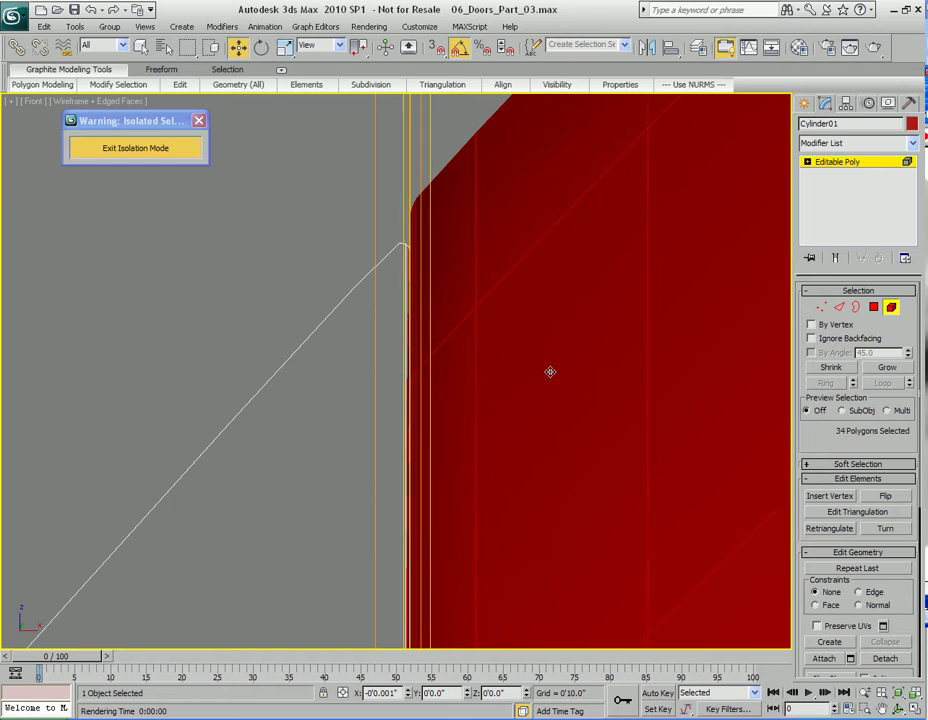
pyautogui.scroll(-2, 548, 375)
pyautogui.scroll(-4, 548, 375)
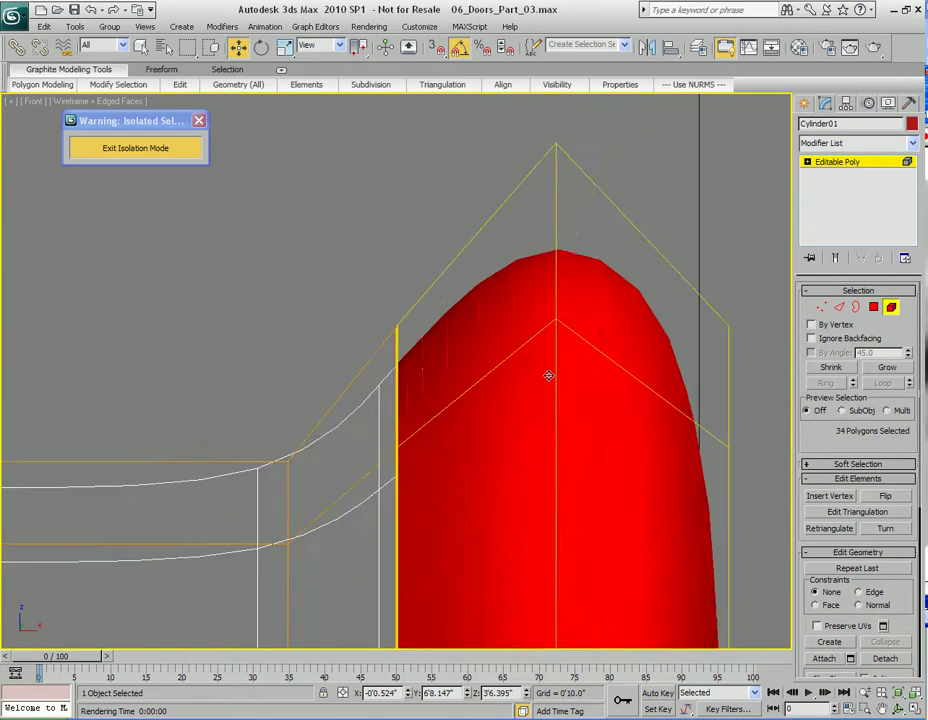
pyautogui.moveTo(522, 375); pyautogui.dragTo(520, 358, button='middle')
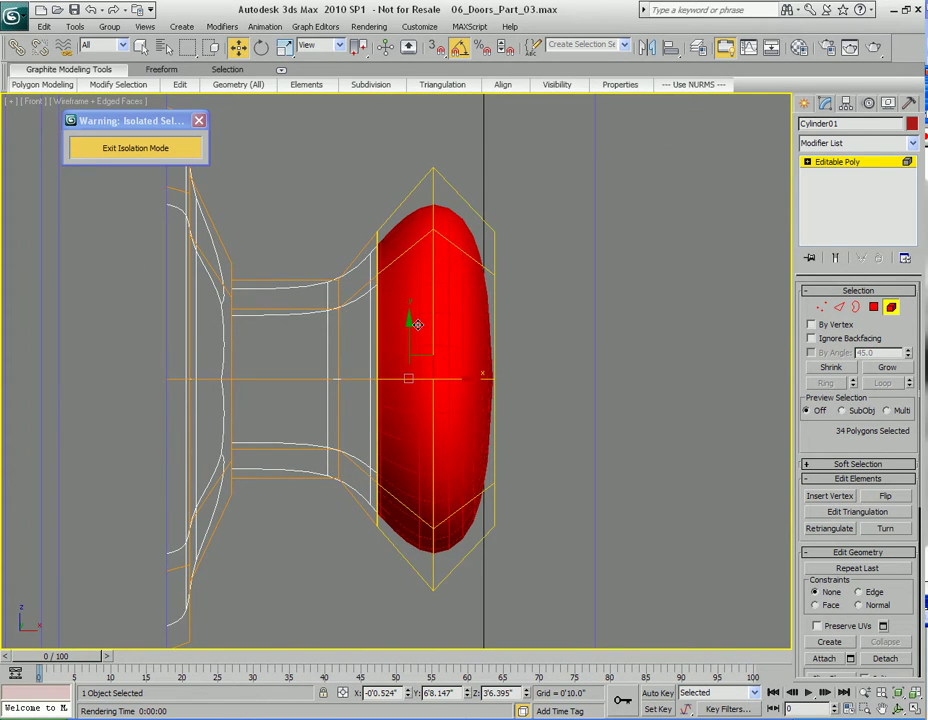
# Step: Render the knob in a shaded Perspective view and compare it with the JSS3580.jpg reference
pyautogui.press('p')
pyautogui.press('z')
pyautogui.moveTo(418, 325)
pyautogui.keyDown('alt'); pyautogui.mouseDown(button='middle')
pyautogui.moveTo(437, 375)
pyautogui.moveTo(427, 360)
pyautogui.mouseUp(button='middle'); pyautogui.keyUp('alt')
pyautogui.scroll(2, 420, 371)
pyautogui.press('F3')
pyautogui.hotkey('shift', 'q')
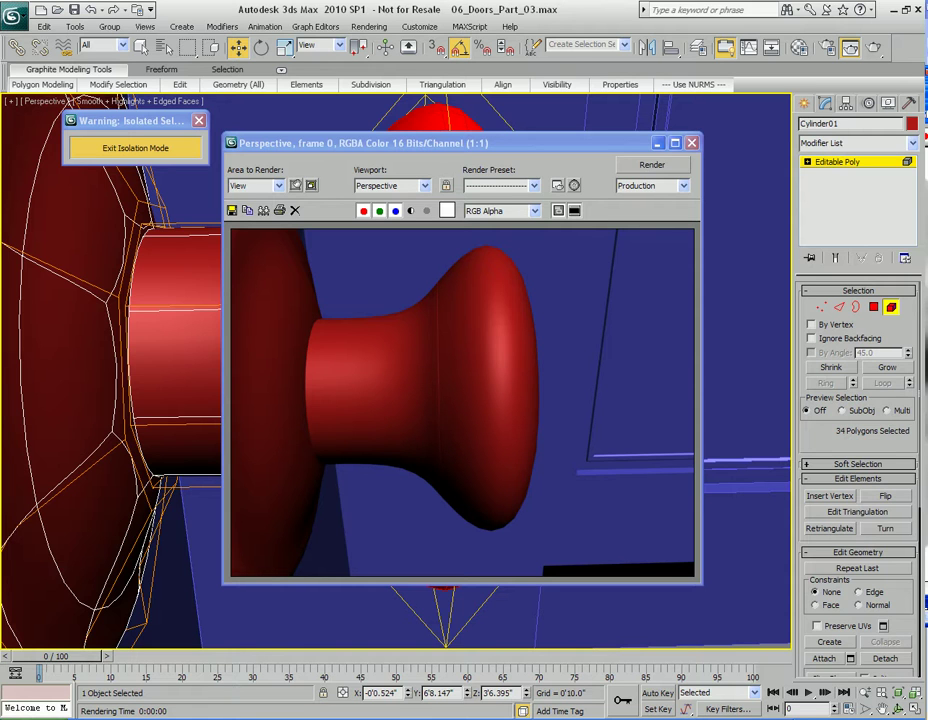
pyautogui.moveTo(927, 133); pyautogui.dragTo(588, 124)
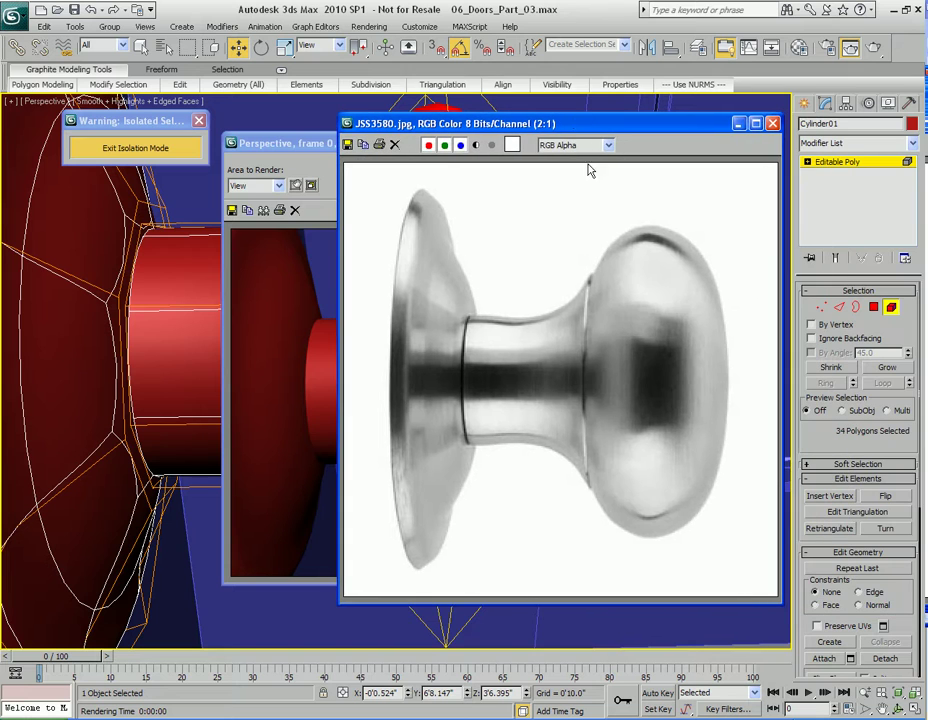
pyautogui.click(772, 123)
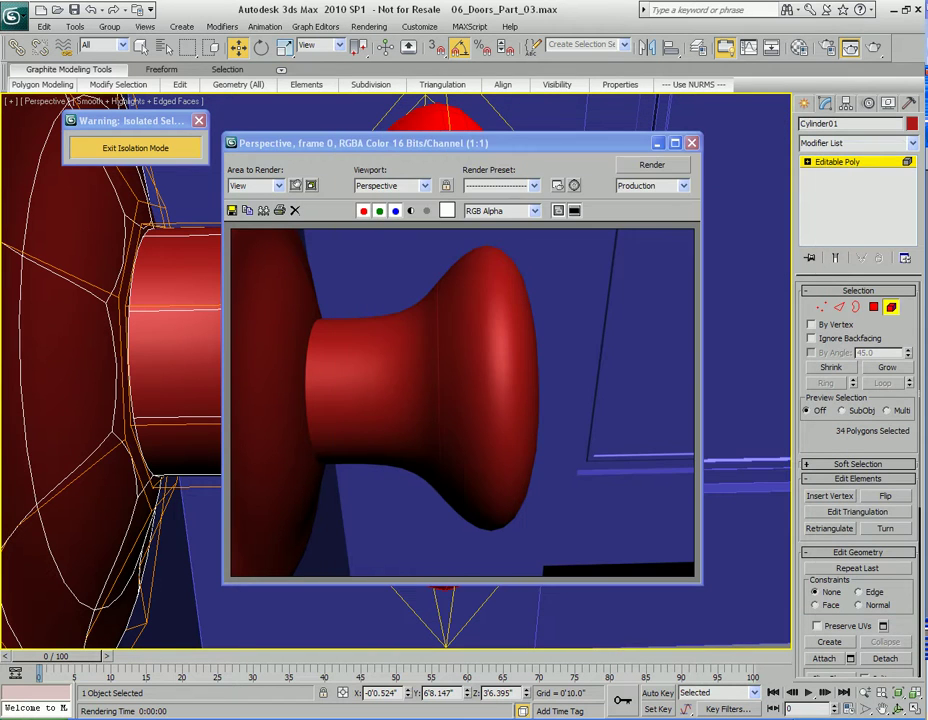
pyautogui.click(691, 143)
# Step: Select the polygon at the front of the knob's head and pull it slightly outward along X
pyautogui.keyDown('alt'); pyautogui.moveTo(667, 174); pyautogui.dragTo(483, 381, button='middle'); pyautogui.keyUp('alt')
pyautogui.press('q')
pyautogui.press('4')
pyautogui.click(451, 328)
pyautogui.keyDown('alt'); pyautogui.moveTo(451, 329); pyautogui.dragTo(460, 373, button='middle'); pyautogui.keyUp('alt')
pyautogui.press('w')
pyautogui.moveTo(512, 364); pyautogui.dragTo(522, 364)
pyautogui.keyDown('alt'); pyautogui.moveTo(522, 364); pyautogui.dragTo(555, 360, button='middle'); pyautogui.keyUp('alt')
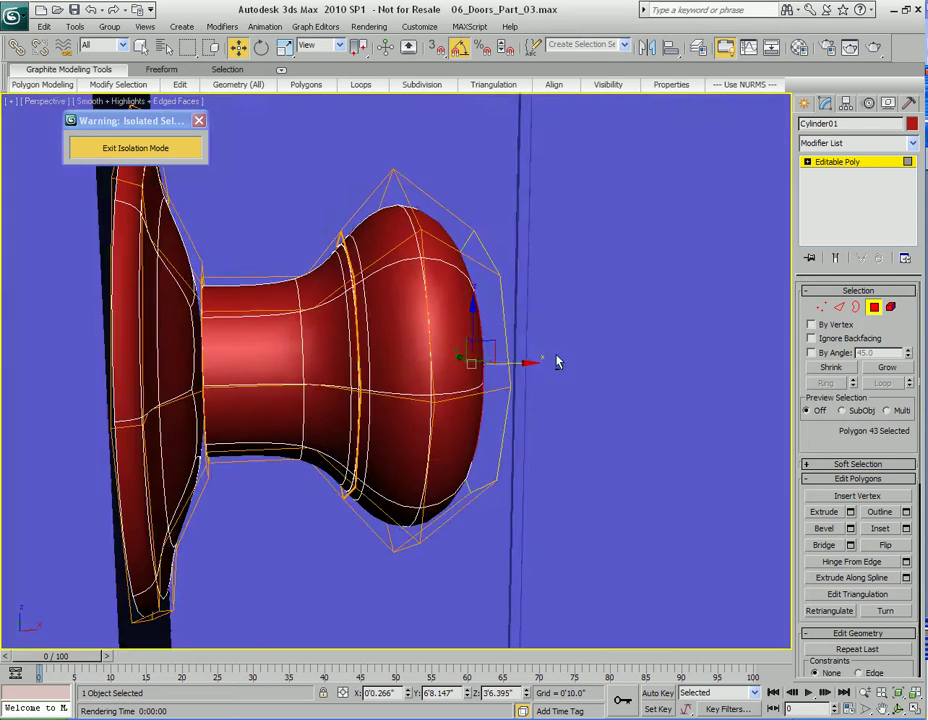
# Step: Render the doorknob from several Perspective angles to examine its overall shape
pyautogui.hotkey('shift', 'q')
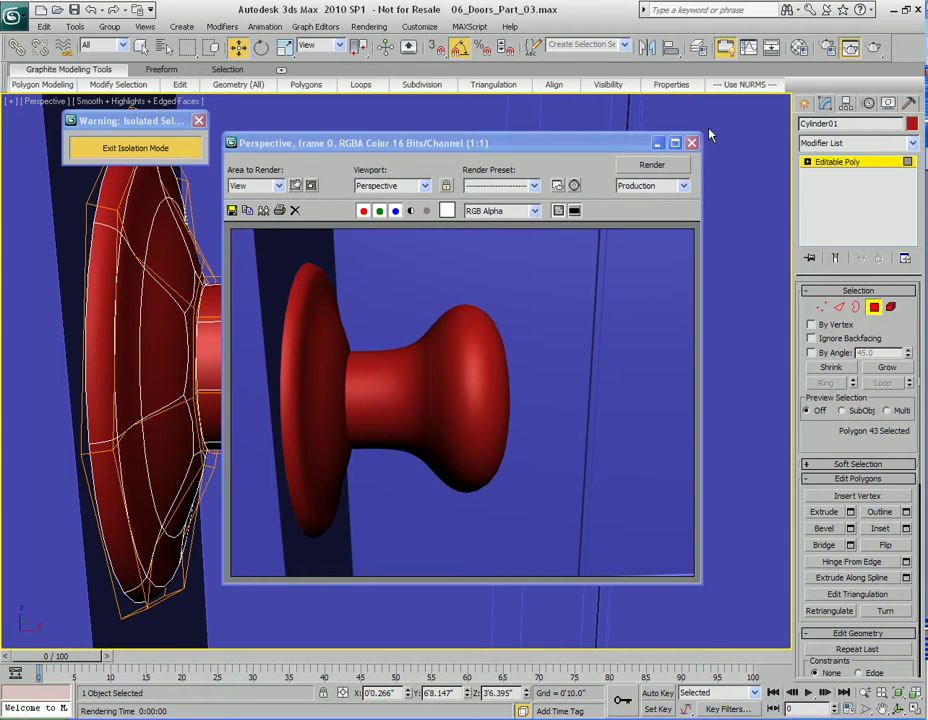
pyautogui.click(692, 143)
pyautogui.keyDown('alt'); pyautogui.moveTo(595, 296); pyautogui.dragTo(574, 296, button='middle'); pyautogui.keyUp('alt')
pyautogui.hotkey('shift', 'q')
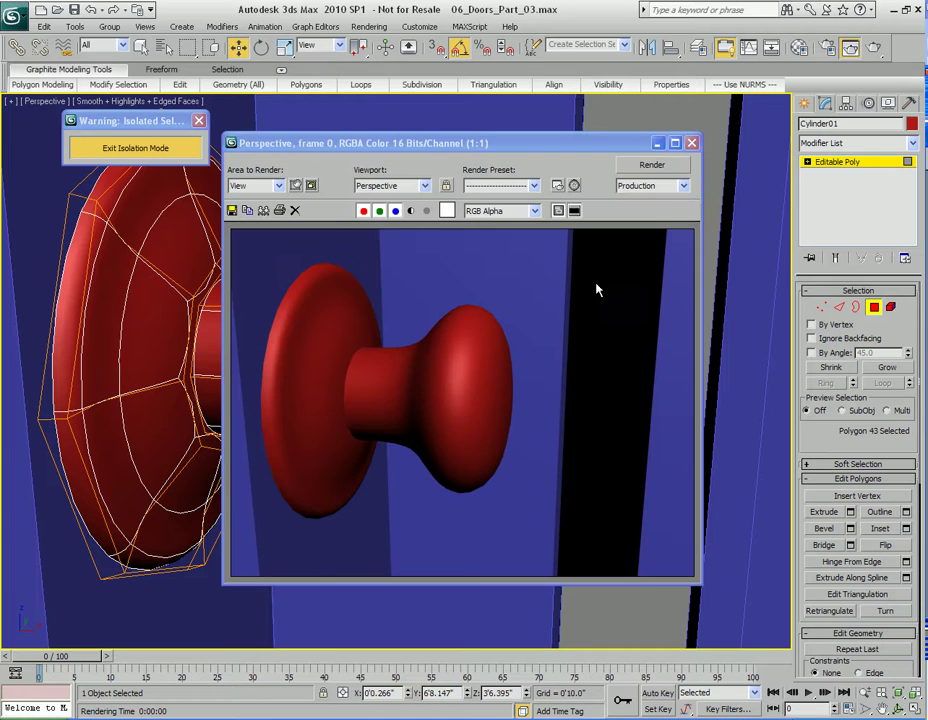
pyautogui.click(692, 143)
pyautogui.keyDown('alt'); pyautogui.moveTo(645, 265); pyautogui.dragTo(525, 319, button='middle'); pyautogui.keyUp('alt')
pyautogui.hotkey('shift', 'q')
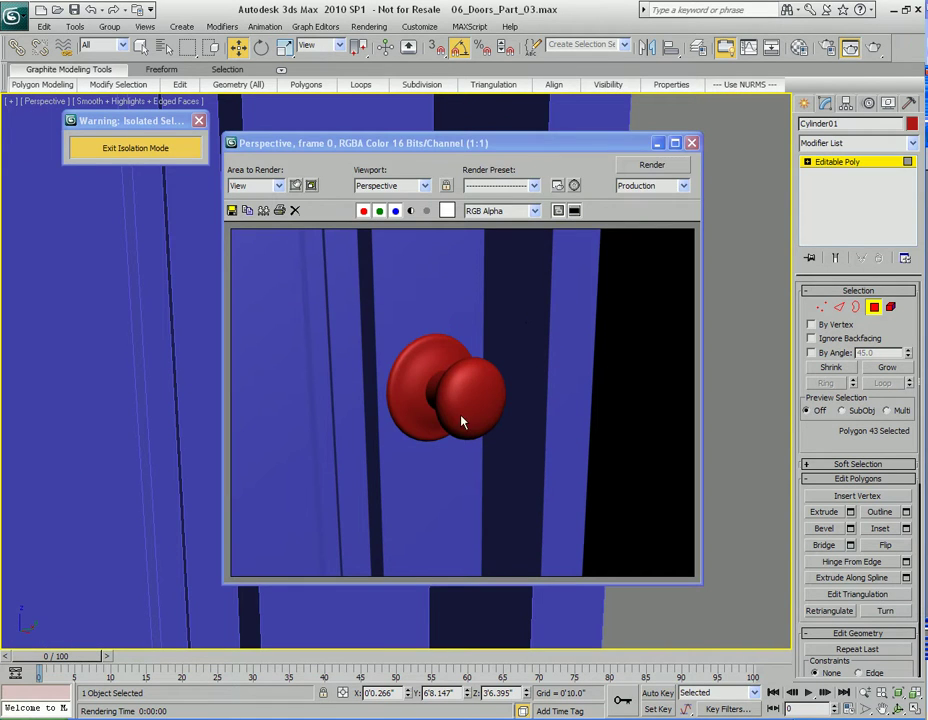
pyautogui.click(692, 143)
# Step: Select the backplate element and examine its outer rim and face up close
pyautogui.keyDown('alt'); pyautogui.moveTo(580, 263); pyautogui.dragTo(572, 325, button='middle'); pyautogui.keyUp('alt')
pyautogui.scroll(5, 485, 300)
pyautogui.scroll(3, 501, 315)
pyautogui.scroll(-3, 501, 315)
pyautogui.keyDown('alt'); pyautogui.moveTo(501, 315); pyautogui.dragTo(583, 342, button='middle'); pyautogui.keyUp('alt')
pyautogui.press('5')
pyautogui.click(480, 302)
pyautogui.scroll(-3, 526, 349)
pyautogui.scroll(3, 583, 342)
pyautogui.moveTo(641, 331); pyautogui.dragTo(543, 356, button='middle')
pyautogui.scroll(3, 543, 356)
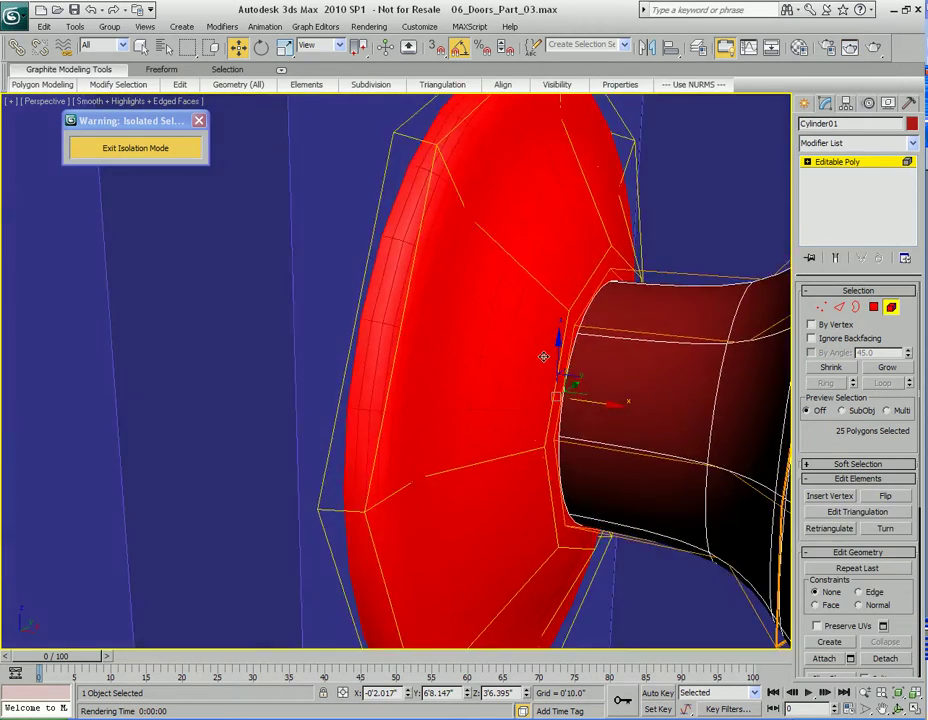
pyautogui.scroll(-3, 543, 357)
pyautogui.press('q')
pyautogui.scroll(-2, 543, 357)
pyautogui.scroll(4, 550, 355)
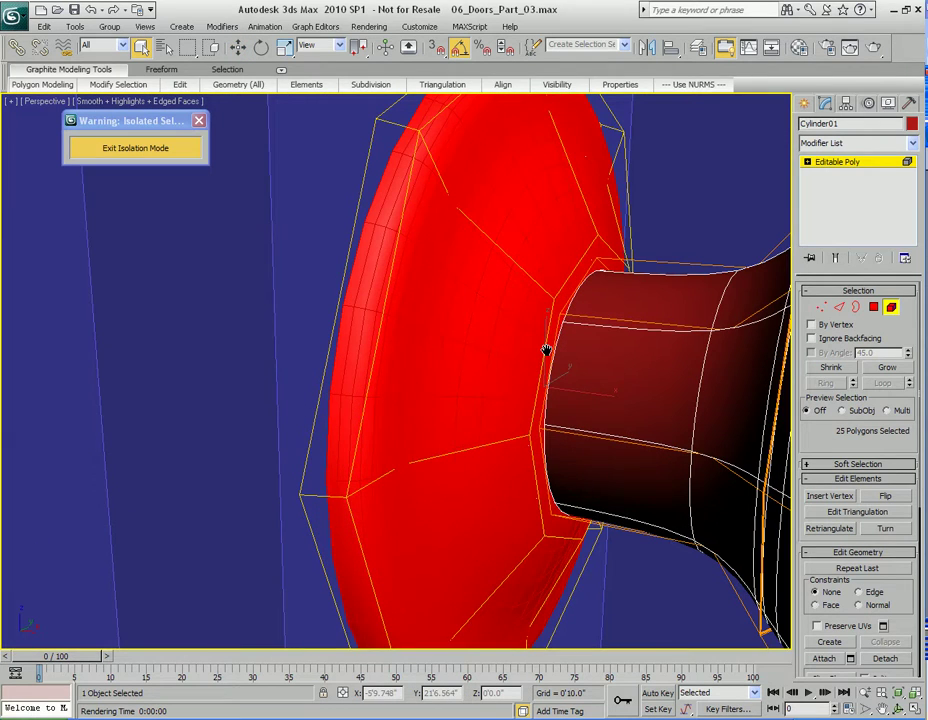
pyautogui.keyDown('alt'); pyautogui.moveTo(493, 338); pyautogui.dragTo(524, 369, button='middle'); pyautogui.keyUp('alt')
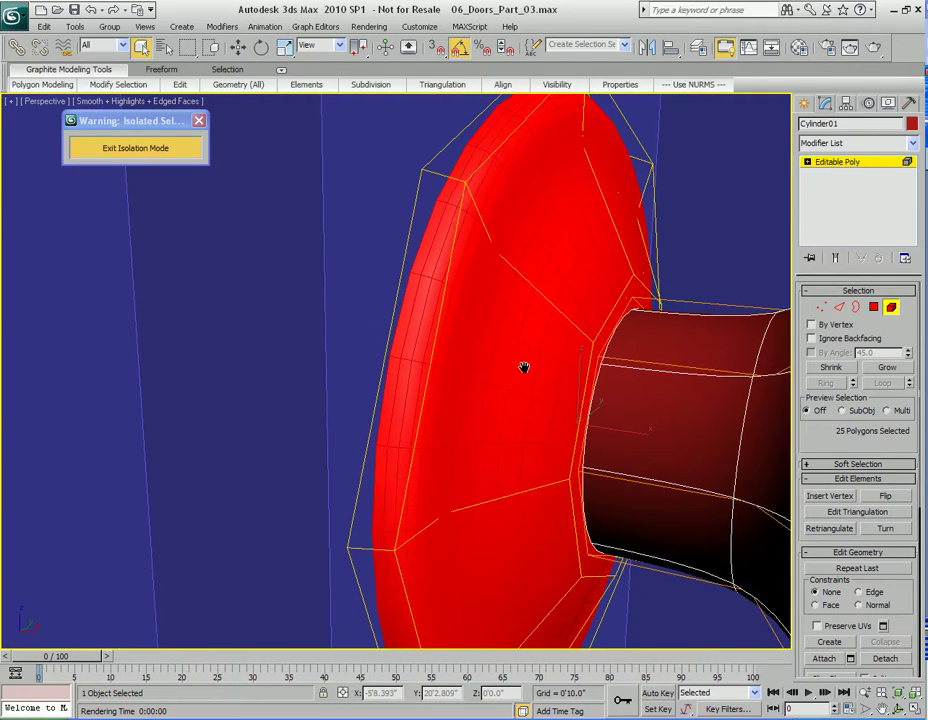
# Step: Select the edge loop around the backplate's outer front rim and test-render a 0.044" chamfer with 2 segments
pyautogui.press('2')
pyautogui.keyDown('alt'); pyautogui.moveTo(466, 391); pyautogui.dragTo(428, 336, button='middle'); pyautogui.keyUp('alt')
pyautogui.click(418, 315)
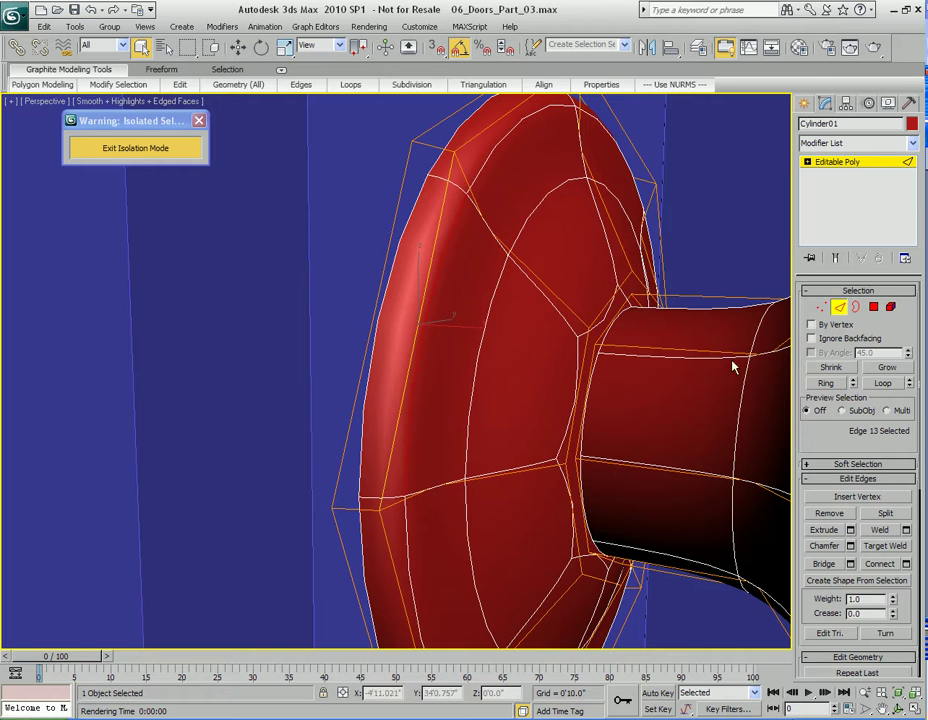
pyautogui.click(882, 385)
pyautogui.scroll(-3, 548, 360)
pyautogui.moveTo(447, 371); pyautogui.dragTo(516, 366, button='middle')
pyautogui.scroll(2, 565, 364)
pyautogui.rightClick(512, 300)
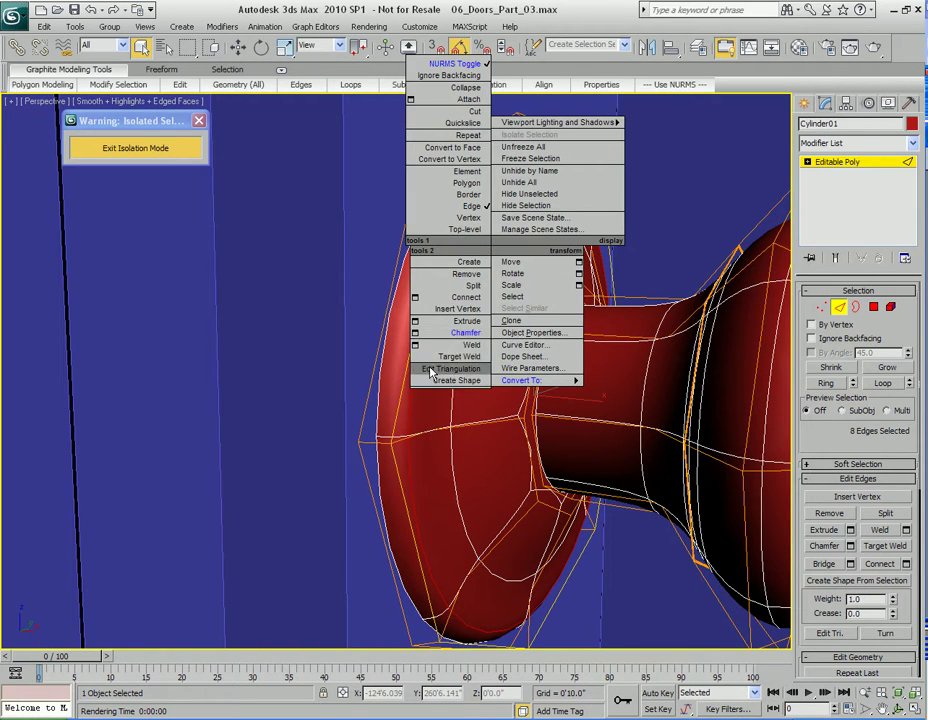
pyautogui.click(418, 400)
pyautogui.moveTo(472, 327); pyautogui.dragTo(640, 287)
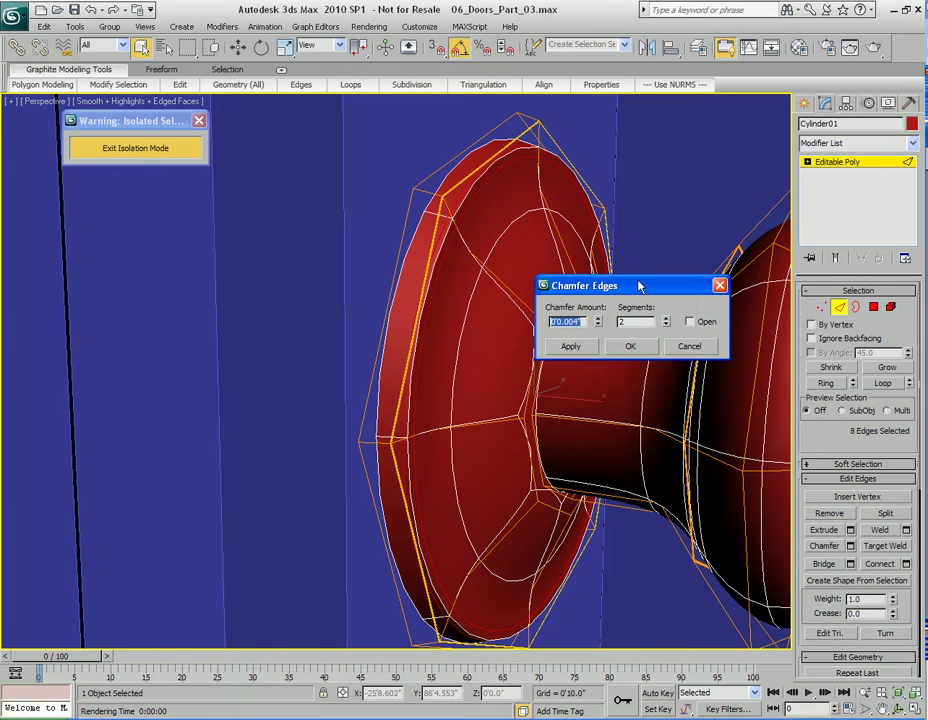
pyautogui.moveTo(598, 327)
pyautogui.mouseDown()
pyautogui.moveTo(597, 335)
pyautogui.moveTo(597, 320)
pyautogui.mouseUp()
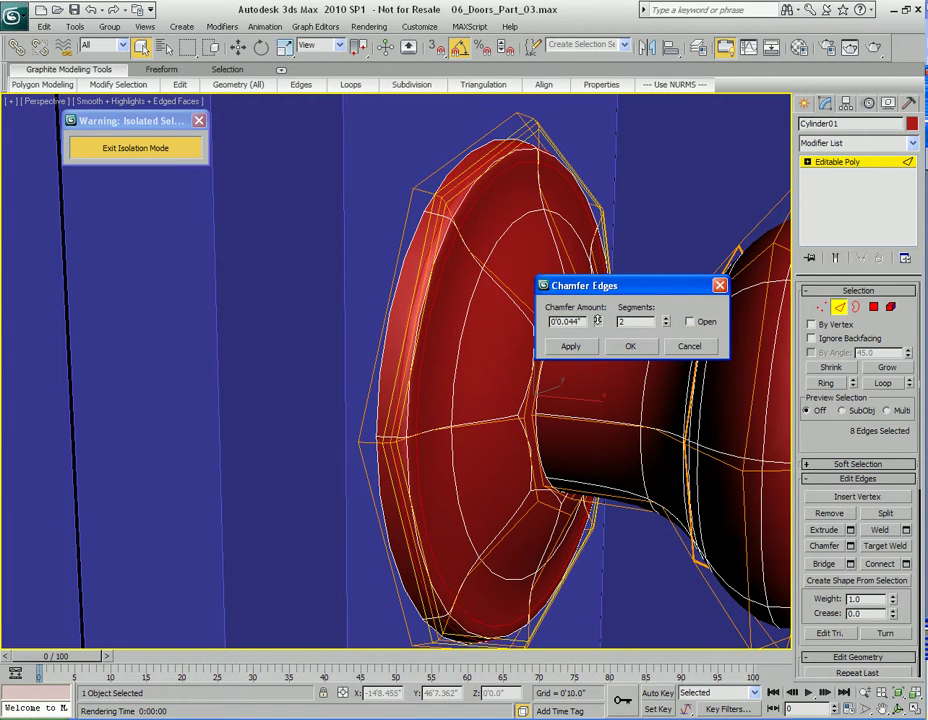
pyautogui.hotkey('shift', 'q')
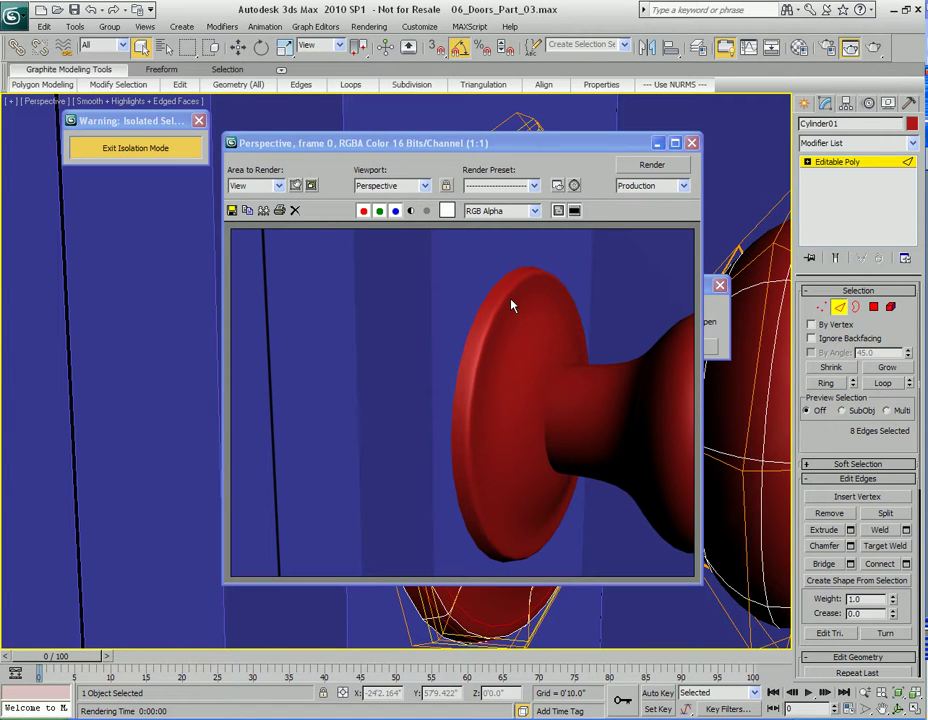
pyautogui.click(691, 143)
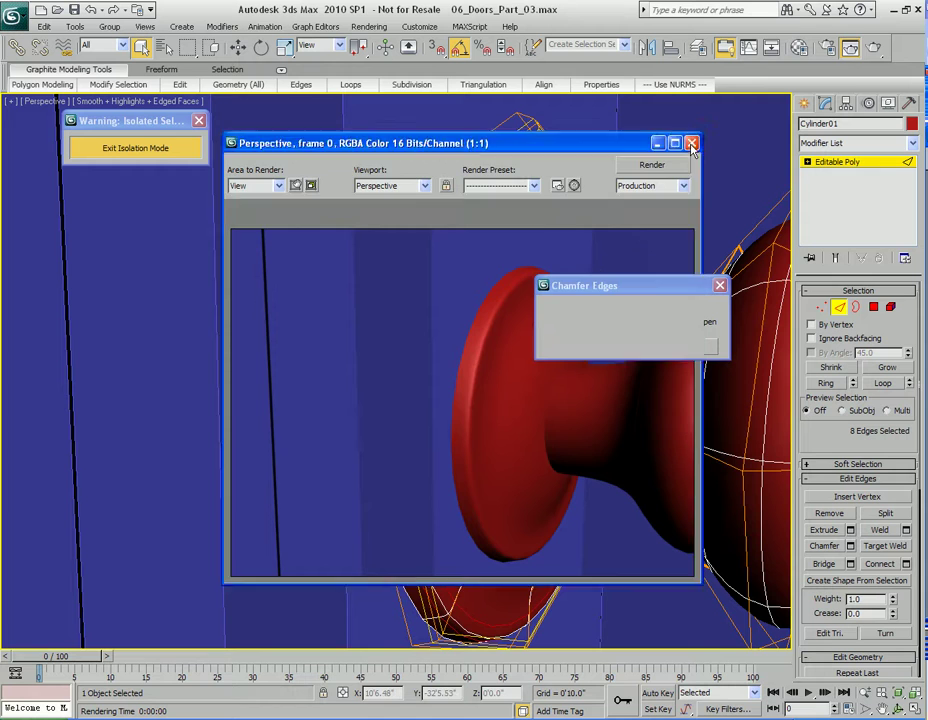
# Step: Increase the rim chamfer to 0.064", try one segment, and apply it with 2 segments
pyautogui.click(597, 319)
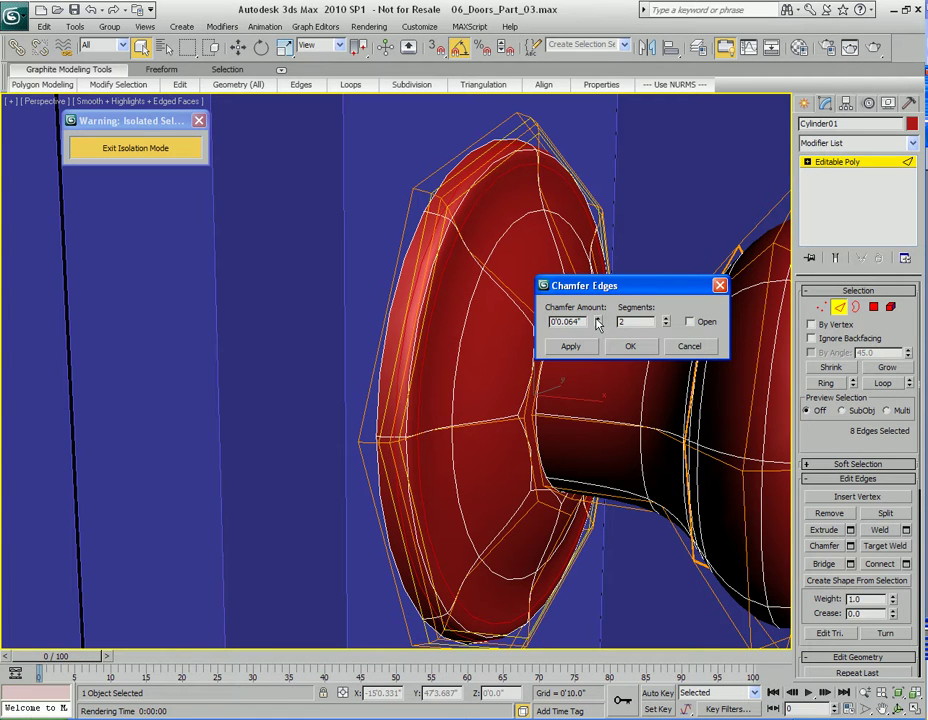
pyautogui.click(666, 325)
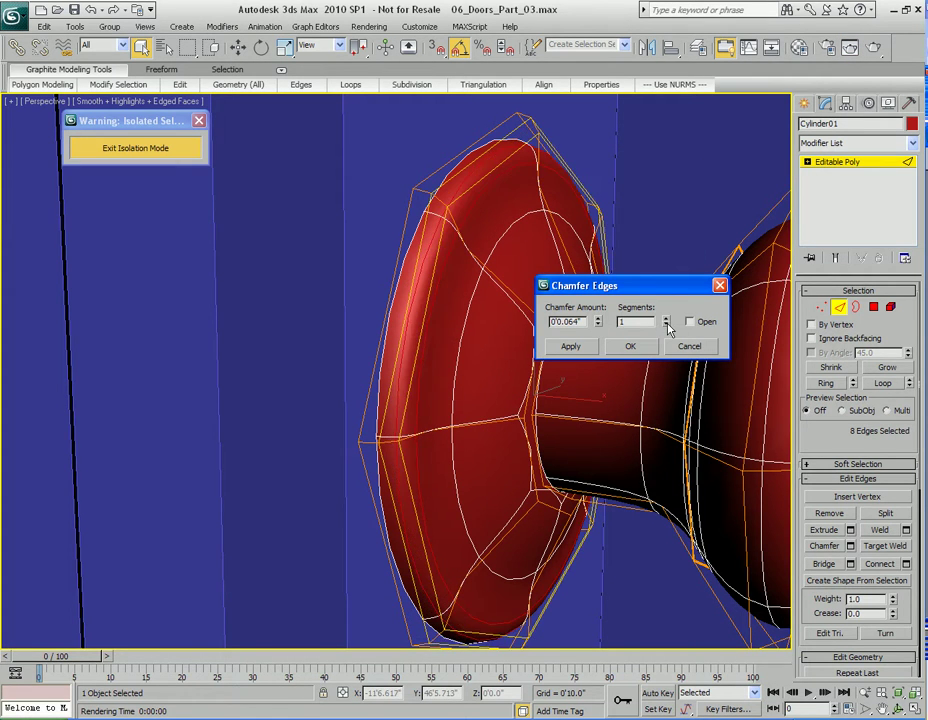
pyautogui.click(667, 318)
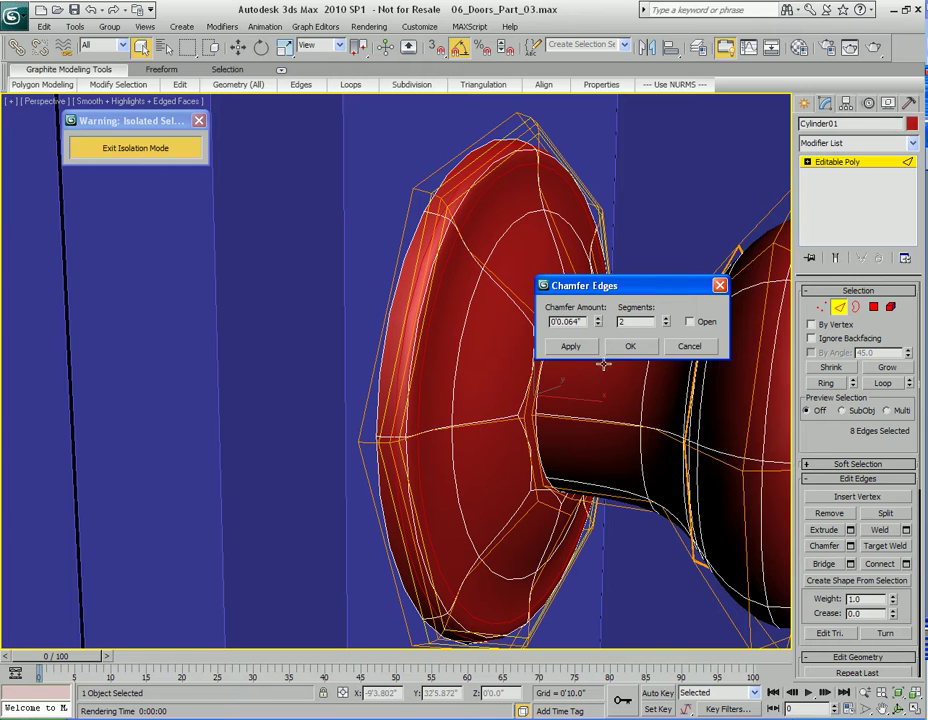
pyautogui.click(627, 347)
# Step: Turn off NURMS smoothing and select the inner edge loop on the backplate's face
pyautogui.keyDown('alt'); pyautogui.moveTo(593, 382); pyautogui.dragTo(526, 358, button='middle'); pyautogui.keyUp('alt')
pyautogui.rightClick(474, 264)
pyautogui.click(465, 193)
pyautogui.click(475, 251)
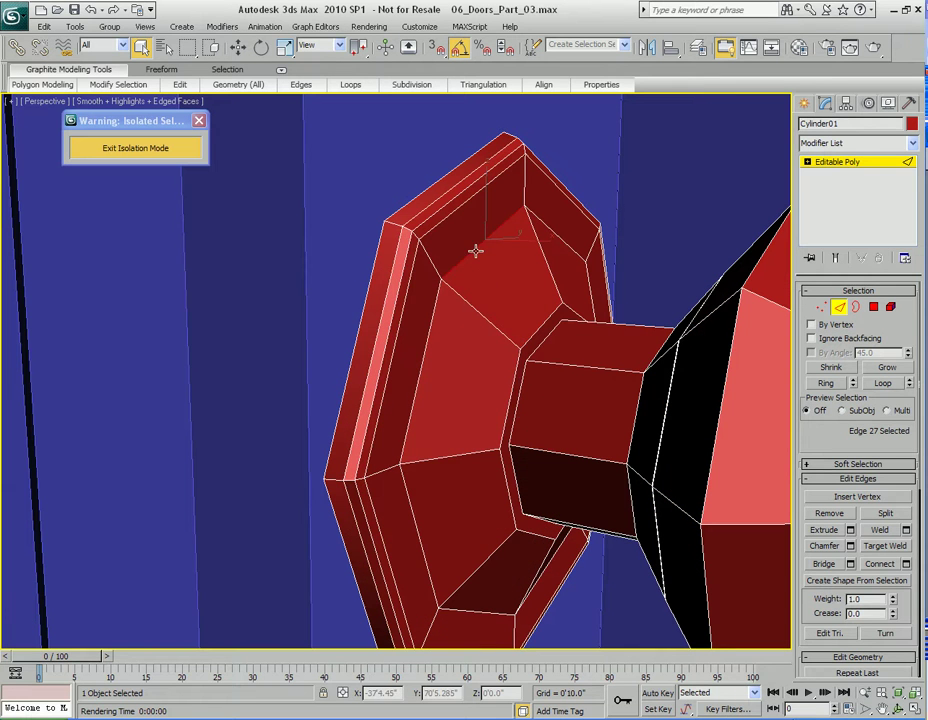
pyautogui.click(877, 385)
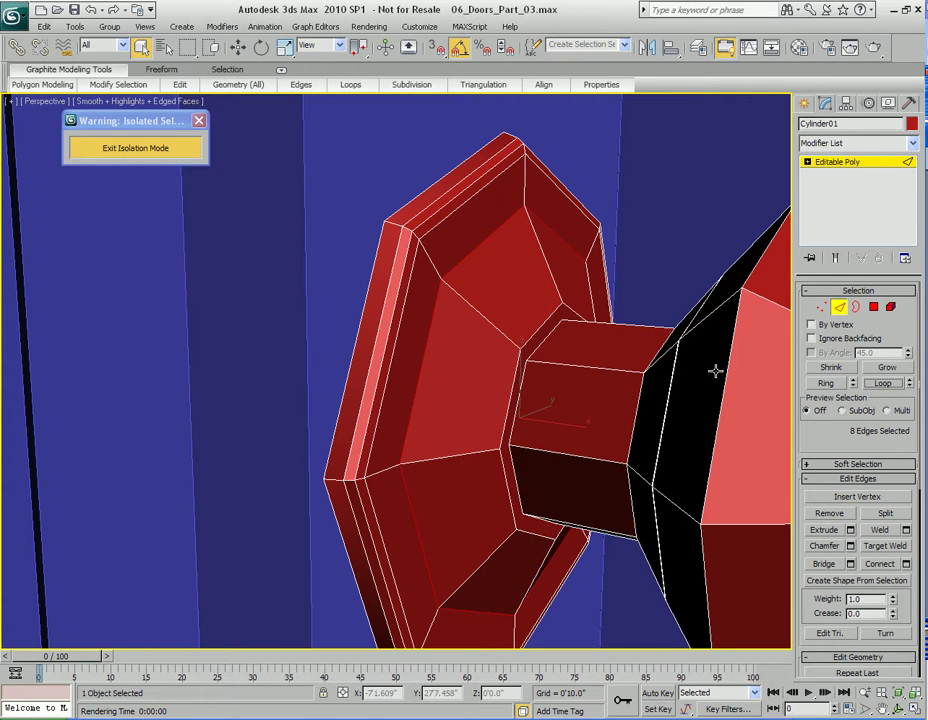
pyautogui.keyDown('alt'); pyautogui.moveTo(519, 348); pyautogui.dragTo(514, 364, button='middle'); pyautogui.keyUp('alt')
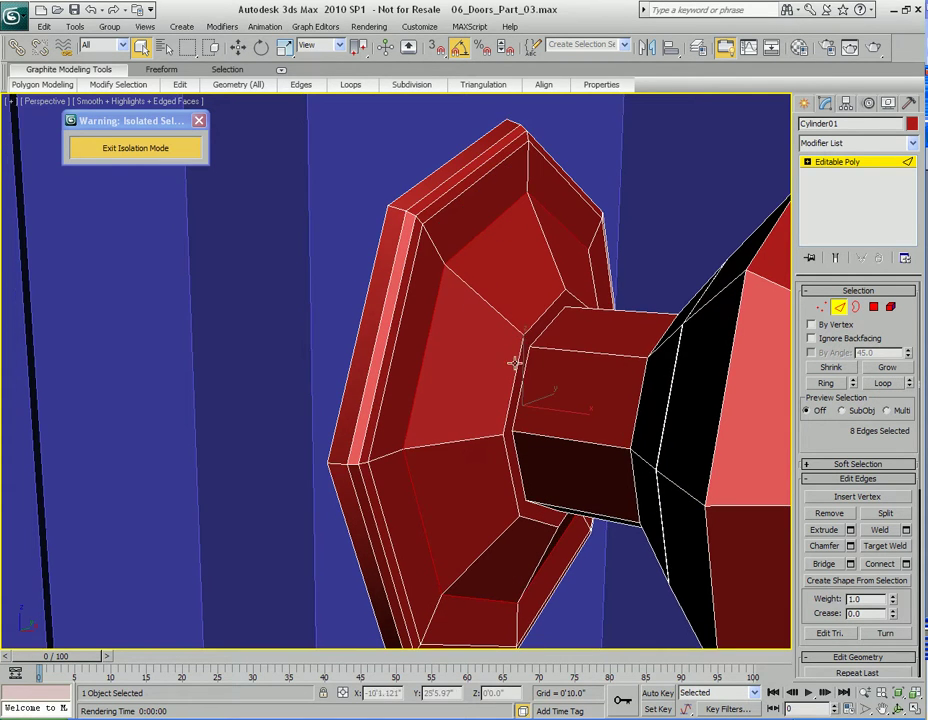
# Step: Change the doorknob's object color to light green
pyautogui.click(911, 124)
pyautogui.click(421, 309)
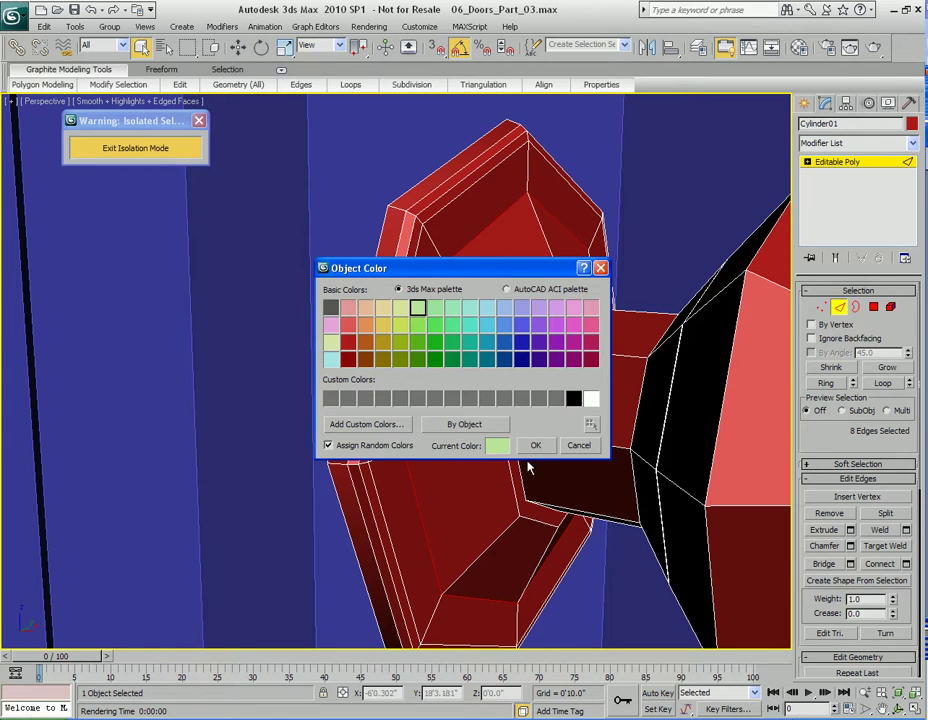
pyautogui.click(536, 445)
pyautogui.keyDown('alt'); pyautogui.moveTo(466, 302); pyautogui.dragTo(474, 275, button='middle'); pyautogui.keyUp('alt')
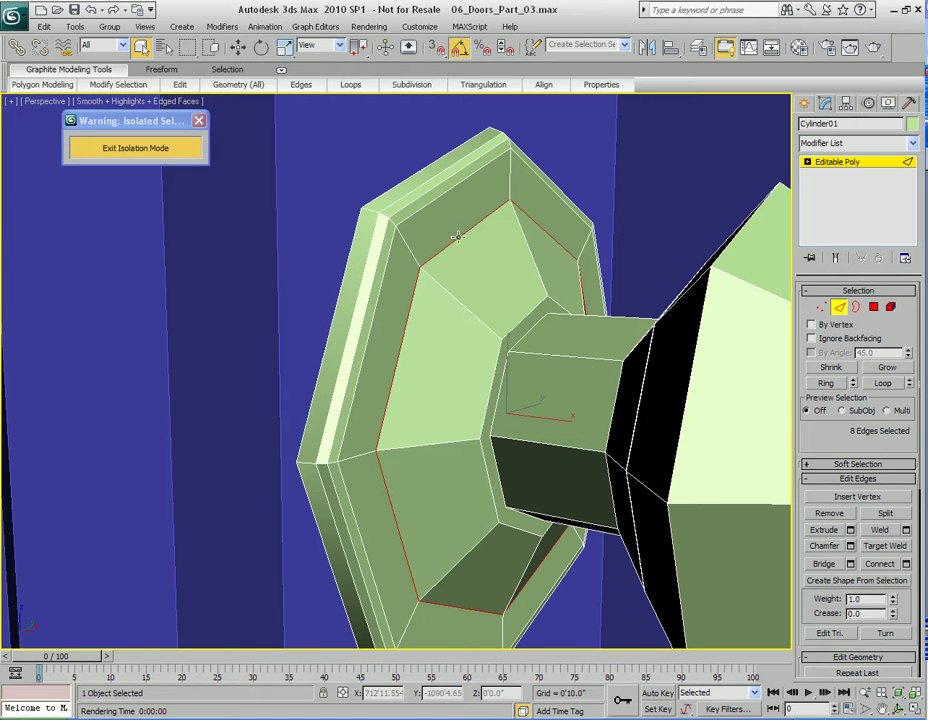
# Step: Preview a 0.014" chamfer with 2 segments on the backplate's inner loop, turn NURMS smoothing back on, and render the result
pyautogui.rightClick(489, 300)
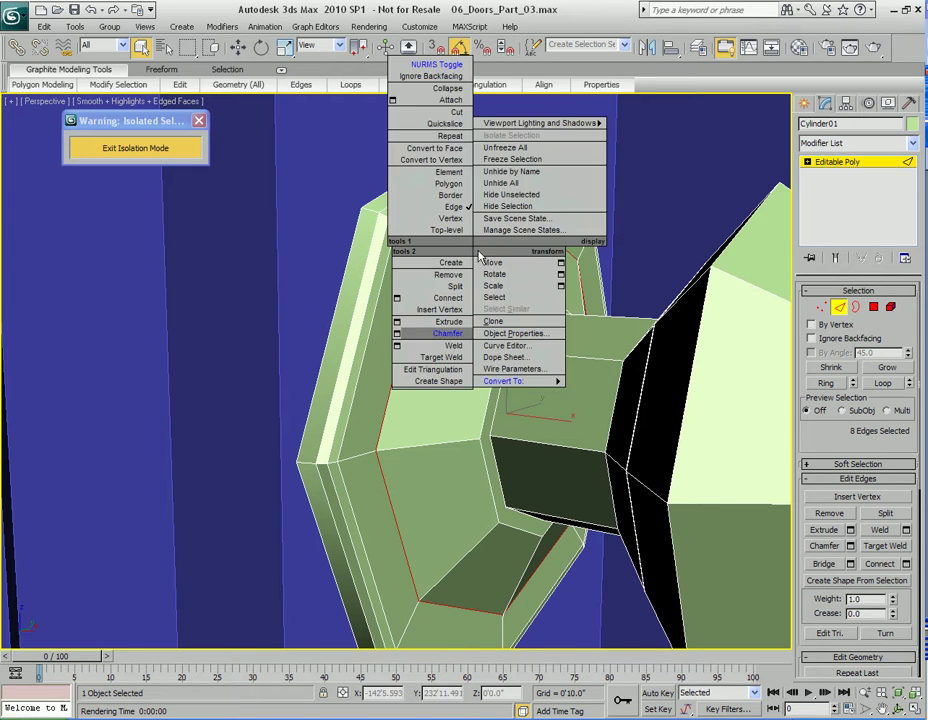
pyautogui.click(398, 343)
pyautogui.moveTo(467, 332); pyautogui.dragTo(582, 326)
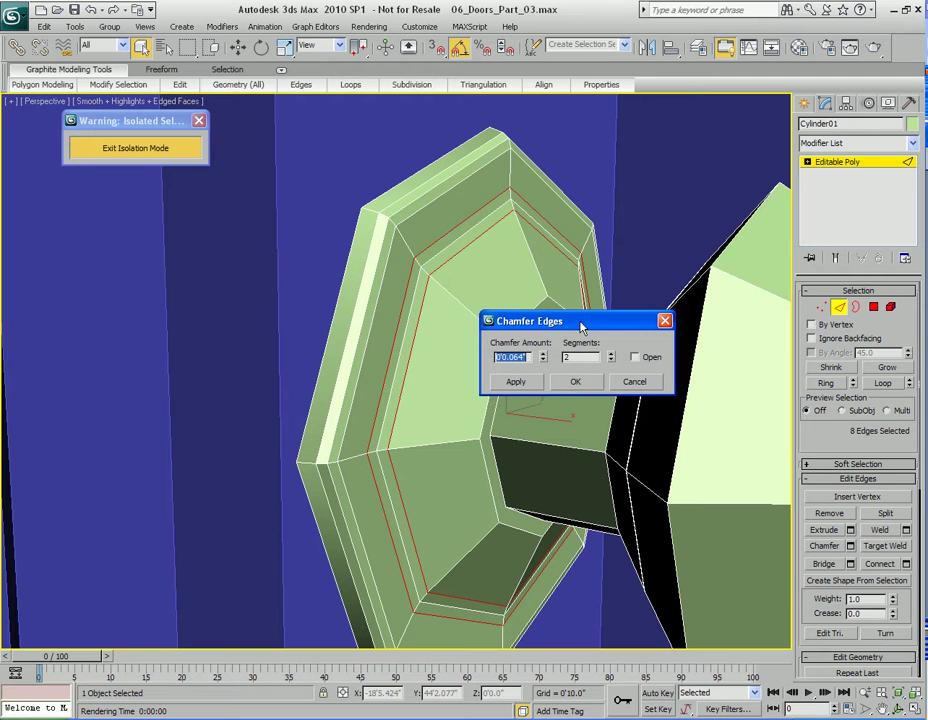
pyautogui.moveTo(544, 362); pyautogui.dragTo(544, 361)
pyautogui.rightClick(430, 360)
pyautogui.click(432, 125)
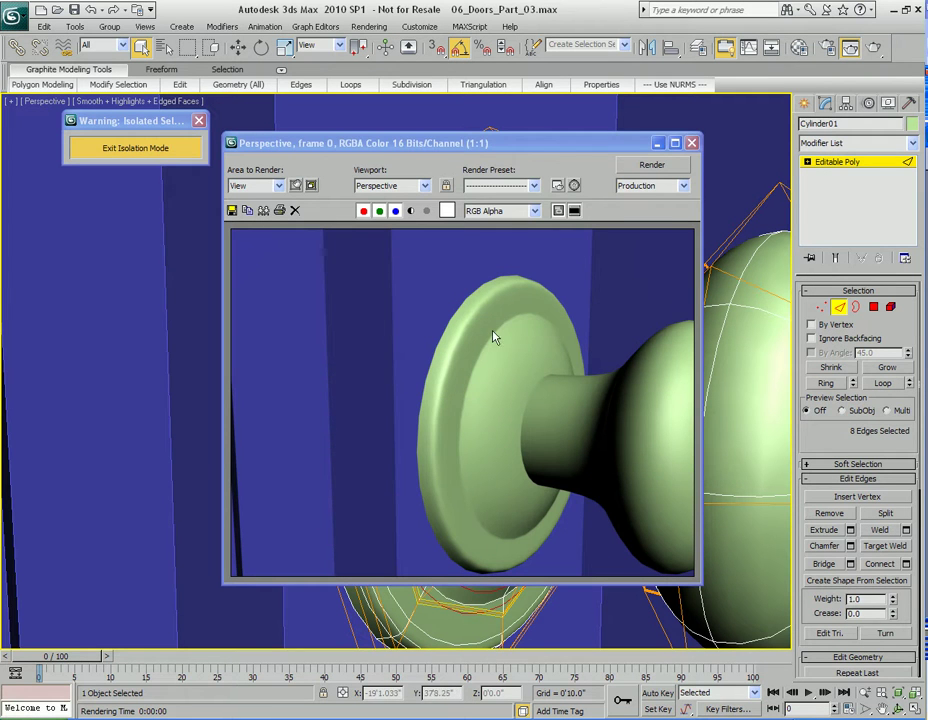
# Step: Increase the inner loop's chamfer to 0.034" with 2 segments, test-render it, and apply it
pyautogui.click(691, 143)
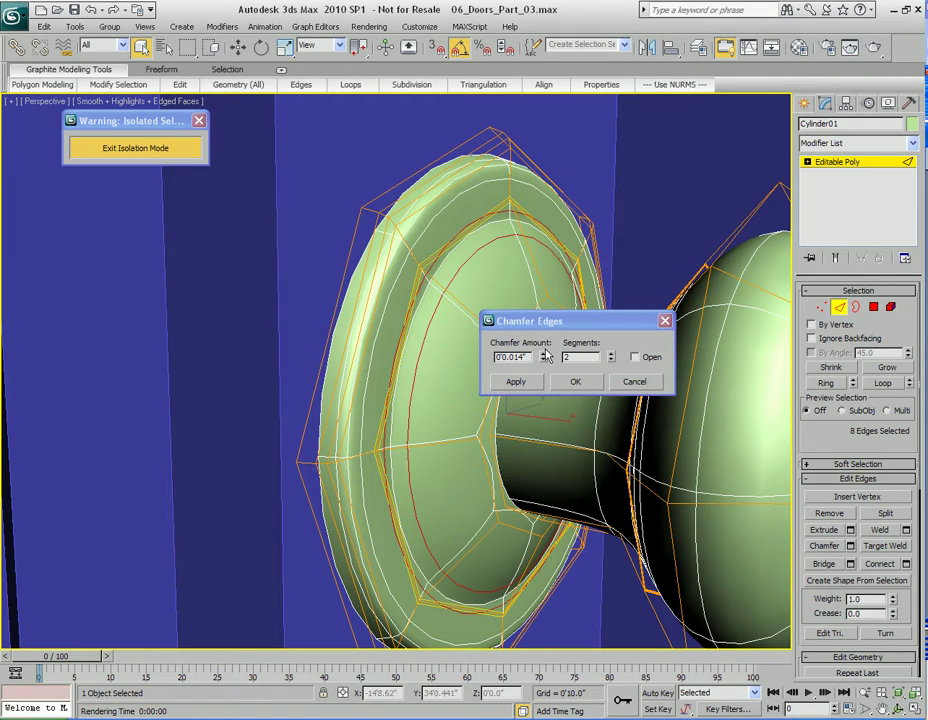
pyautogui.moveTo(545, 359); pyautogui.dragTo(545, 359)
pyautogui.hotkey('shift', 'q')
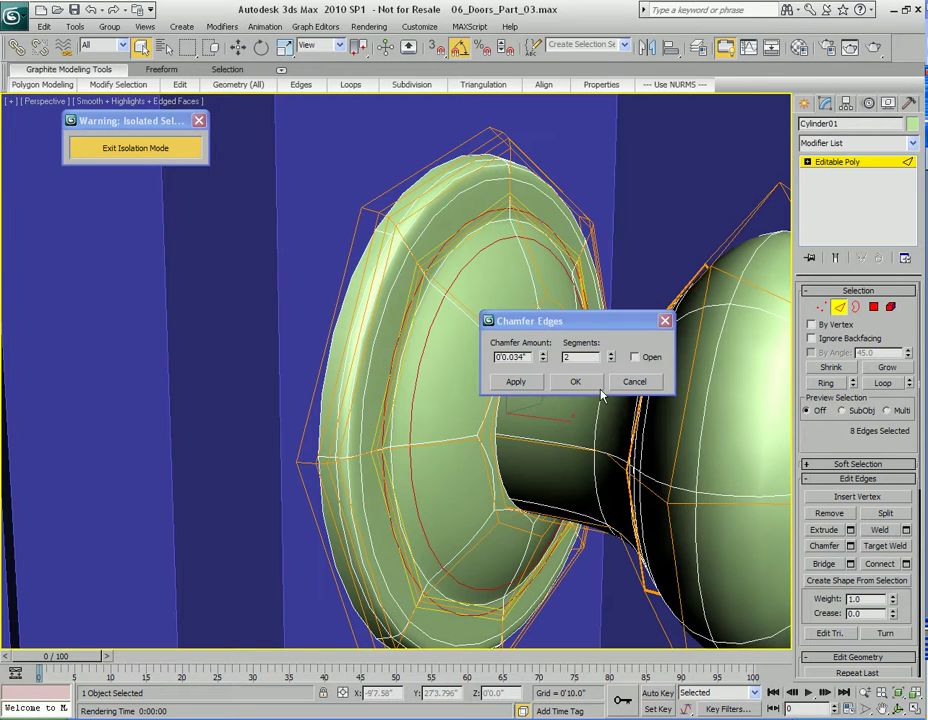
pyautogui.click(577, 382)
# Step: Render the whole doorknob on the door from two wider Perspective angles
pyautogui.scroll(-5, 503, 437)
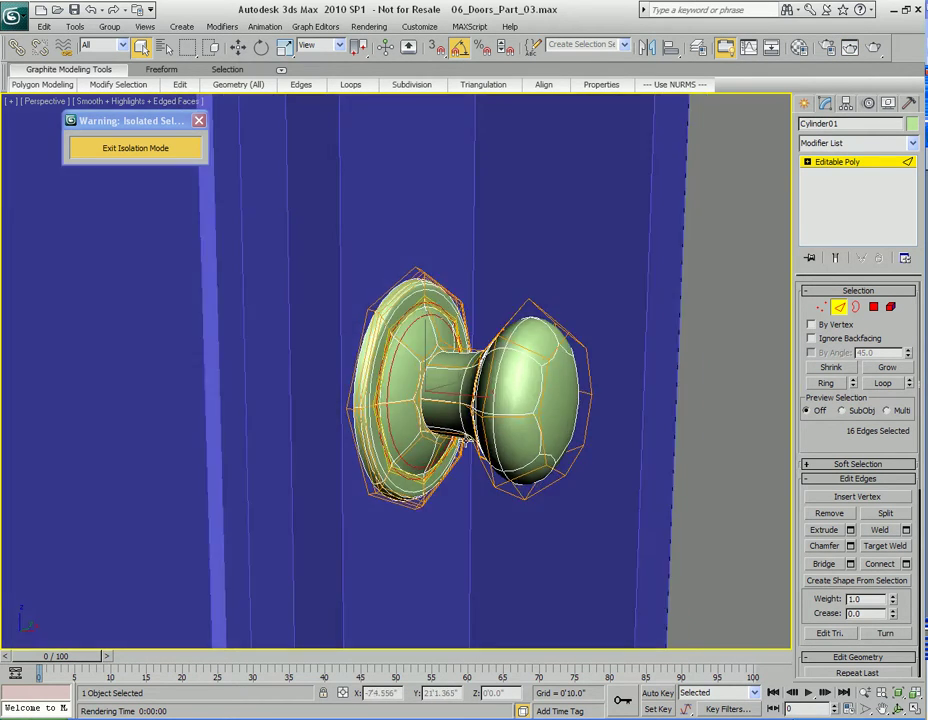
pyautogui.hotkey('shift', 'q')
pyautogui.click(691, 144)
pyautogui.moveTo(491, 357)
pyautogui.keyDown('alt'); pyautogui.mouseDown(button='middle')
pyautogui.moveTo(522, 356)
pyautogui.moveTo(503, 357)
pyautogui.mouseUp(button='middle'); pyautogui.keyUp('alt')
pyautogui.hotkey('shift', 'q')
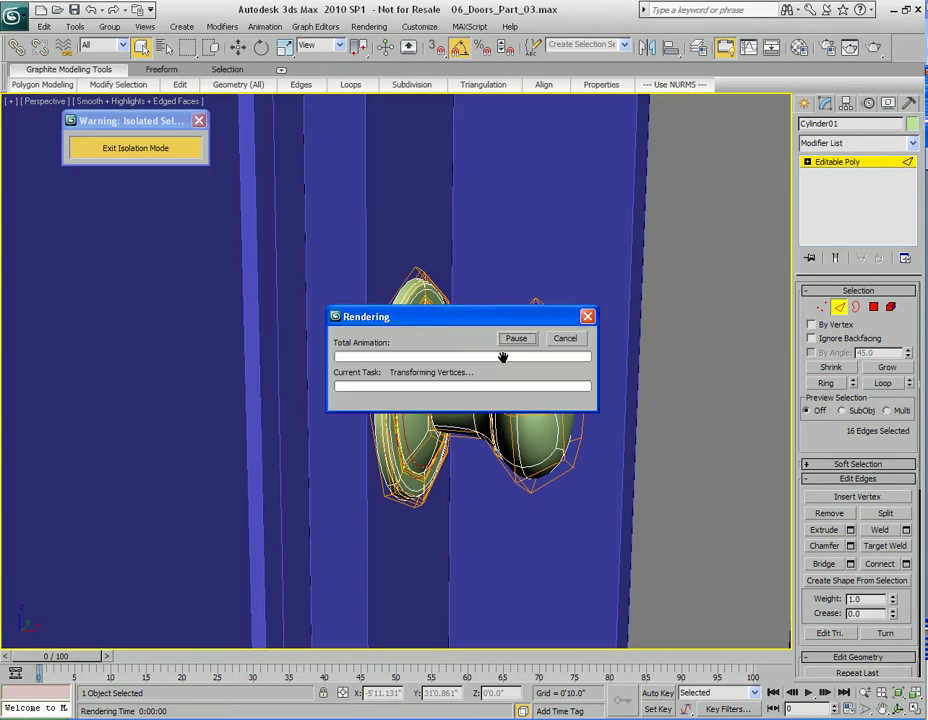
# Step: Leave edge sub-object editing on the finished knob and rename the object Doorknob 01
pyautogui.click(695, 141)
pyautogui.keyDown('alt'); pyautogui.moveTo(532, 362); pyautogui.dragTo(503, 359, button='middle'); pyautogui.keyUp('alt')
pyautogui.press('2')
pyautogui.doubleClick(844, 124)
pyautogui.write('Doorknob')
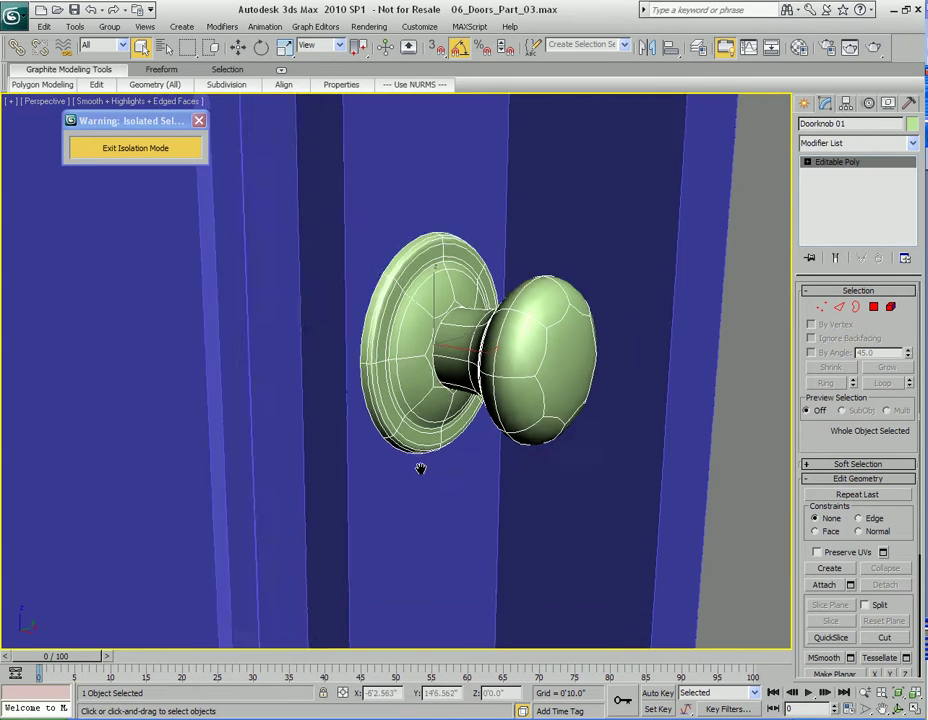
# Step: Lower Doorknob 01 on its door and set its absolute world Z position to 3'
pyautogui.scroll(-5, 421, 466)
pyautogui.keyDown('alt'); pyautogui.moveTo(444, 450); pyautogui.dragTo(446, 395, button='middle'); pyautogui.keyUp('alt')
pyautogui.press('w')
pyautogui.moveTo(432, 340)
pyautogui.mouseDown()
pyautogui.moveTo(432, 373)
pyautogui.moveTo(430, 360)
pyautogui.mouseUp()
pyautogui.keyDown('alt'); pyautogui.moveTo(422, 321); pyautogui.dragTo(429, 383, button='middle'); pyautogui.keyUp('alt')
pyautogui.press('q')
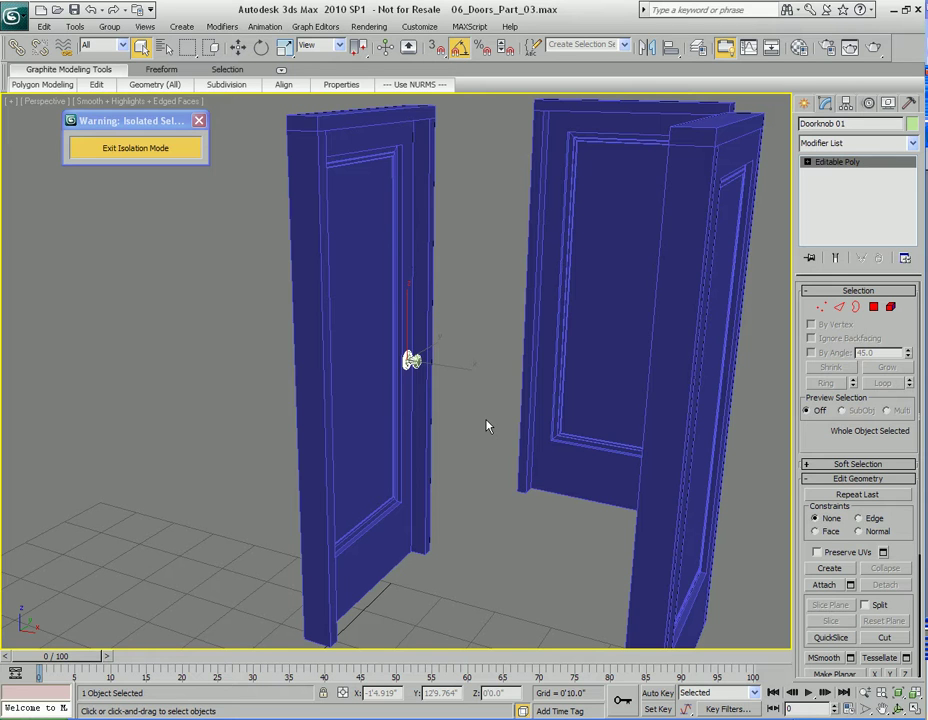
pyautogui.press('F12')
pyautogui.press('w')
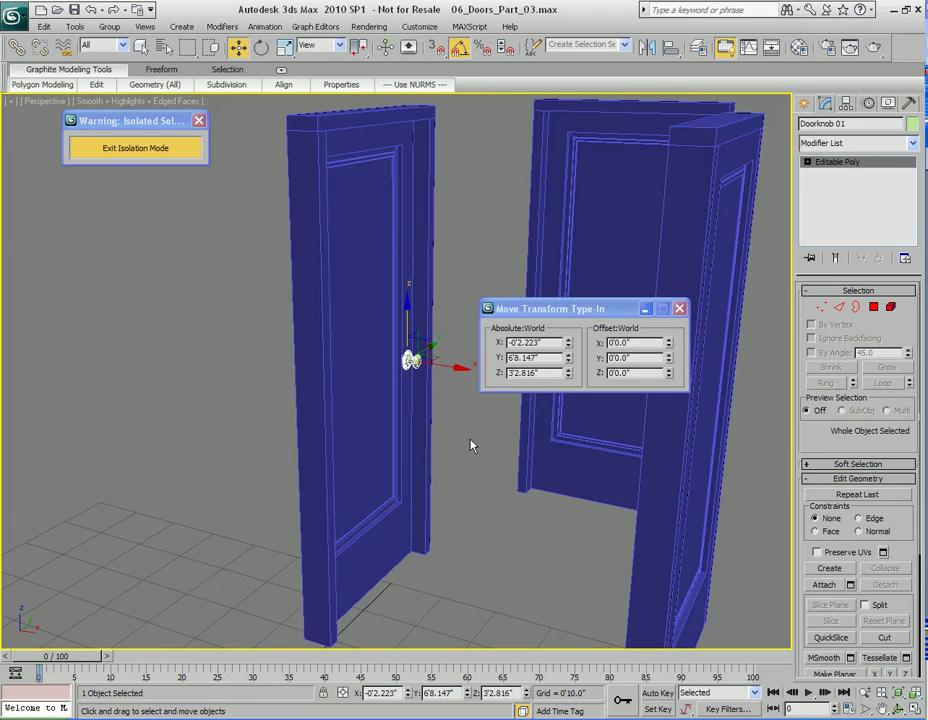
pyautogui.doubleClick(524, 373)
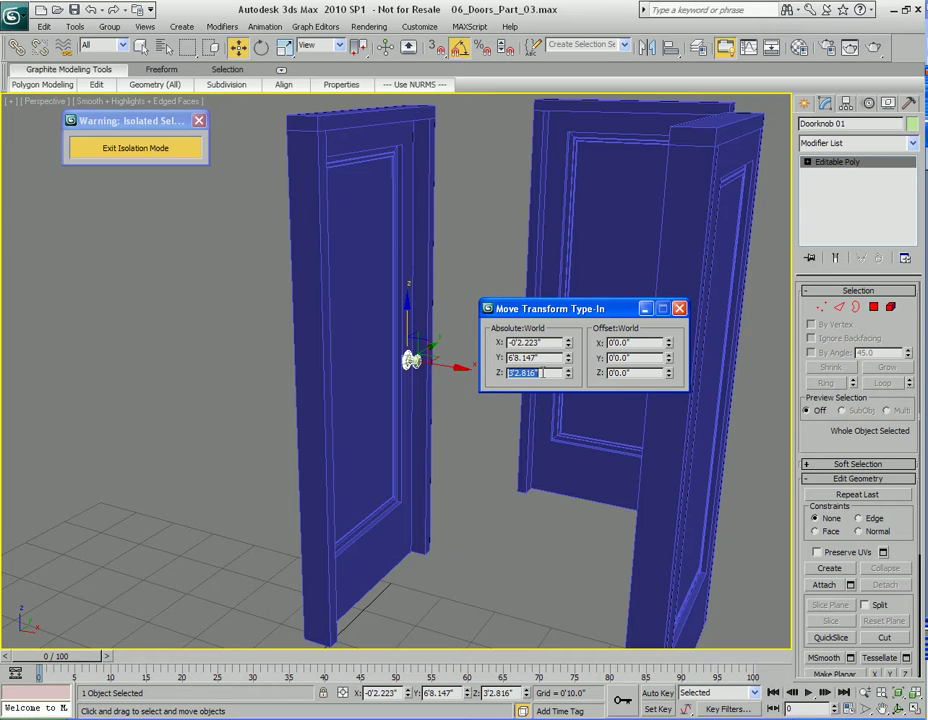
pyautogui.write("3'")
pyautogui.press('Return')
pyautogui.click(682, 310)
# Step: Render the doors from a Perspective angle to check the knob's height, and clear the selection
pyautogui.keyDown('alt'); pyautogui.moveTo(521, 443); pyautogui.dragTo(502, 459, button='middle'); pyautogui.keyUp('alt')
pyautogui.press('F9')
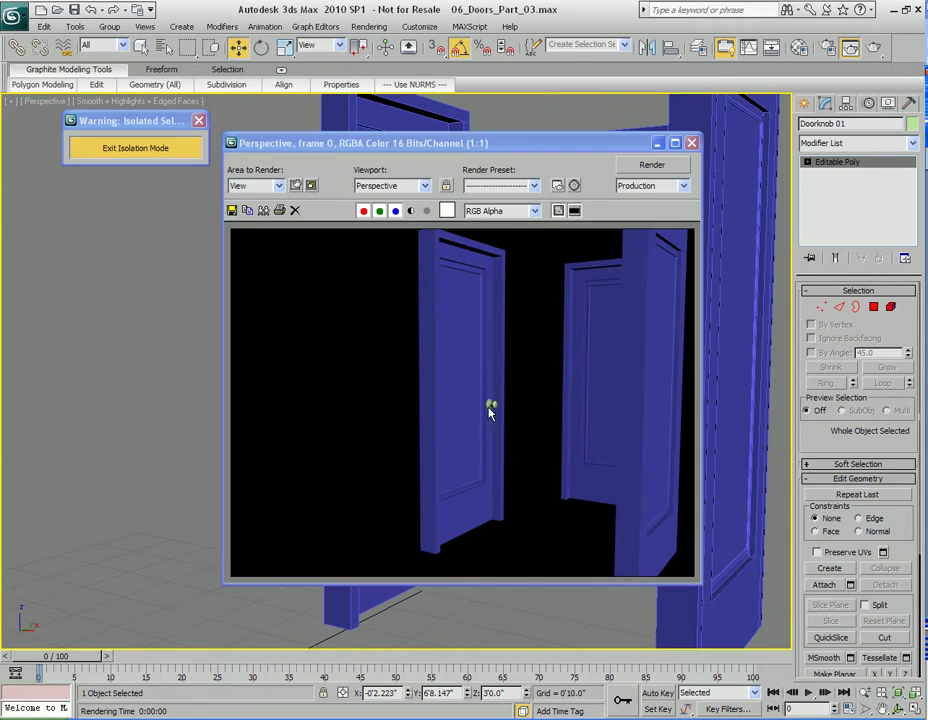
pyautogui.click(691, 143)
pyautogui.keyDown('alt'); pyautogui.moveTo(640, 234); pyautogui.dragTo(501, 379, button='middle'); pyautogui.keyUp('alt')
pyautogui.click(491, 385)
pyautogui.scroll(2, 500, 390)
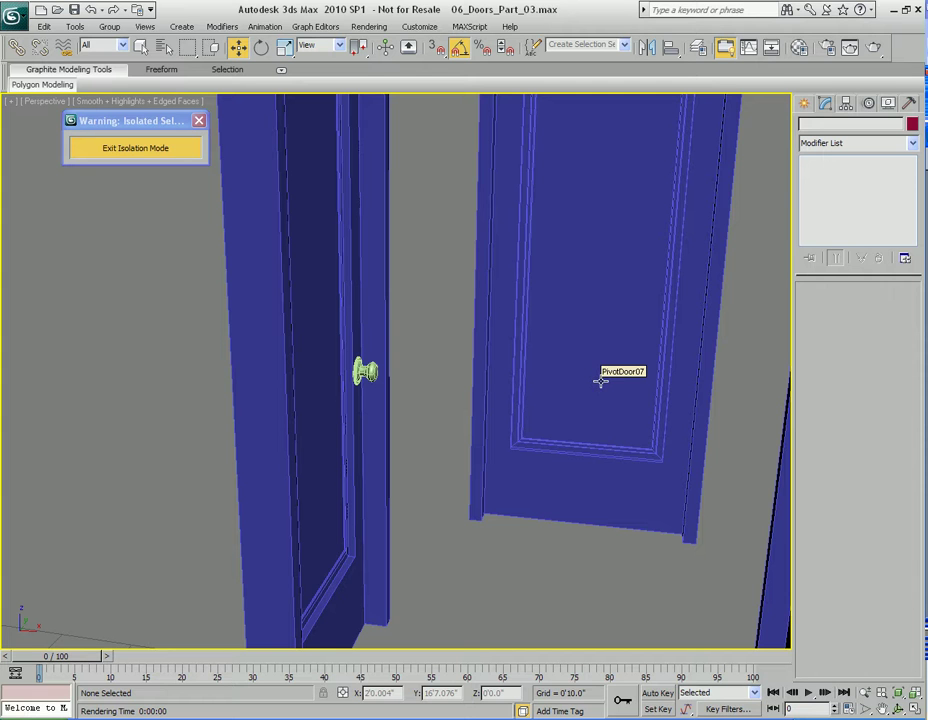
pyautogui.keyDown('alt'); pyautogui.moveTo(586, 402); pyautogui.dragTo(559, 445, button='middle'); pyautogui.keyUp('alt')
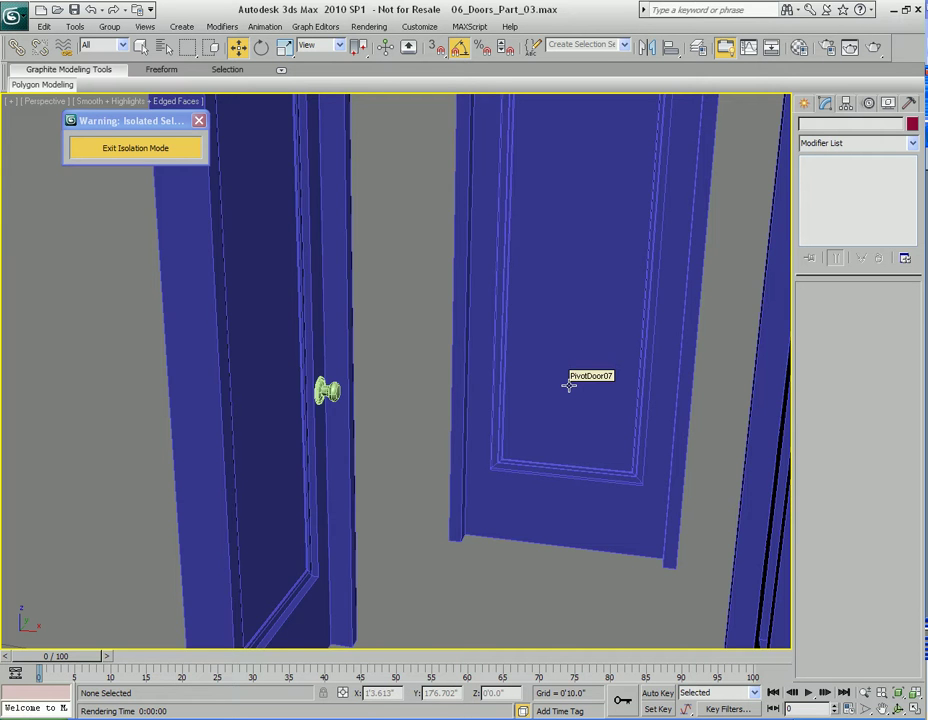
# Step: Clone Doorknob 01 across to the neighbouring PivotDoor07 as a copy named Doorknob 02
pyautogui.scroll(6, 545, 452)
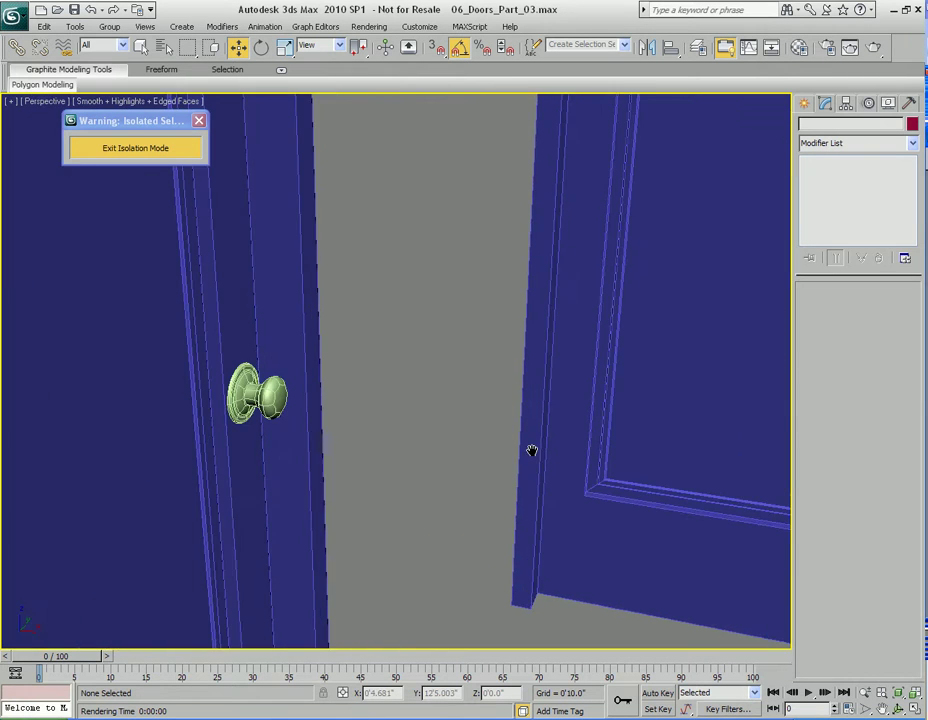
pyautogui.keyDown('alt'); pyautogui.moveTo(532, 450); pyautogui.dragTo(545, 451, button='middle'); pyautogui.keyUp('alt')
pyautogui.click(273, 398)
pyautogui.scroll(-5, 400, 424)
pyautogui.moveTo(440, 424); pyautogui.dragTo(414, 422, button='middle')
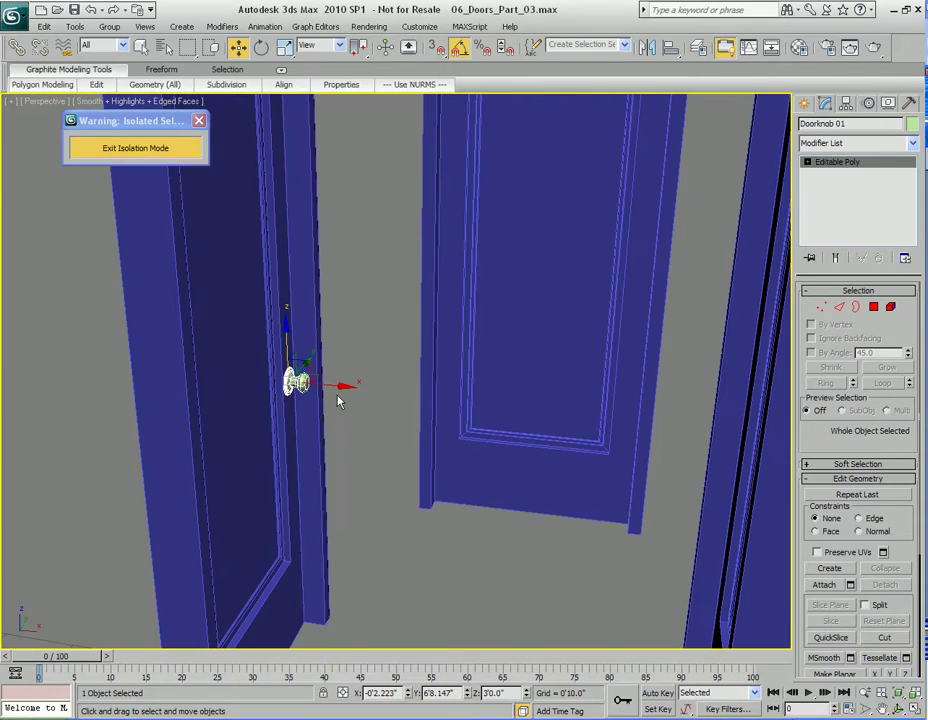
pyautogui.keyDown('shift'); pyautogui.moveTo(338, 400); pyautogui.dragTo(634, 310); pyautogui.keyUp('shift')
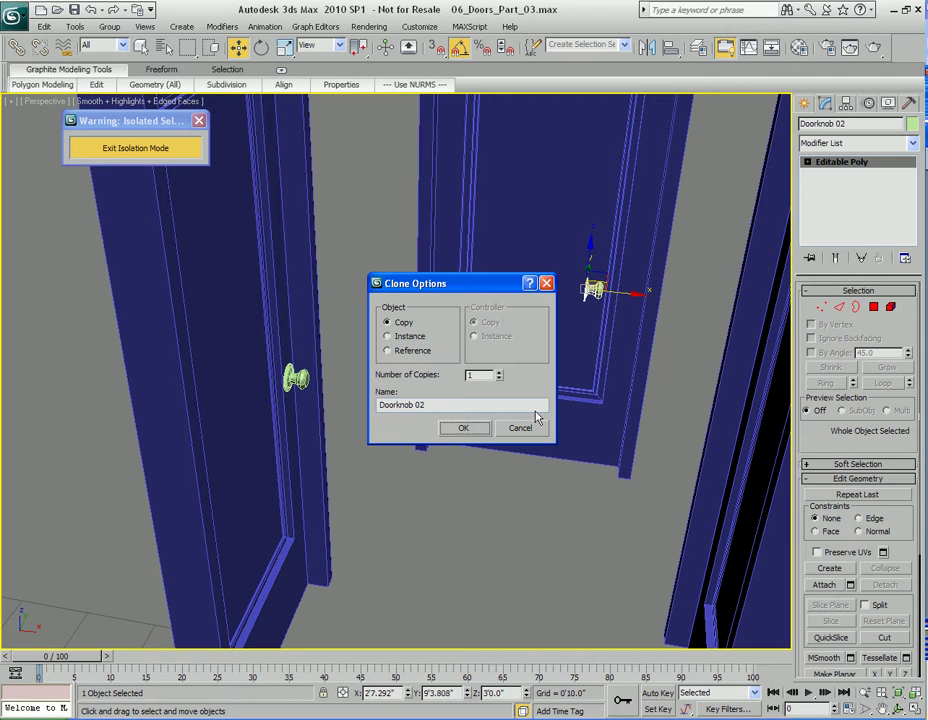
pyautogui.click(463, 427)
# Step: Bring Doorknob 02 closer to PivotDoor07 and rotate it about Z to face outward from that door
pyautogui.scroll(6, 590, 380)
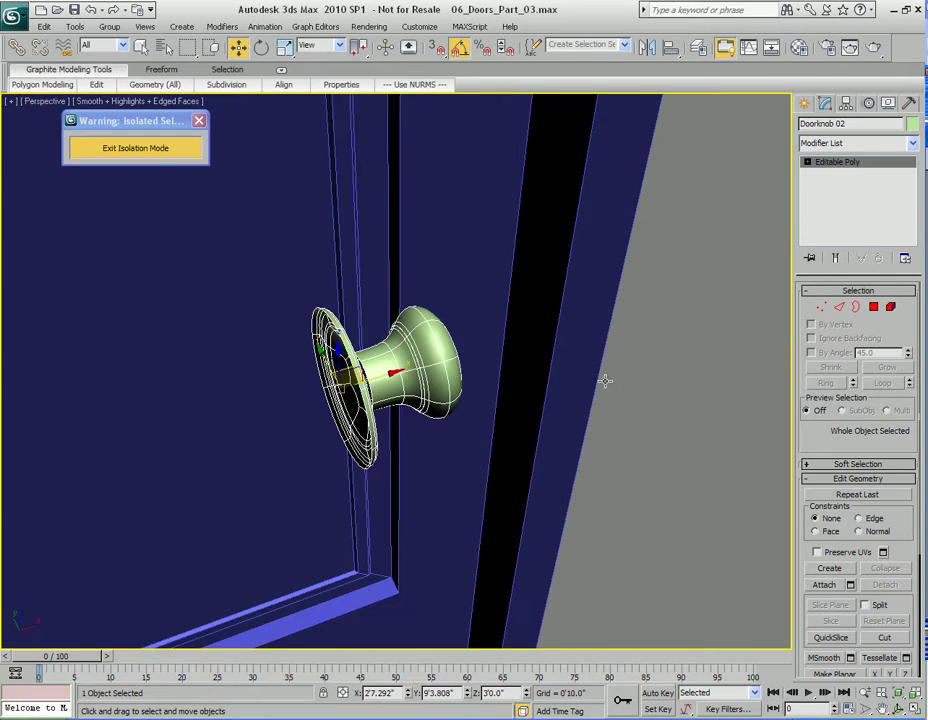
pyautogui.keyDown('alt'); pyautogui.moveTo(605, 381); pyautogui.dragTo(556, 494, button='middle'); pyautogui.keyUp('alt')
pyautogui.press('e')
pyautogui.press('w')
pyautogui.moveTo(405, 515); pyautogui.dragTo(502, 319)
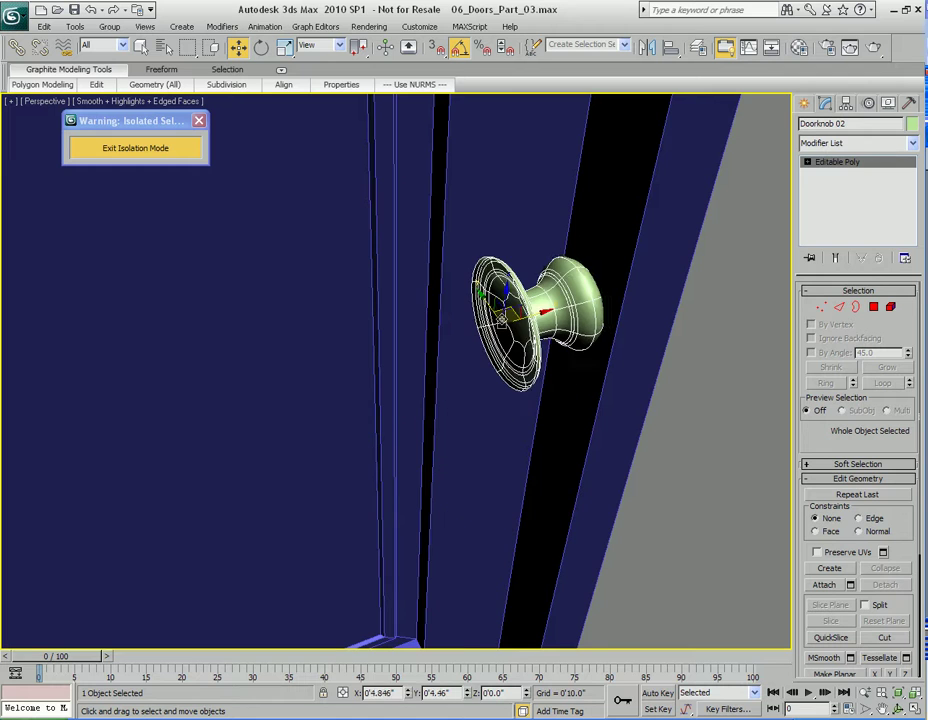
pyautogui.press('e')
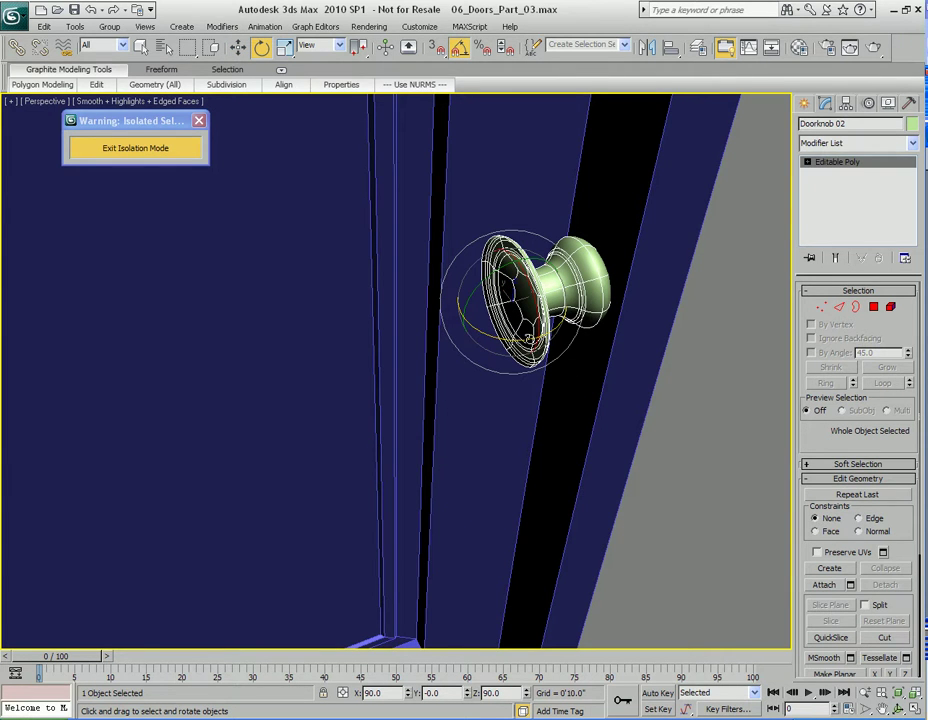
pyautogui.moveTo(470, 310); pyautogui.dragTo(360, 245)
pyautogui.keyDown('alt'); pyautogui.moveTo(495, 338); pyautogui.dragTo(525, 378, button='middle'); pyautogui.keyUp('alt')
pyautogui.press('w')
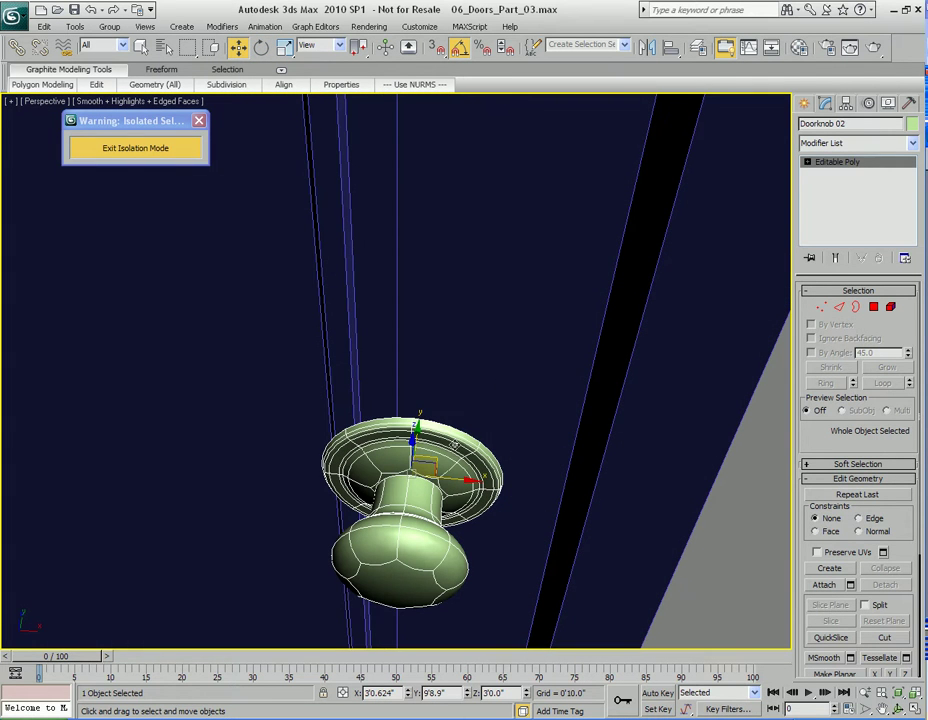
# Step: Switch the reference coordinate system to World and move Doorknob 02 over to the stile of PivotDoor07
pyautogui.keyDown('alt'); pyautogui.rightClick(546, 414); pyautogui.keyUp('alt')
pyautogui.click(566, 352)
pyautogui.moveTo(436, 455); pyautogui.dragTo(511, 352)
pyautogui.keyDown('alt'); pyautogui.moveTo(477, 431); pyautogui.dragTo(560, 404, button='middle'); pyautogui.keyUp('alt')
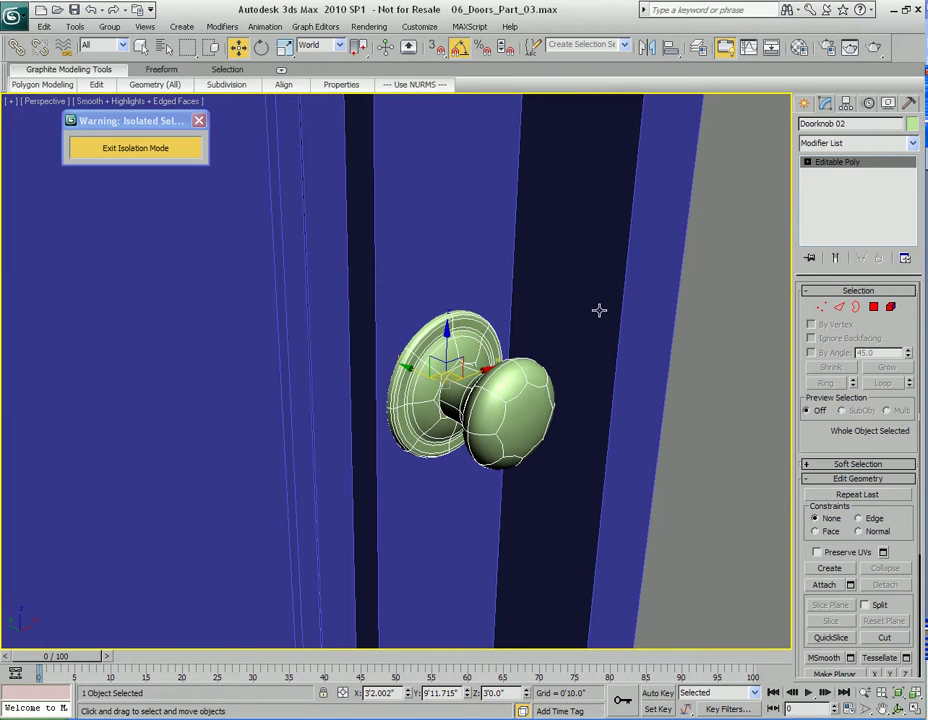
# Step: Check that Face snapping is enabled and snap-move Doorknob 02 so its backplate sits flush on the stile of PivotDoor07
pyautogui.keyDown('shift'); pyautogui.rightClick(590, 385); pyautogui.keyUp('shift')
pyautogui.click(536, 358)
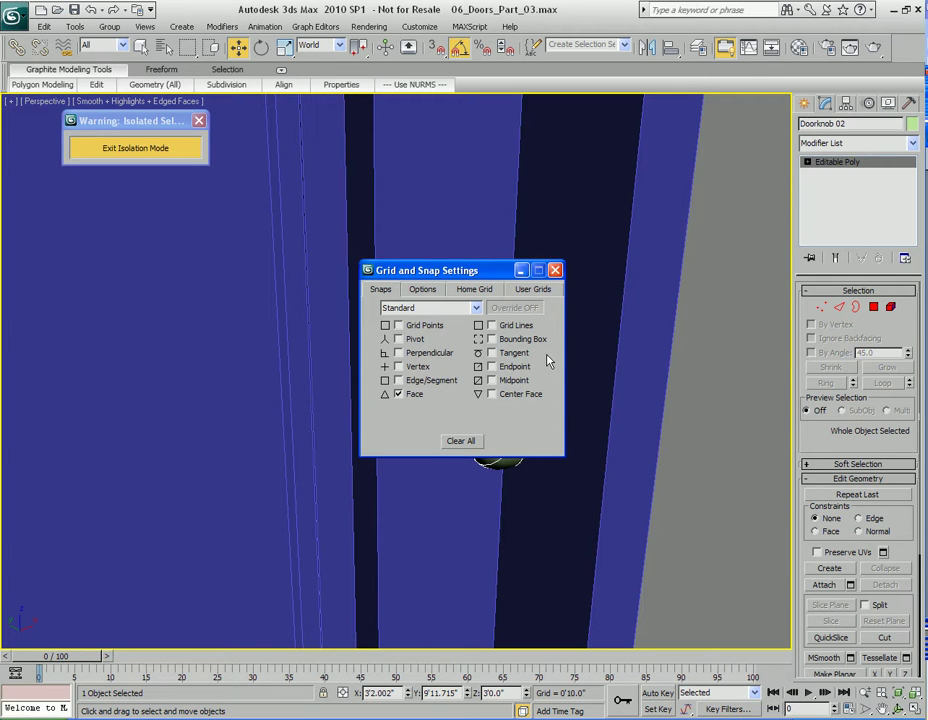
pyautogui.click(555, 270)
pyautogui.moveTo(450, 398); pyautogui.dragTo(462, 400, button='middle')
pyautogui.press('s')
pyautogui.moveTo(455, 393); pyautogui.dragTo(485, 401)
pyautogui.press('s')
pyautogui.keyDown('alt'); pyautogui.moveTo(485, 401); pyautogui.dragTo(554, 445, button='middle'); pyautogui.keyUp('alt')
pyautogui.moveTo(551, 436); pyautogui.dragTo(442, 397)
pyautogui.keyDown('alt'); pyautogui.moveTo(590, 428); pyautogui.dragTo(538, 399, button='middle'); pyautogui.keyUp('alt')
pyautogui.scroll(-2, 536, 398)
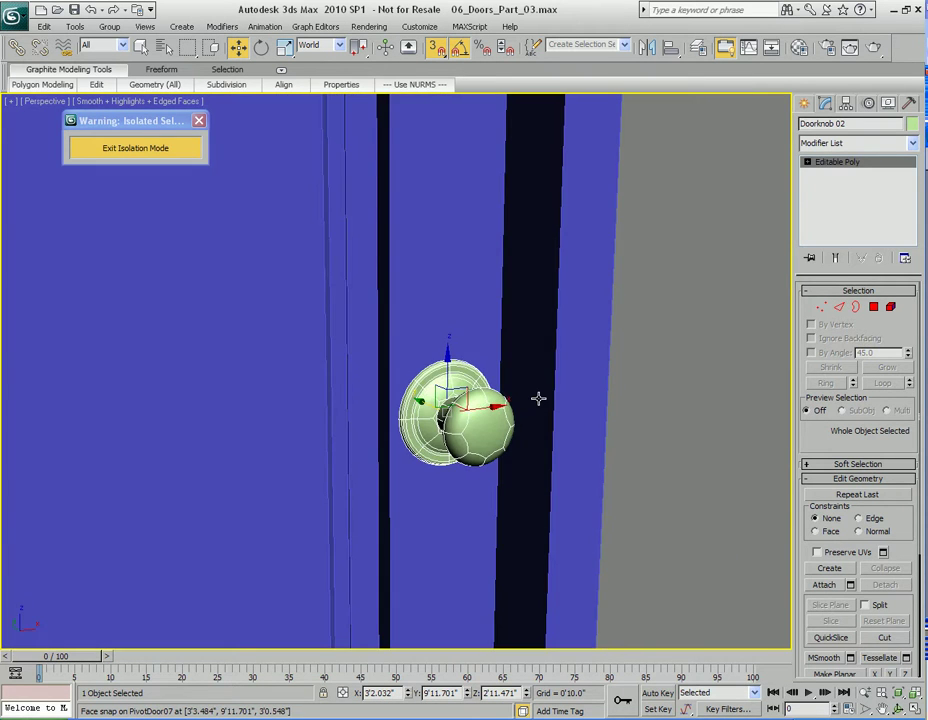
# Step: Set Doorknob 02's absolute world Z position to 3'
pyautogui.press('F12')
pyautogui.doubleClick(420, 386)
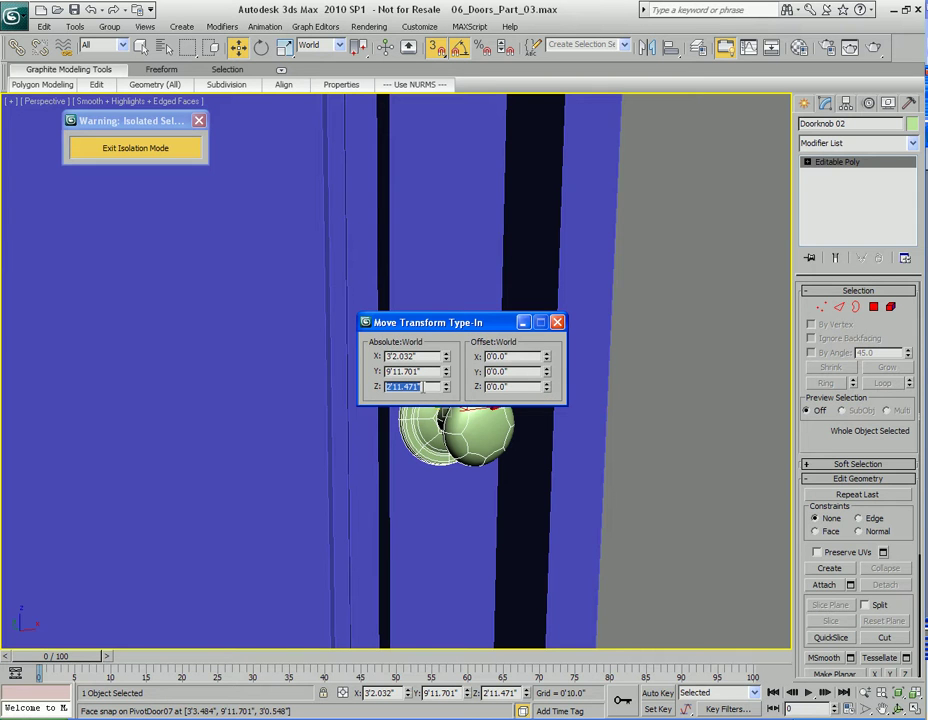
pyautogui.write('3')
pyautogui.press('Return')
pyautogui.click(557, 322)
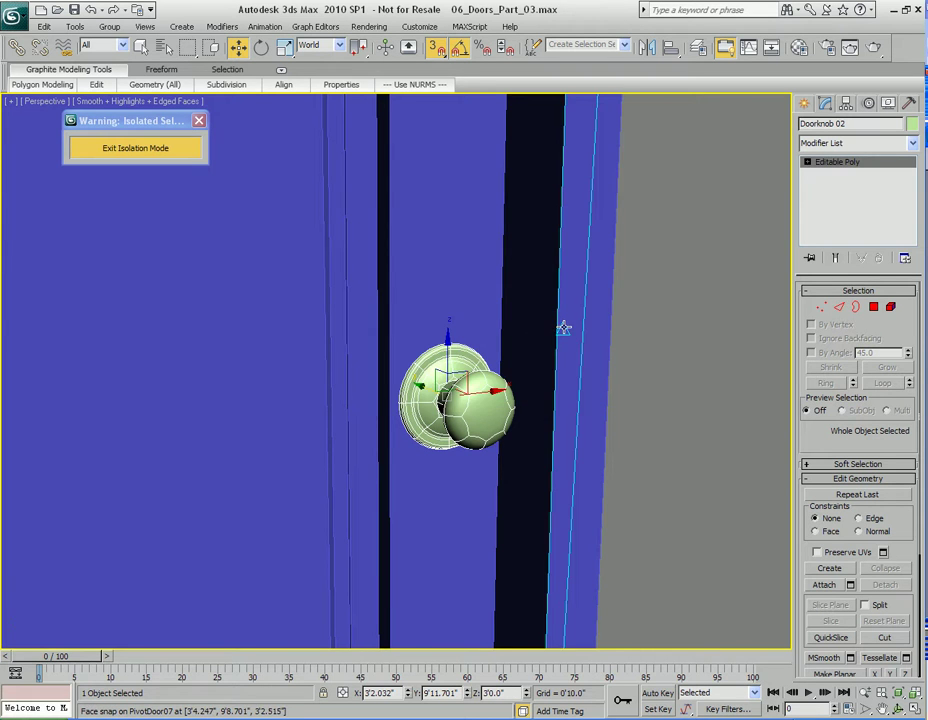
pyautogui.press('F12')
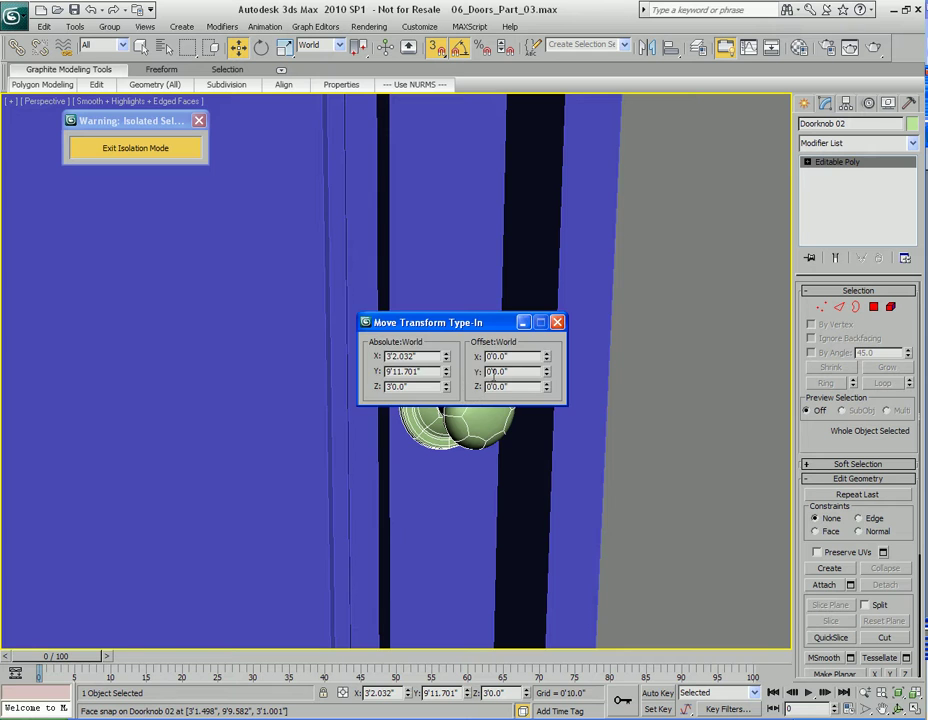
pyautogui.click(557, 323)
# Step: Turn snapping off and clone Doorknob 02 toward the next door as a copy named Doorknob 03
pyautogui.keyDown('alt'); pyautogui.moveTo(452, 334); pyautogui.dragTo(434, 402, button='middle'); pyautogui.keyUp('alt')
pyautogui.press('s')
pyautogui.scroll(-5, 553, 381)
pyautogui.moveTo(241, 363)
pyautogui.keyDown('shift'); pyautogui.mouseDown()
pyautogui.moveTo(474, 366)
pyautogui.moveTo(472, 374)
pyautogui.mouseUp(); pyautogui.keyUp('shift')
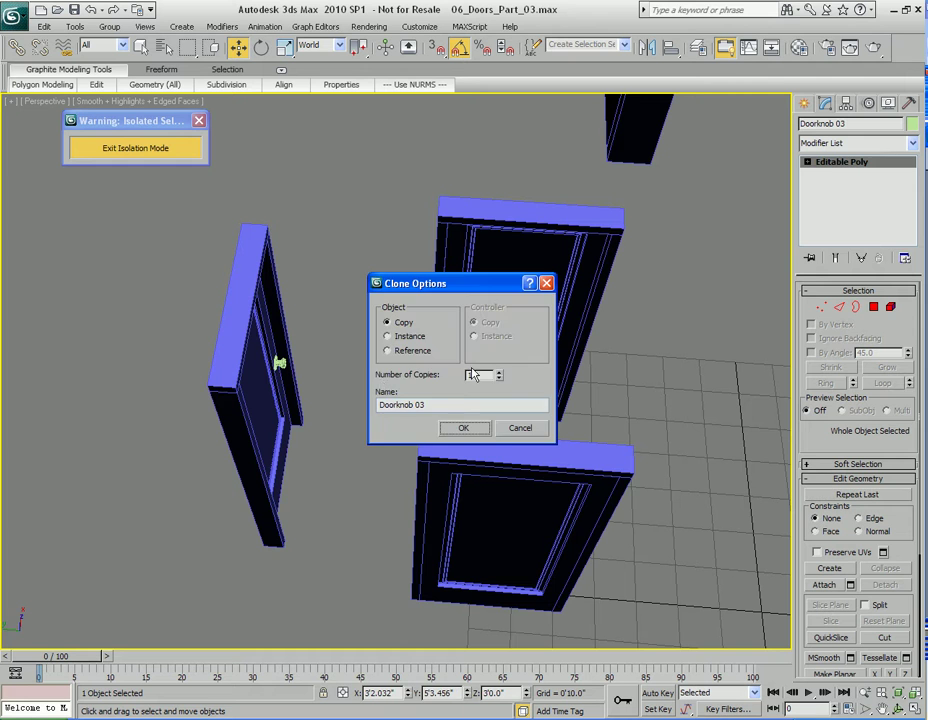
pyautogui.click(463, 427)
# Step: Move Doorknob 03 in front of the third door's stile, to about X 3'11" and Y 4'4.4"
pyautogui.moveTo(501, 398)
pyautogui.keyDown('alt'); pyautogui.mouseDown(button='middle')
pyautogui.moveTo(485, 398)
pyautogui.moveTo(500, 386)
pyautogui.mouseUp(button='middle'); pyautogui.keyUp('alt')
pyautogui.scroll(5, 500, 386)
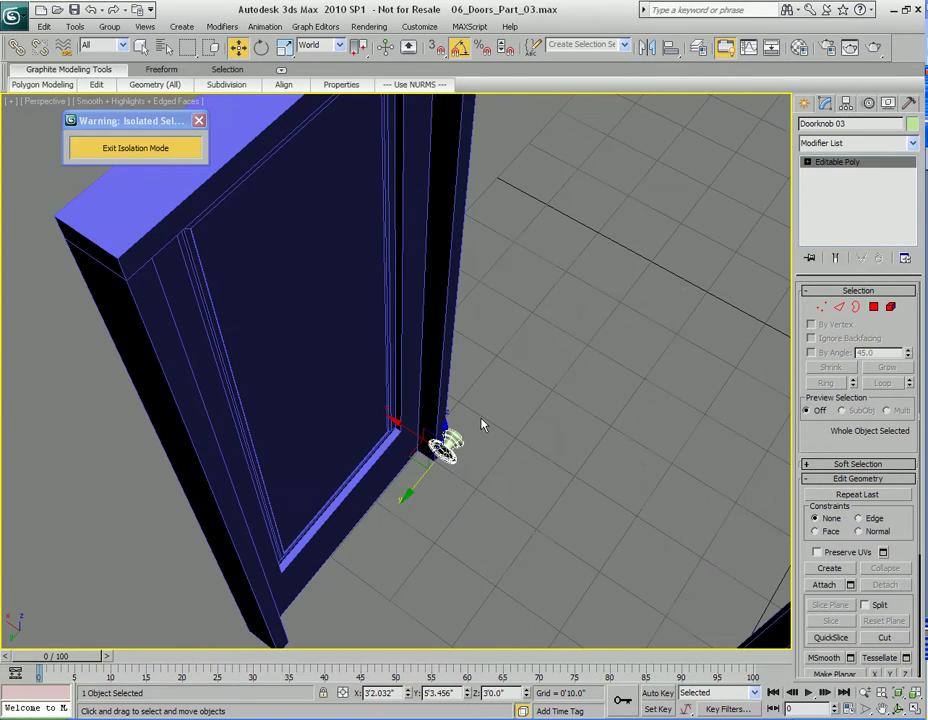
pyautogui.moveTo(417, 461); pyautogui.dragTo(428, 376)
pyautogui.press('e')
pyautogui.keyDown('alt'); pyautogui.moveTo(428, 376); pyautogui.dragTo(428, 359, button='middle'); pyautogui.keyUp('alt')
pyautogui.scroll(5, 427, 371)
pyautogui.moveTo(487, 362); pyautogui.dragTo(439, 382, button='middle')
pyautogui.press('w')
pyautogui.press('z')
pyautogui.moveTo(355, 335); pyautogui.dragTo(488, 463, button='middle')
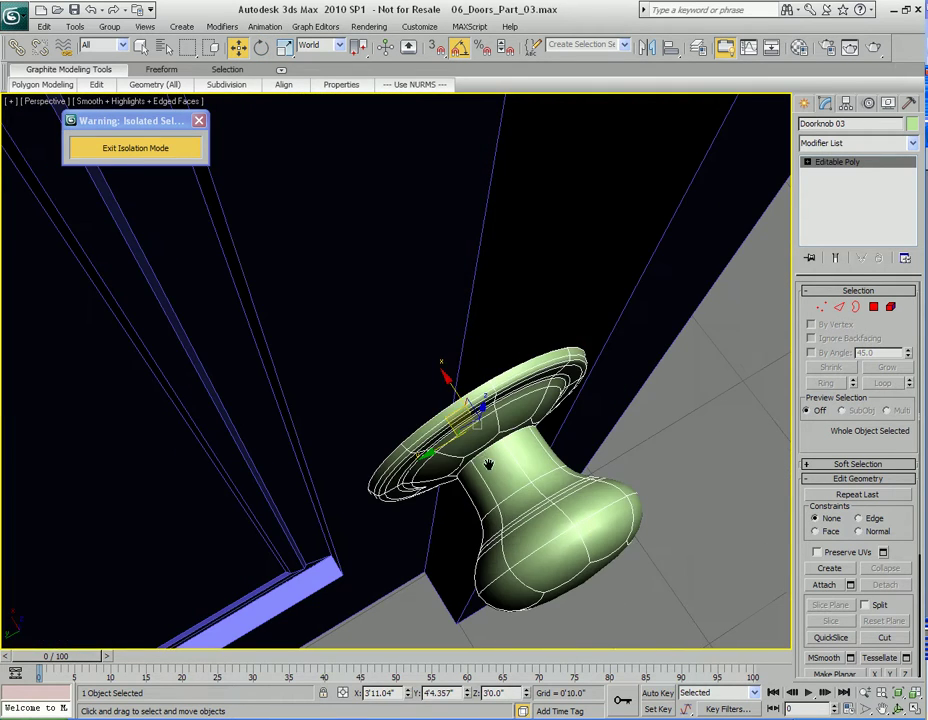
# Step: Seat Doorknob 03's backplate against the third door and centre it on the stile, at about X 4'2.2" and Y 4'4.1"
pyautogui.moveTo(454, 389); pyautogui.dragTo(342, 218)
pyautogui.keyDown('alt'); pyautogui.moveTo(405, 325); pyautogui.dragTo(405, 470, button='middle'); pyautogui.keyUp('alt')
pyautogui.moveTo(352, 318); pyautogui.dragTo(442, 407, button='middle')
pyautogui.scroll(3, 442, 407)
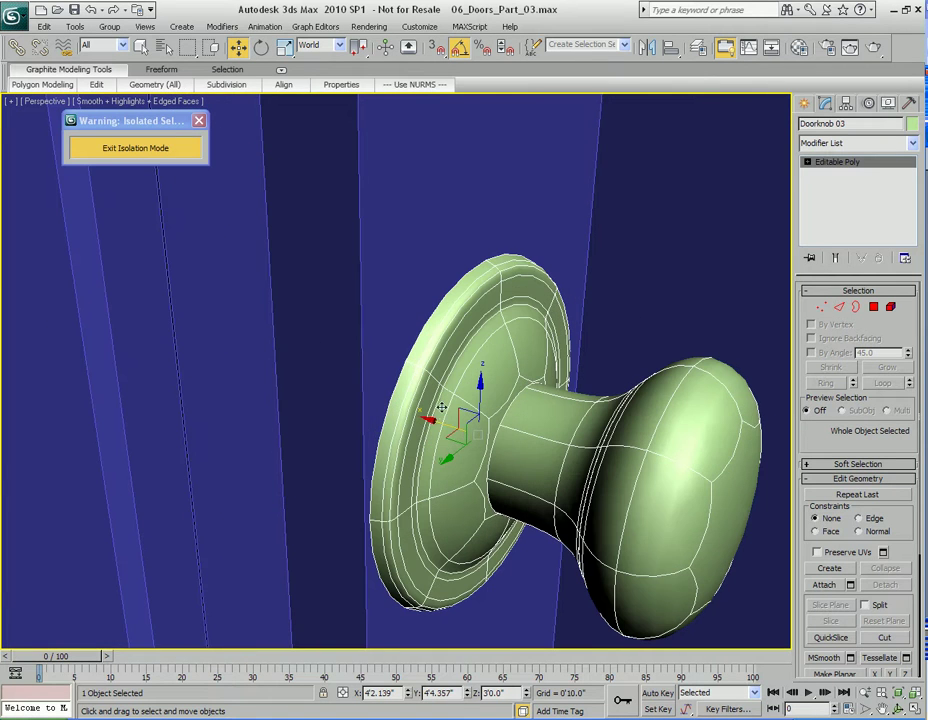
pyautogui.moveTo(437, 421); pyautogui.dragTo(435, 421)
pyautogui.keyDown('alt'); pyautogui.moveTo(435, 421); pyautogui.dragTo(461, 456, button='middle'); pyautogui.keyUp('alt')
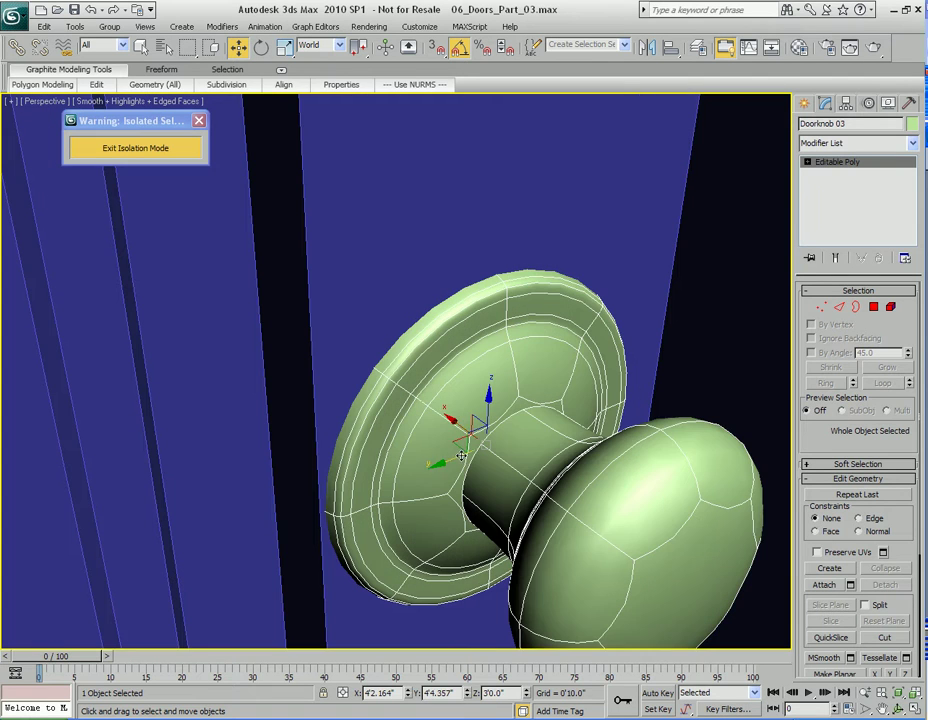
pyautogui.moveTo(459, 457); pyautogui.dragTo(487, 447)
# Step: Clone Doorknob 03 straight up to the upper-floor doors as a copy named Doorknob 04
pyautogui.scroll(-6, 481, 460)
pyautogui.moveTo(487, 447)
pyautogui.keyDown('alt'); pyautogui.mouseDown(button='middle')
pyautogui.moveTo(481, 460)
pyautogui.moveTo(460, 446)
pyautogui.moveTo(489, 446)
pyautogui.mouseUp(button='middle'); pyautogui.keyUp('alt')
pyautogui.scroll(-3, 481, 460)
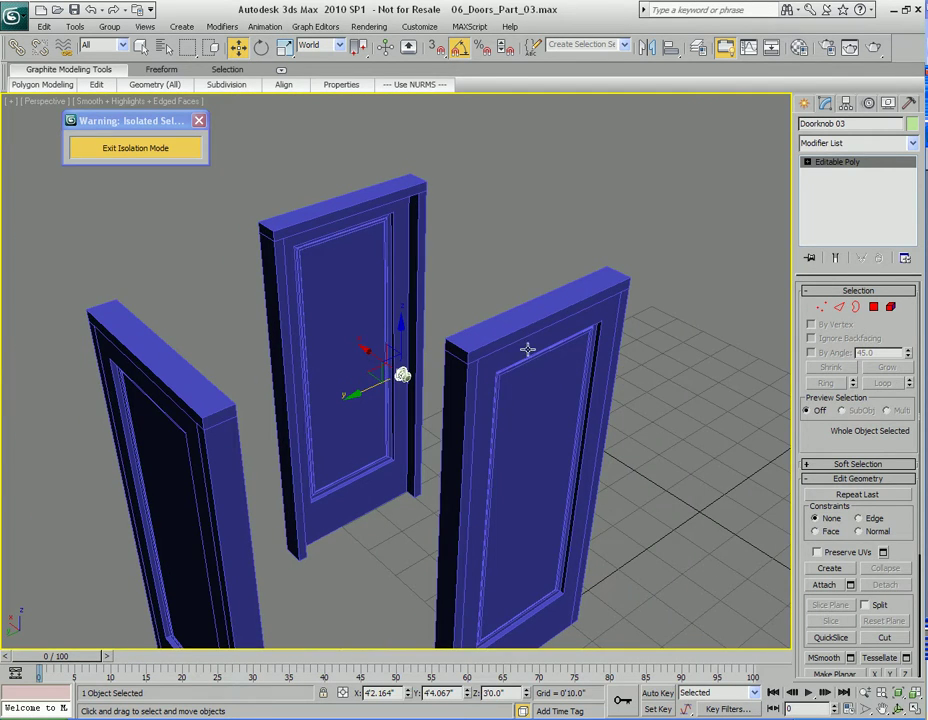
pyautogui.moveTo(527, 349); pyautogui.dragTo(514, 432, button='middle')
pyautogui.keyDown('alt'); pyautogui.moveTo(588, 416); pyautogui.dragTo(611, 391, button='middle'); pyautogui.keyUp('alt')
pyautogui.scroll(-4, 611, 391)
pyautogui.moveTo(577, 326); pyautogui.dragTo(507, 426, button='middle')
pyautogui.click(563, 268)
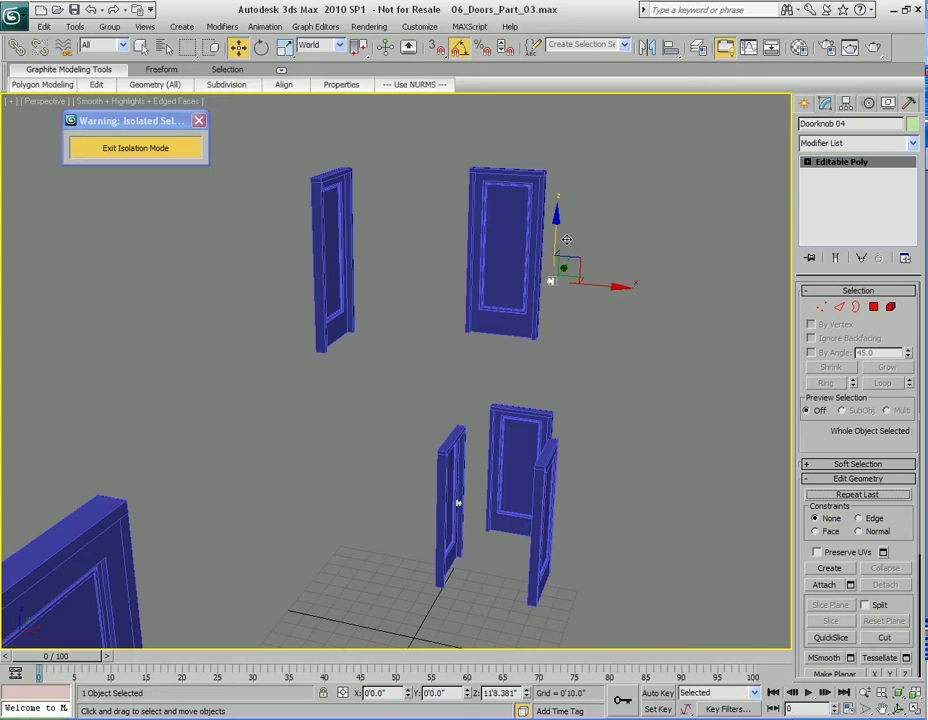
pyautogui.keyDown('shift'); pyautogui.moveTo(566, 239); pyautogui.dragTo(566, 239); pyautogui.keyUp('shift')
pyautogui.click(466, 435)
# Step: Move Doorknob 04 in front of the upper-floor door's stile, to about X 3'3" and Y 5'2.6"
pyautogui.moveTo(578, 347)
pyautogui.keyDown('alt'); pyautogui.mouseDown(button='middle')
pyautogui.moveTo(511, 384)
pyautogui.moveTo(570, 432)
pyautogui.mouseUp(button='middle'); pyautogui.keyUp('alt')
pyautogui.scroll(3, 540, 430)
pyautogui.scroll(8, 525, 420)
pyautogui.scroll(-6, 570, 432)
pyautogui.moveTo(417, 411); pyautogui.dragTo(580, 437)
pyautogui.press('e')
pyautogui.press('w')
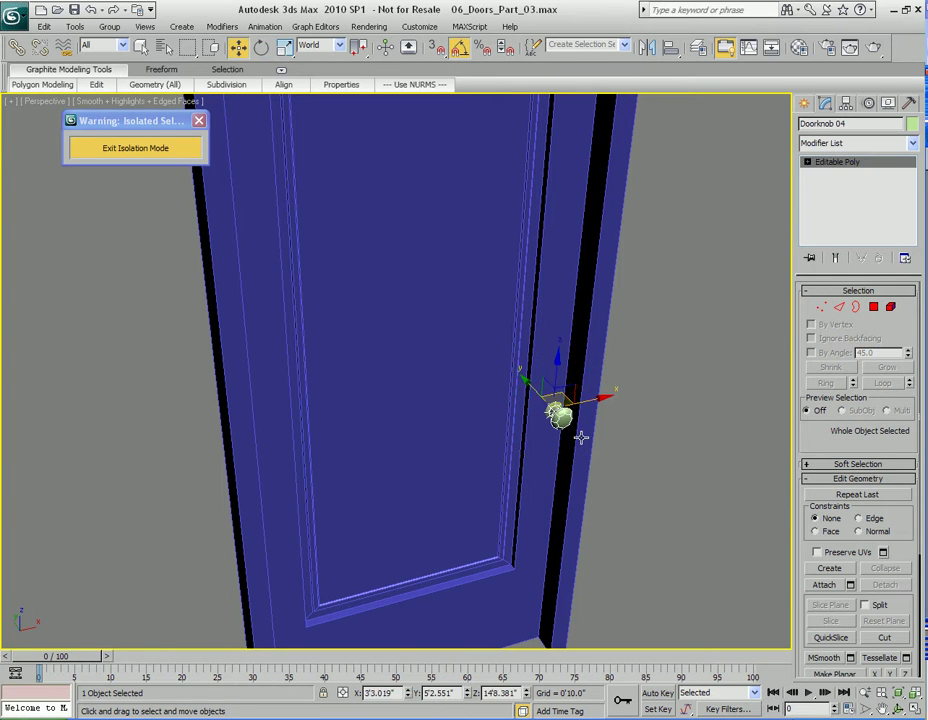
pyautogui.press('z')
pyautogui.scroll(-4, 486, 437)
# Step: Select upper-floor PivotDoor01 and examine its absolute Z position in the Move Transform Type-In
pyautogui.keyDown('alt'); pyautogui.moveTo(510, 466); pyautogui.dragTo(495, 394, button='middle'); pyautogui.keyUp('alt')
pyautogui.scroll(-5, 505, 379)
pyautogui.press('q')
pyautogui.click(469, 381)
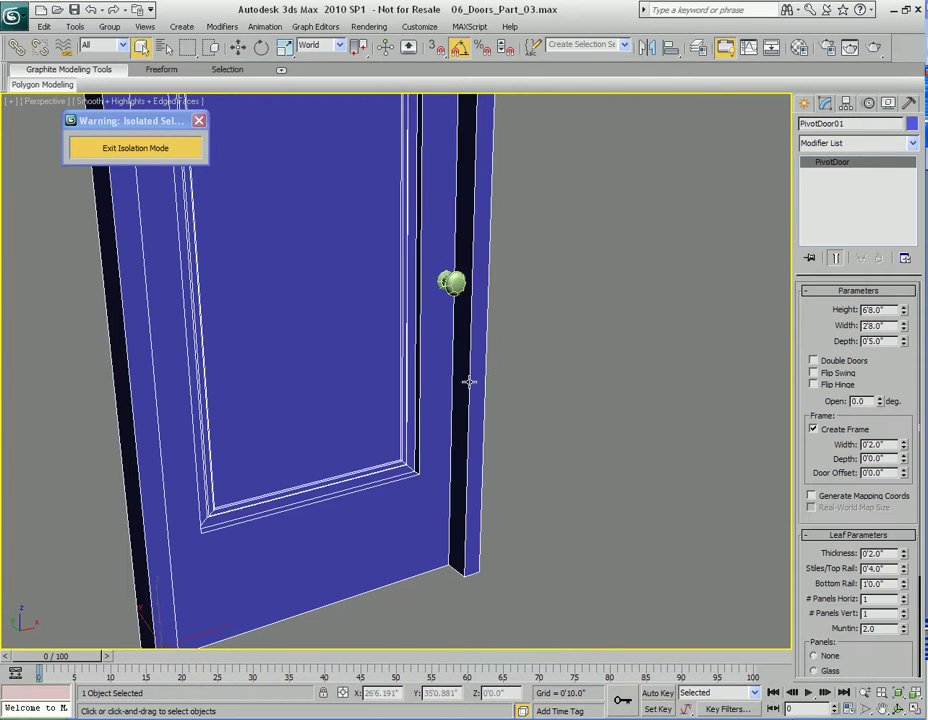
pyautogui.press('w')
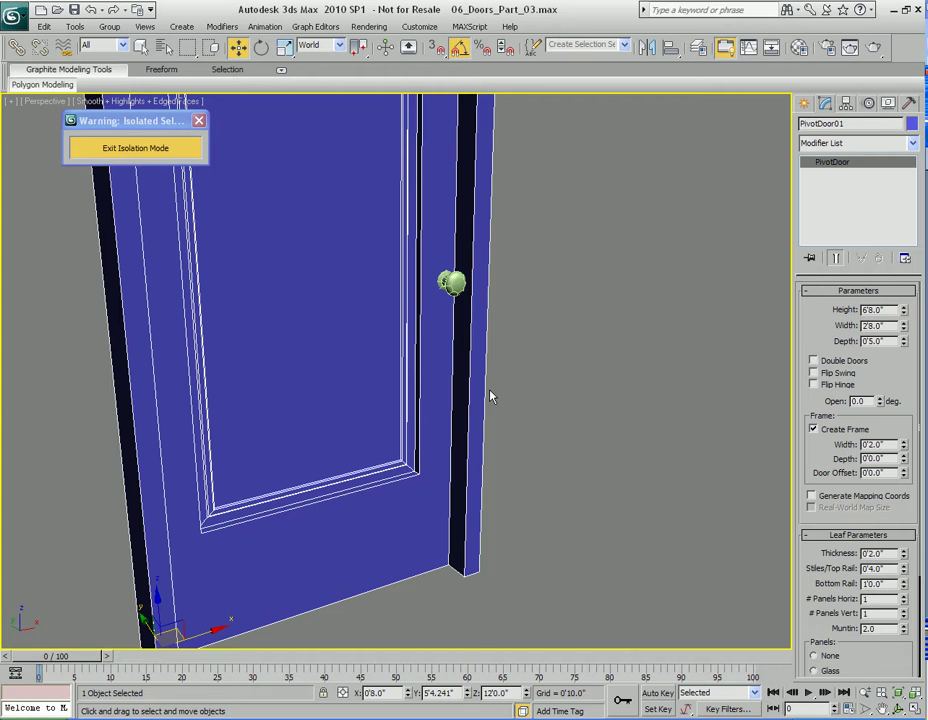
pyautogui.press('F12')
pyautogui.moveTo(449, 325); pyautogui.dragTo(635, 254)
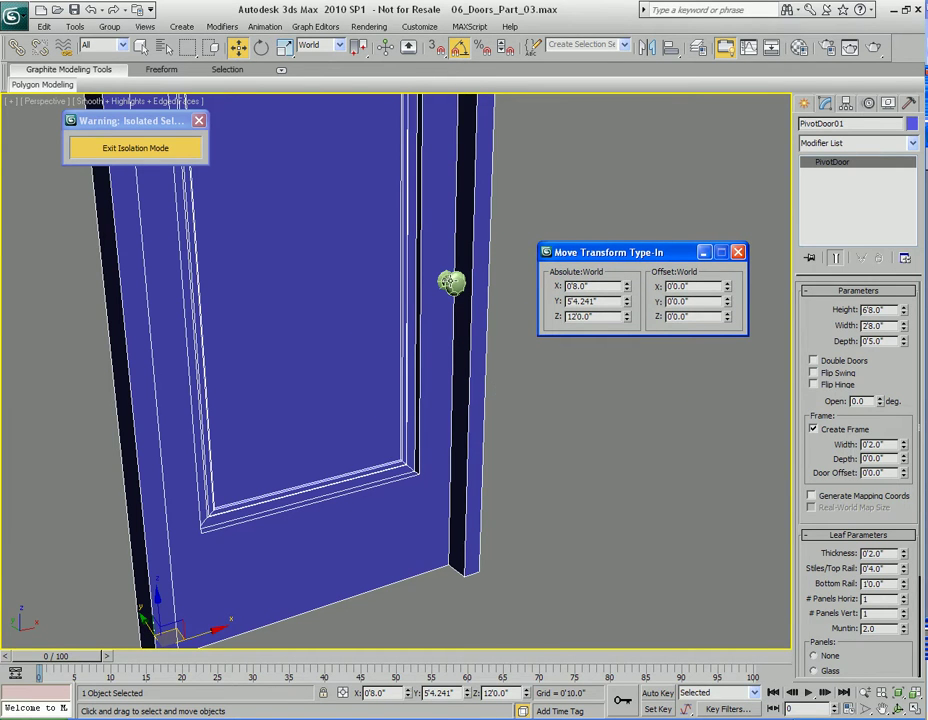
# Step: Set Doorknob 04's absolute world Z to 12' and offset it 3' upward in Z
pyautogui.click(450, 283)
pyautogui.doubleClick(608, 316)
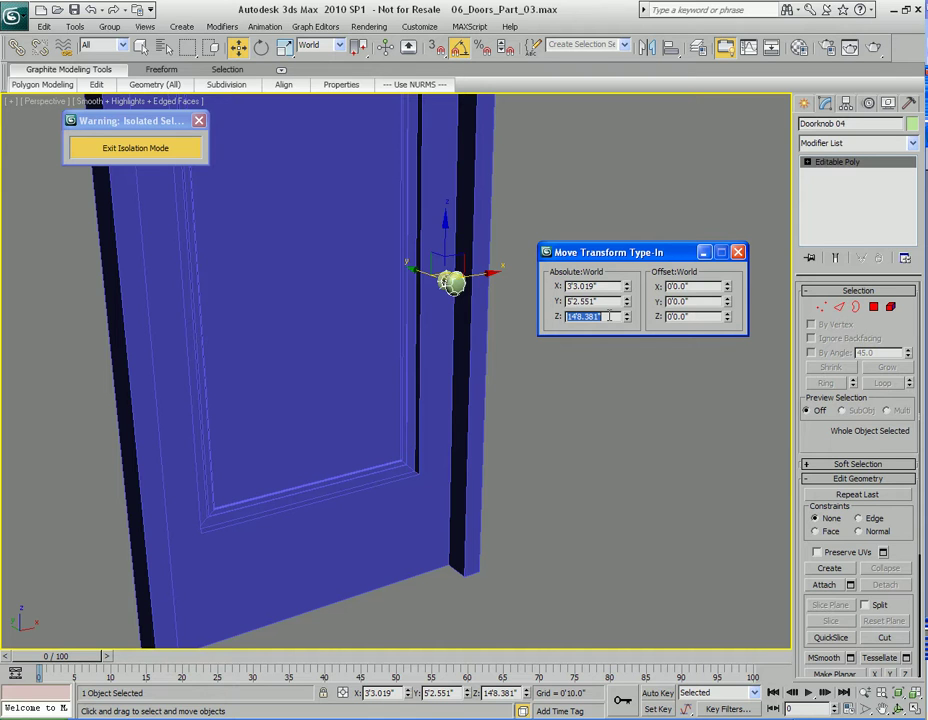
pyautogui.write('12')
pyautogui.press('Return')
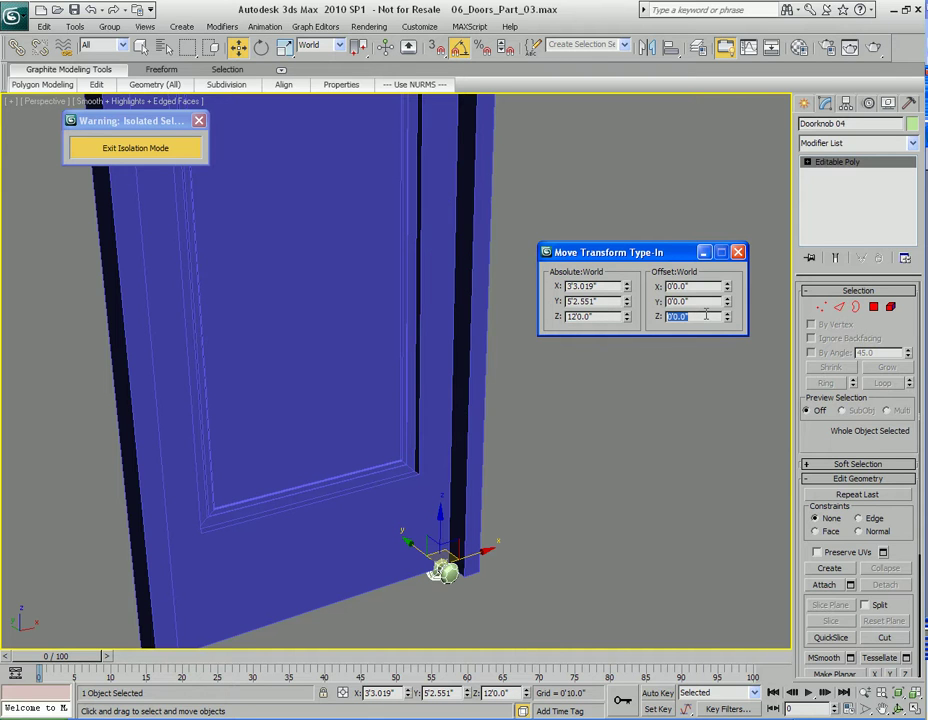
pyautogui.write('3')
pyautogui.press('Return')
pyautogui.keyDown('alt'); pyautogui.moveTo(510, 338); pyautogui.dragTo(472, 478, button='middle'); pyautogui.keyUp('alt')
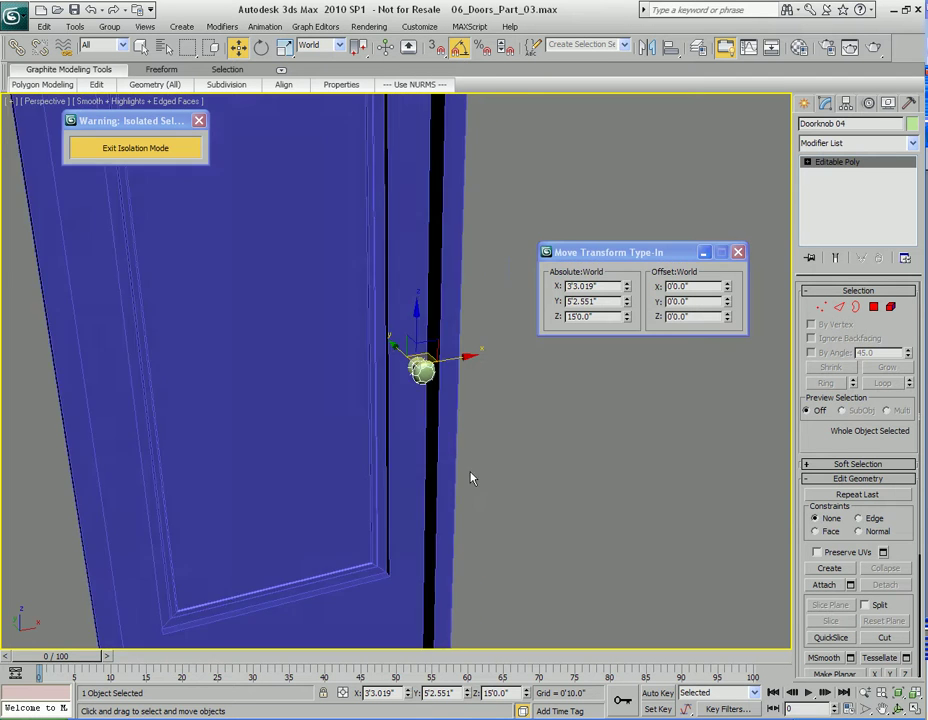
pyautogui.click(738, 252)
# Step: Centre Doorknob 04 on the stile of PivotDoor01 and adjust its depth, at about X 3'2.4" and Y 5'2.3"
pyautogui.press('z')
pyautogui.moveTo(428, 352); pyautogui.dragTo(493, 368, button='middle')
pyautogui.moveTo(494, 302); pyautogui.dragTo(442, 306)
pyautogui.moveTo(380, 272); pyautogui.dragTo(378, 285)
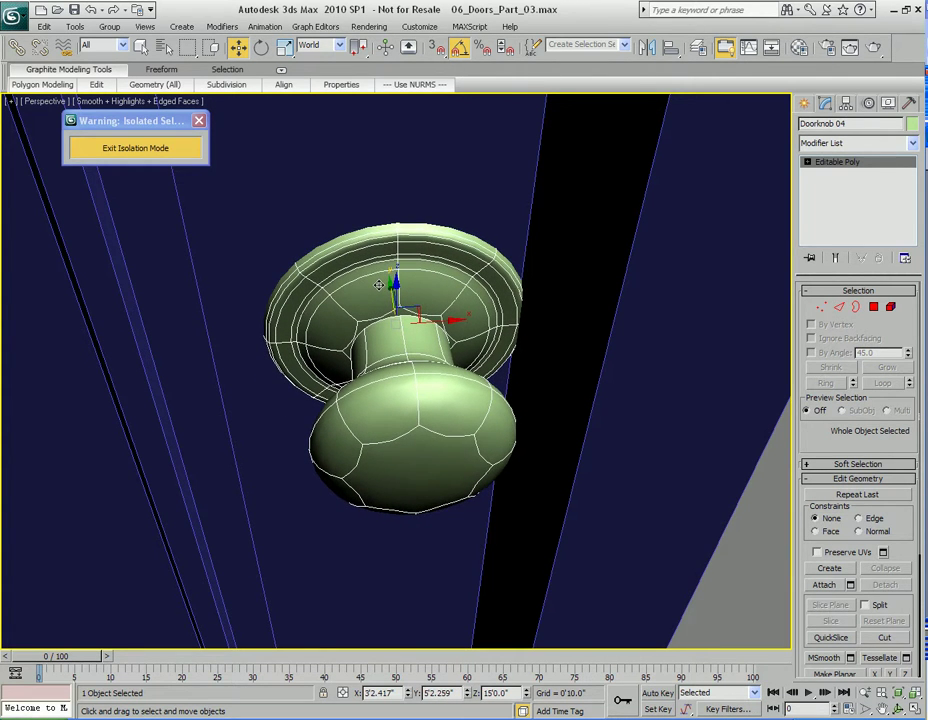
# Step: Nudge Doorknob 04 along X on its stile and copy it to the neighbouring upper-floor door, at about X -3'2.8" and Y 1'10.3"
pyautogui.moveTo(448, 318); pyautogui.dragTo(417, 320)
pyautogui.scroll(-10, 418, 321)
pyautogui.keyDown('alt'); pyautogui.moveTo(418, 321); pyautogui.dragTo(566, 385, button='middle'); pyautogui.keyUp('alt')
pyautogui.click(290, 323)
pyautogui.keyDown('shift'); pyautogui.moveTo(315, 327); pyautogui.dragTo(315, 327); pyautogui.keyUp('shift')
pyautogui.click(450, 432)
pyautogui.moveTo(313, 306); pyautogui.dragTo(488, 395, button='middle')
pyautogui.scroll(5, 488, 400)
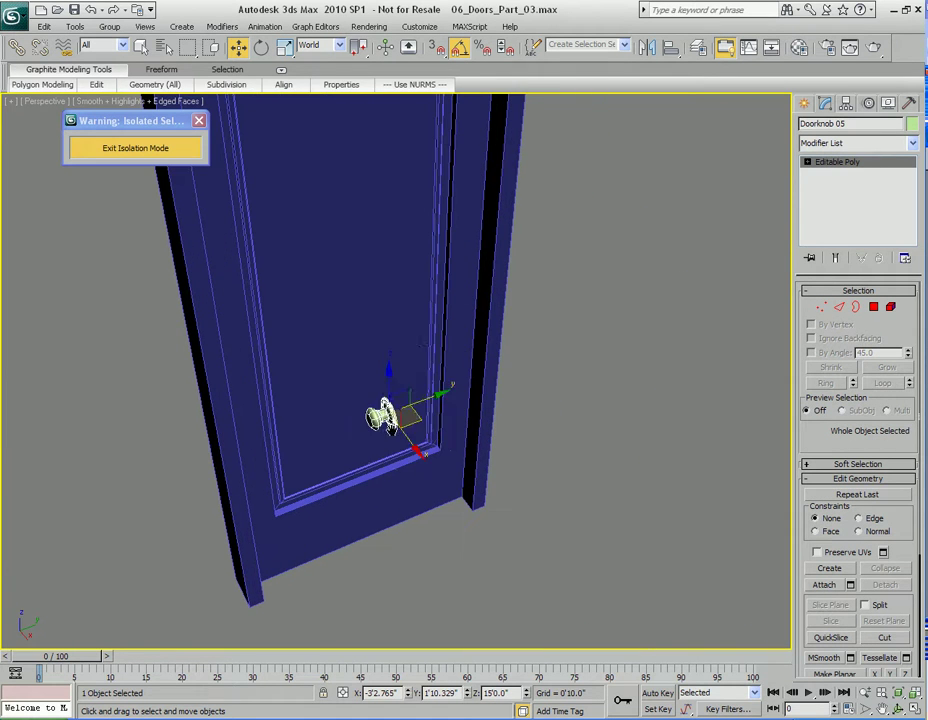
# Step: Rotate the copied doorknob to face the neighbouring upper-floor door and move it onto that door's stile
pyautogui.press('e')
pyautogui.moveTo(385, 455); pyautogui.dragTo(481, 304)
pyautogui.press('w')
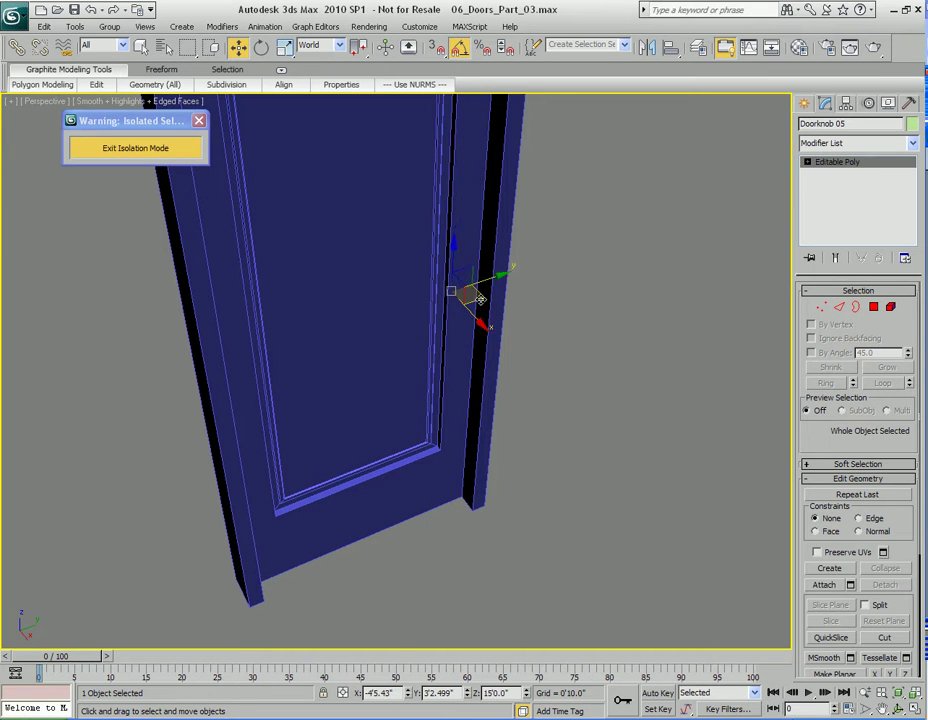
pyautogui.press('z')
pyautogui.keyDown('alt'); pyautogui.moveTo(408, 323); pyautogui.dragTo(376, 360, button='middle'); pyautogui.keyUp('alt')
pyautogui.moveTo(375, 357); pyautogui.dragTo(562, 455)
# Step: Copy Doorknob 05 to the distant group of three upper-floor doors, at about X -0'4.3" and Y -24'0.9"
pyautogui.keyDown('alt'); pyautogui.moveTo(609, 451); pyautogui.dragTo(380, 400, button='middle'); pyautogui.keyUp('alt')
pyautogui.scroll(-5, 457, 424)
pyautogui.scroll(-6, 457, 424)
pyautogui.moveTo(380, 400); pyautogui.dragTo(625, 463, button='middle')
pyautogui.moveTo(624, 462)
pyautogui.keyDown('shift'); pyautogui.mouseDown()
pyautogui.moveTo(658, 446)
pyautogui.moveTo(331, 437)
pyautogui.moveTo(246, 412)
pyautogui.moveTo(261, 418)
pyautogui.mouseUp(); pyautogui.keyUp('shift')
pyautogui.click(478, 431)
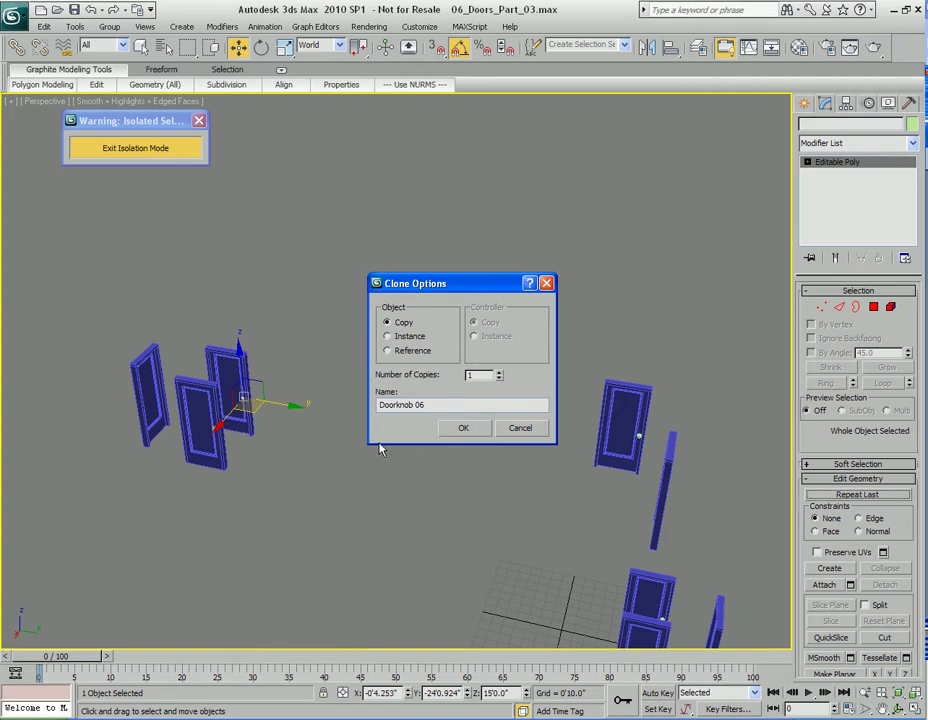
# Step: Fit Doorknob 06 to the stile of its door, at about X -0'2" and Y -23'10"
pyautogui.press('z')
pyautogui.moveTo(375, 456)
pyautogui.keyDown('alt'); pyautogui.mouseDown(button='middle')
pyautogui.moveTo(440, 450)
pyautogui.moveTo(517, 465)
pyautogui.moveTo(555, 506)
pyautogui.moveTo(542, 482)
pyautogui.mouseUp(button='middle'); pyautogui.keyUp('alt')
pyautogui.scroll(-2, 415, 448)
pyautogui.moveTo(543, 482); pyautogui.dragTo(542, 480)
pyautogui.keyDown('alt'); pyautogui.moveTo(555, 470); pyautogui.dragTo(506, 480, button='middle'); pyautogui.keyUp('alt')
pyautogui.scroll(2, 543, 499)
pyautogui.moveTo(453, 290); pyautogui.dragTo(459, 291)
# Step: Copy Doorknob 06 to the facing door of the same group, at about X 4'1.5" and Y -25'11.2"
pyautogui.scroll(-6, 472, 387)
pyautogui.keyDown('alt'); pyautogui.moveTo(472, 387); pyautogui.dragTo(484, 439, button='middle'); pyautogui.keyUp('alt')
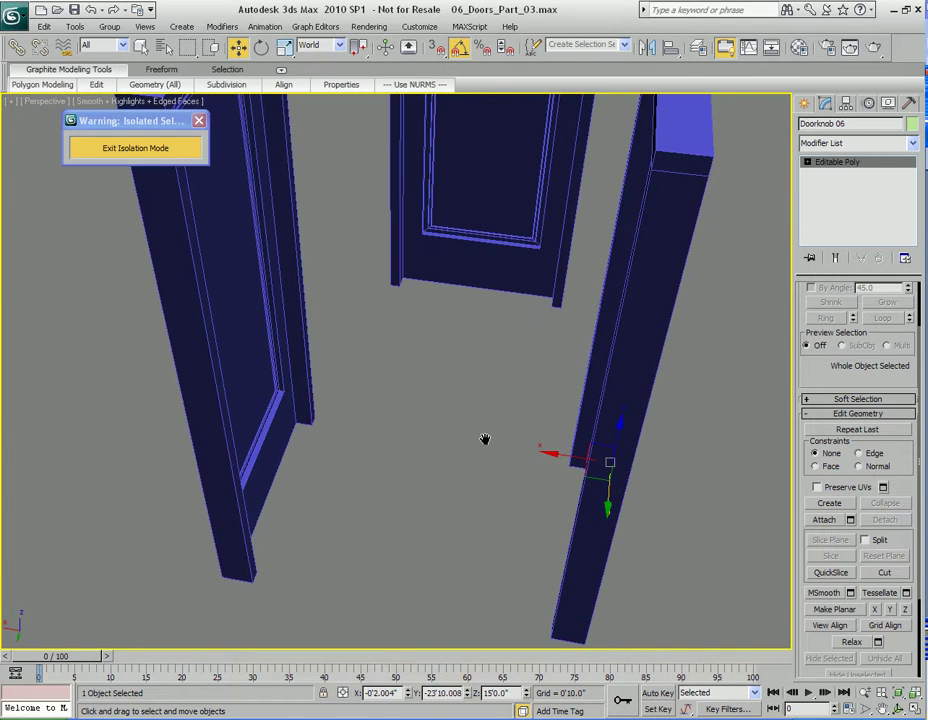
pyautogui.moveTo(596, 476)
pyautogui.keyDown('shift'); pyautogui.mouseDown()
pyautogui.moveTo(350, 362)
pyautogui.moveTo(253, 286)
pyautogui.moveTo(265, 283)
pyautogui.mouseUp(); pyautogui.keyUp('shift')
pyautogui.click(459, 430)
pyautogui.moveTo(459, 430)
pyautogui.keyDown('alt'); pyautogui.mouseDown(button='middle')
pyautogui.moveTo(311, 360)
pyautogui.moveTo(435, 410)
pyautogui.mouseUp(button='middle'); pyautogui.keyUp('alt')
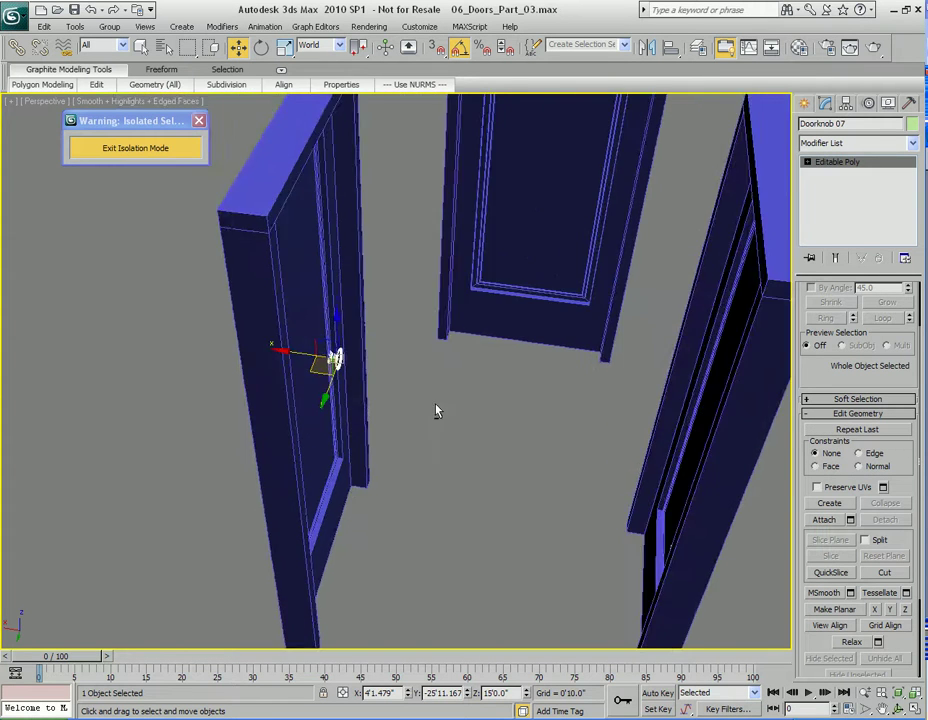
# Step: Rotate Doorknob 07 to face its door and fit it to the stile, at about X 4'2.2" and Y -26'2"
pyautogui.press('z')
pyautogui.press('e')
pyautogui.moveTo(460, 466); pyautogui.dragTo(532, 299)
pyautogui.press('w')
pyautogui.moveTo(723, 387); pyautogui.dragTo(376, 376, button='middle')
pyautogui.moveTo(286, 326); pyautogui.dragTo(285, 325)
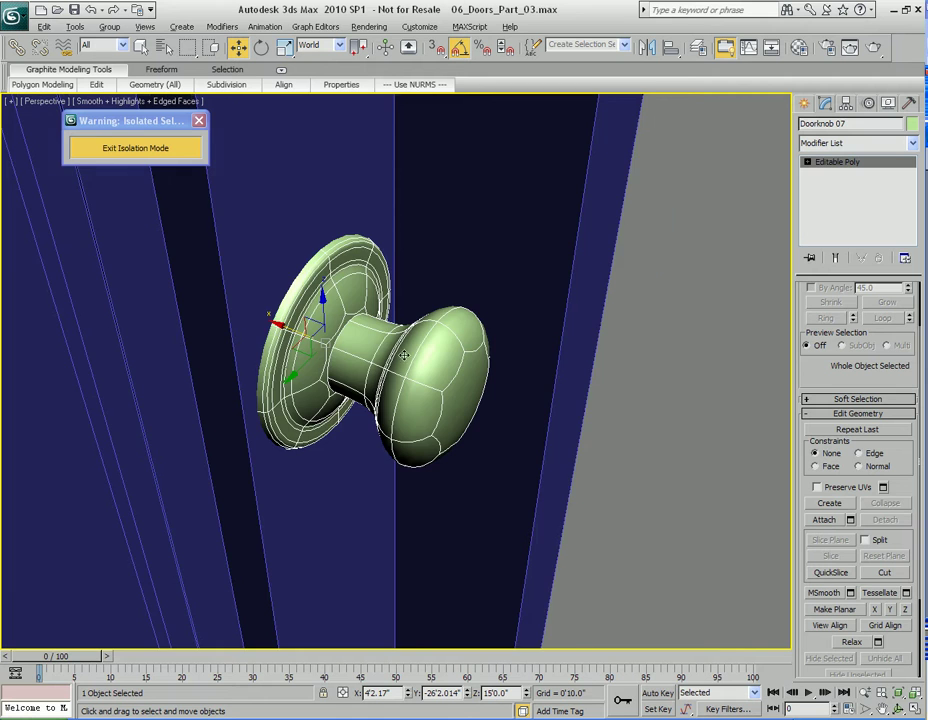
pyautogui.keyDown('alt'); pyautogui.moveTo(404, 355); pyautogui.dragTo(315, 347, button='middle'); pyautogui.keyUp('alt')
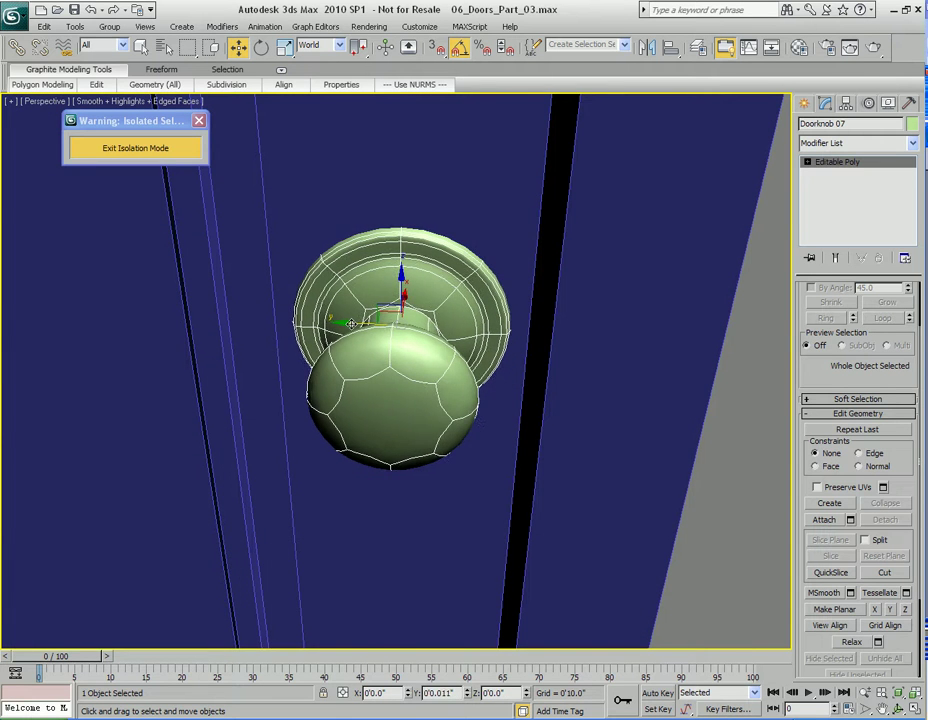
# Step: Copy Doorknob 07 to the remaining door of the group, at about X 0'8.2" and Y -30'7.1"
pyautogui.scroll(-6, 352, 328)
pyautogui.keyDown('alt'); pyautogui.moveTo(345, 341); pyautogui.dragTo(445, 442, button='middle'); pyautogui.keyUp('alt')
pyautogui.click(516, 269)
pyautogui.keyDown('shift'); pyautogui.moveTo(483, 289); pyautogui.dragTo(476, 306); pyautogui.keyUp('shift')
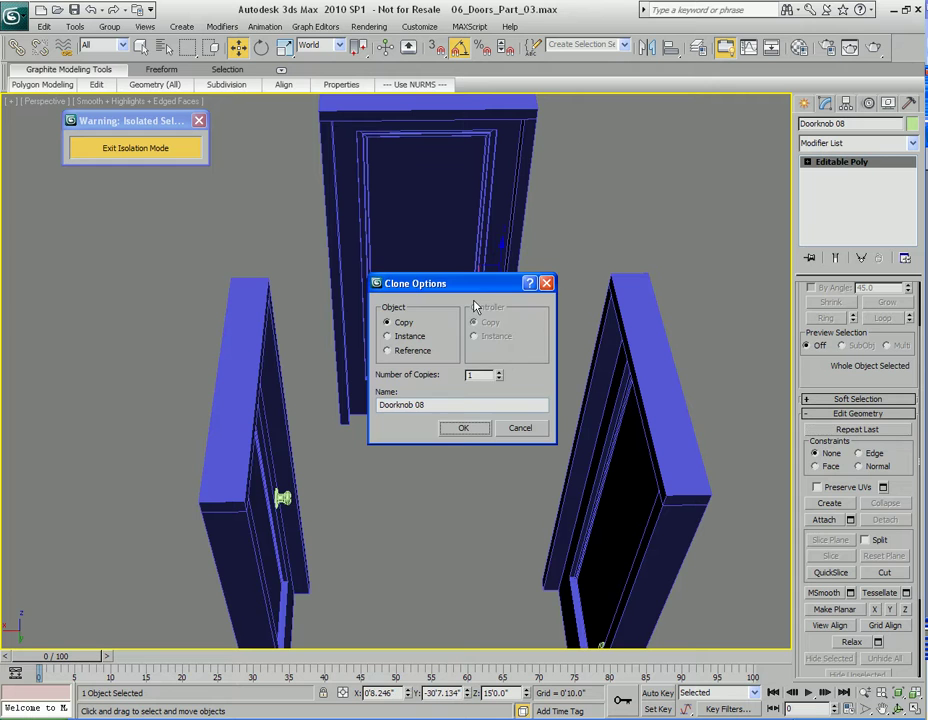
pyautogui.click(463, 427)
# Step: Centre Doorknob 08 on the stile of its door and adjust its depth, at about X 0'10" and Y -30'2.1"
pyautogui.scroll(5, 439, 375)
pyautogui.moveTo(463, 446); pyautogui.dragTo(414, 327, button='middle')
pyautogui.scroll(-3, 414, 328)
pyautogui.moveTo(414, 371); pyautogui.dragTo(500, 393, button='middle')
pyautogui.moveTo(424, 357); pyautogui.dragTo(433, 507)
pyautogui.press('e')
pyautogui.press('z')
pyautogui.keyDown('alt'); pyautogui.moveTo(391, 421); pyautogui.dragTo(446, 406, button='middle'); pyautogui.keyUp('alt')
pyautogui.press('w')
pyautogui.moveTo(434, 393)
pyautogui.mouseDown()
pyautogui.moveTo(426, 406)
pyautogui.moveTo(404, 377)
pyautogui.moveTo(438, 380)
pyautogui.mouseUp()
pyautogui.keyDown('alt'); pyautogui.moveTo(438, 381); pyautogui.dragTo(400, 403, button='middle'); pyautogui.keyUp('alt')
pyautogui.scroll(-10, 388, 384)
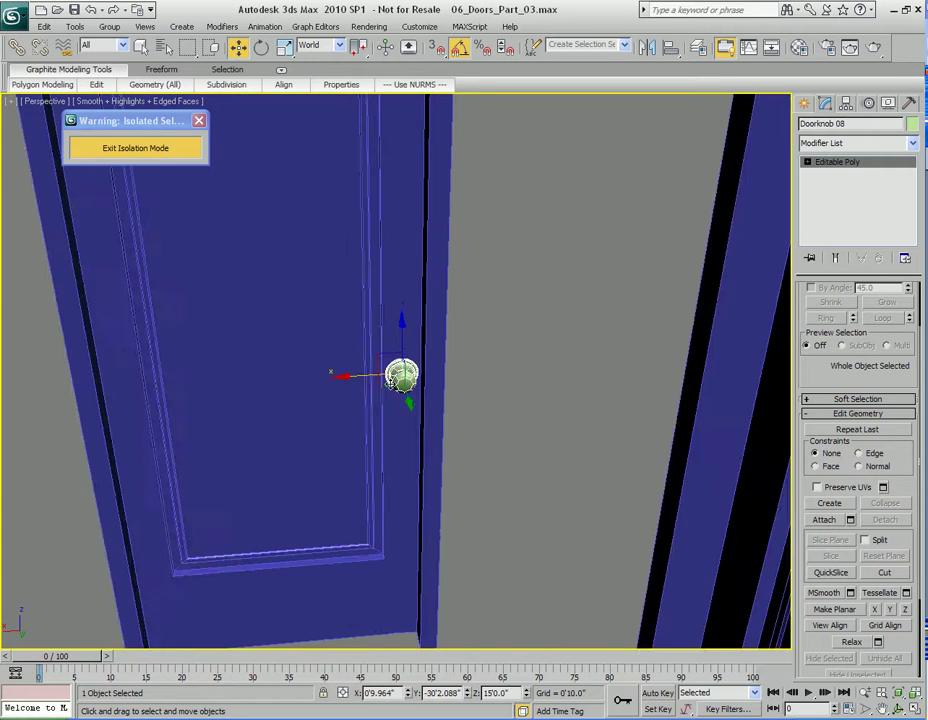
# Step: Check the knobs on all the isolated doors with nothing selected, and save the scene
pyautogui.press('q')
pyautogui.keyDown('alt'); pyautogui.moveTo(390, 416); pyautogui.dragTo(480, 425, button='middle'); pyautogui.keyUp('alt')
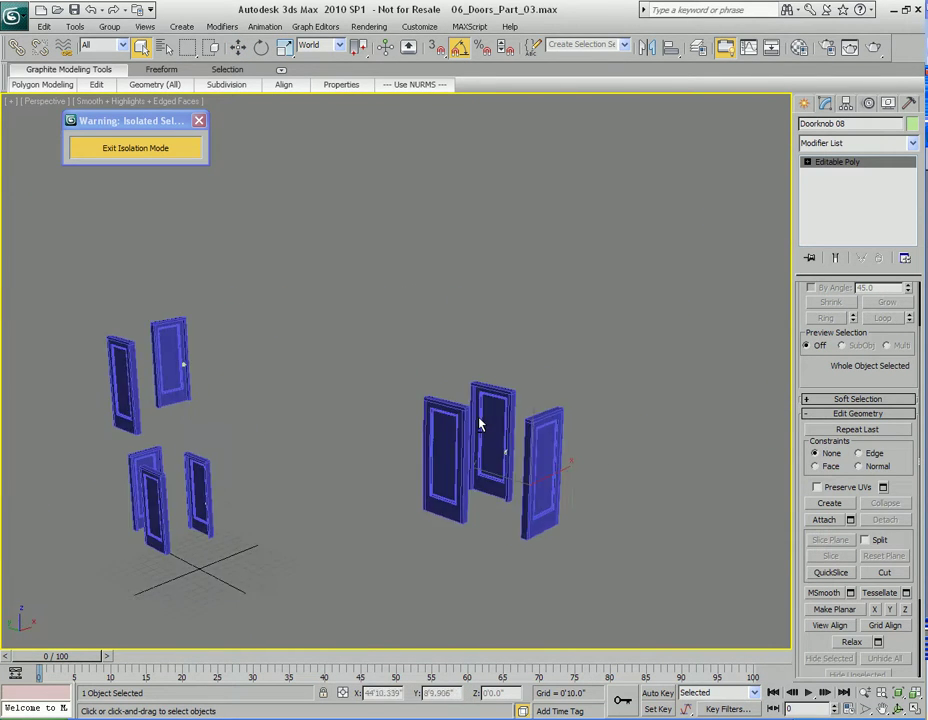
pyautogui.scroll(10, 278, 460)
pyautogui.moveTo(278, 460); pyautogui.dragTo(361, 422, button='middle')
pyautogui.scroll(-4, 361, 422)
pyautogui.click(274, 497)
pyautogui.scroll(-10, 288, 497)
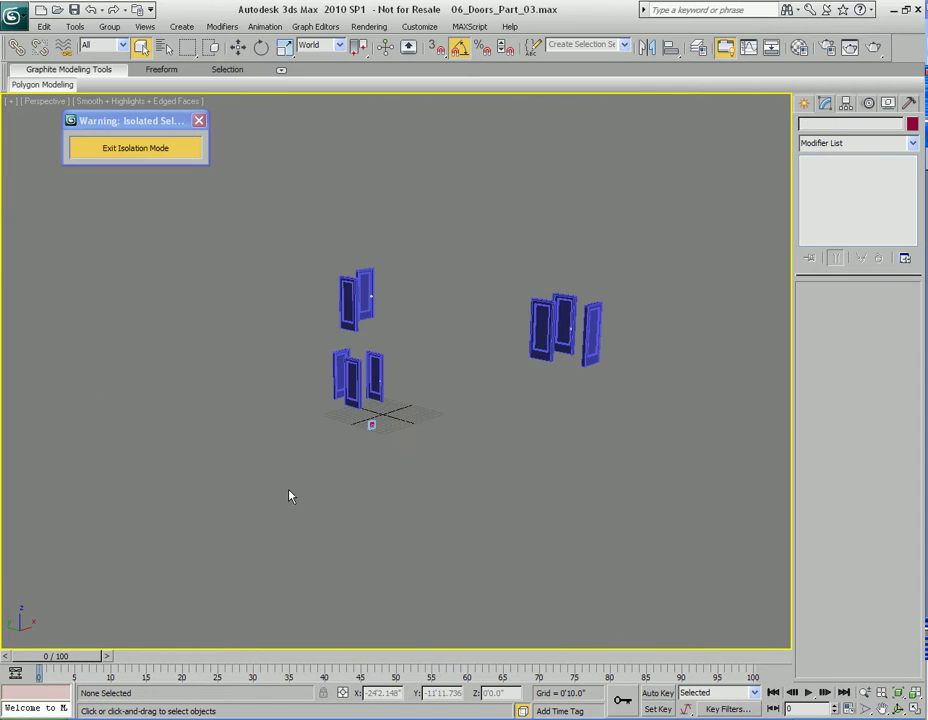
pyautogui.moveTo(449, 401); pyautogui.dragTo(427, 461, button='middle')
pyautogui.scroll(5, 427, 461)
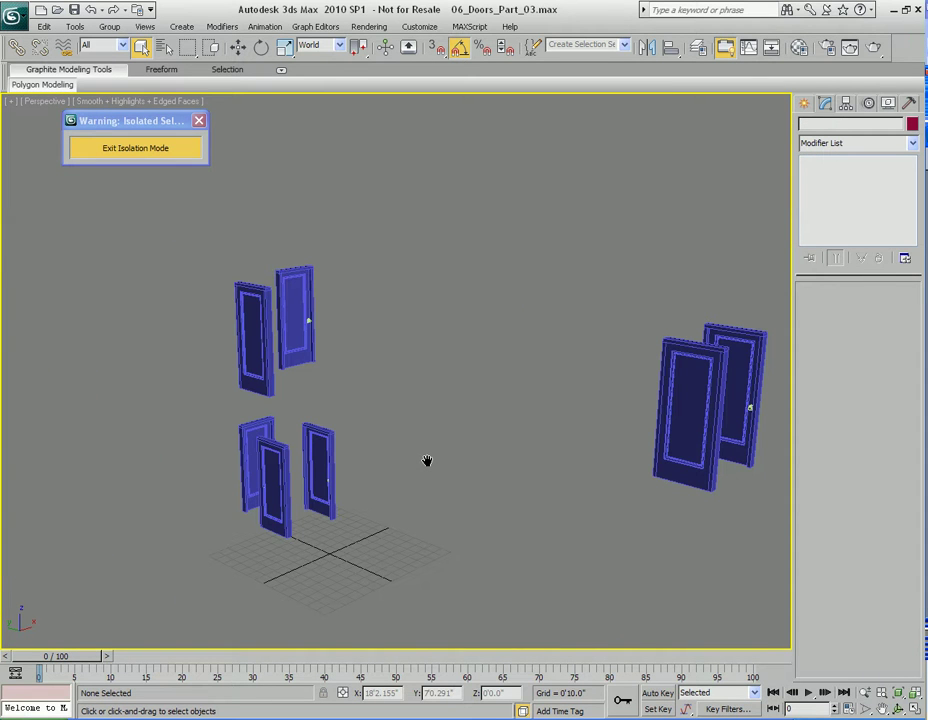
pyautogui.keyDown('alt'); pyautogui.moveTo(536, 493); pyautogui.dragTo(470, 464, button='middle'); pyautogui.keyUp('alt')
pyautogui.hotkey('ctrl', 's')
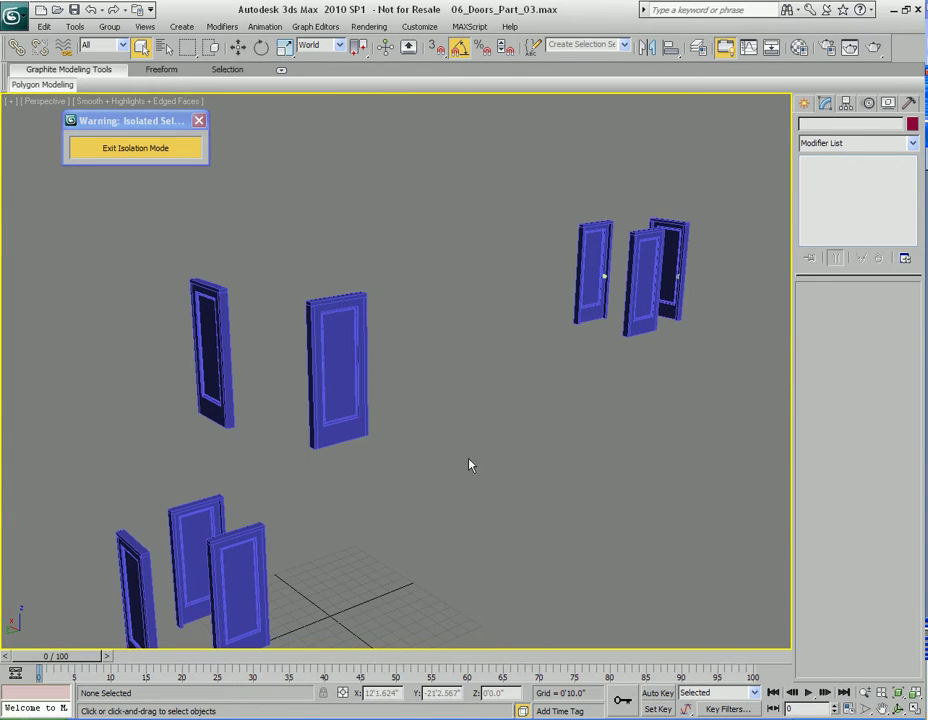
# Step: Leave isolation mode and isolate the double door PivotDoor10 under the arch
pyautogui.click(183, 150)
pyautogui.keyDown('alt'); pyautogui.moveTo(645, 538); pyautogui.dragTo(455, 395, button='middle'); pyautogui.keyUp('alt')
pyautogui.click(634, 428)
pyautogui.press('z')
pyautogui.scroll(4, 547, 484)
pyautogui.scroll(-6, 537, 474)
pyautogui.scroll(3, 491, 446)
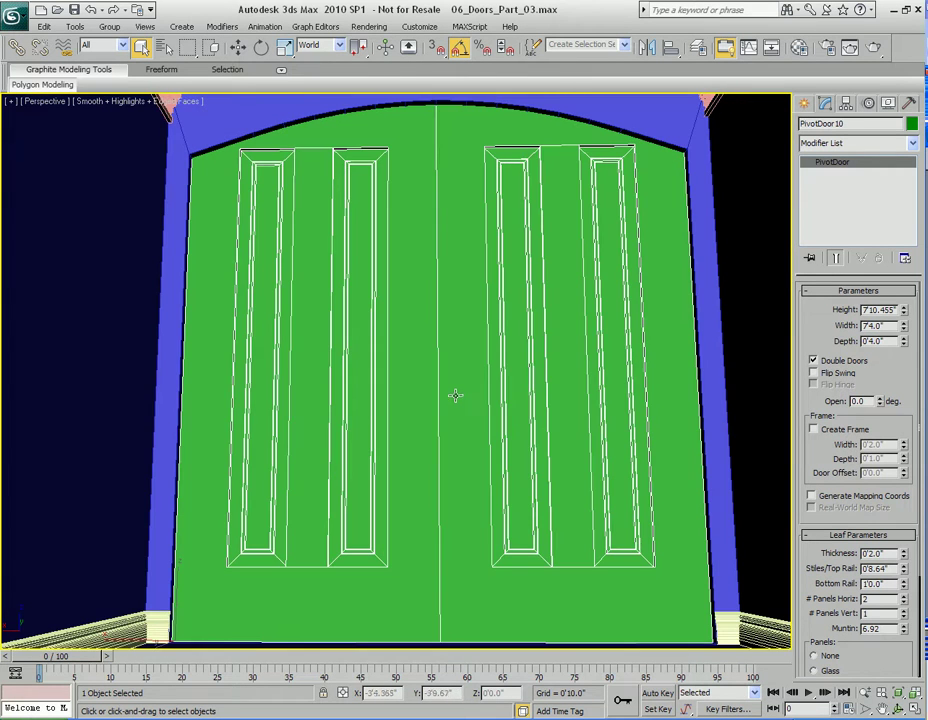
pyautogui.hotkey('alt', 'q')
pyautogui.scroll(5, 431, 373)
pyautogui.scroll(-5, 437, 406)
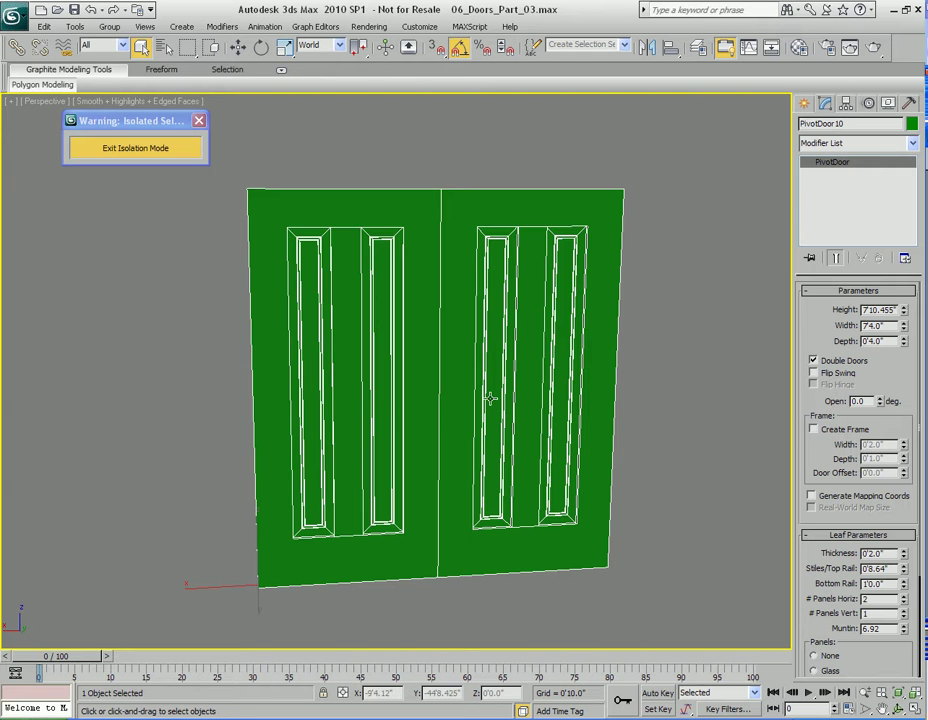
pyautogui.scroll(5, 418, 390)
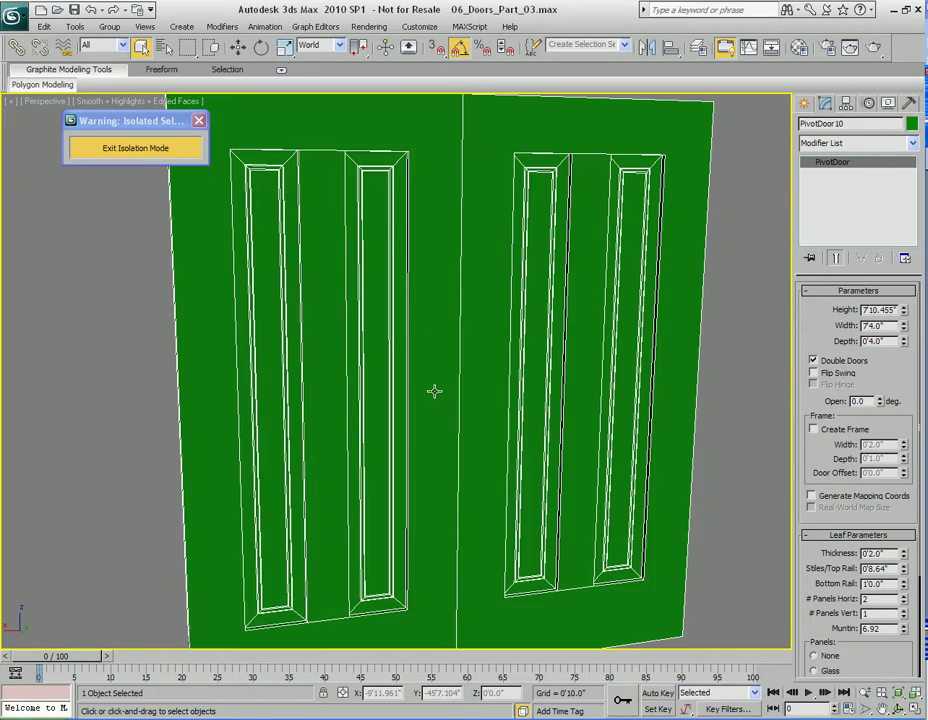
pyautogui.rightClick(457, 312)
pyautogui.moveTo(500, 437)
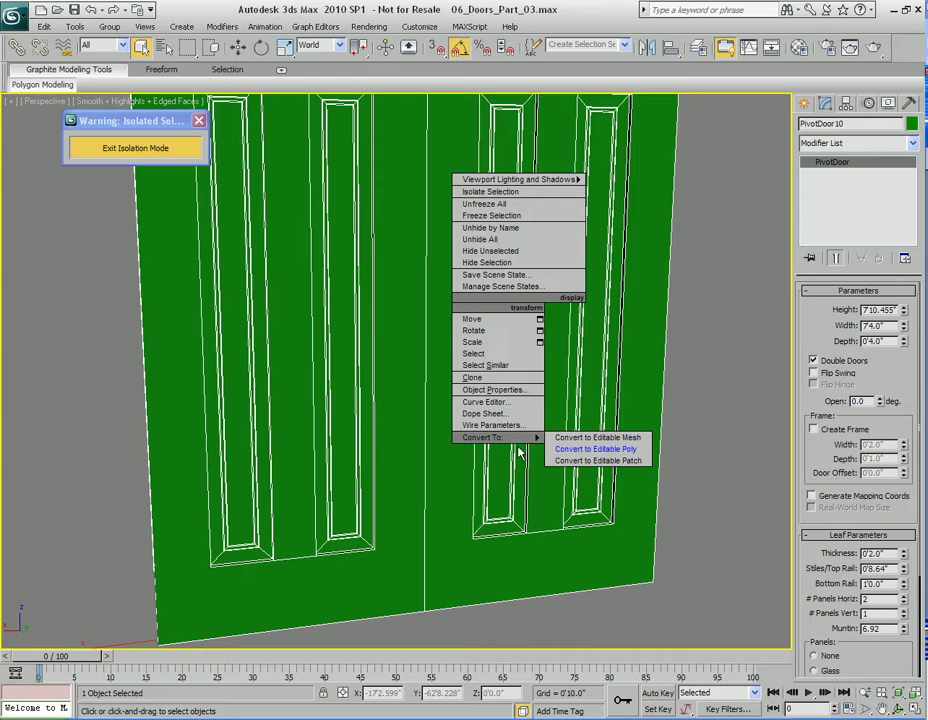
pyautogui.click(621, 447)
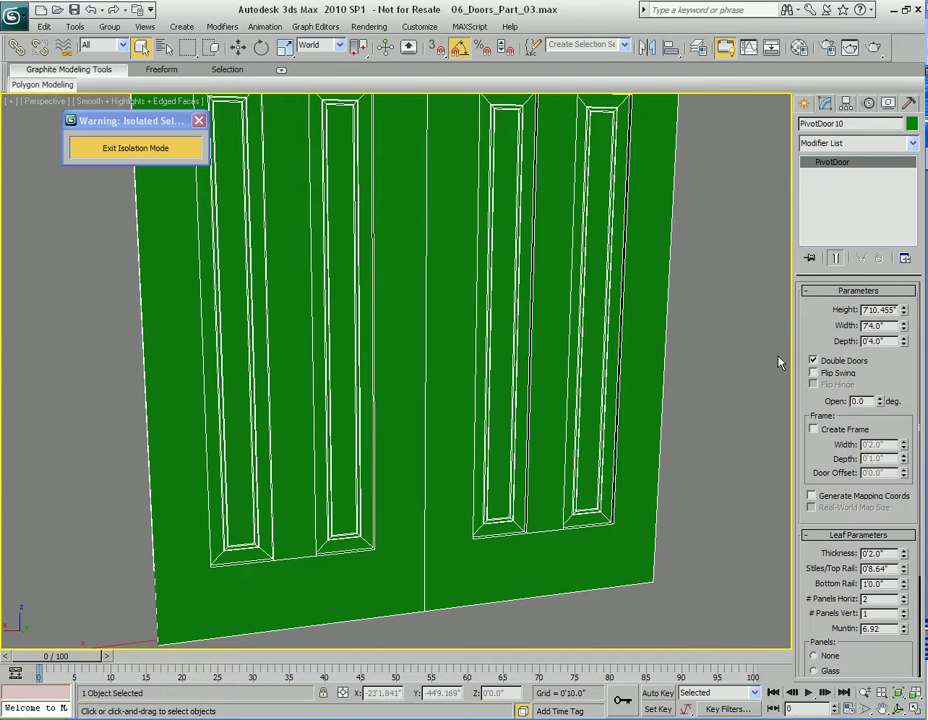
pyautogui.moveTo(879, 402); pyautogui.dragTo(876, 429)
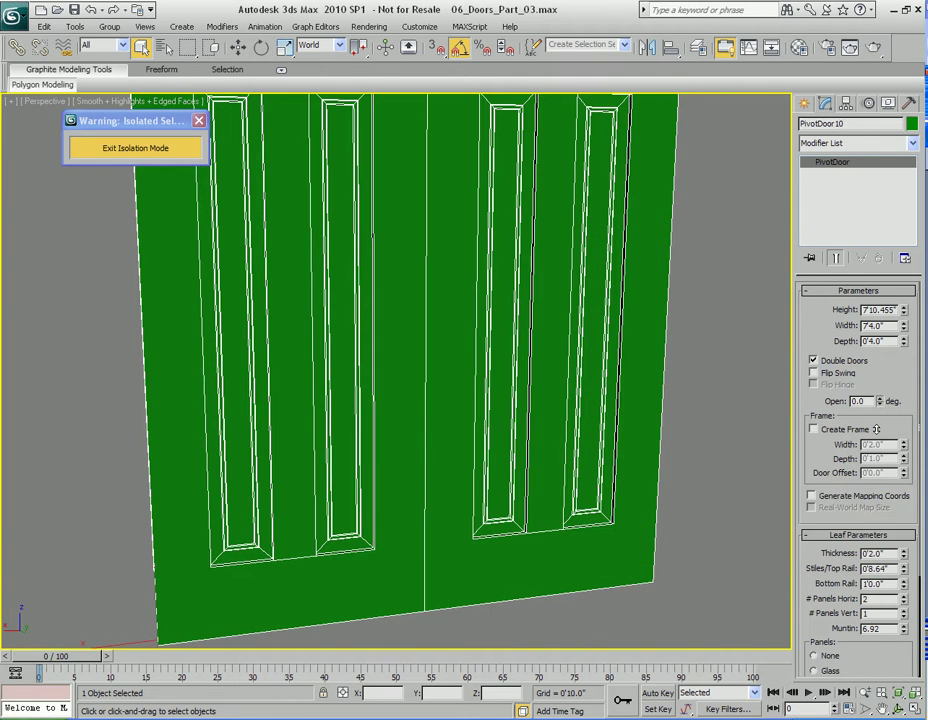
# Step: Clone PivotDoor10 in place under the name "sliding door original"
pyautogui.moveTo(497, 356)
pyautogui.keyDown('alt'); pyautogui.mouseDown(button='middle')
pyautogui.moveTo(476, 327)
pyautogui.moveTo(478, 373)
pyautogui.moveTo(482, 354)
pyautogui.mouseUp(button='middle'); pyautogui.keyUp('alt')
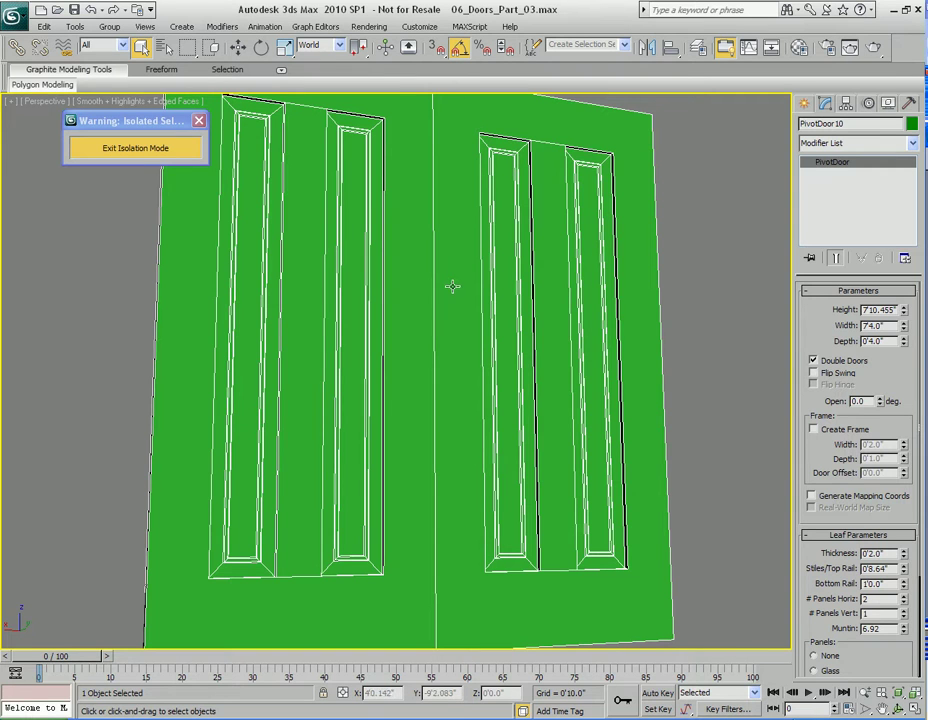
pyautogui.hotkey('ctrl', 'v')
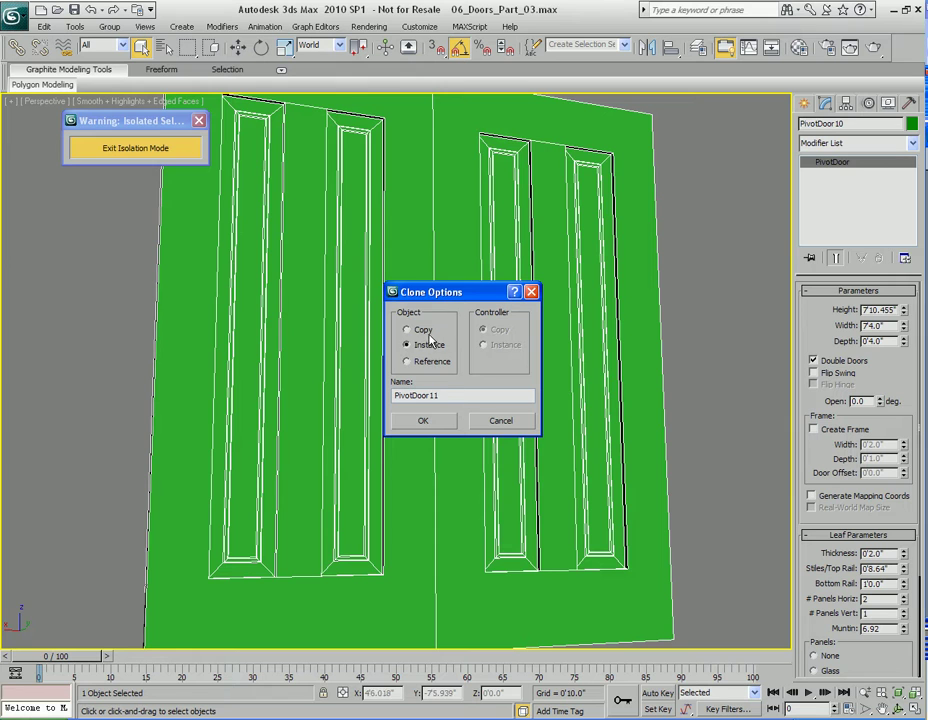
pyautogui.doubleClick(418, 394)
pyautogui.write('sliding door original')
pyautogui.press('Return')
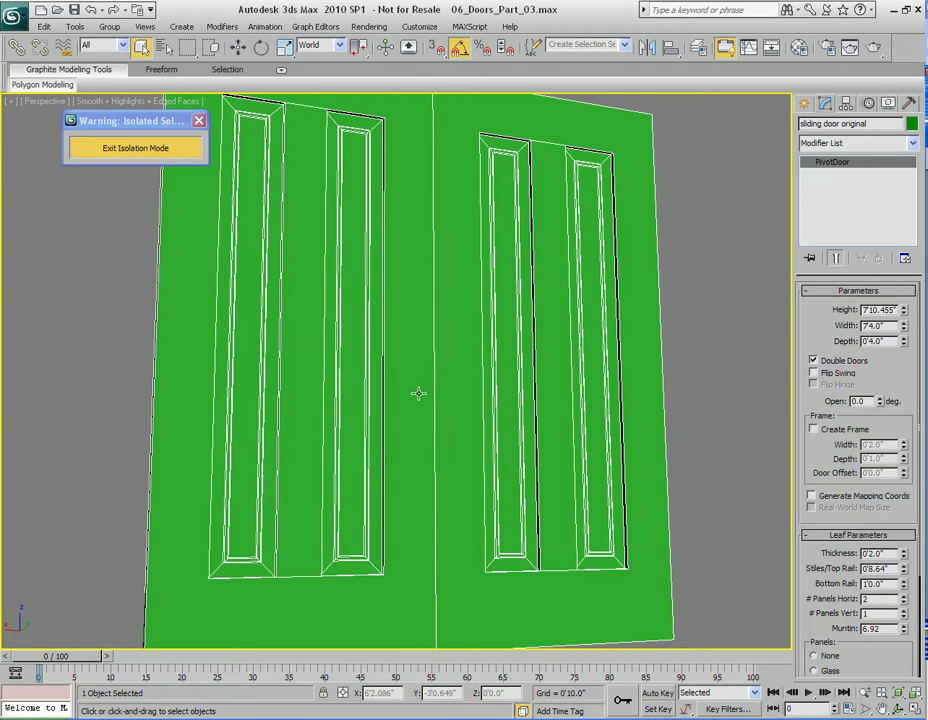
# Step: Hide the "sliding door original" clone and select PivotDoor10
pyautogui.rightClick(405, 311)
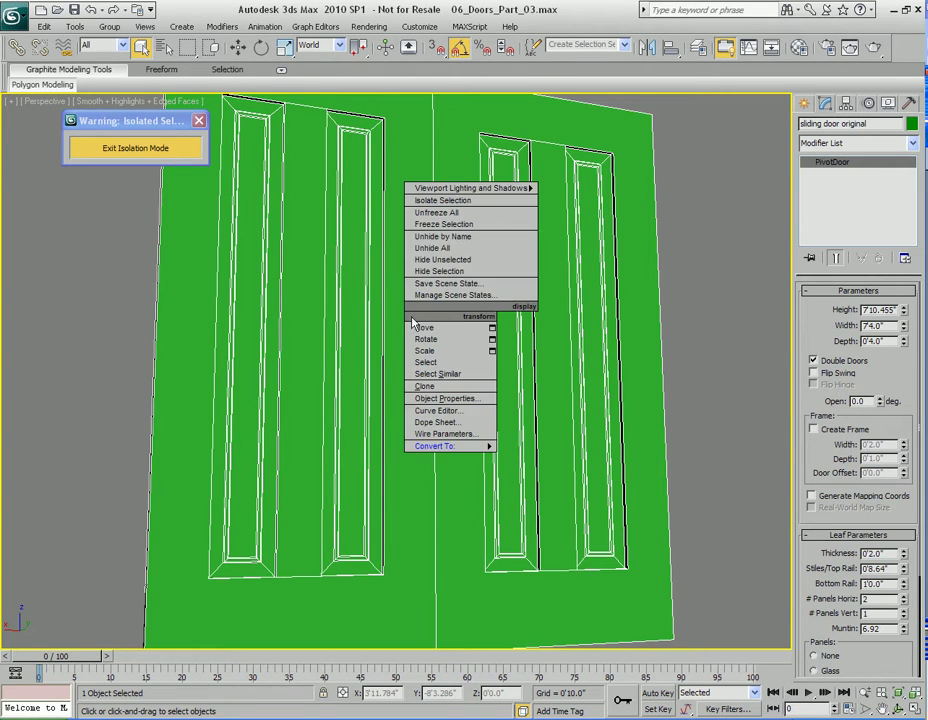
pyautogui.click(455, 273)
pyautogui.click(452, 330)
pyautogui.moveTo(452, 333)
pyautogui.mouseDown(button='middle')
pyautogui.moveTo(468, 385)
pyautogui.moveTo(463, 376)
pyautogui.moveTo(472, 373)
pyautogui.mouseUp(button='middle')
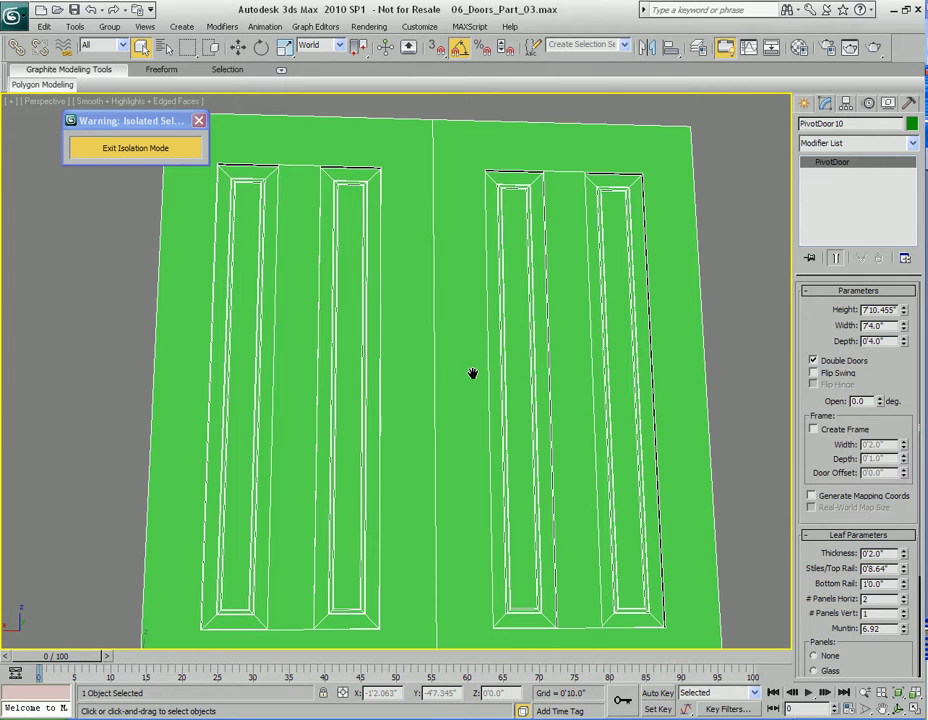
# Step: Convert the double door PivotDoor10 to an Editable Poly
pyautogui.moveTo(430, 419); pyautogui.dragTo(462, 337, button='middle')
pyautogui.scroll(-4, 466, 325)
pyautogui.rightClick(458, 335)
pyautogui.moveTo(501, 474)
pyautogui.click(601, 480)
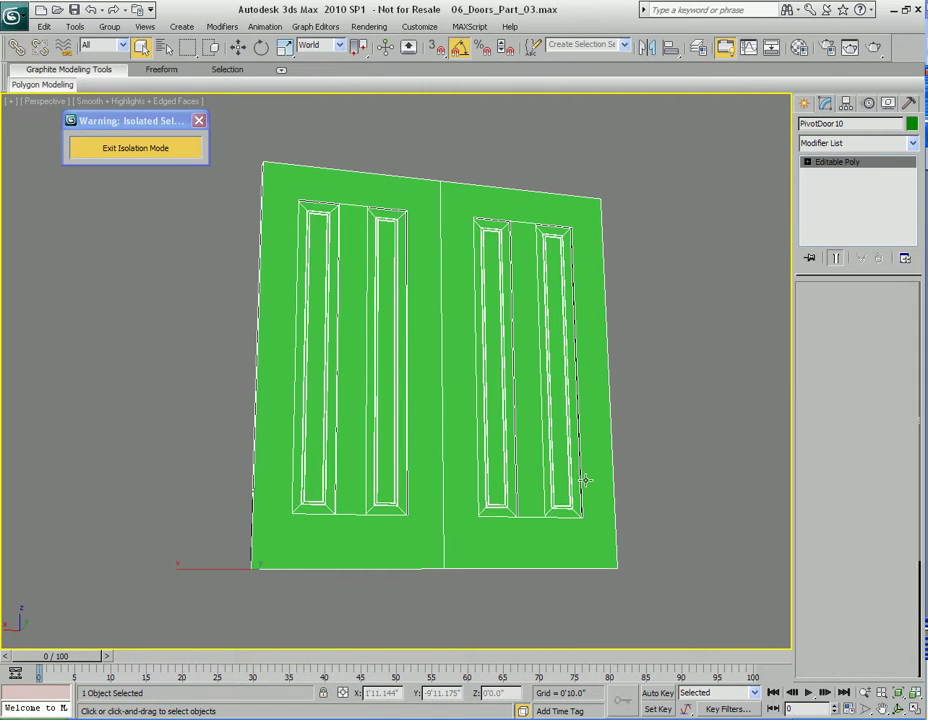
# Step: Delete all the elements of one leaf of PivotDoor10, including its frame and panels
pyautogui.scroll(3, 474, 429)
pyautogui.moveTo(474, 429)
pyautogui.keyDown('alt'); pyautogui.mouseDown(button='middle')
pyautogui.moveTo(458, 435)
pyautogui.moveTo(456, 460)
pyautogui.moveTo(441, 391)
pyautogui.moveTo(430, 400)
pyautogui.moveTo(476, 390)
pyautogui.moveTo(456, 387)
pyautogui.mouseUp(button='middle'); pyautogui.keyUp('alt')
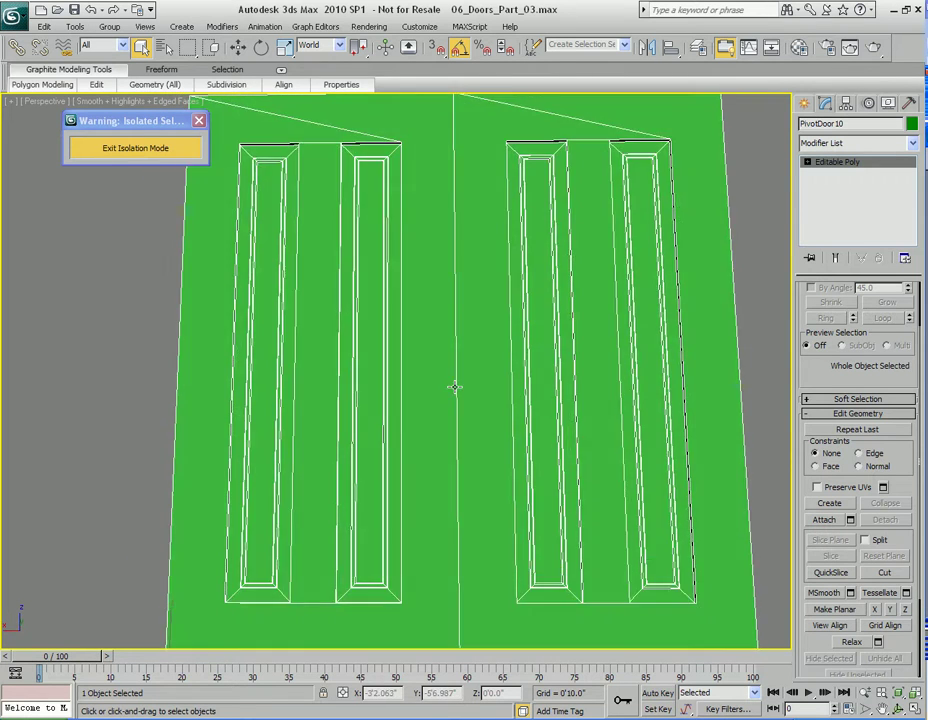
pyautogui.scroll(-3, 456, 387)
pyautogui.moveTo(518, 399); pyautogui.dragTo(493, 399, button='middle')
pyautogui.press('5')
pyautogui.click(505, 385)
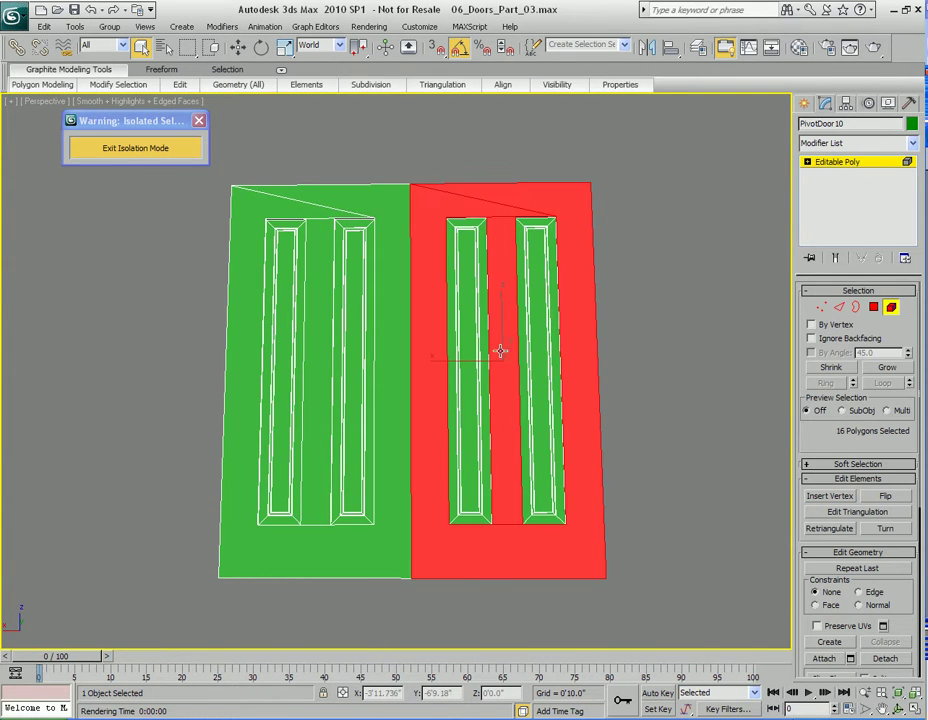
pyautogui.moveTo(450, 437); pyautogui.dragTo(487, 410)
pyautogui.moveTo(487, 410); pyautogui.dragTo(441, 449, button='middle')
pyautogui.press('Delete')
# Step: Connect the two long vertical edges bordering the remaining leaf's inner stile with 2 segments, Pinch 0 and Slide 0
pyautogui.scroll(5, 537, 455)
pyautogui.press('5')
pyautogui.press('2')
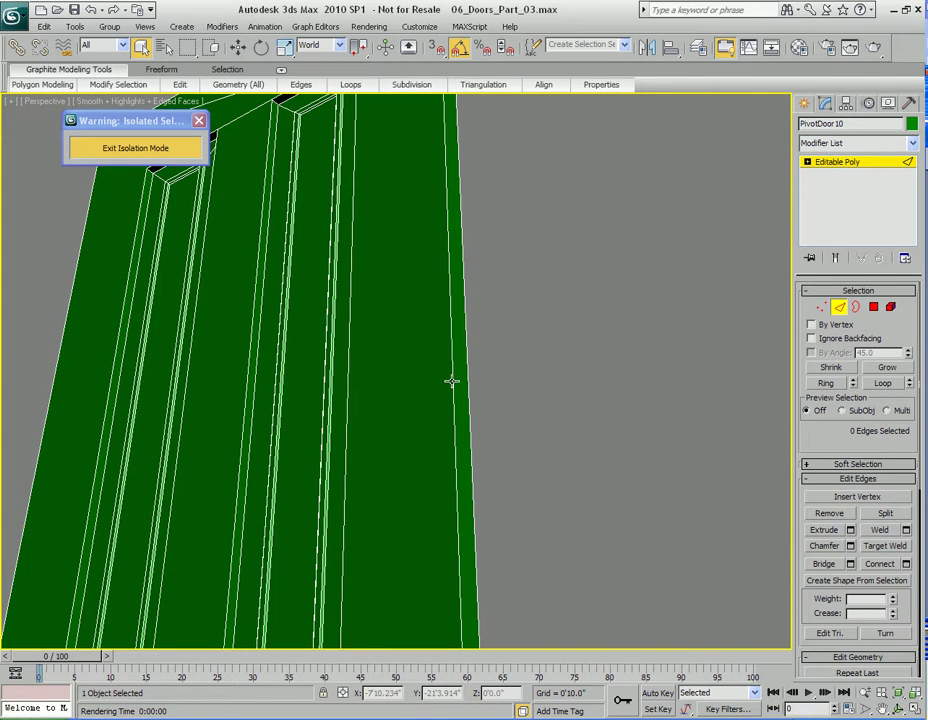
pyautogui.click(453, 367)
pyautogui.keyDown('ctrl'); pyautogui.click(349, 392); pyautogui.keyUp('ctrl')
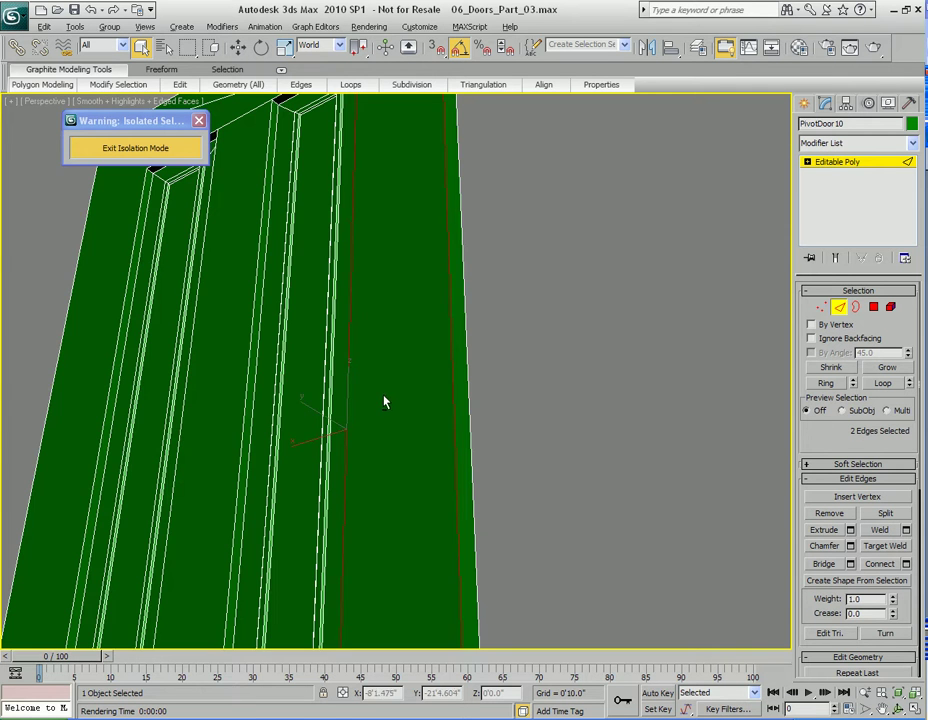
pyautogui.keyDown('alt'); pyautogui.moveTo(384, 402); pyautogui.dragTo(433, 408, button='middle'); pyautogui.keyUp('alt')
pyautogui.keyDown('alt'); pyautogui.moveTo(416, 324); pyautogui.dragTo(407, 384, button='middle'); pyautogui.keyUp('alt')
pyautogui.rightClick(404, 346)
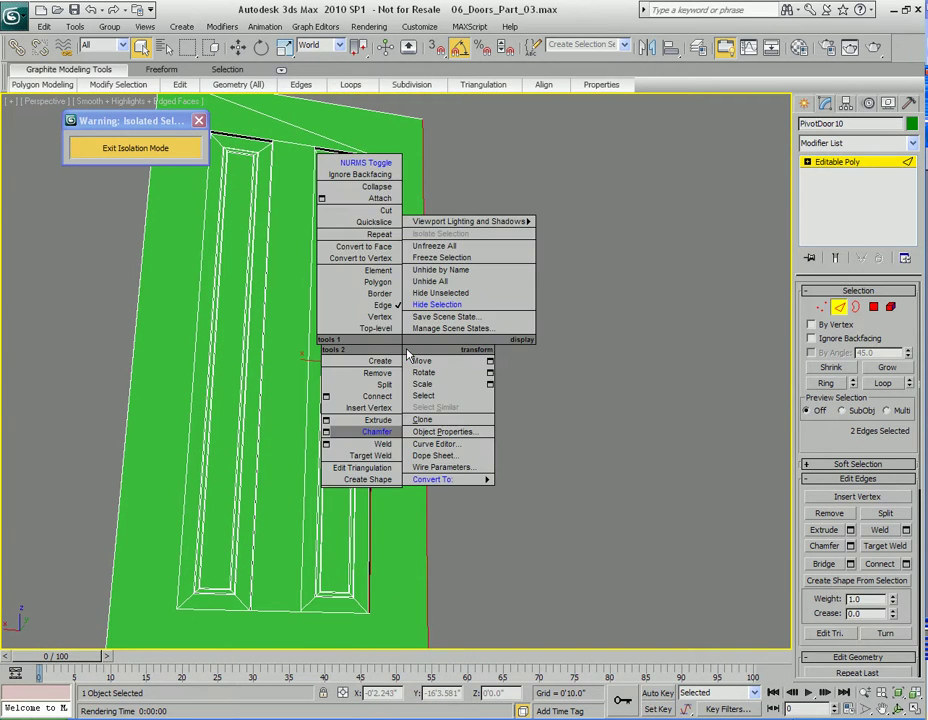
pyautogui.click(325, 396)
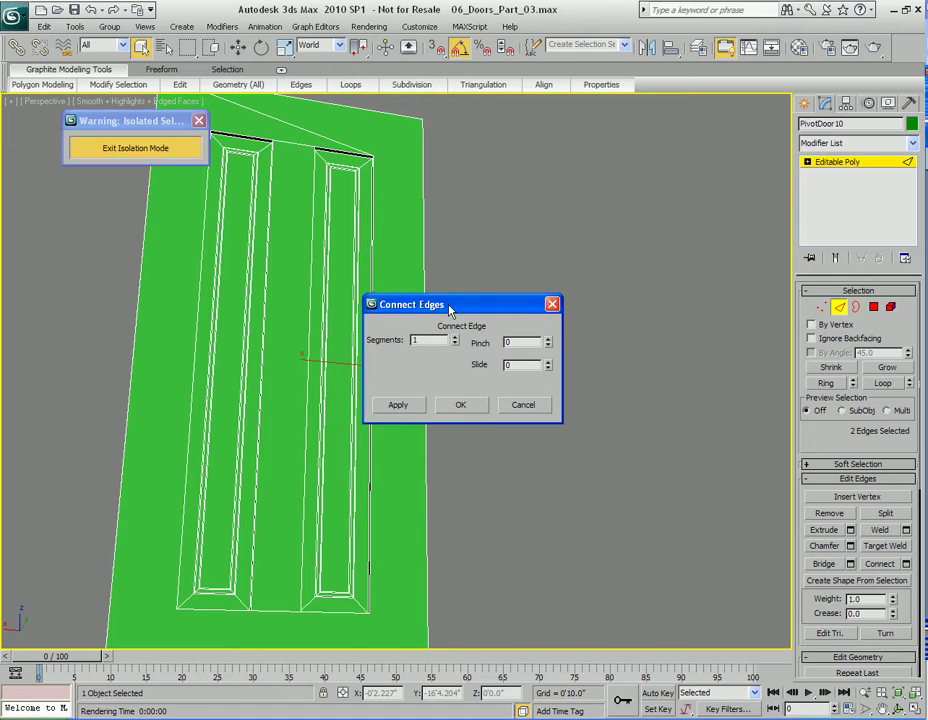
pyautogui.moveTo(452, 309); pyautogui.dragTo(562, 316)
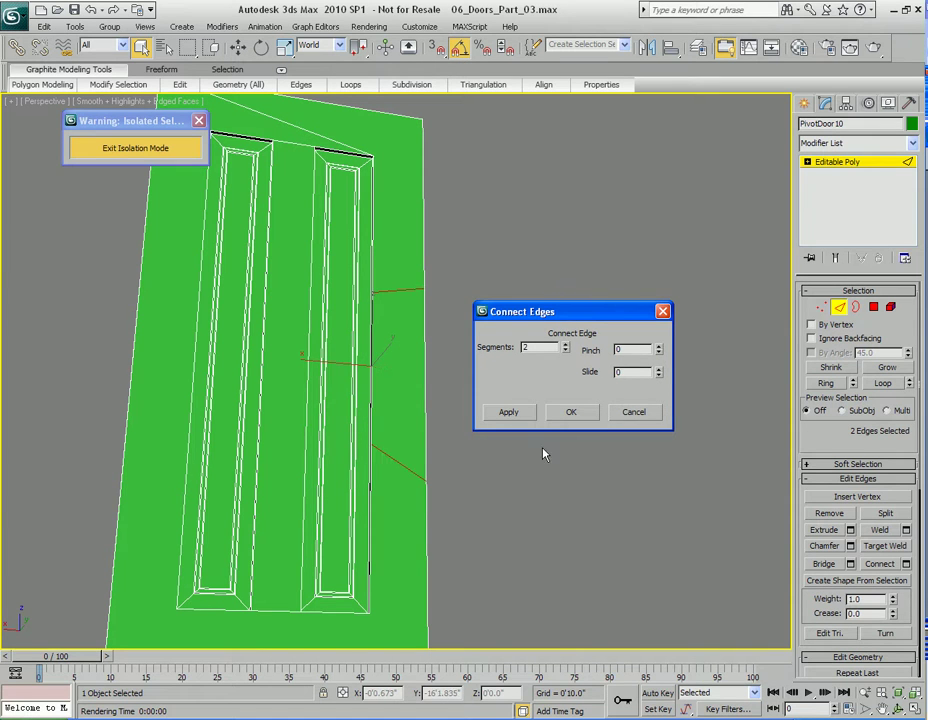
pyautogui.click(571, 413)
# Step: Level the stile's two new cross edges one at a time by making each planar along Y
pyautogui.keyDown('alt'); pyautogui.moveTo(574, 423); pyautogui.dragTo(408, 454, button='middle'); pyautogui.keyUp('alt')
pyautogui.scroll(3, 510, 480)
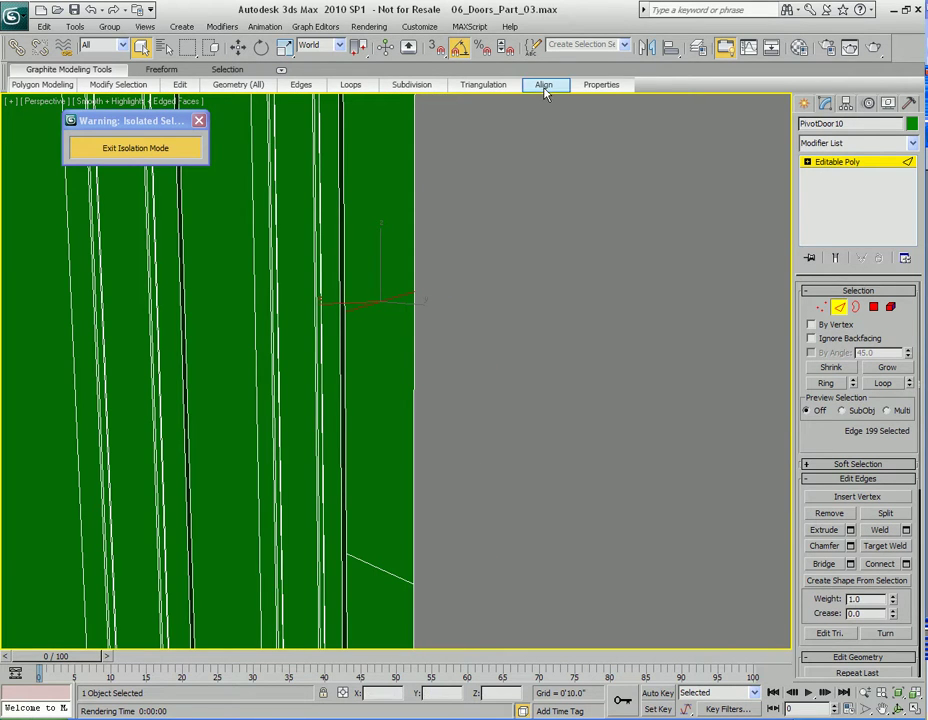
pyautogui.moveTo(545, 86)
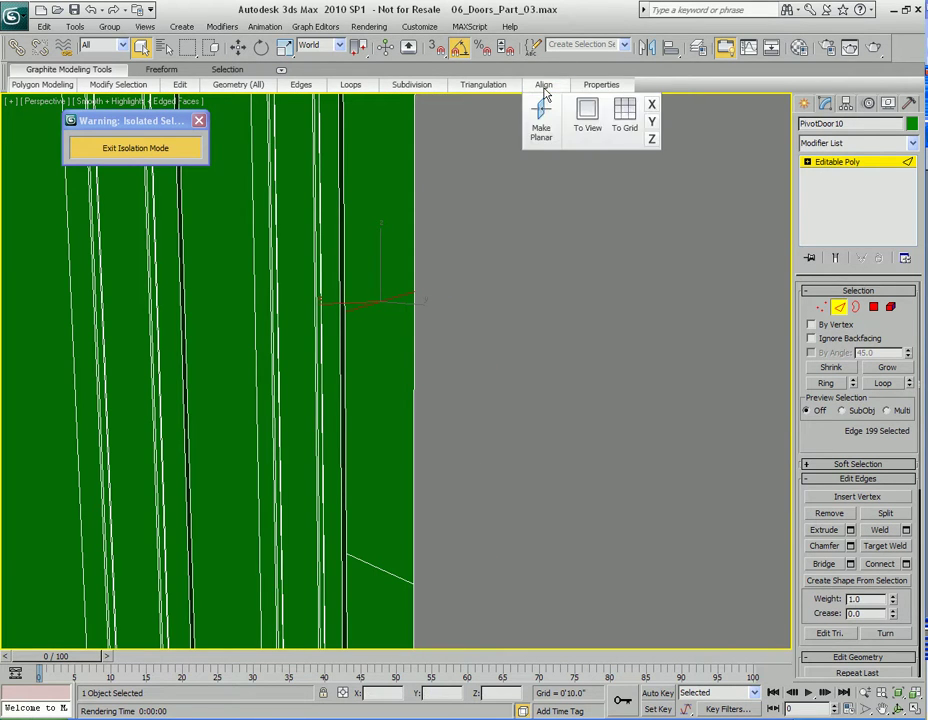
pyautogui.moveTo(371, 545)
pyautogui.keyDown('alt'); pyautogui.mouseDown(button='middle')
pyautogui.moveTo(371, 443)
pyautogui.moveTo(363, 545)
pyautogui.mouseUp(button='middle'); pyautogui.keyUp('alt')
pyautogui.click(652, 121)
pyautogui.moveTo(406, 460); pyautogui.dragTo(409, 379, button='middle')
pyautogui.keyDown('alt'); pyautogui.moveTo(409, 379); pyautogui.dragTo(435, 413, button='middle'); pyautogui.keyUp('alt')
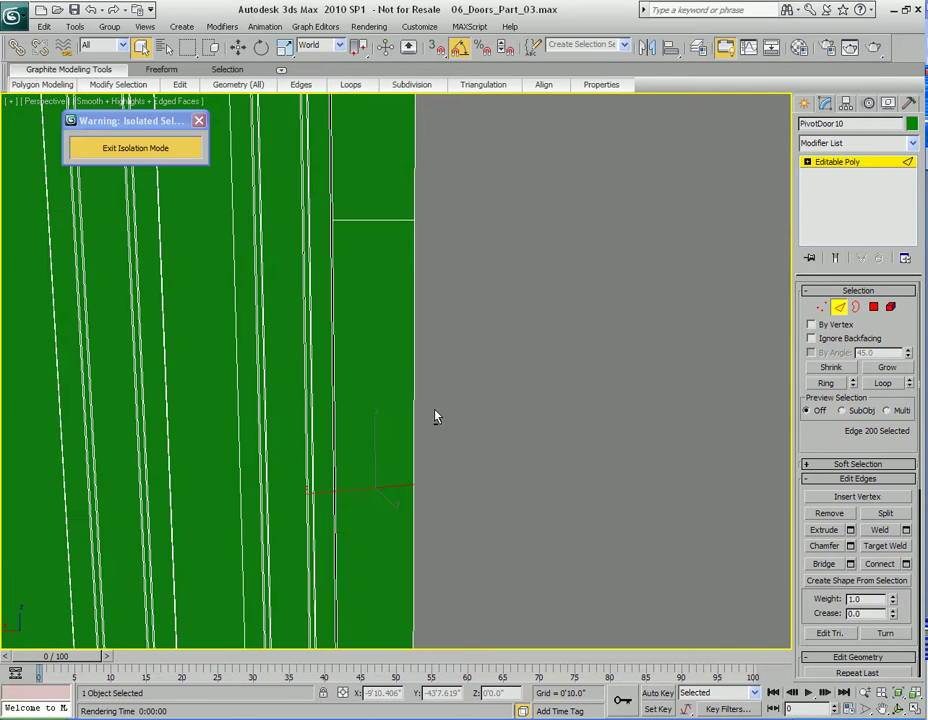
# Step: Select the stile polygon between the two cross edges and scale it down vertically to about a third of its height
pyautogui.press('4')
pyautogui.click(379, 393)
pyautogui.scroll(2, 429, 381)
pyautogui.press('f')
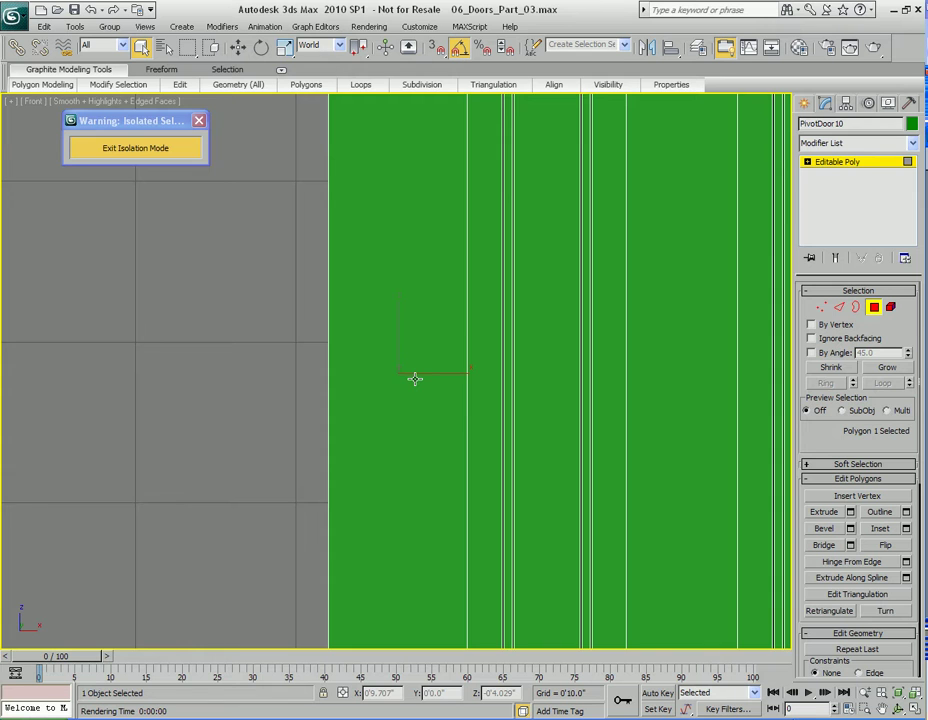
pyautogui.press('F3')
pyautogui.scroll(-5, 415, 378)
pyautogui.moveTo(401, 312); pyautogui.dragTo(395, 400)
pyautogui.press('q')
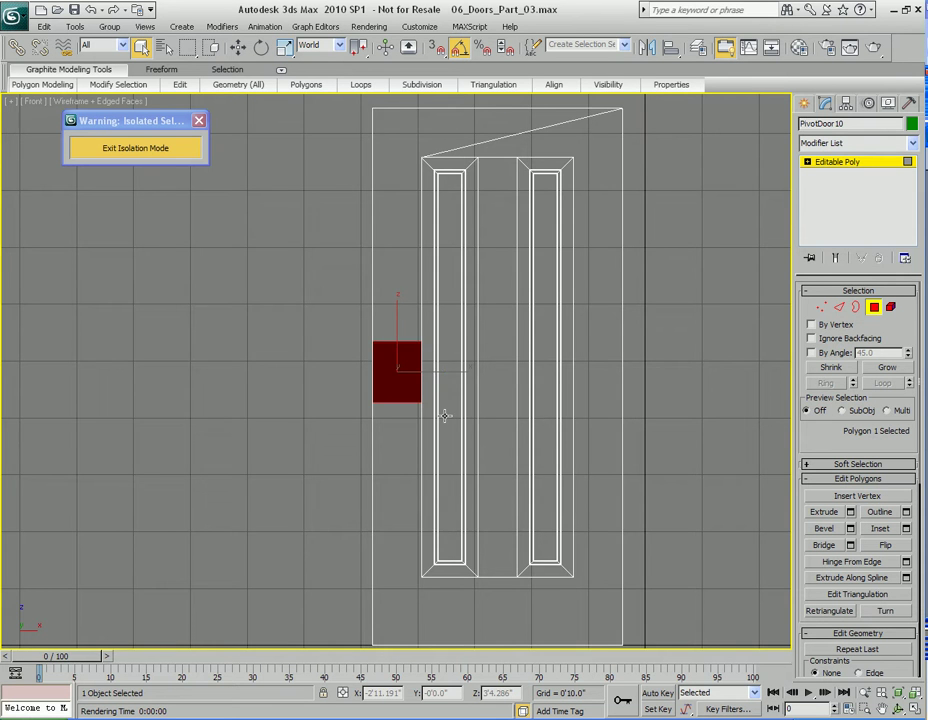
# Step: Set the absolute world Z position of the small stile polygon to 3'
pyautogui.press('p')
pyautogui.keyDown('alt'); pyautogui.moveTo(444, 416); pyautogui.dragTo(464, 416, button='middle'); pyautogui.keyUp('alt')
pyautogui.press('z')
pyautogui.keyDown('alt'); pyautogui.moveTo(363, 402); pyautogui.dragTo(518, 403, button='middle'); pyautogui.keyUp('alt')
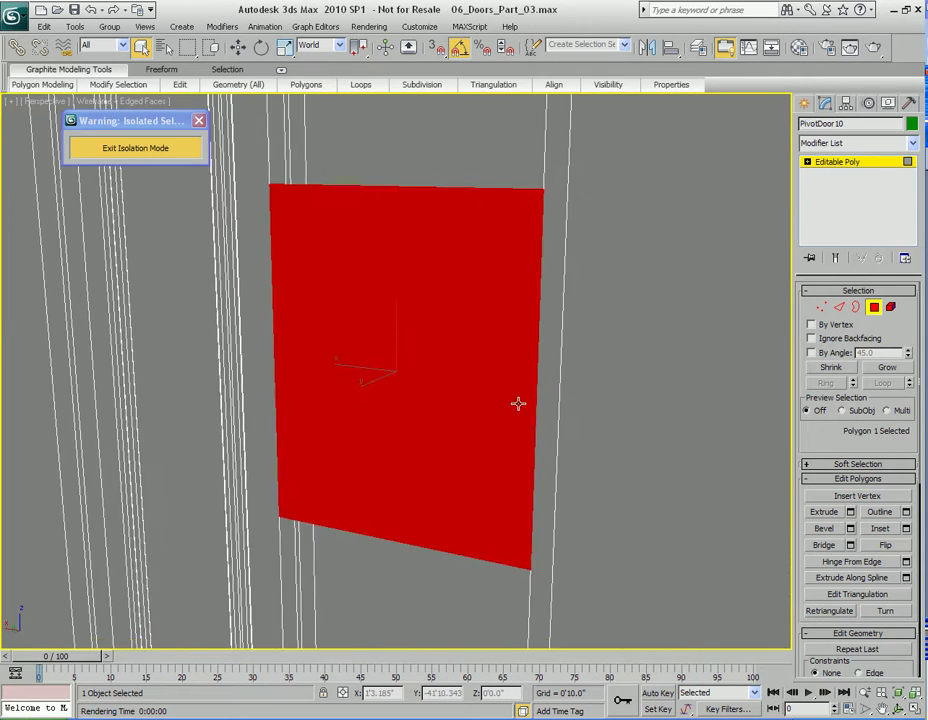
pyautogui.scroll(-5, 518, 403)
pyautogui.press('F3')
pyautogui.moveTo(385, 427)
pyautogui.keyDown('alt'); pyautogui.mouseDown(button='middle')
pyautogui.moveTo(441, 431)
pyautogui.moveTo(437, 368)
pyautogui.mouseUp(button='middle'); pyautogui.keyUp('alt')
pyautogui.press('w')
pyautogui.moveTo(399, 259); pyautogui.dragTo(393, 372)
pyautogui.keyDown('alt'); pyautogui.moveTo(393, 372); pyautogui.dragTo(415, 388, button='middle'); pyautogui.keyUp('alt')
pyautogui.press('F12')
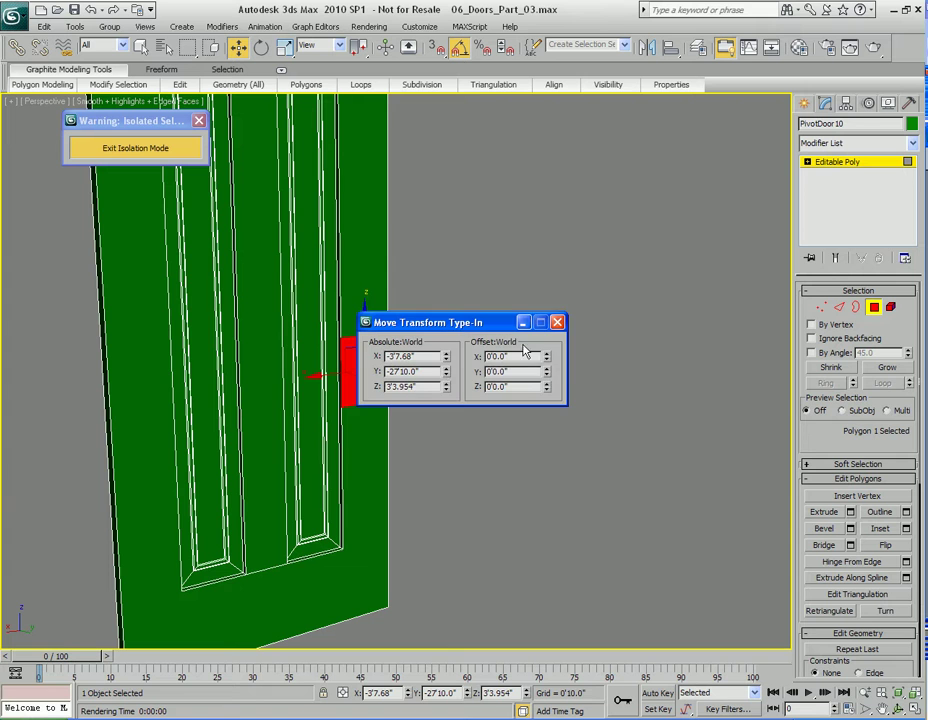
pyautogui.write("3'")
pyautogui.press('Return')
pyautogui.click(558, 323)
# Step: Raise the stile polygon to a height of about 3'6"
pyautogui.keyDown('alt'); pyautogui.moveTo(518, 363); pyautogui.dragTo(419, 398, button='middle'); pyautogui.keyUp('alt')
pyautogui.moveTo(475, 299); pyautogui.dragTo(478, 397, button='middle')
pyautogui.scroll(-3, 478, 382)
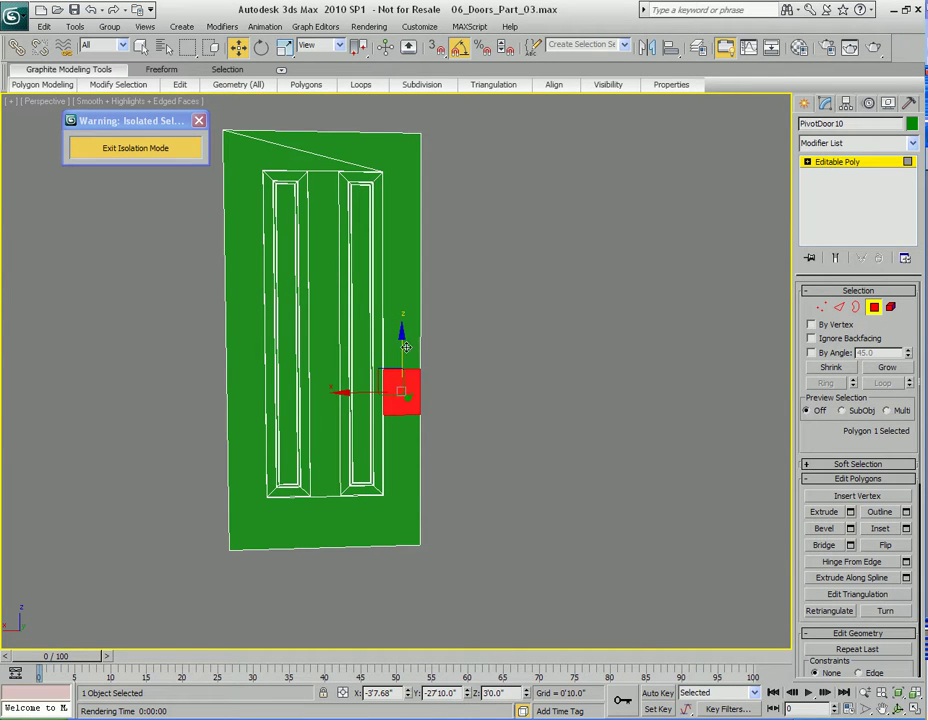
pyautogui.moveTo(402, 345)
pyautogui.keyDown('alt'); pyautogui.mouseDown(button='middle')
pyautogui.moveTo(450, 397)
pyautogui.moveTo(398, 359)
pyautogui.mouseUp(button='middle'); pyautogui.keyUp('alt')
pyautogui.moveTo(398, 300); pyautogui.dragTo(399, 317)
# Step: Inset the stile polygon to a narrow upright rectangle about a third of its width
pyautogui.keyDown('alt'); pyautogui.moveTo(399, 317); pyautogui.dragTo(439, 353, button='middle'); pyautogui.keyUp('alt')
pyautogui.scroll(4, 443, 406)
pyautogui.press('z')
pyautogui.scroll(-3, 443, 406)
pyautogui.press('q')
pyautogui.rightClick(432, 311)
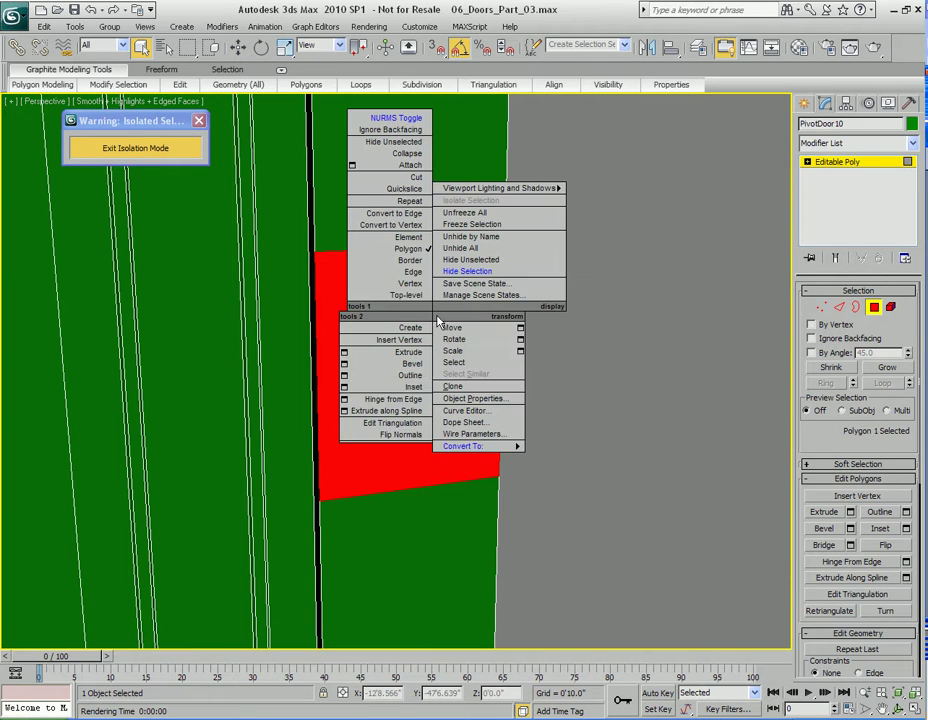
pyautogui.click(381, 391)
pyautogui.moveTo(435, 356)
pyautogui.mouseDown()
pyautogui.moveTo(437, 340)
pyautogui.moveTo(430, 345)
pyautogui.mouseUp()
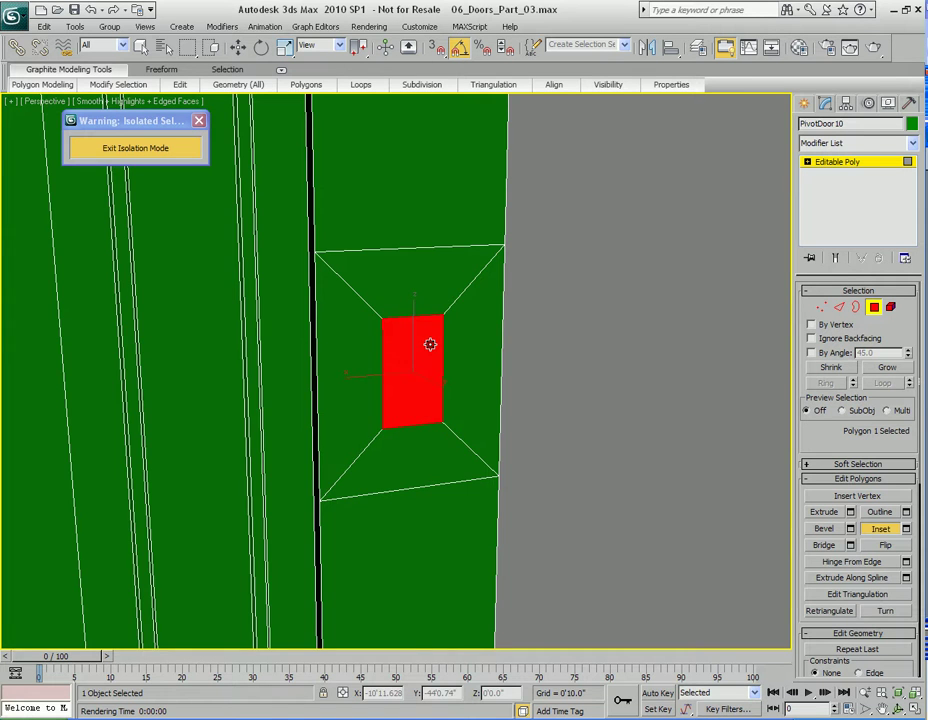
pyautogui.rightClick(430, 344)
# Step: Shift the inset polygon toward the door's outer edge to X about -3'9.7" and scale its height and width into a tall rectangle
pyautogui.keyDown('alt'); pyautogui.moveTo(430, 344); pyautogui.dragTo(483, 367, button='middle'); pyautogui.keyUp('alt')
pyautogui.press('w')
pyautogui.moveTo(360, 373); pyautogui.dragTo(400, 372)
pyautogui.press('r')
pyautogui.moveTo(466, 348); pyautogui.dragTo(466, 321)
pyautogui.scroll(-5, 460, 373)
pyautogui.scroll(5, 460, 373)
pyautogui.keyDown('alt'); pyautogui.moveTo(445, 364); pyautogui.dragTo(425, 374, button='middle'); pyautogui.keyUp('alt')
pyautogui.moveTo(340, 380); pyautogui.dragTo(364, 380)
pyautogui.press('w')
pyautogui.keyDown('alt'); pyautogui.moveTo(365, 379); pyautogui.dragTo(489, 379, button='middle'); pyautogui.keyUp('alt')
pyautogui.press('q')
pyautogui.scroll(4, 489, 379)
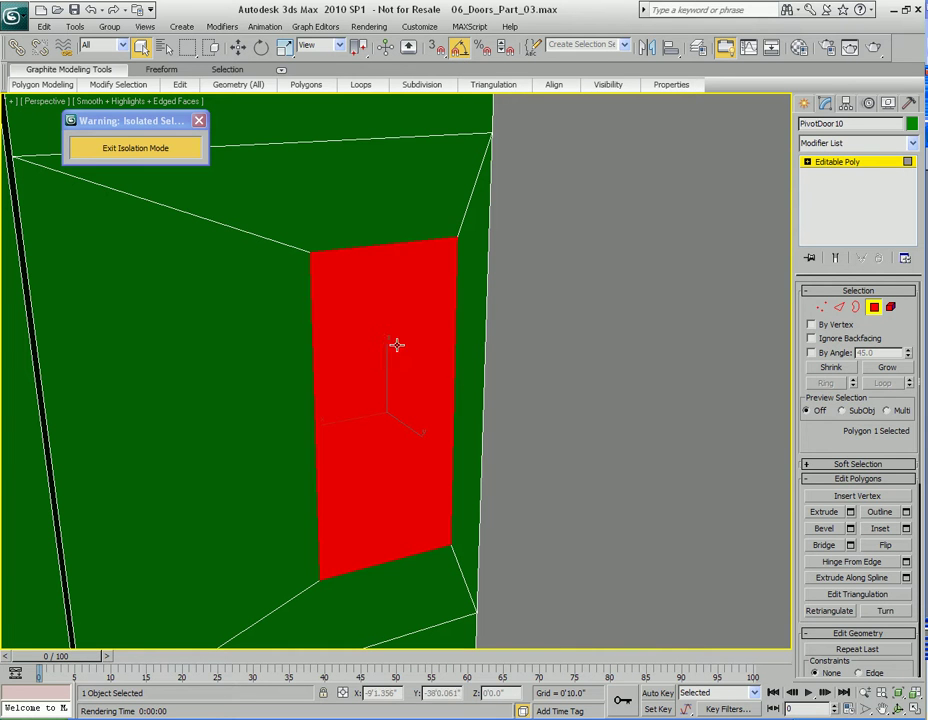
# Step: Extrude the inset polygon into the door and adjust it along Y to form a recess about 0.67" deep
pyautogui.hotkey('shift', 'e')
pyautogui.moveTo(394, 360); pyautogui.dragTo(394, 366)
pyautogui.press('w')
pyautogui.keyDown('alt'); pyautogui.moveTo(406, 423); pyautogui.dragTo(399, 398, button='middle'); pyautogui.keyUp('alt')
pyautogui.moveTo(385, 409); pyautogui.dragTo(386, 412)
pyautogui.keyDown('alt'); pyautogui.moveTo(386, 412); pyautogui.dragTo(468, 406, button='middle'); pyautogui.keyUp('alt')
pyautogui.press('q')
pyautogui.press('w')
pyautogui.press('q')
pyautogui.keyDown('alt'); pyautogui.moveTo(404, 388); pyautogui.dragTo(470, 390, button='middle'); pyautogui.keyUp('alt')
pyautogui.keyDown('alt'); pyautogui.moveTo(439, 335); pyautogui.dragTo(380, 406, button='middle'); pyautogui.keyUp('alt')
pyautogui.press('w')
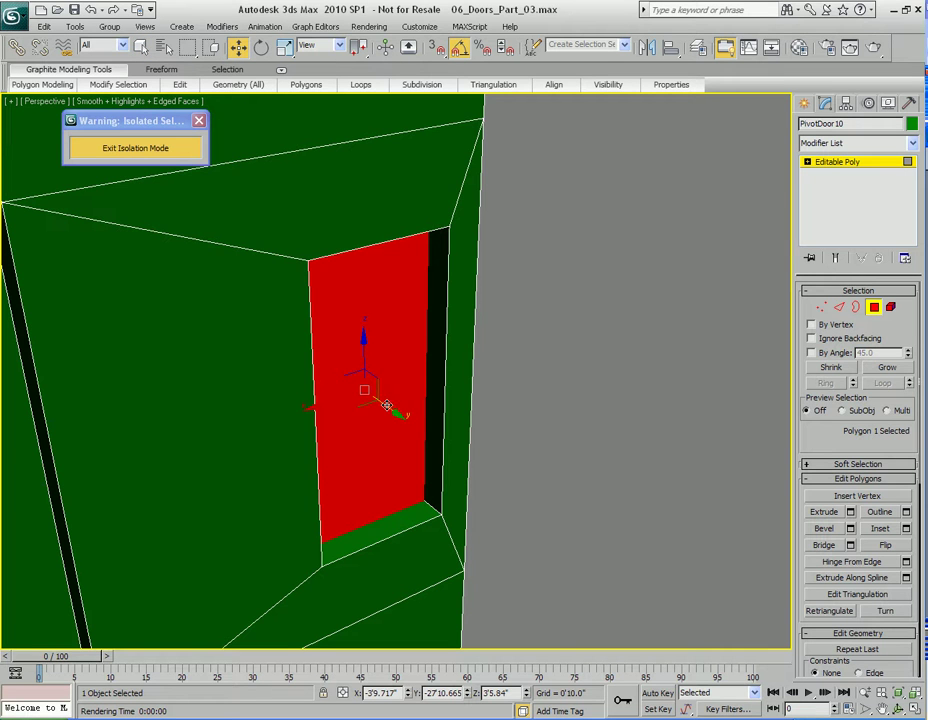
# Step: Clone the recess's back polygon about 0.82" outward along Y as the separate object Object01
pyautogui.moveTo(388, 407); pyautogui.dragTo(410, 421)
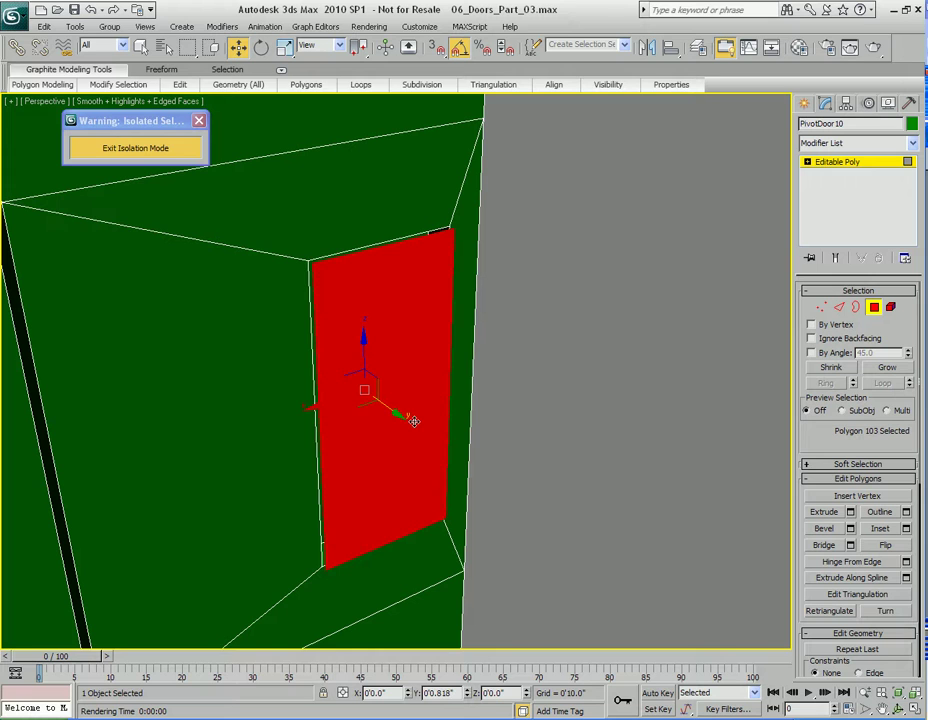
pyautogui.keyDown('shift'); pyautogui.moveTo(415, 421); pyautogui.dragTo(414, 423); pyautogui.keyUp('shift')
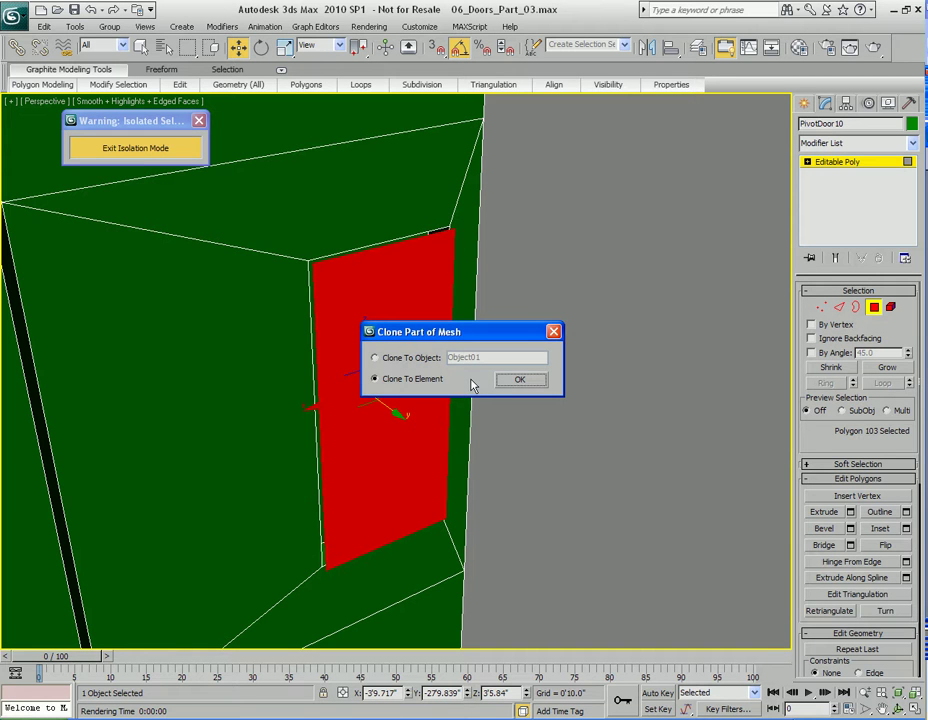
pyautogui.click(422, 362)
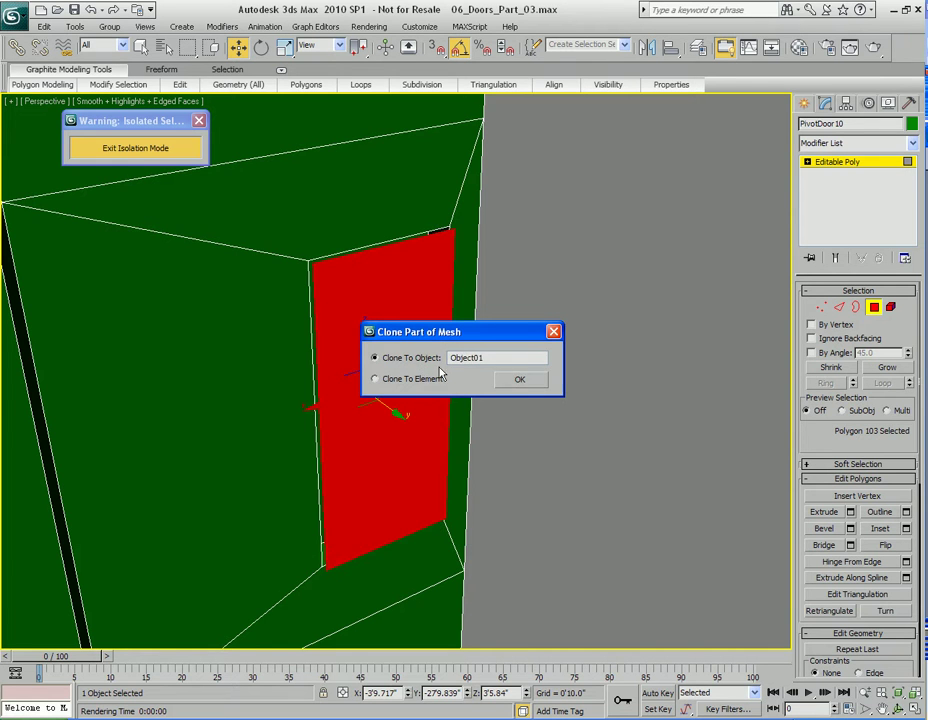
pyautogui.click(520, 382)
pyautogui.press('4')
pyautogui.click(426, 341)
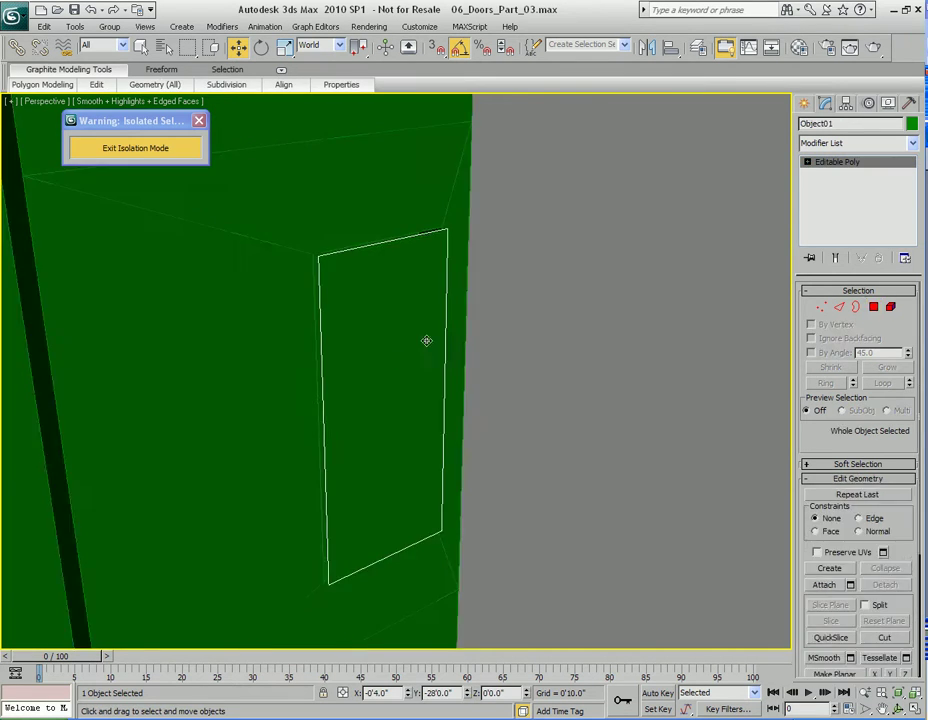
# Step: Change the wireframe colour of Object01 to light blue
pyautogui.click(911, 123)
pyautogui.click(505, 307)
pyautogui.click(536, 445)
pyautogui.keyDown('alt'); pyautogui.moveTo(470, 385); pyautogui.dragTo(425, 321, button='middle'); pyautogui.keyUp('alt')
# Step: Select the polygon of Object01 and scale it to about 105% in X and Z so it overlaps the recess
pyautogui.press('4')
pyautogui.moveTo(466, 358)
pyautogui.keyDown('alt'); pyautogui.mouseDown(button='middle')
pyautogui.moveTo(474, 356)
pyautogui.moveTo(470, 371)
pyautogui.moveTo(518, 377)
pyautogui.moveTo(471, 379)
pyautogui.moveTo(445, 356)
pyautogui.moveTo(466, 372)
pyautogui.mouseUp(button='middle'); pyautogui.keyUp('alt')
pyautogui.click(450, 369)
pyautogui.keyDown('alt'); pyautogui.moveTo(461, 424); pyautogui.dragTo(494, 411, button='middle'); pyautogui.keyUp('alt')
pyautogui.press('r')
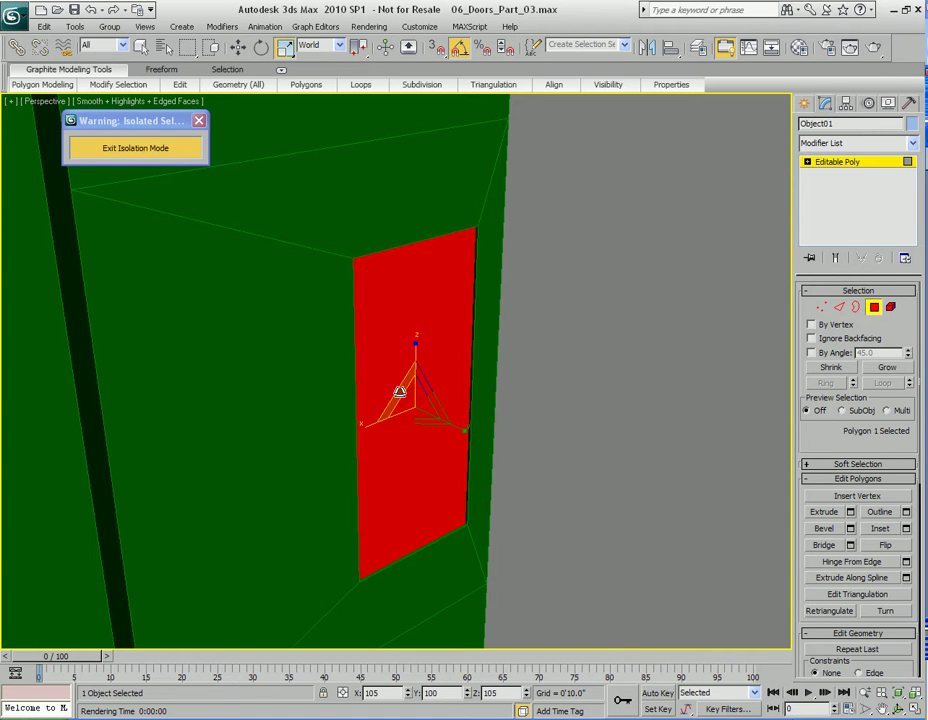
pyautogui.keyDown('alt'); pyautogui.moveTo(402, 388); pyautogui.dragTo(457, 350, button='middle'); pyautogui.keyUp('alt')
# Step: Extrude the polygon of Object01 outward into a box in front of the door
pyautogui.hotkey('alt', 'x')
pyautogui.press('F3')
pyautogui.hotkey('shift', 'e')
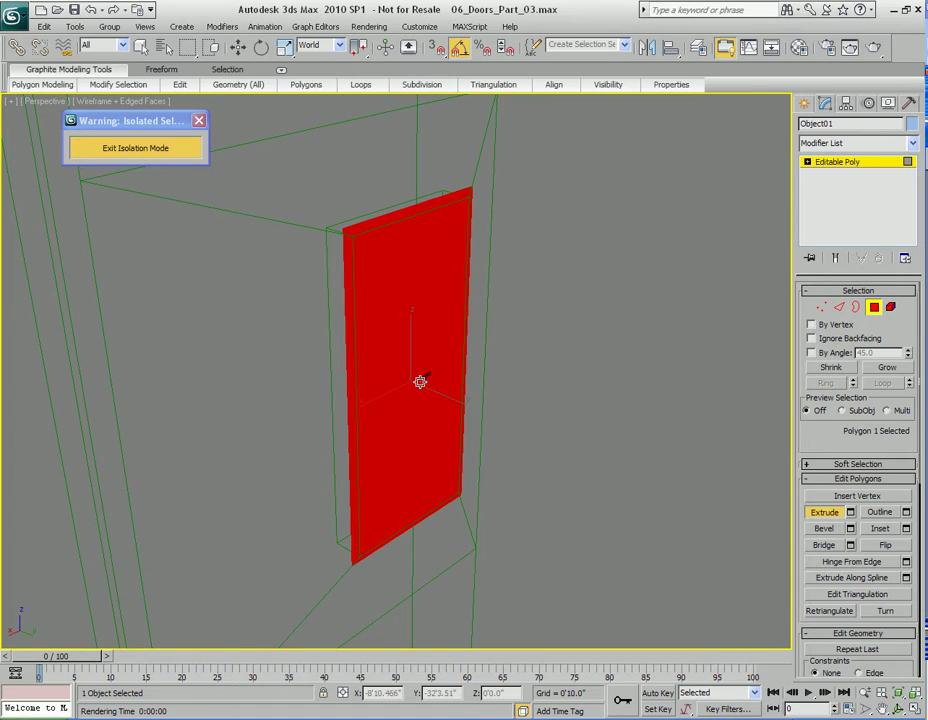
pyautogui.moveTo(413, 358); pyautogui.dragTo(412, 356)
pyautogui.rightClick(453, 357)
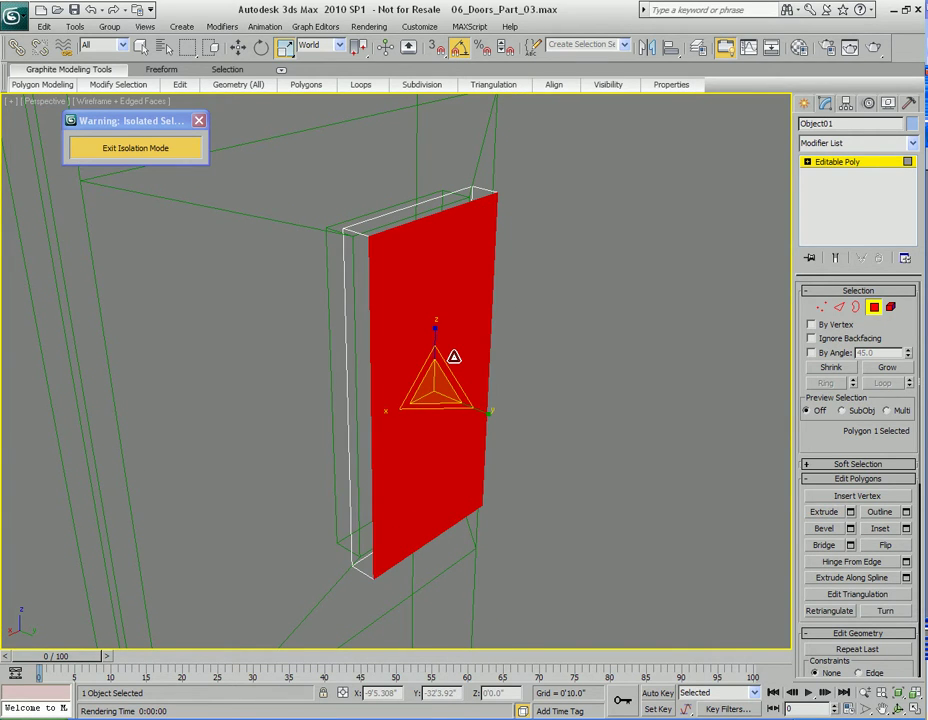
pyautogui.press('F3')
# Step: Push the front face of Object01 back along Y to leave a thin plate just proud of the door
pyautogui.moveTo(454, 357)
pyautogui.keyDown('alt'); pyautogui.mouseDown(button='middle')
pyautogui.moveTo(458, 350)
pyautogui.moveTo(476, 362)
pyautogui.mouseUp(button='middle'); pyautogui.keyUp('alt')
pyautogui.press('w')
pyautogui.moveTo(469, 398); pyautogui.dragTo(452, 391)
pyautogui.keyDown('alt'); pyautogui.moveTo(452, 391); pyautogui.dragTo(516, 407, button='middle'); pyautogui.keyUp('alt')
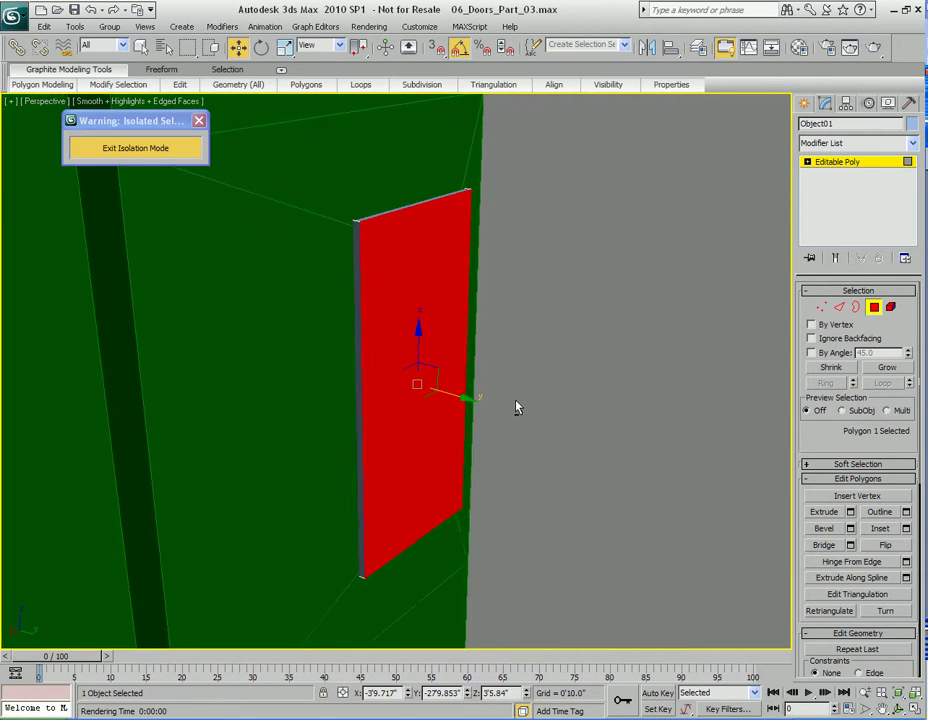
pyautogui.scroll(3, 516, 407)
pyautogui.moveTo(462, 403); pyautogui.dragTo(459, 401)
pyautogui.keyDown('alt'); pyautogui.moveTo(459, 401); pyautogui.dragTo(483, 381, button='middle'); pyautogui.keyUp('alt')
# Step: Inset the front face of Object01 to form a border around the plate
pyautogui.rightClick(452, 289)
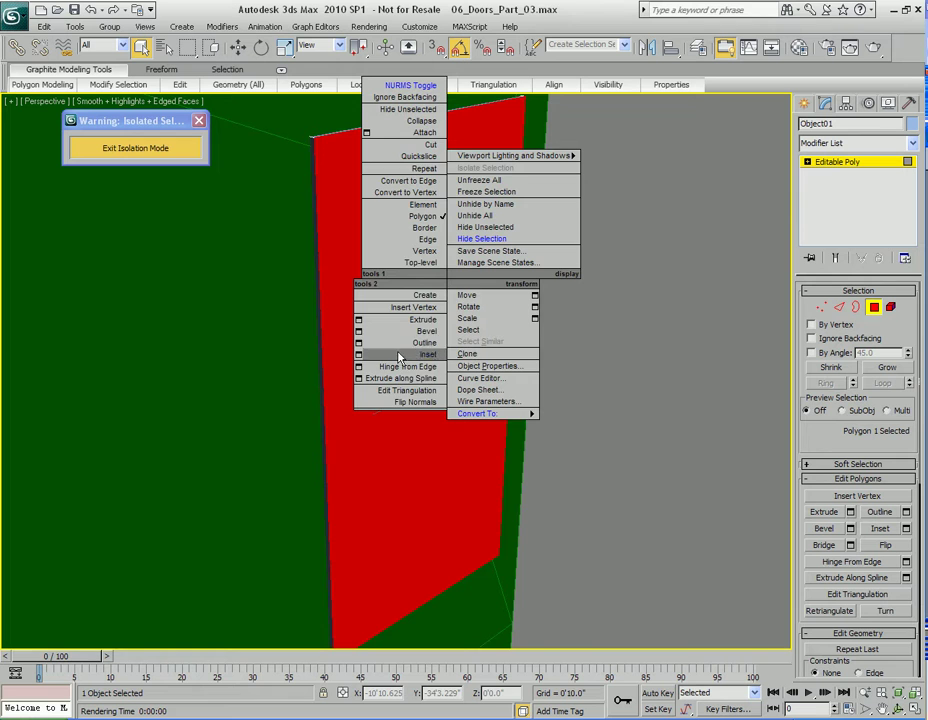
pyautogui.click(427, 354)
pyautogui.moveTo(398, 354); pyautogui.dragTo(432, 319)
pyautogui.rightClick(433, 320)
# Step: Enlarge the inset face uniformly to about 109%, then widen it to about 112% in X for an even, thin rim
pyautogui.press('r')
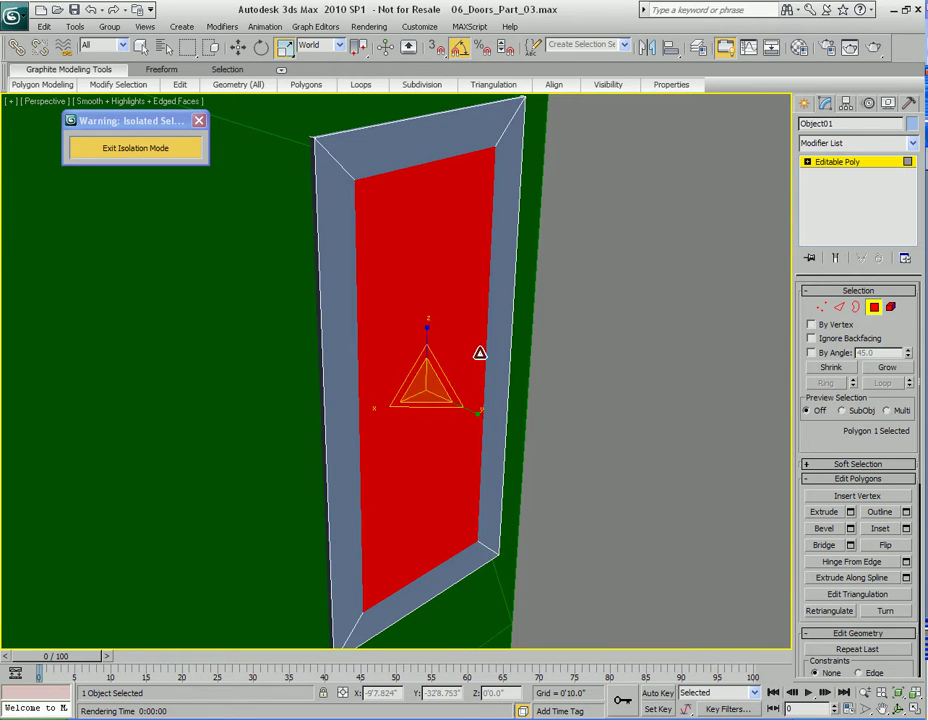
pyautogui.moveTo(410, 385); pyautogui.dragTo(411, 373)
pyautogui.keyDown('alt'); pyautogui.moveTo(411, 373); pyautogui.dragTo(456, 364, button='middle'); pyautogui.keyUp('alt')
pyautogui.hotkey('ctrl', 'z')
pyautogui.moveTo(425, 395); pyautogui.dragTo(420, 388)
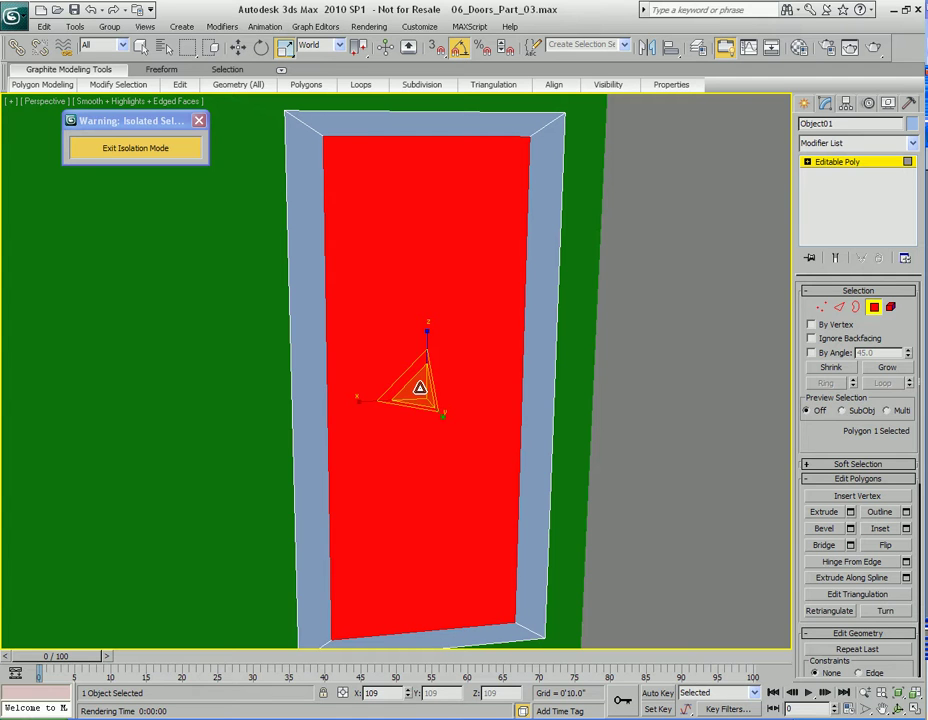
pyautogui.moveTo(358, 400); pyautogui.dragTo(354, 400)
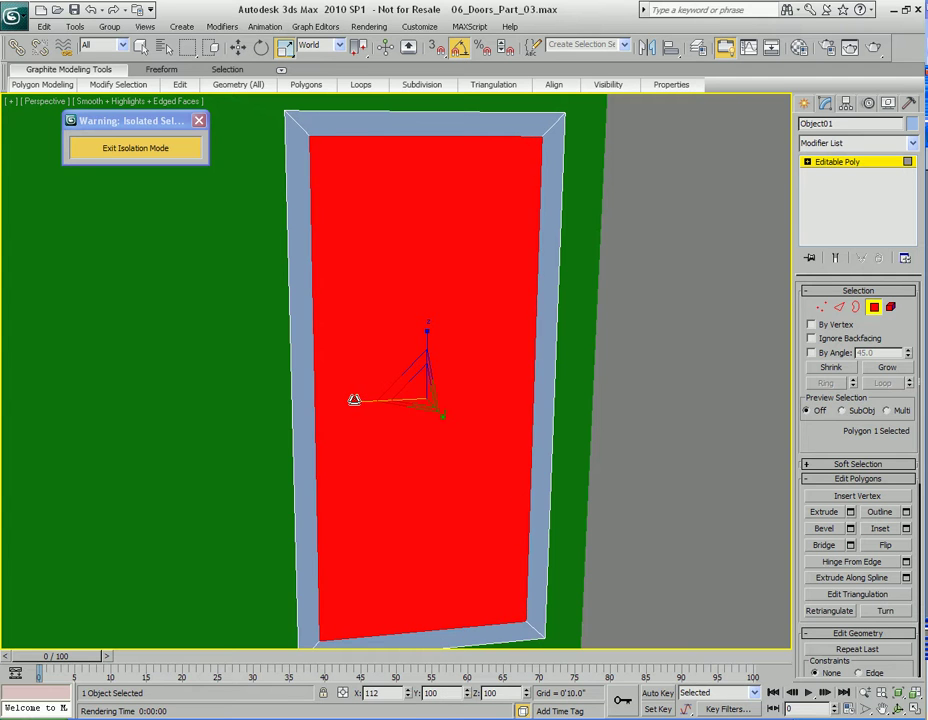
# Step: Extrude the inset face inward to hollow out the pull, keeping its back face in front of the door's recess
pyautogui.moveTo(416, 379)
pyautogui.keyDown('alt'); pyautogui.mouseDown(button='middle')
pyautogui.moveTo(460, 379)
pyautogui.moveTo(425, 354)
pyautogui.moveTo(472, 385)
pyautogui.moveTo(464, 346)
pyautogui.moveTo(444, 408)
pyautogui.mouseUp(button='middle'); pyautogui.keyUp('alt')
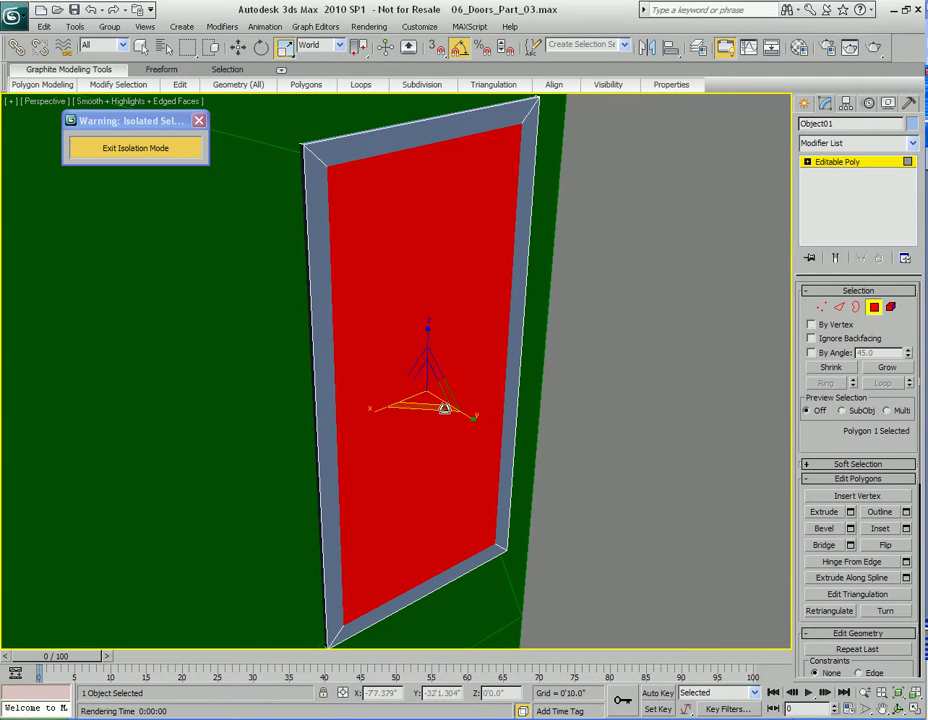
pyautogui.press('Delete')
pyautogui.press('w')
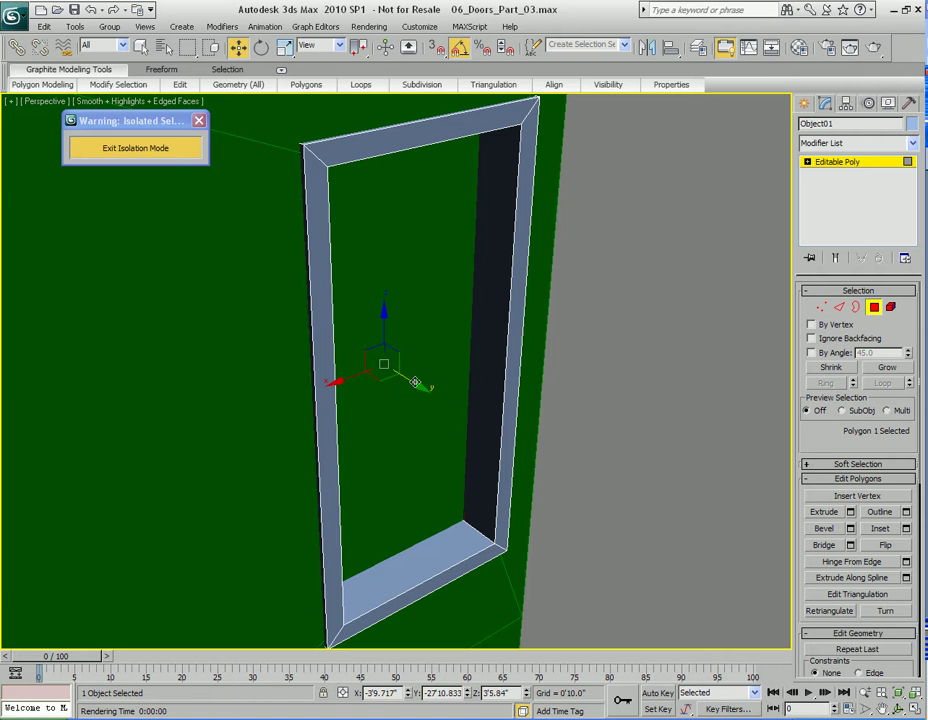
pyautogui.hotkey('ctrl', 'z')
pyautogui.hotkey('ctrl', 'y')
pyautogui.hotkey('ctrl', 'z')
pyautogui.press('q')
pyautogui.keyDown('alt'); pyautogui.moveTo(433, 387); pyautogui.dragTo(465, 381, button='middle'); pyautogui.keyUp('alt')
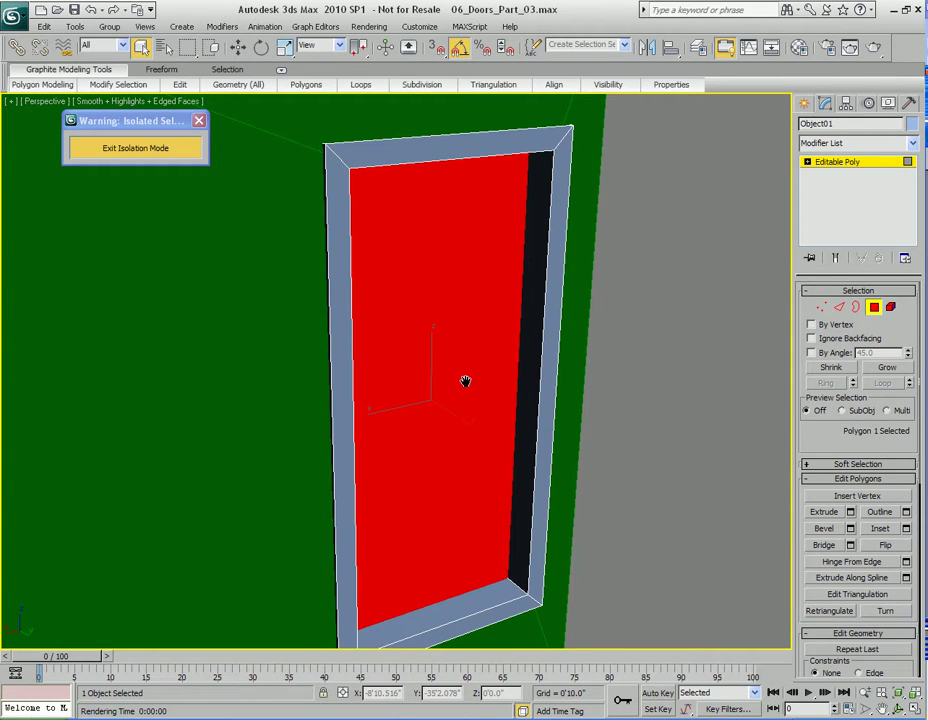
# Step: Turn on NURMS subdivision for Object01 and set the display iterations to 2
pyautogui.rightClick(454, 361)
pyautogui.click(405, 13)
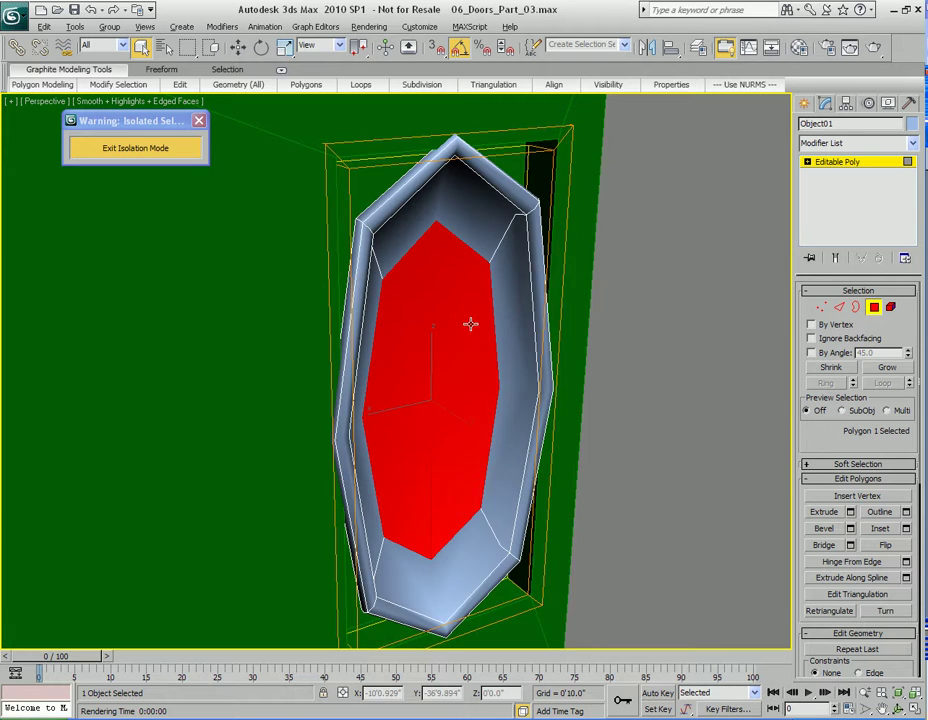
pyautogui.rightClick(821, 450)
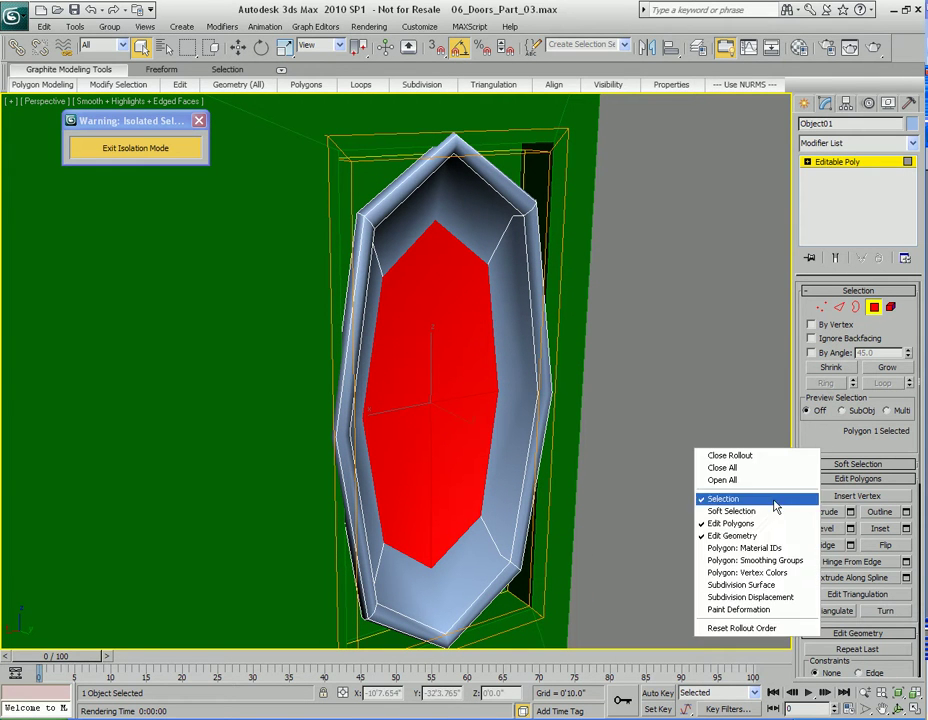
pyautogui.click(741, 584)
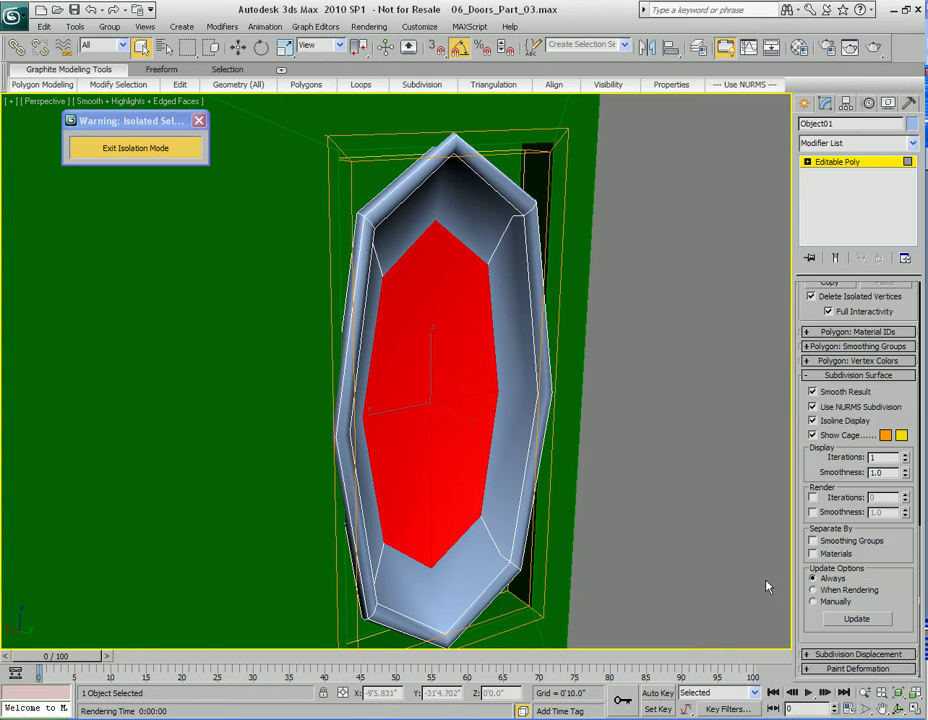
pyautogui.click(905, 455)
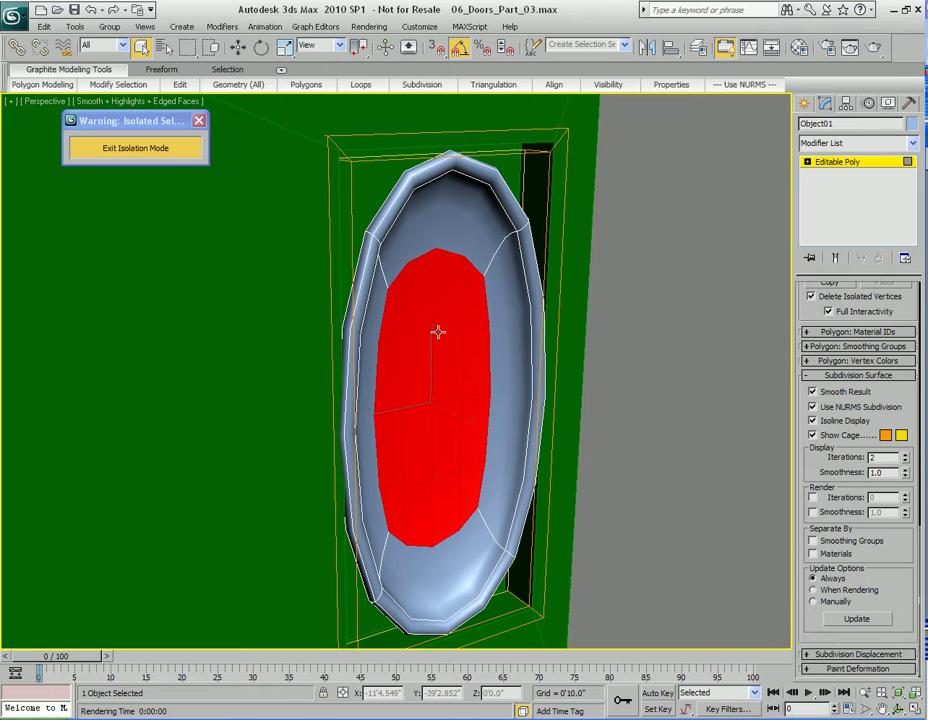
# Step: Select the corner edges of Object01's cage and extend the selection along their edge loops
pyautogui.keyDown('alt'); pyautogui.moveTo(437, 331); pyautogui.dragTo(495, 264, button='middle'); pyautogui.keyUp('alt')
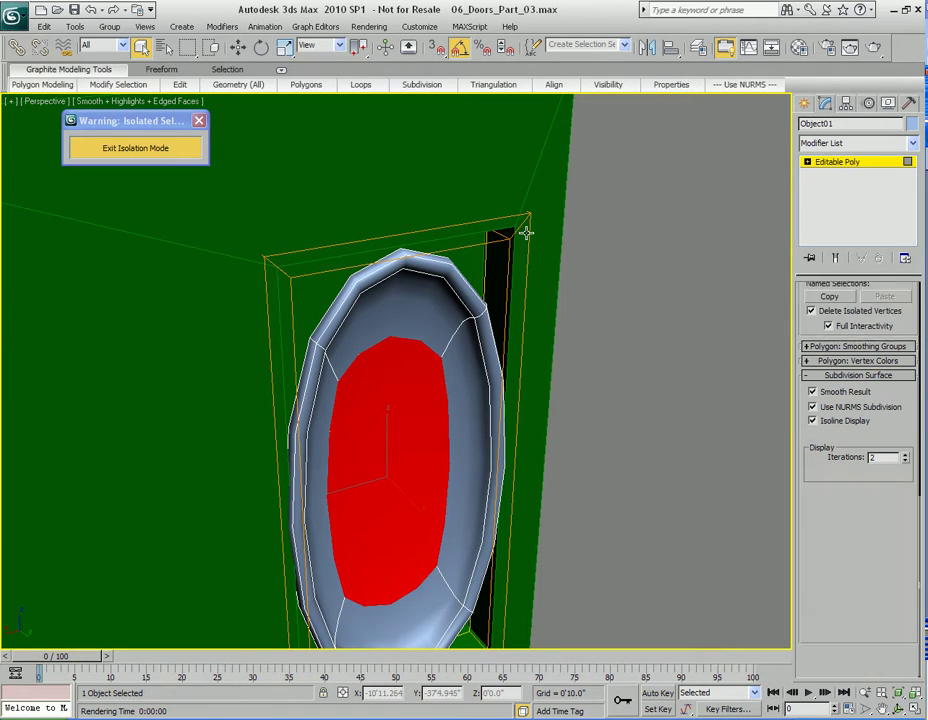
pyautogui.press('2')
pyautogui.click(522, 224)
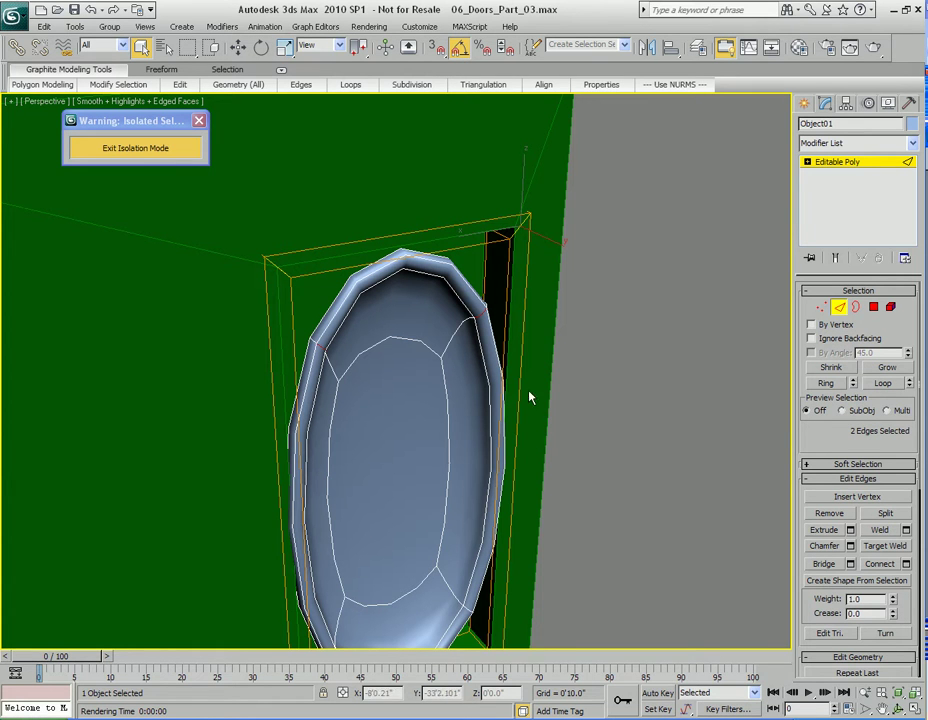
pyautogui.keyDown('alt'); pyautogui.moveTo(530, 398); pyautogui.dragTo(481, 430, button='middle'); pyautogui.keyUp('alt')
pyautogui.keyDown('ctrl'); pyautogui.click(477, 409); pyautogui.keyUp('ctrl')
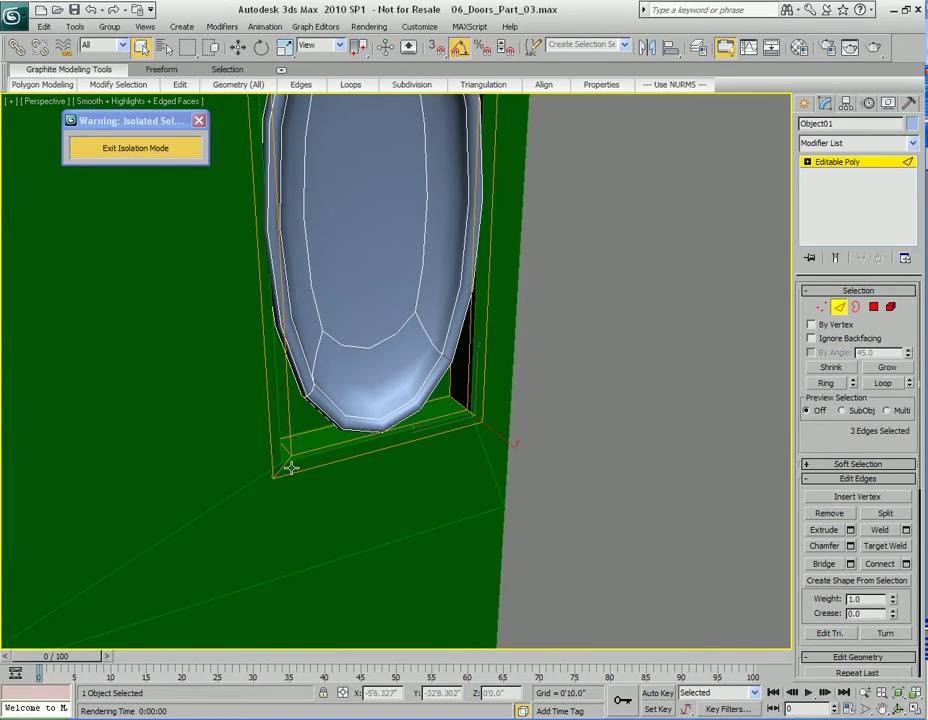
pyautogui.click(880, 384)
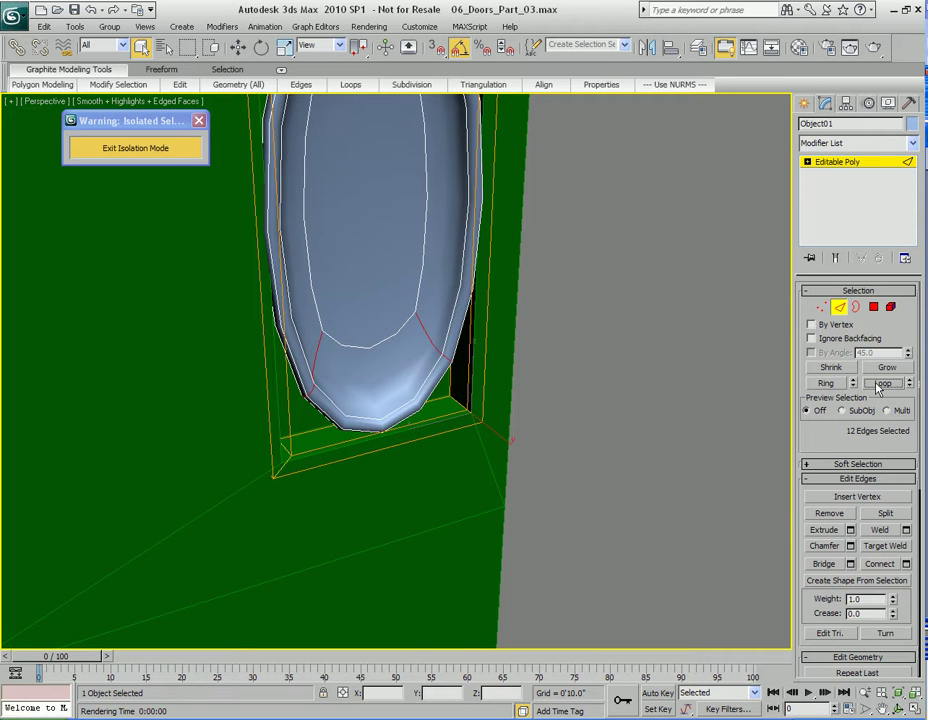
# Step: Chamfer the selected corner edges of the finger pull with an amount of 0'0.129" and 2 segments
pyautogui.keyDown('alt'); pyautogui.moveTo(484, 266); pyautogui.dragTo(398, 210, button='middle'); pyautogui.keyUp('alt')
pyautogui.rightClick(394, 206)
pyautogui.click(313, 287)
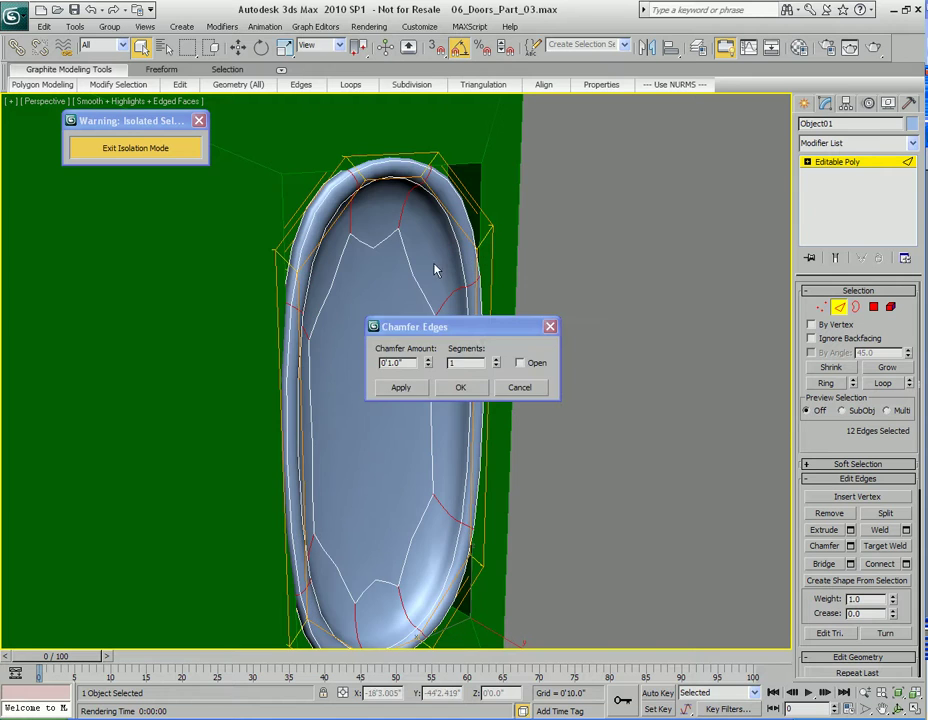
pyautogui.moveTo(455, 329); pyautogui.dragTo(633, 292)
pyautogui.moveTo(607, 333); pyautogui.dragTo(607, 399)
pyautogui.scroll(5, 356, 165)
pyautogui.moveTo(351, 208); pyautogui.dragTo(400, 269, button='middle')
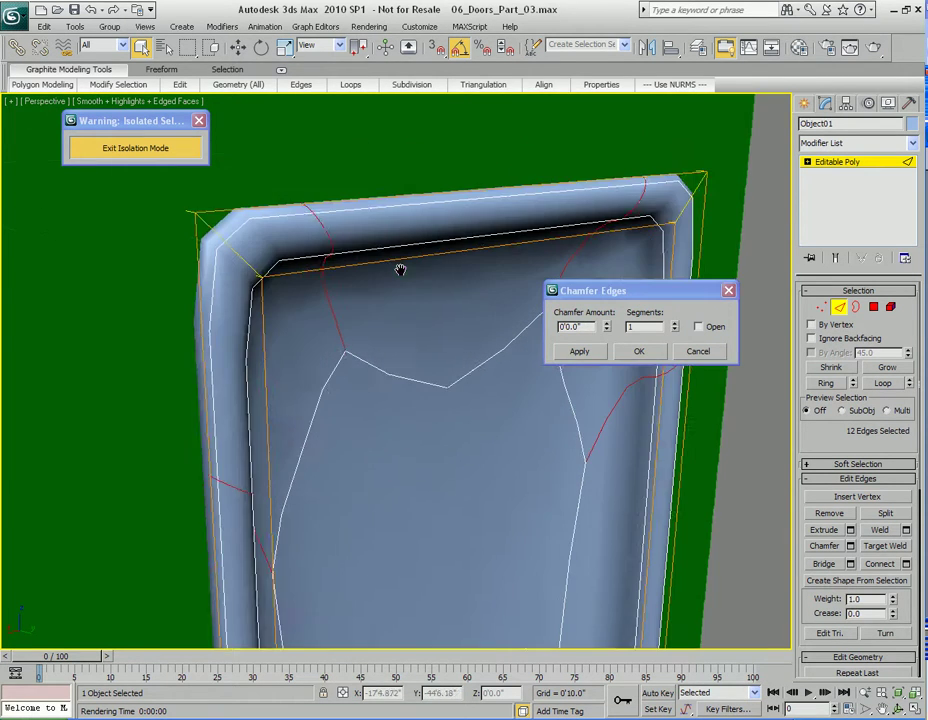
pyautogui.moveTo(447, 242); pyautogui.dragTo(410, 252, button='middle')
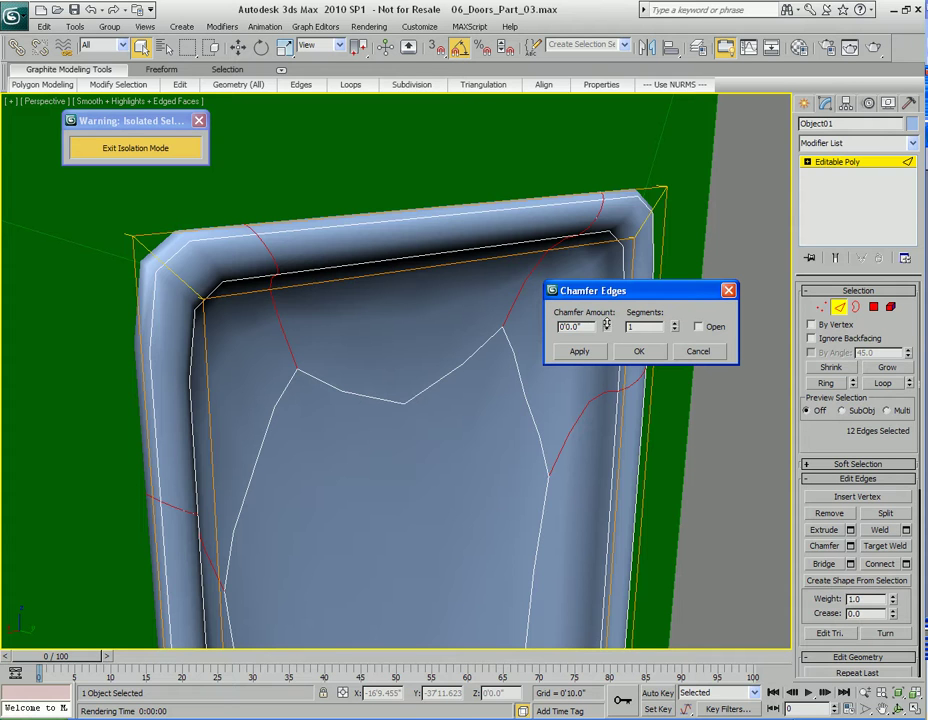
pyautogui.moveTo(606, 325); pyautogui.dragTo(621, 318)
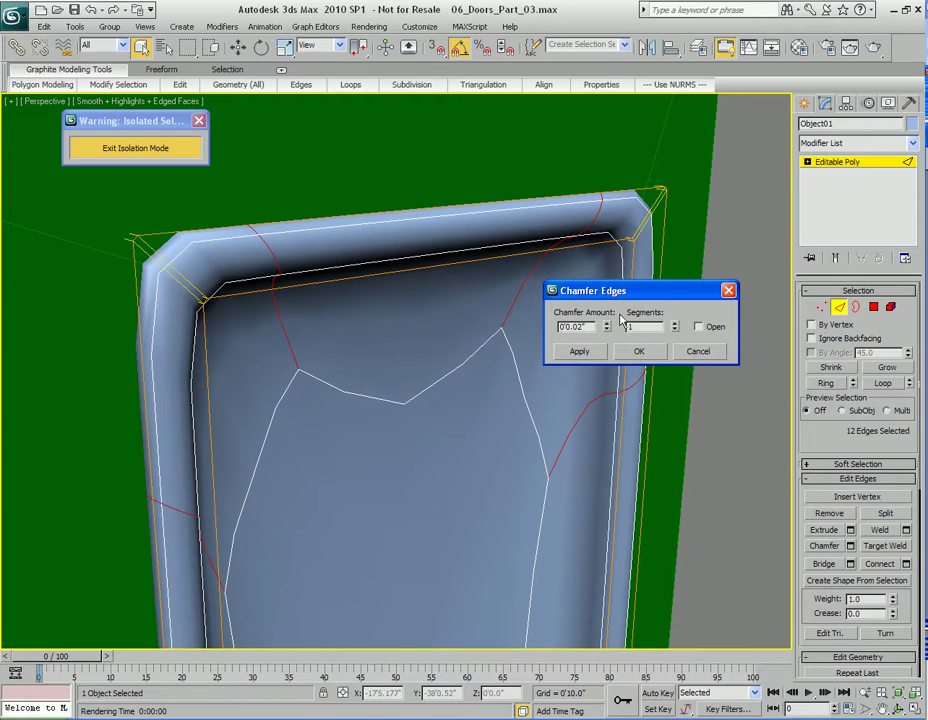
pyautogui.click(675, 324)
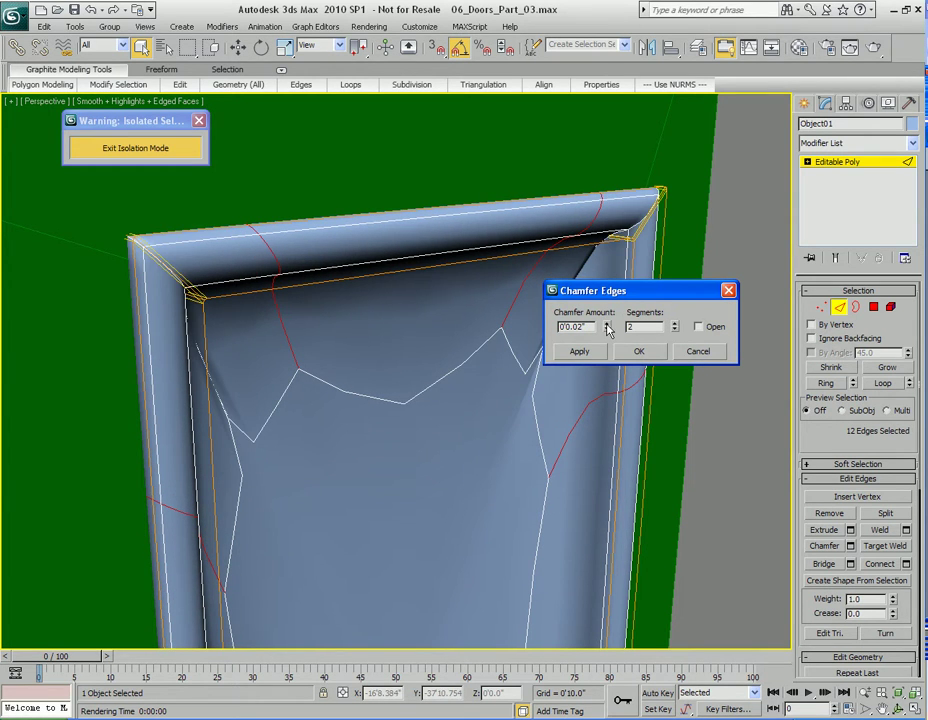
pyautogui.moveTo(606, 330); pyautogui.dragTo(590, 245)
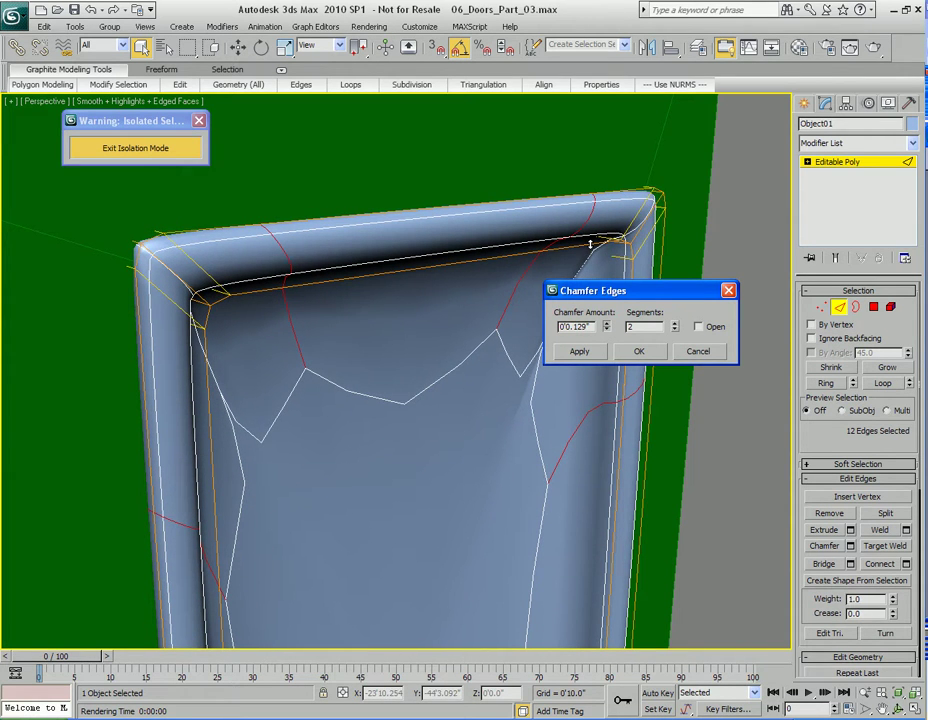
# Step: Test-render the finger pull's rounded corners and accept the corner chamfer
pyautogui.hotkey('shift', 'q')
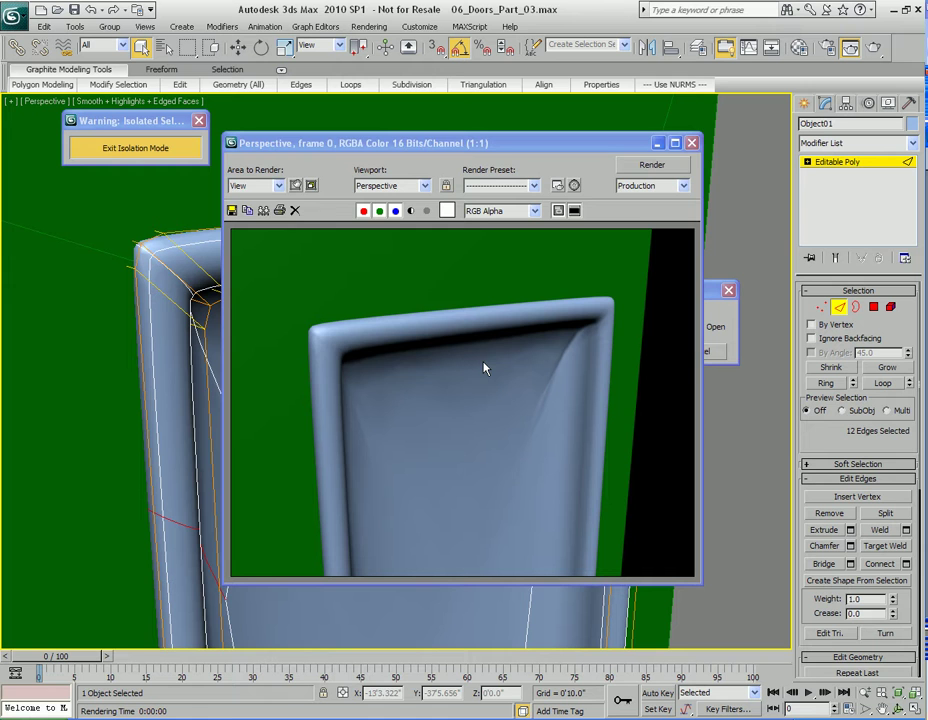
pyautogui.click(691, 143)
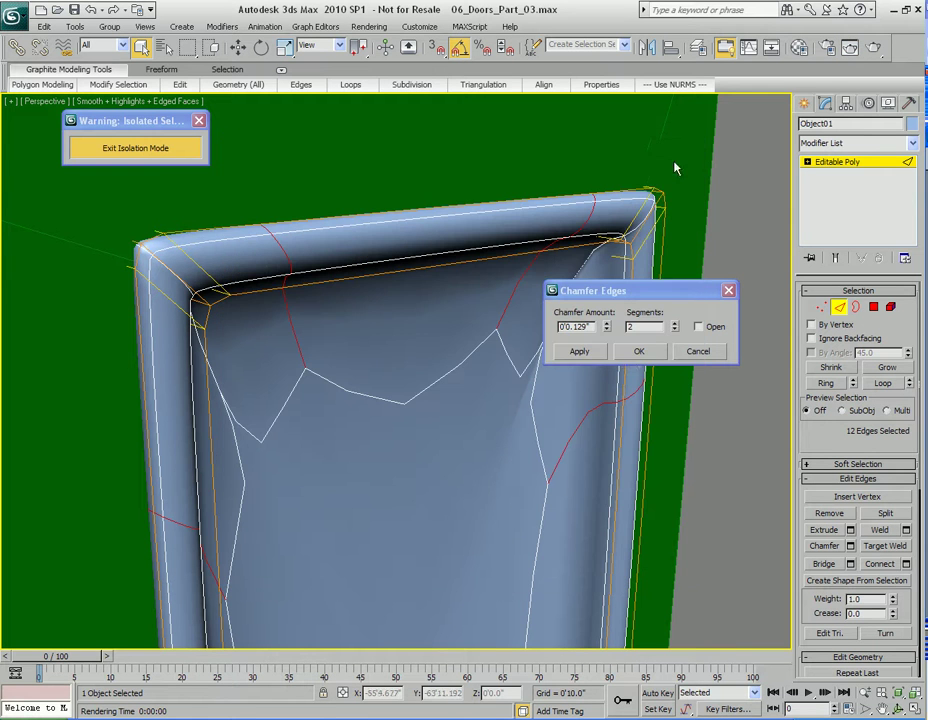
pyautogui.click(648, 351)
# Step: Select the finger pull's recessed back face in wireframe display and convert the selection to its perimeter edges
pyautogui.moveTo(603, 377); pyautogui.dragTo(514, 267, button='middle')
pyautogui.scroll(-3, 545, 340)
pyautogui.press('4')
pyautogui.click(430, 272)
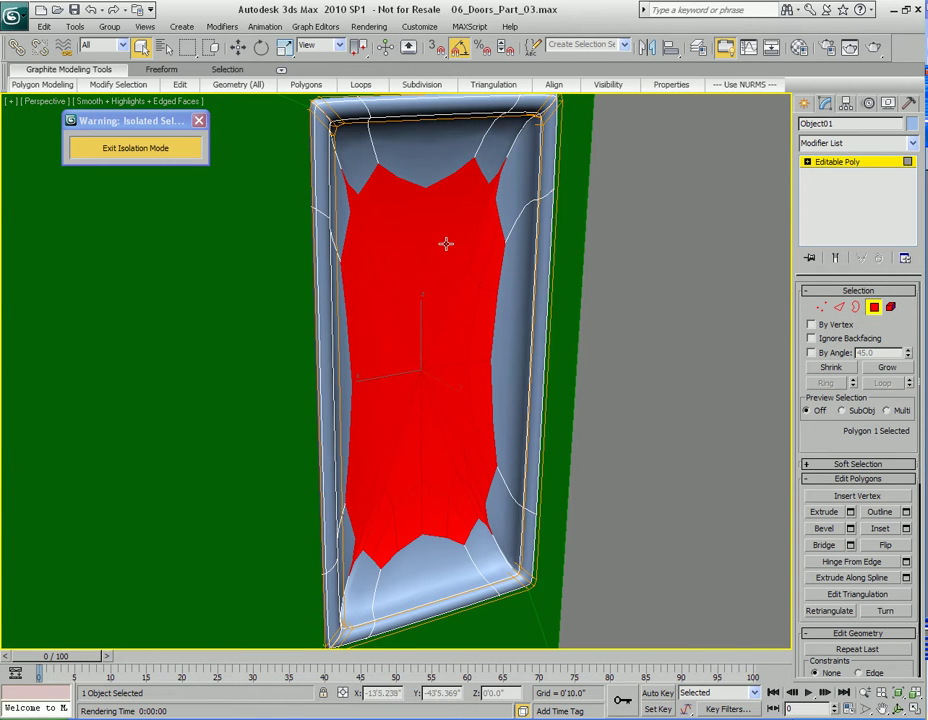
pyautogui.press('F3')
pyautogui.keyDown('alt'); pyautogui.moveTo(496, 302); pyautogui.dragTo(514, 249, button='middle'); pyautogui.keyUp('alt')
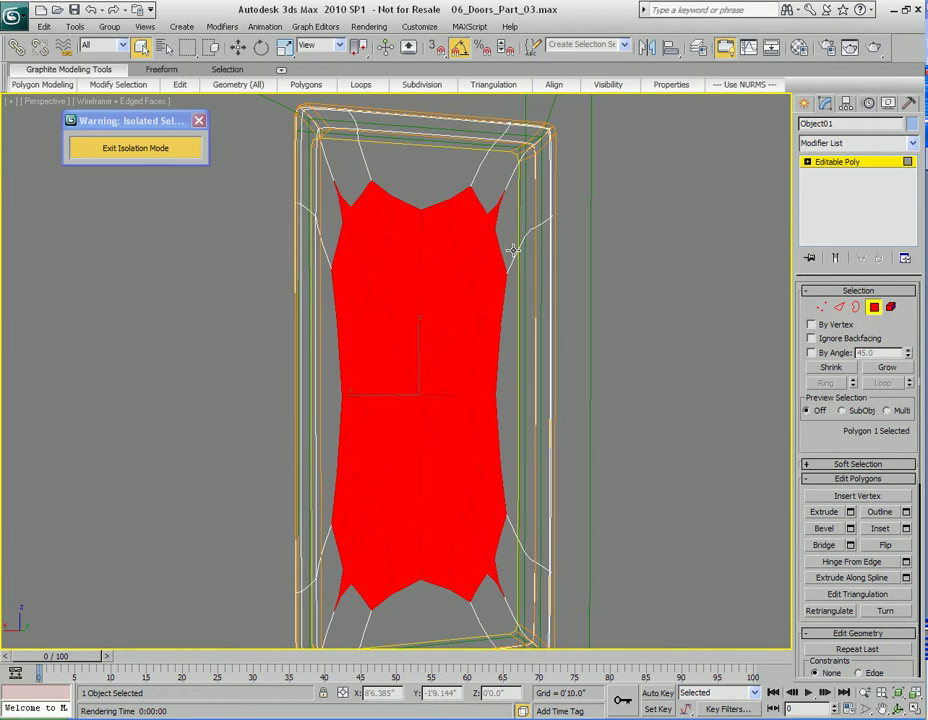
pyautogui.keyDown('ctrl'); pyautogui.click(839, 308); pyautogui.keyUp('ctrl')
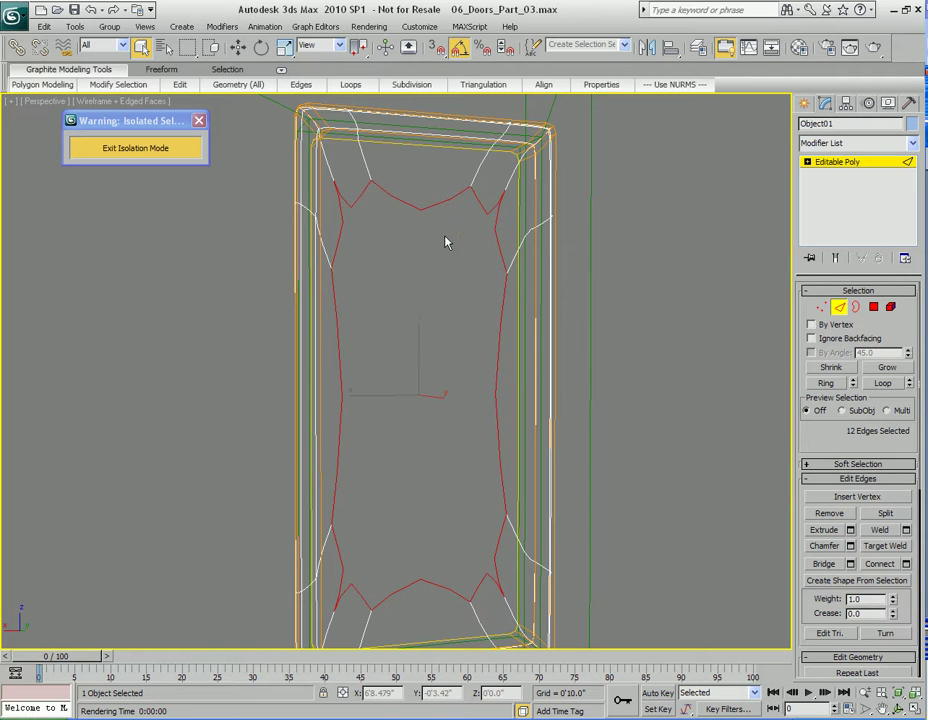
# Step: Chamfer the back face's perimeter edges by 0'0.029" with 2 segments and test-render the preview
pyautogui.rightClick(447, 242)
pyautogui.click(474, 318)
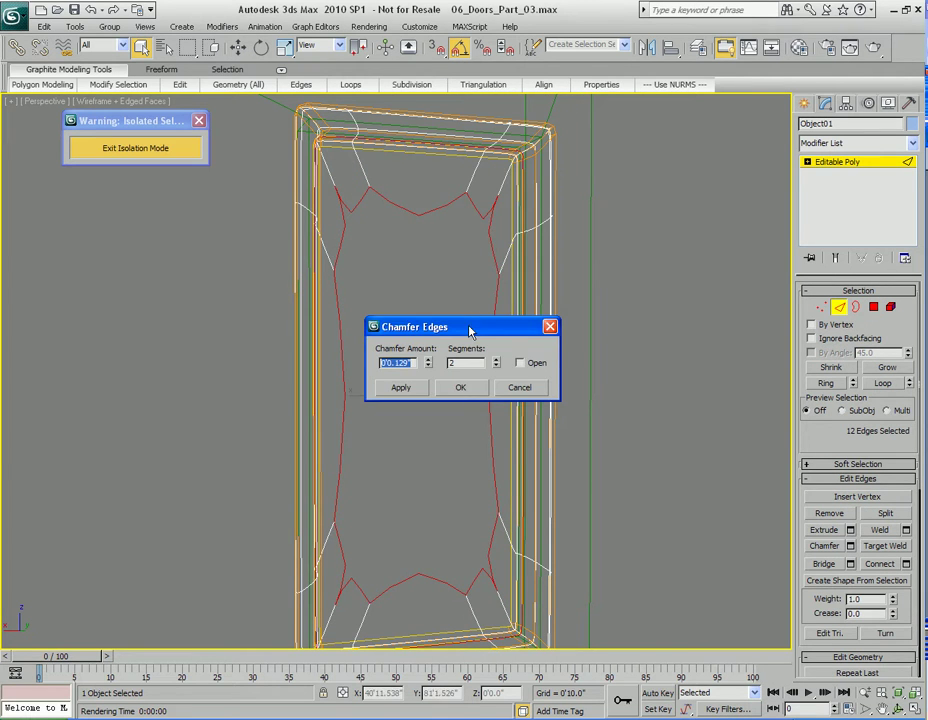
pyautogui.moveTo(470, 332); pyautogui.dragTo(640, 313)
pyautogui.moveTo(598, 348); pyautogui.dragTo(598, 357)
pyautogui.moveTo(471, 254); pyautogui.dragTo(434, 303, button='middle')
pyautogui.hotkey('shift', 'q')
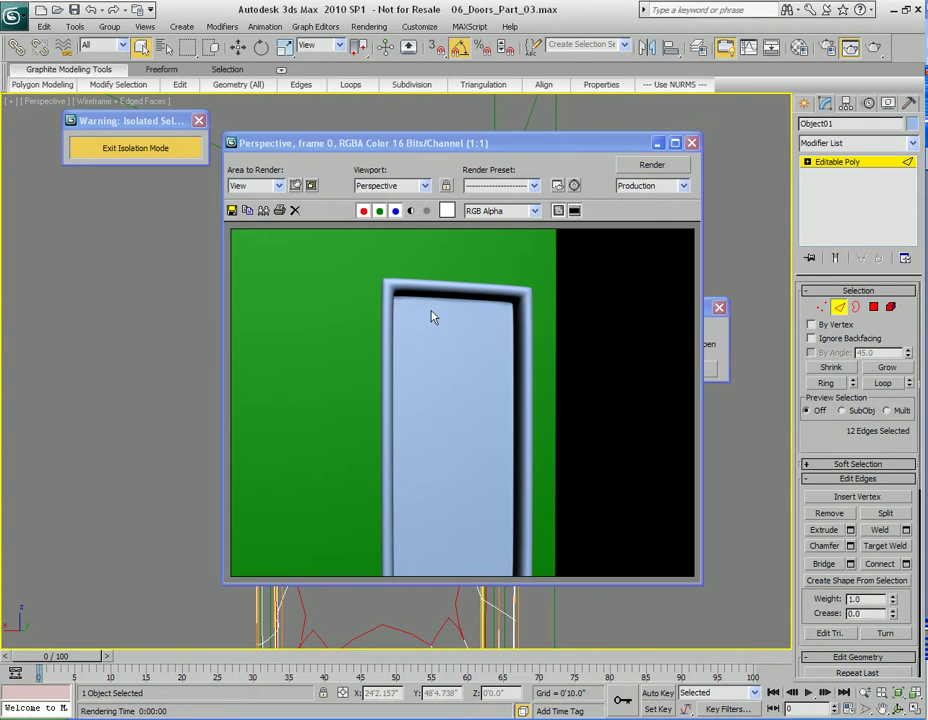
pyautogui.click(692, 144)
# Step: Return to shaded display, turn off NURMS smoothing, and raise the perimeter chamfer amount to 0'0.099"
pyautogui.scroll(6, 445, 350)
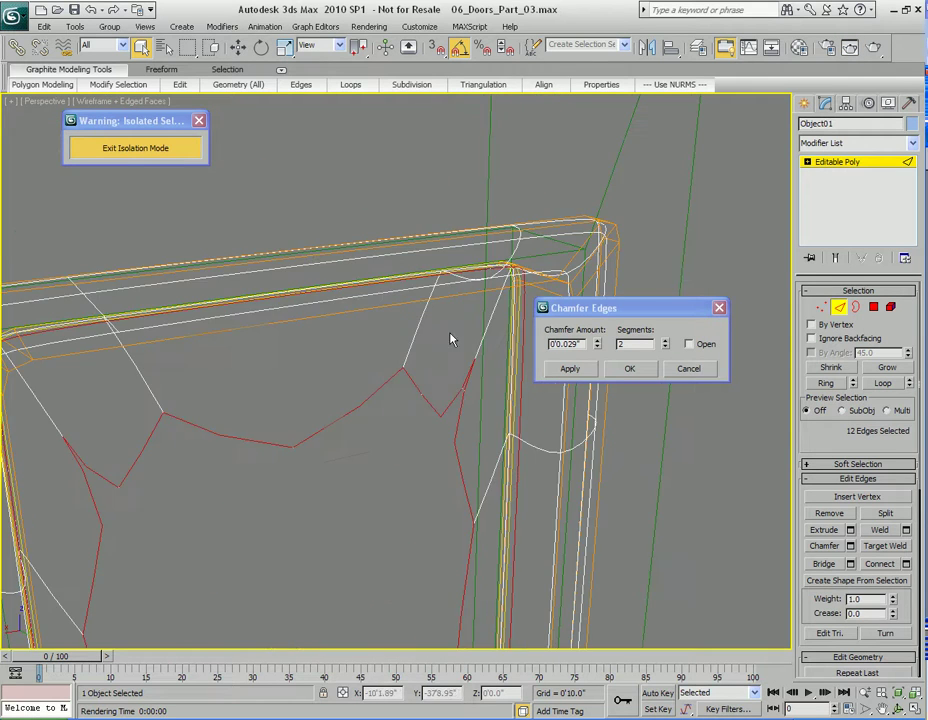
pyautogui.scroll(-2, 410, 358)
pyautogui.press('F3')
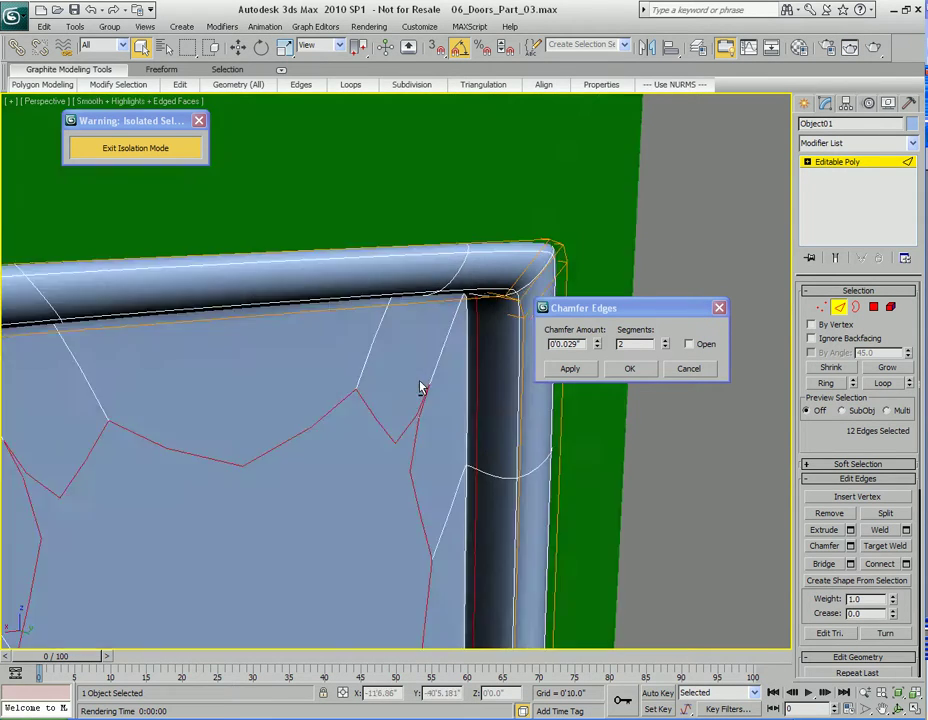
pyautogui.keyDown('alt'); pyautogui.moveTo(421, 388); pyautogui.dragTo(425, 356, button='middle'); pyautogui.keyUp('alt')
pyautogui.rightClick(394, 336)
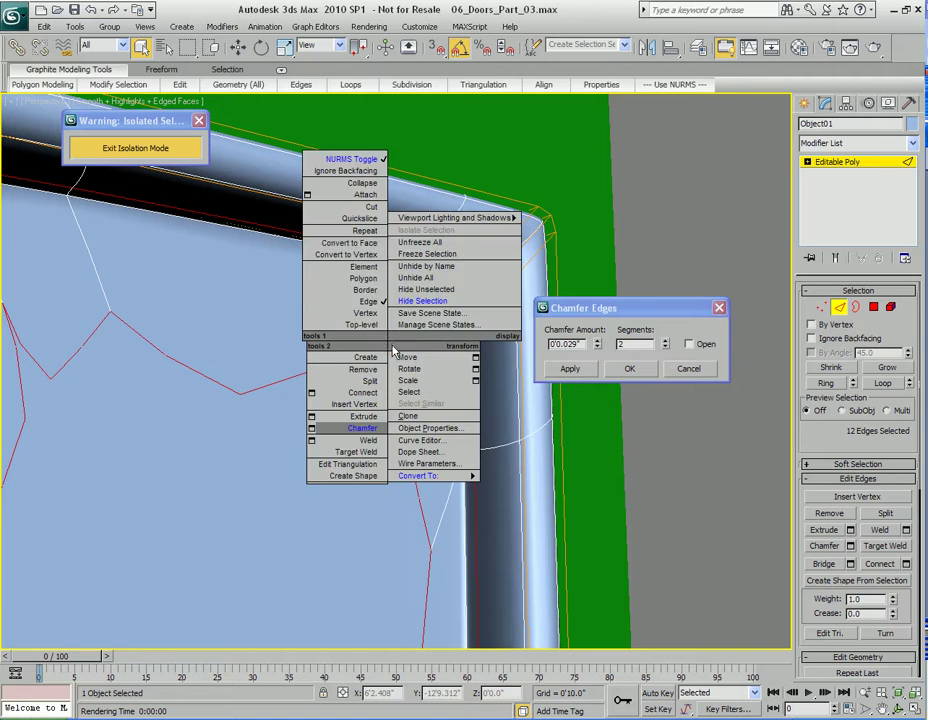
pyautogui.click(355, 97)
pyautogui.moveTo(598, 345); pyautogui.dragTo(597, 341)
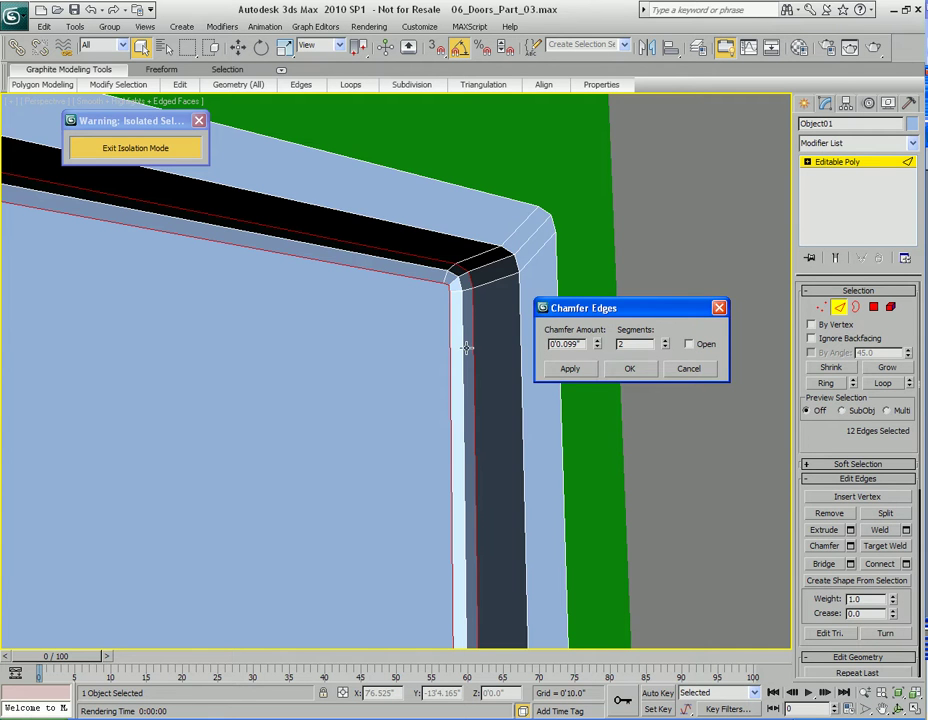
# Step: Turn NURMS smoothing back on, test-render the recess corner, and accept the perimeter chamfer
pyautogui.rightClick(378, 366)
pyautogui.click(340, 182)
pyautogui.hotkey('shift', 'q')
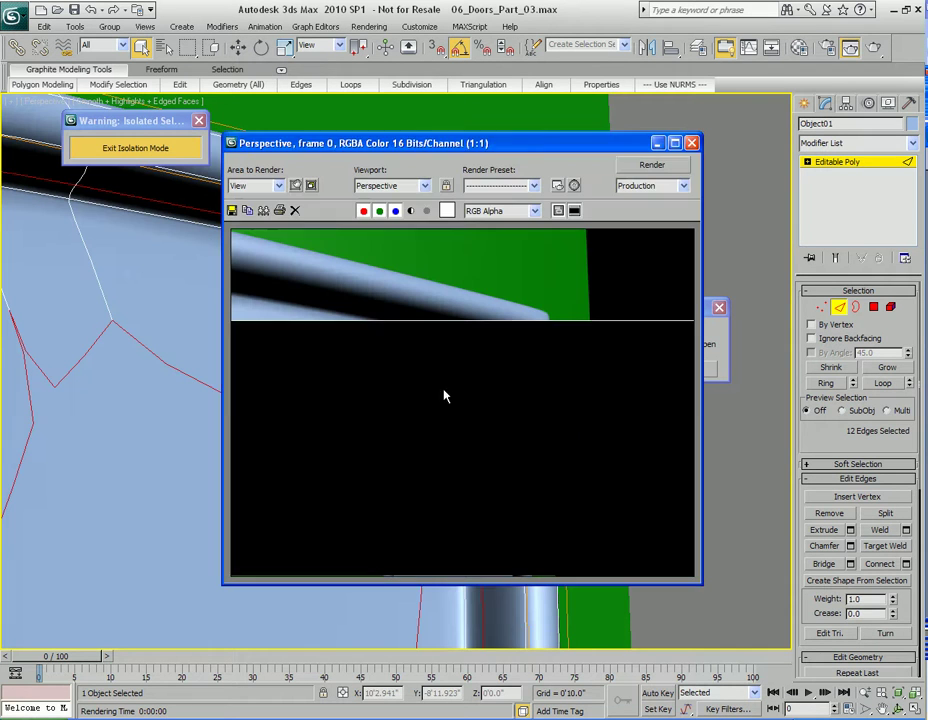
pyautogui.click(691, 143)
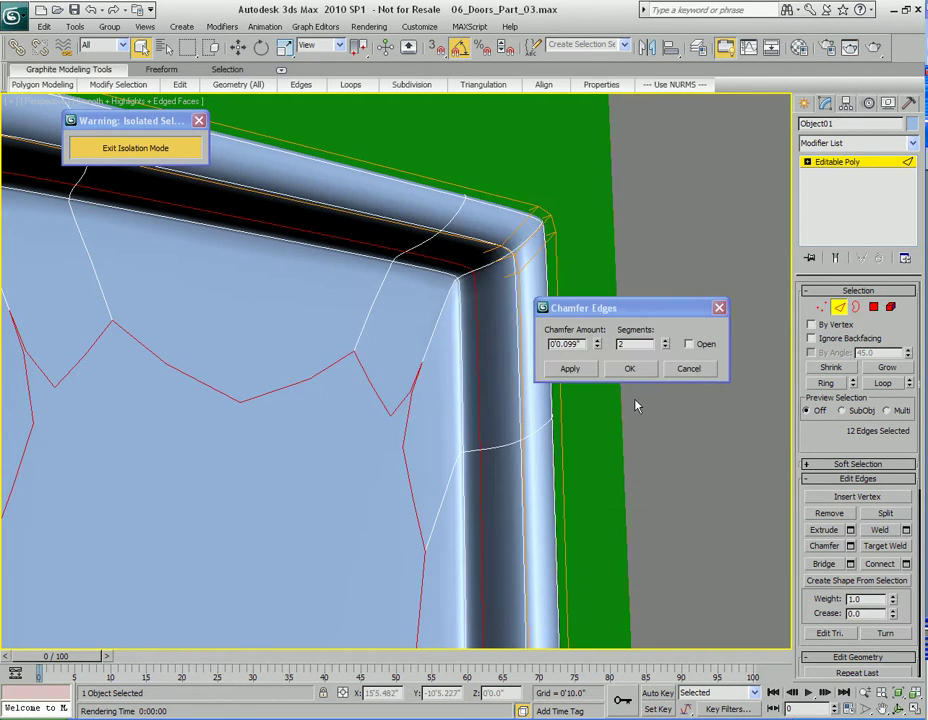
pyautogui.click(630, 369)
# Step: Turn off NURMS smoothing and select the large flat polygon at the back of the finger pull's recess
pyautogui.scroll(-5, 499, 406)
pyautogui.press('4')
pyautogui.moveTo(355, 471); pyautogui.dragTo(425, 379, button='middle')
pyautogui.rightClick(417, 374)
pyautogui.click(381, 182)
pyautogui.moveTo(432, 471); pyautogui.dragTo(442, 390, button='middle')
pyautogui.scroll(-3, 442, 383)
pyautogui.click(414, 342)
pyautogui.moveTo(414, 450); pyautogui.dragTo(426, 326, button='middle')
pyautogui.scroll(-2, 426, 326)
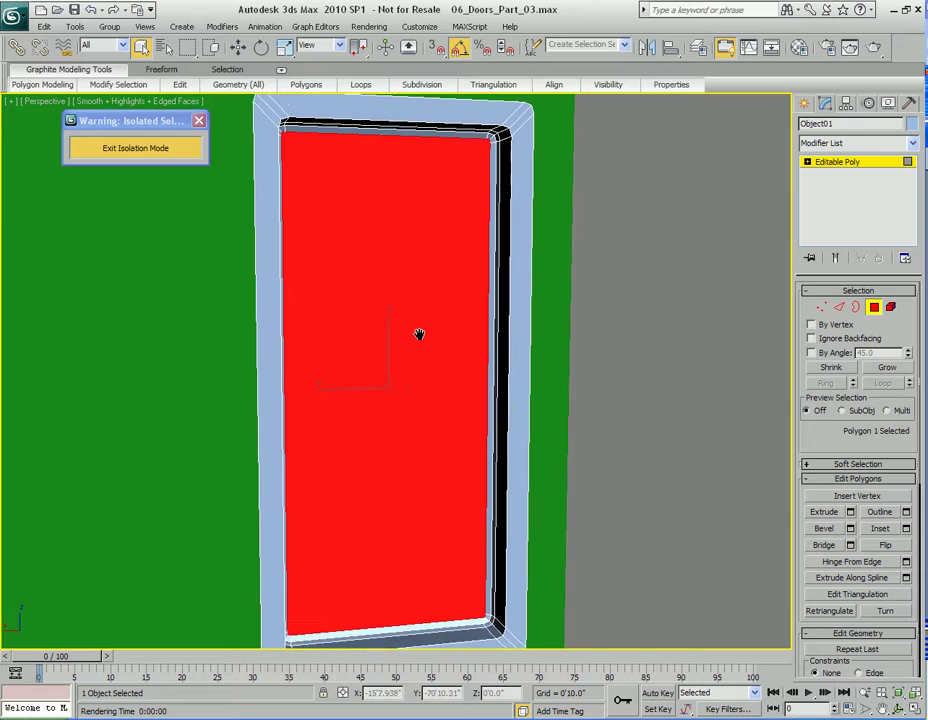
# Step: Tessellate the recess's back polygon using the Face type after comparing it with the Edge type
pyautogui.moveTo(421, 89)
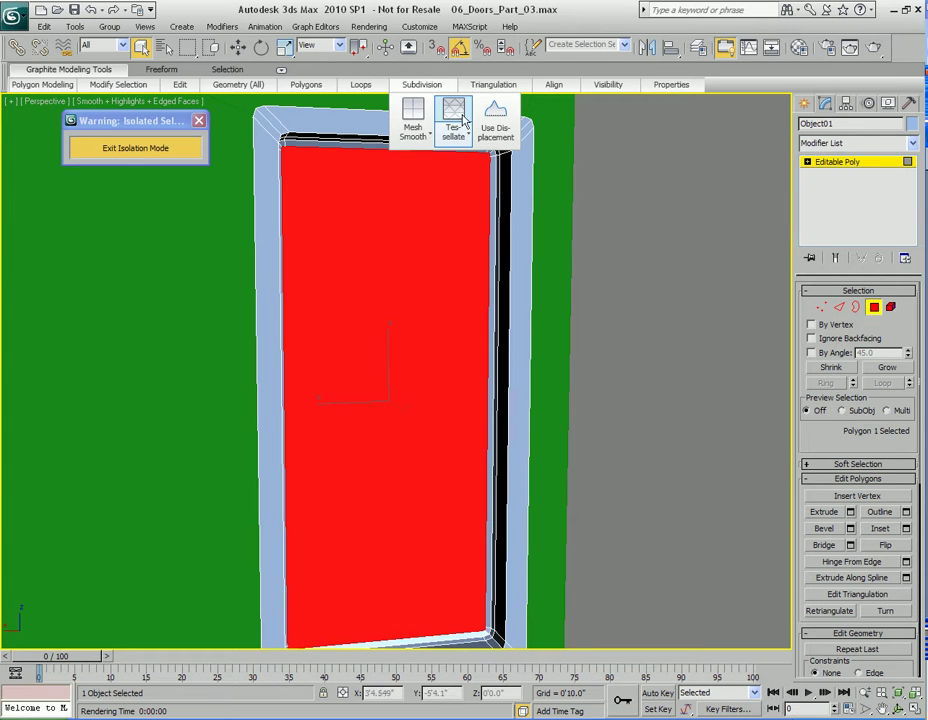
pyautogui.keyDown('shift'); pyautogui.click(453, 112); pyautogui.keyUp('shift')
pyautogui.moveTo(440, 315); pyautogui.dragTo(610, 300)
pyautogui.click(648, 321)
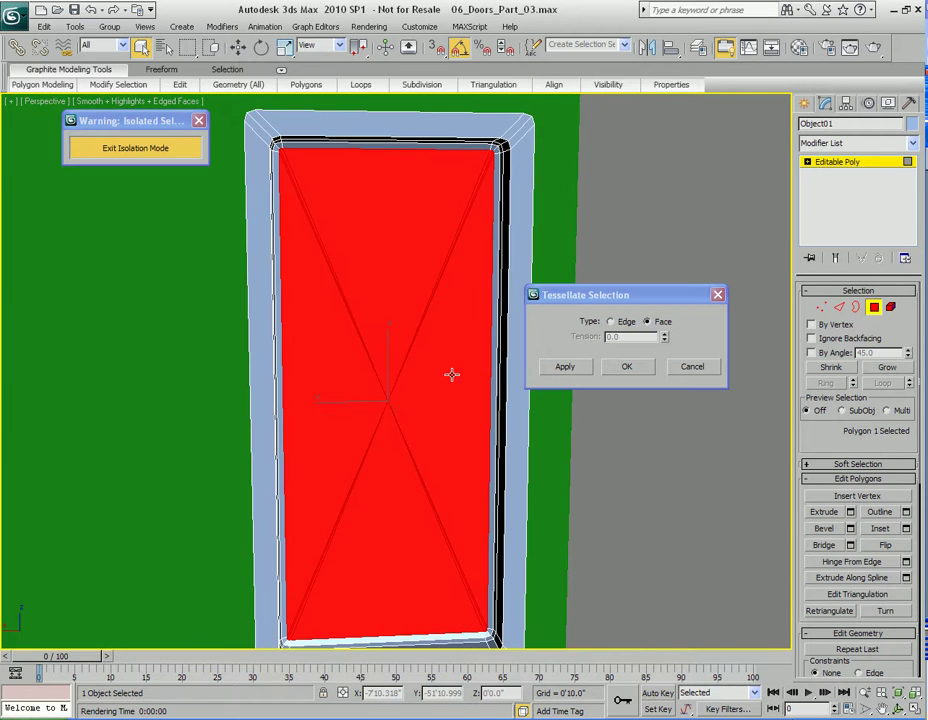
pyautogui.click(610, 322)
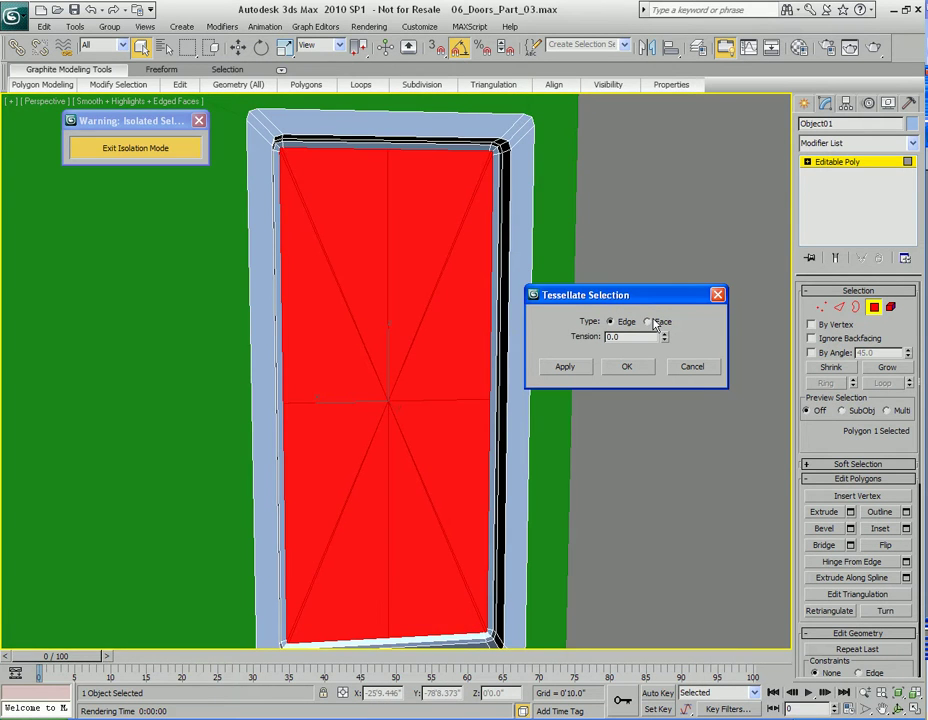
pyautogui.click(662, 321)
pyautogui.click(622, 367)
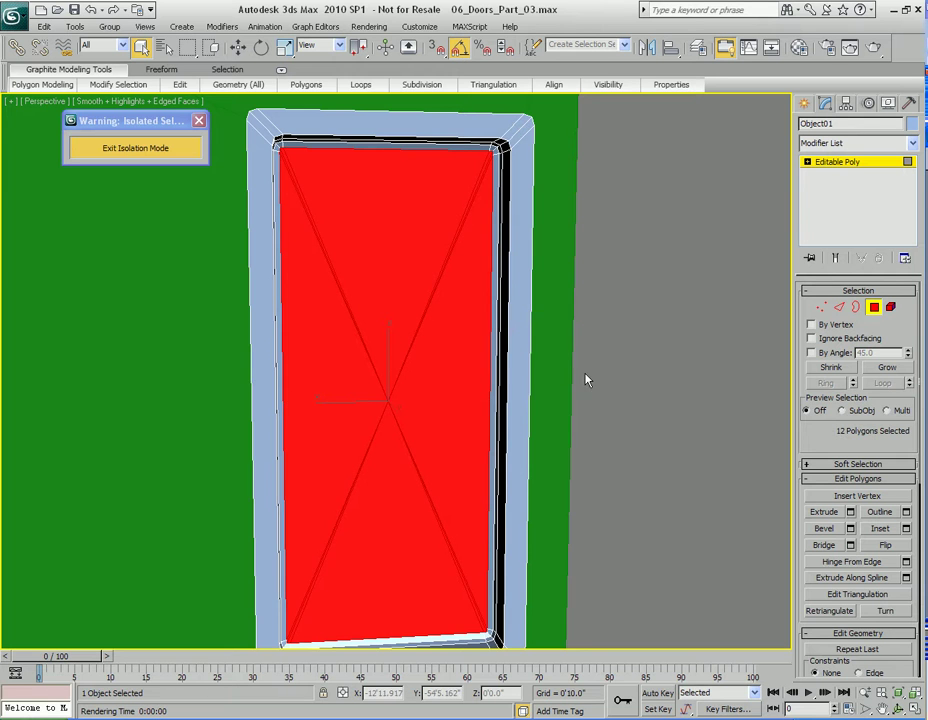
# Step: Turn NURMS smoothing back on and test-render the tessellated finger pull
pyautogui.rightClick(491, 326)
pyautogui.click(425, 183)
pyautogui.hotkey('shift', 'q')
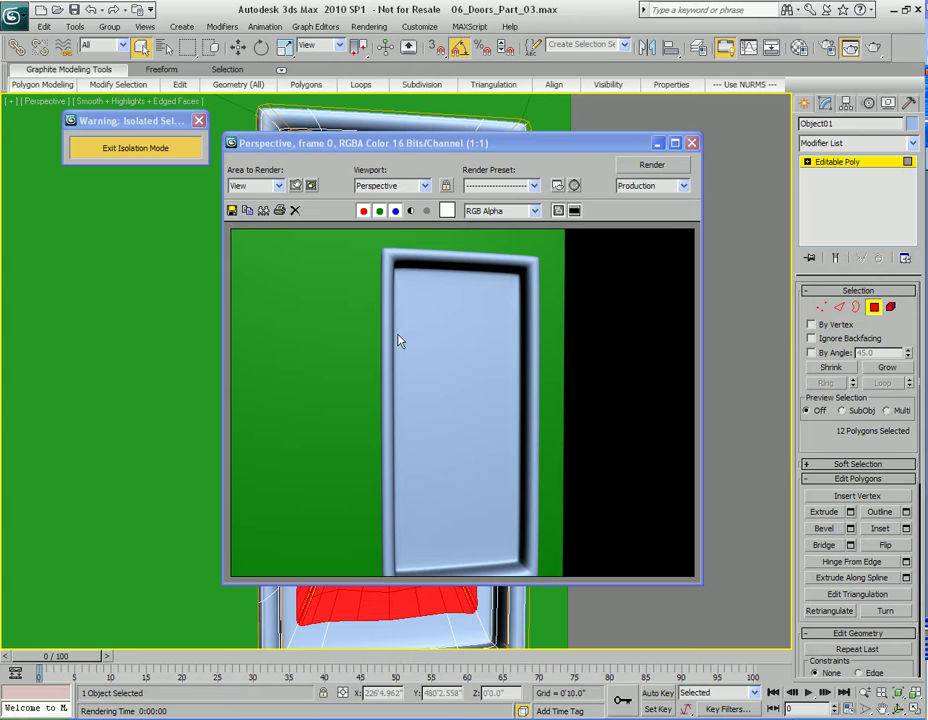
pyautogui.click(695, 145)
# Step: Select the edge loop running around the outer edge of the finger pull's front rim
pyautogui.moveTo(453, 243); pyautogui.dragTo(460, 420, button='middle')
pyautogui.scroll(4, 460, 420)
pyautogui.moveTo(510, 350); pyautogui.dragTo(368, 430, button='middle')
pyautogui.press('2')
pyautogui.click(373, 405)
pyautogui.click(828, 384)
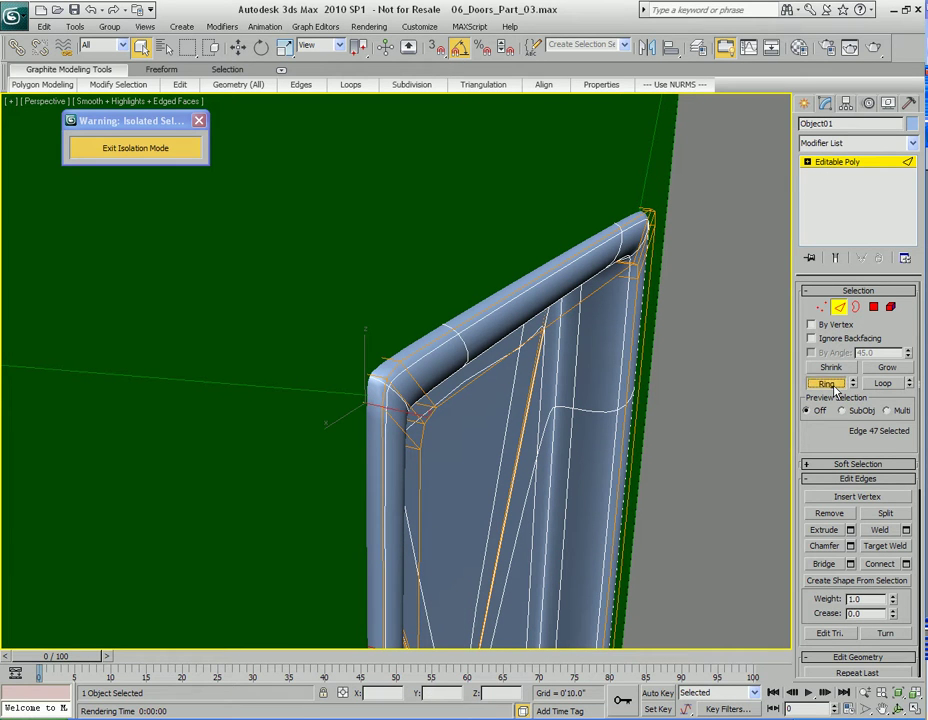
pyautogui.click(509, 296)
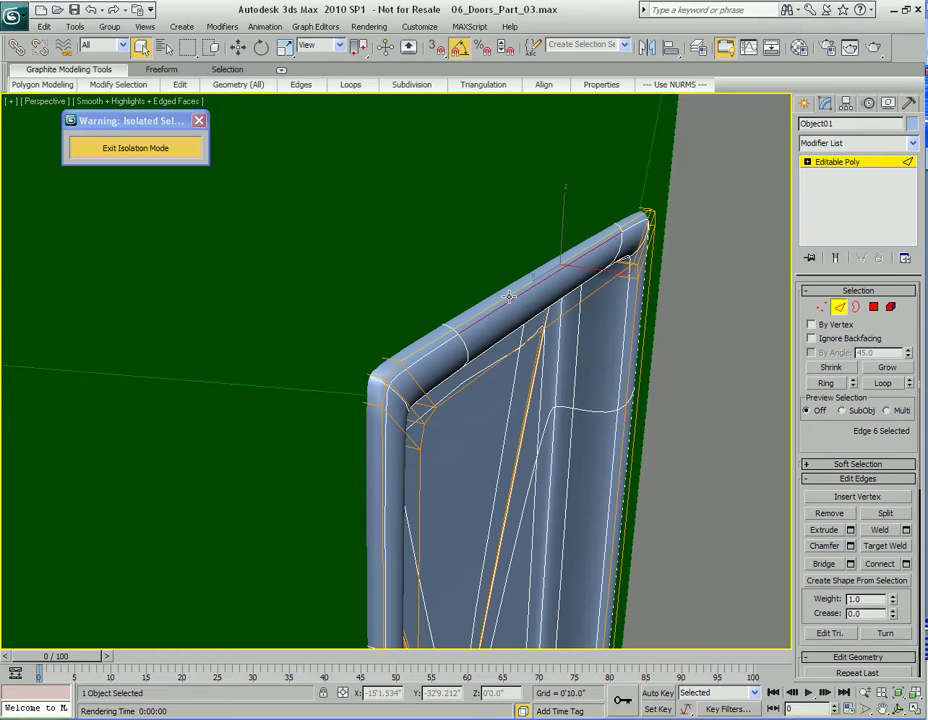
pyautogui.click(883, 384)
# Step: Add the front rim's inner edge loop to the edge selection
pyautogui.keyDown('alt'); pyautogui.moveTo(570, 503); pyautogui.dragTo(509, 414, button='middle'); pyautogui.keyUp('alt')
pyautogui.scroll(3, 491, 315)
pyautogui.scroll(3, 488, 341)
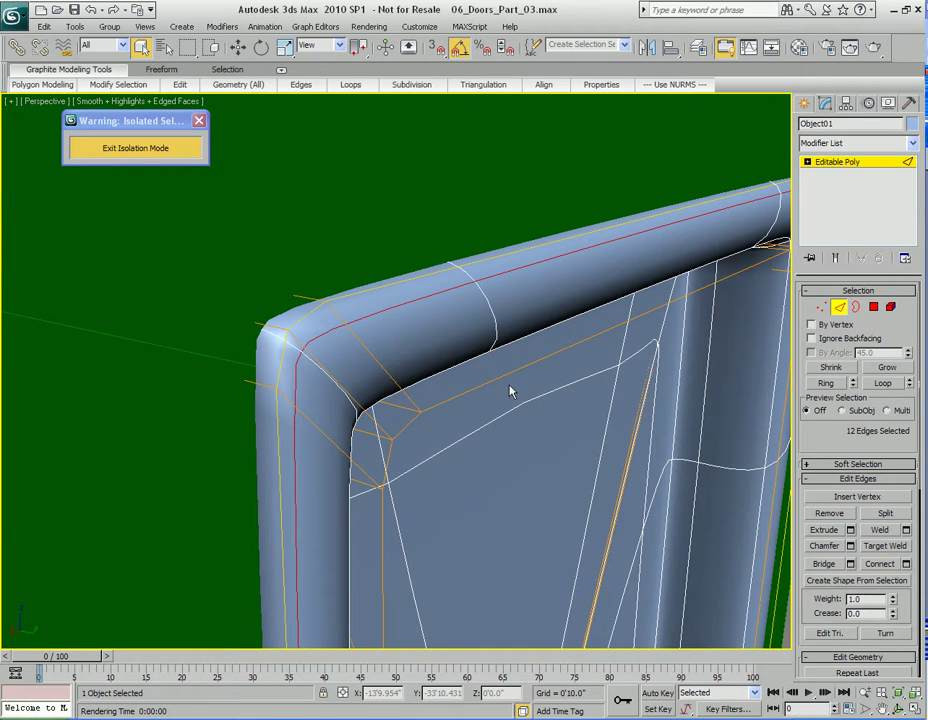
pyautogui.keyDown('ctrl'); pyautogui.click(510, 375); pyautogui.keyUp('ctrl')
pyautogui.click(883, 383)
# Step: Chamfer both front rim edge loops by 0'0.022" and test-render the preview
pyautogui.rightClick(418, 390)
pyautogui.click(424, 384)
pyautogui.moveTo(466, 332); pyautogui.dragTo(622, 324)
pyautogui.click(587, 358)
pyautogui.moveTo(587, 362); pyautogui.dragTo(587, 336)
pyautogui.hotkey('shift', 'q')
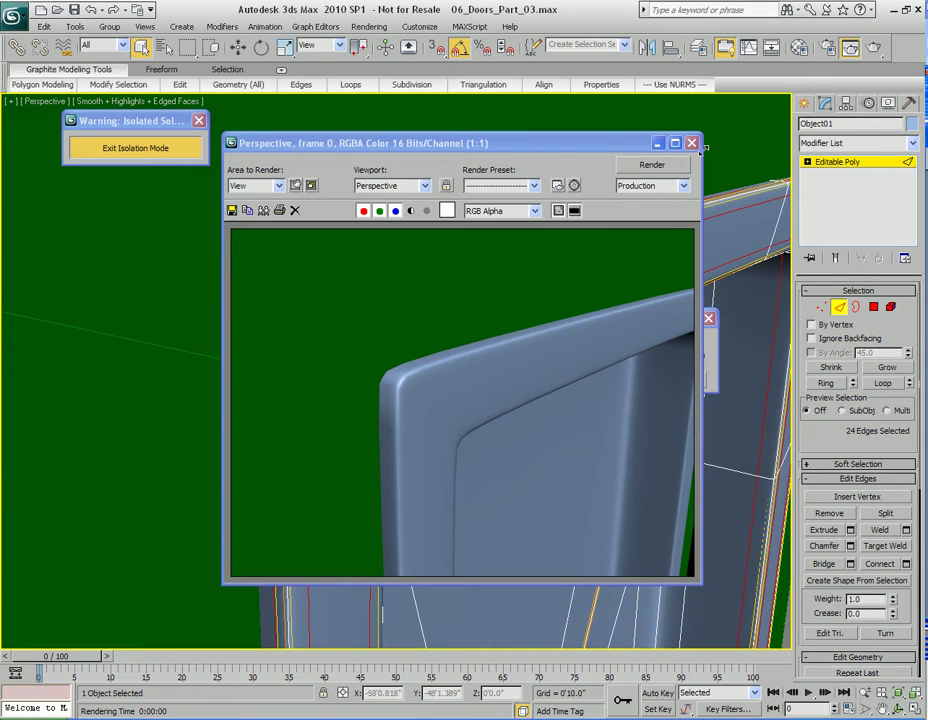
pyautogui.click(691, 143)
# Step: Test-render the rim chamfer preview once more and apply the 0'0.022" chamfer with 1 segment
pyautogui.click(654, 359)
pyautogui.hotkey('shift', 'q')
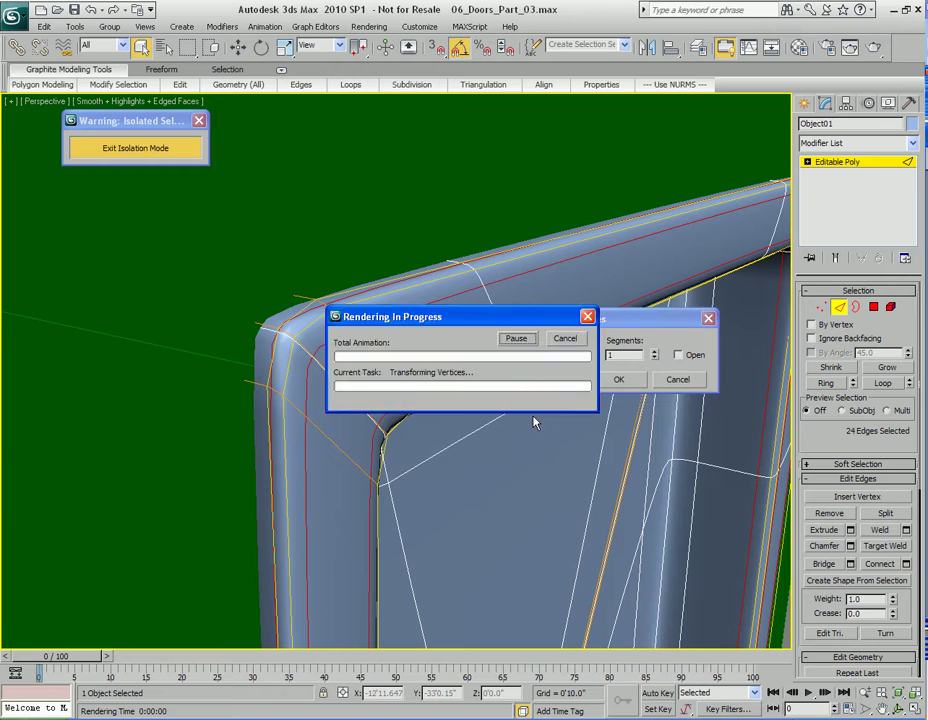
pyautogui.click(691, 143)
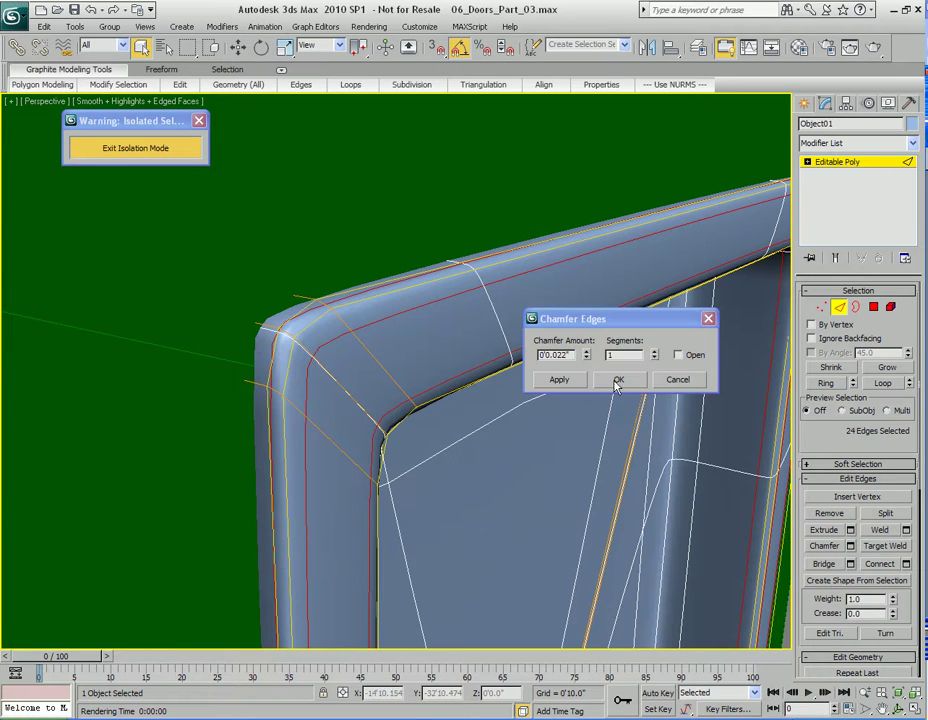
pyautogui.click(653, 351)
pyautogui.click(619, 381)
# Step: Leave edge sub-object mode and test-render the whole finger pull from an angled and a frontal view
pyautogui.keyDown('alt'); pyautogui.moveTo(684, 464); pyautogui.dragTo(573, 445, button='middle'); pyautogui.keyUp('alt')
pyautogui.scroll(-5, 611, 436)
pyautogui.scroll(2, 600, 445)
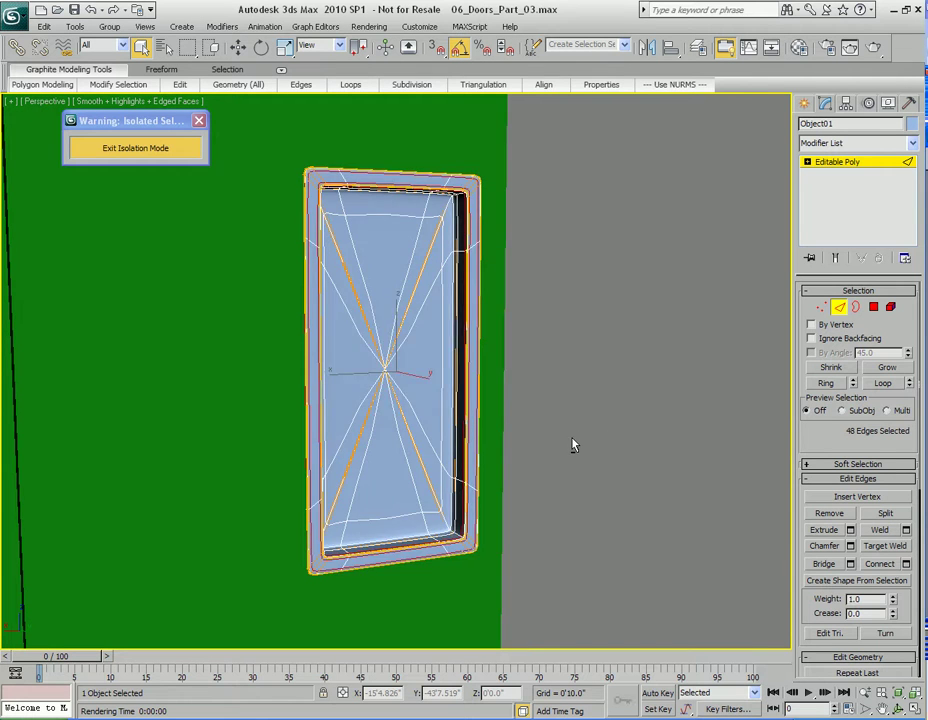
pyautogui.hotkey('shift', 'q')
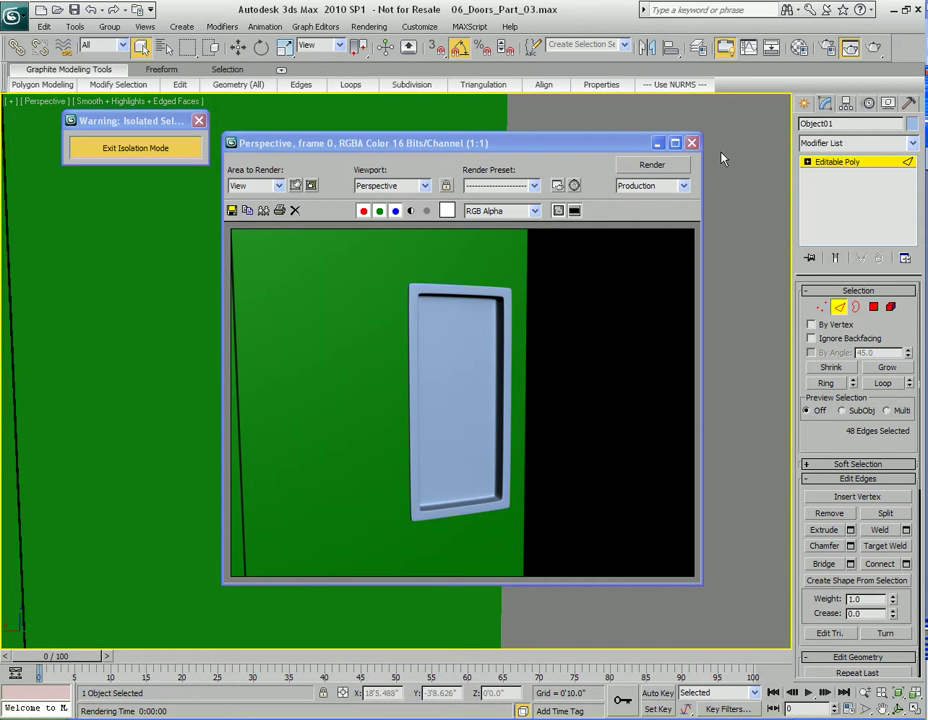
pyautogui.click(692, 145)
pyautogui.keyDown('alt'); pyautogui.moveTo(478, 379); pyautogui.dragTo(523, 374, button='middle'); pyautogui.keyUp('alt')
pyautogui.press('2')
pyautogui.hotkey('shift', 'q')
pyautogui.click(692, 144)
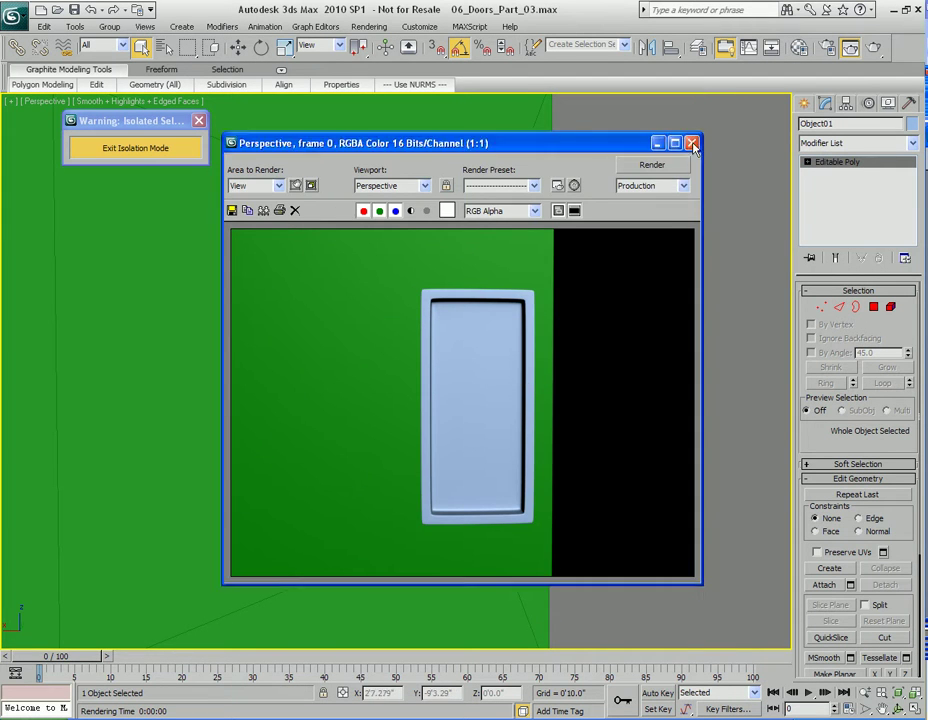
# Step: Exit isolation mode to bring back the rest of the house around the sliding door
pyautogui.keyDown('alt'); pyautogui.moveTo(468, 340); pyautogui.dragTo(433, 356, button='middle'); pyautogui.keyUp('alt')
pyautogui.scroll(-5, 436, 357)
pyautogui.moveTo(386, 381); pyautogui.dragTo(454, 383, button='middle')
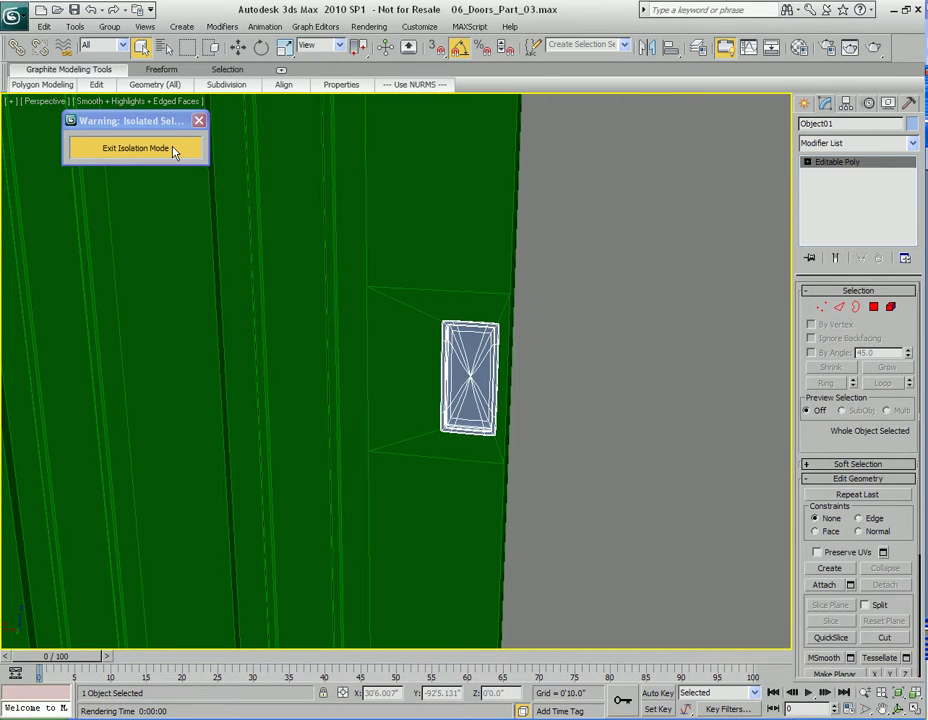
pyautogui.click(136, 148)
pyautogui.press('z')
pyautogui.keyDown('alt'); pyautogui.moveTo(483, 325); pyautogui.dragTo(425, 348, button='middle'); pyautogui.keyUp('alt')
pyautogui.scroll(-15, 425, 348)
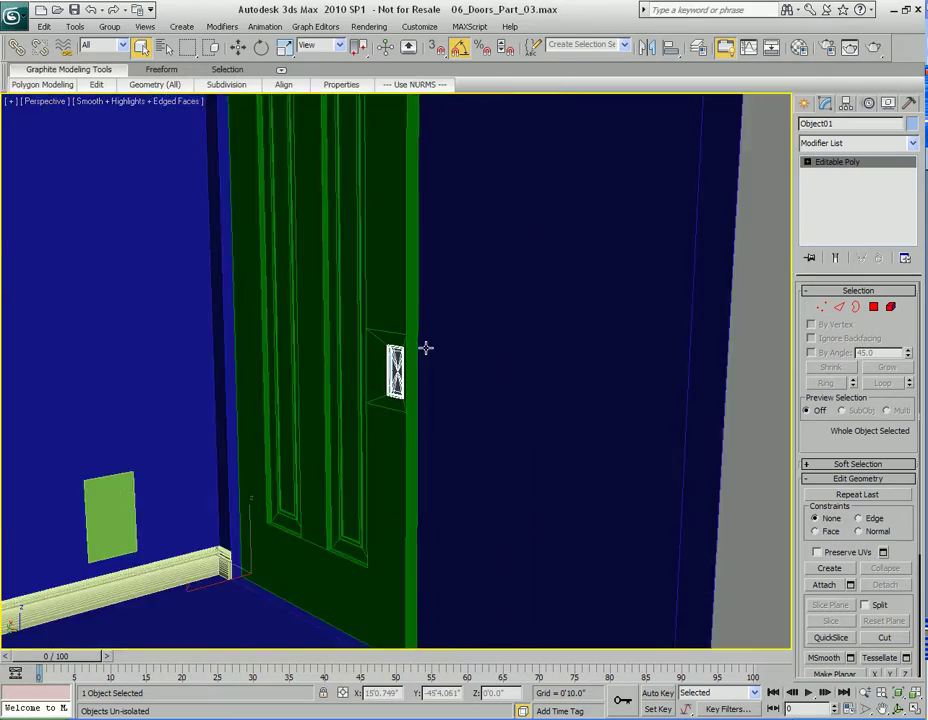
# Step: Select the elements of the thumbturn lock knob on the double doors' lever handle object, Box06
pyautogui.moveTo(253, 386); pyautogui.dragTo(571, 397, button='middle')
pyautogui.scroll(15, 472, 365)
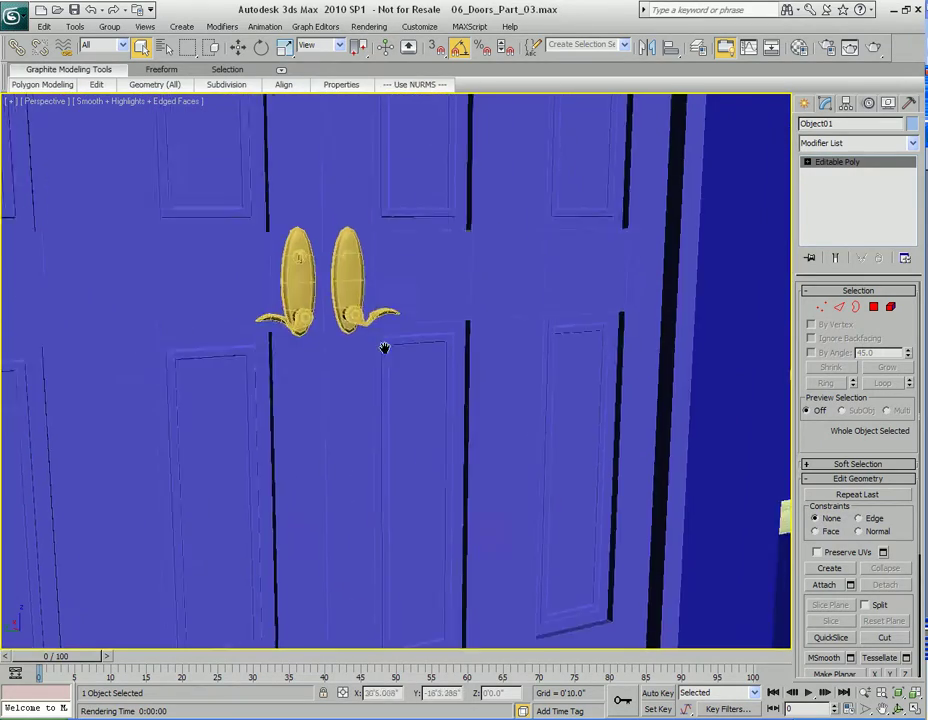
pyautogui.moveTo(384, 348); pyautogui.dragTo(393, 400, button='middle')
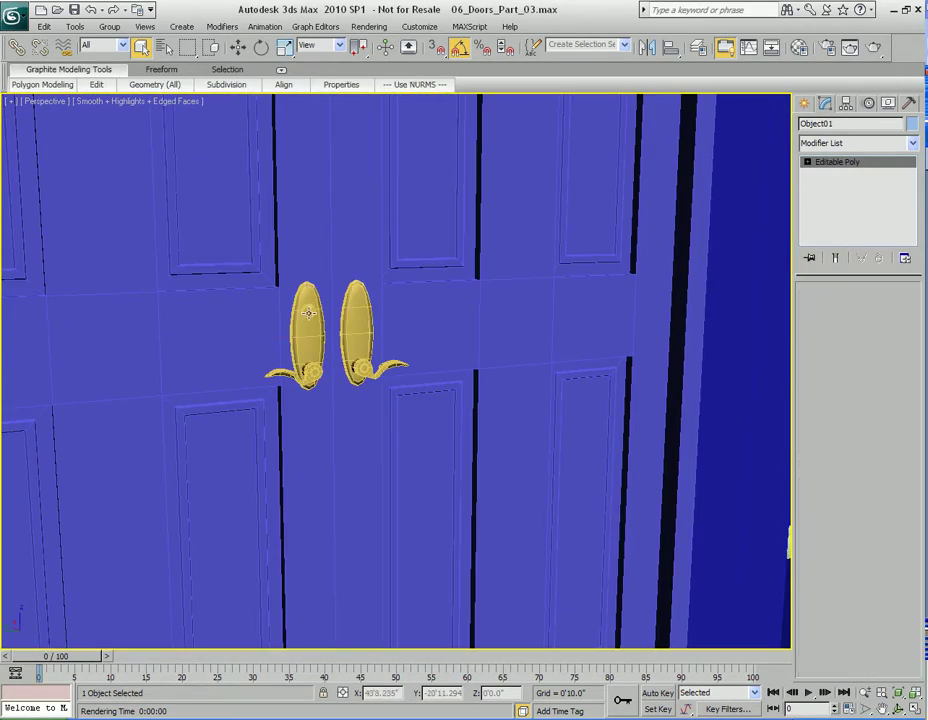
pyautogui.click(362, 345)
pyautogui.press('5')
pyautogui.click(308, 312)
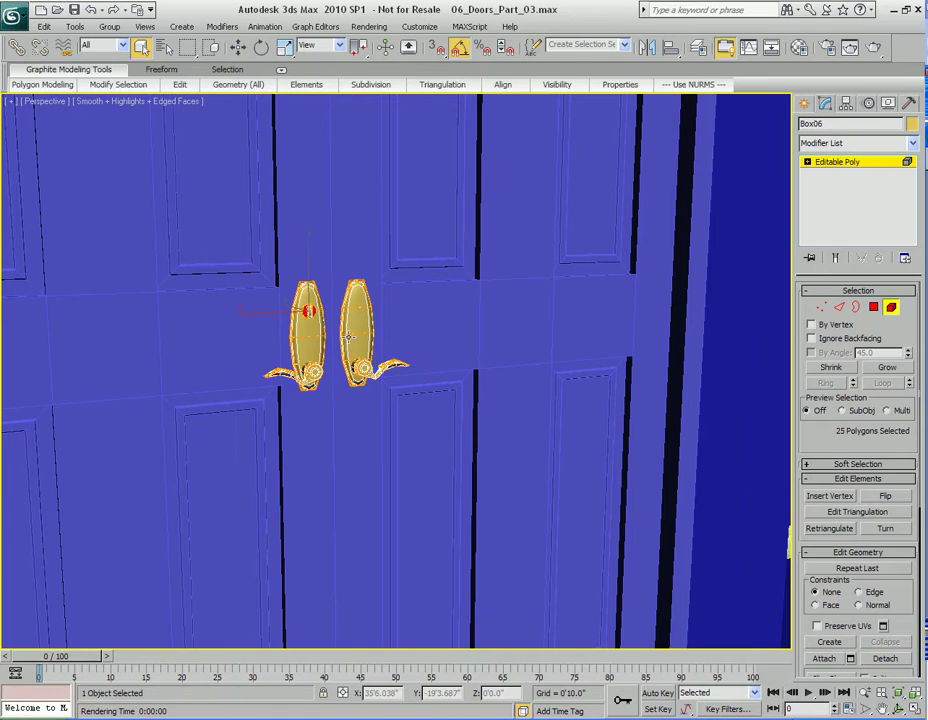
pyautogui.press('z')
pyautogui.click(458, 330)
pyautogui.keyDown('ctrl'); pyautogui.click(327, 347); pyautogui.keyUp('ctrl')
# Step: Clone the lock knob elements sideways from the handle into a separate object, Object06
pyautogui.scroll(-5, 491, 397)
pyautogui.press('w')
pyautogui.scroll(-3, 468, 420)
pyautogui.moveTo(468, 420); pyautogui.dragTo(398, 468, button='middle')
pyautogui.moveTo(290, 422)
pyautogui.keyDown('shift'); pyautogui.mouseDown()
pyautogui.moveTo(748, 400)
pyautogui.moveTo(750, 452)
pyautogui.mouseUp(); pyautogui.keyUp('shift')
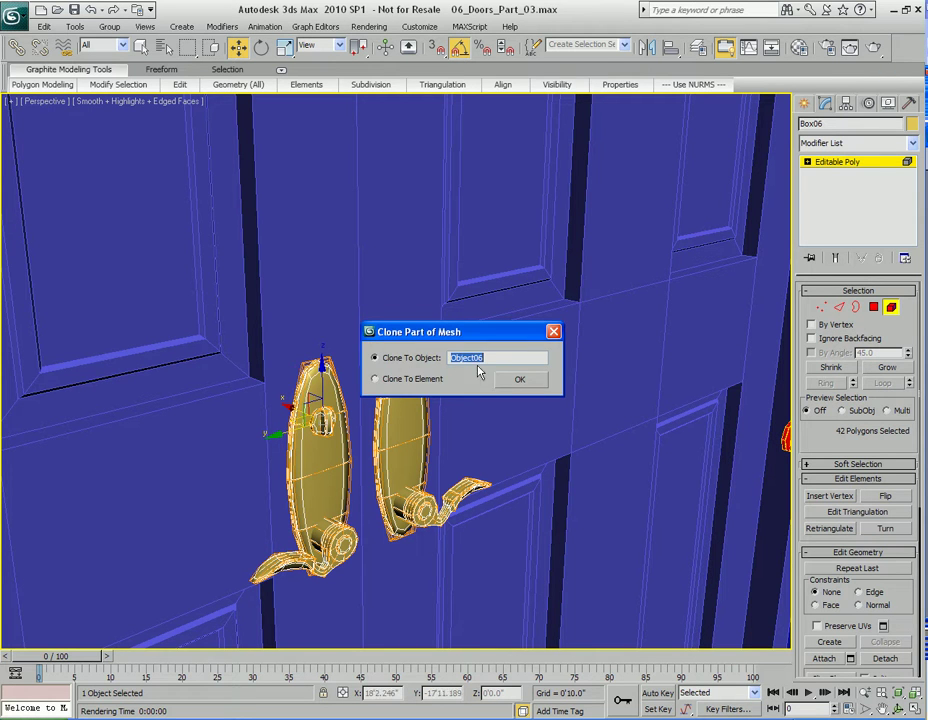
pyautogui.click(519, 379)
pyautogui.moveTo(735, 420); pyautogui.dragTo(475, 388, button='middle')
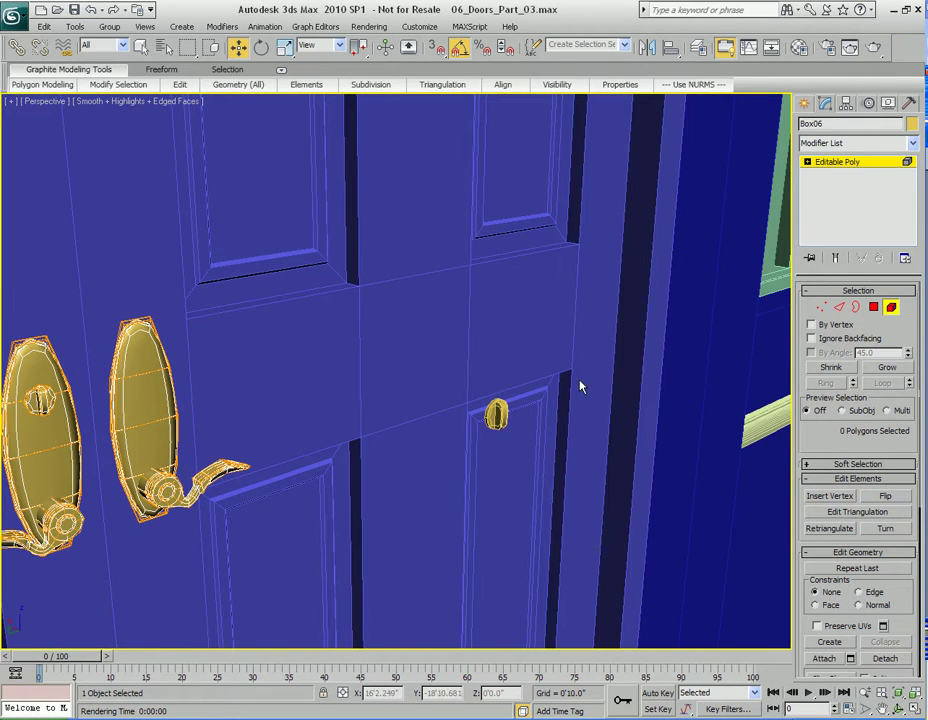
# Step: Select the cloned lock knob and center its pivot to the object
pyautogui.press('5')
pyautogui.click(497, 417)
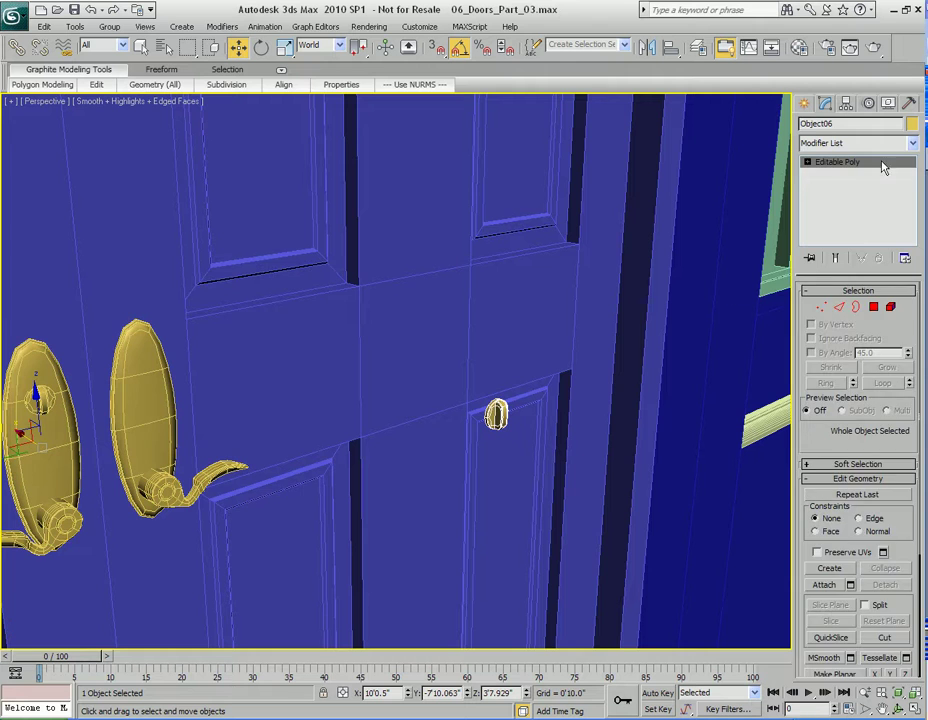
pyautogui.click(846, 104)
pyautogui.click(856, 195)
pyautogui.click(858, 270)
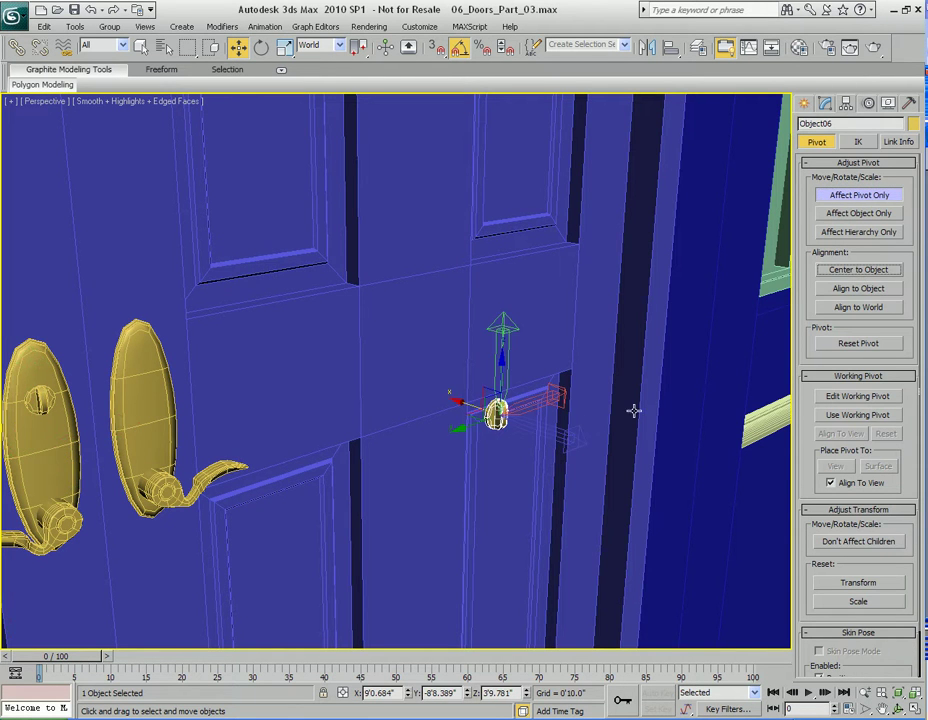
pyautogui.moveTo(632, 410); pyautogui.dragTo(520, 424, button='middle')
pyautogui.press('2')
pyautogui.press('2')
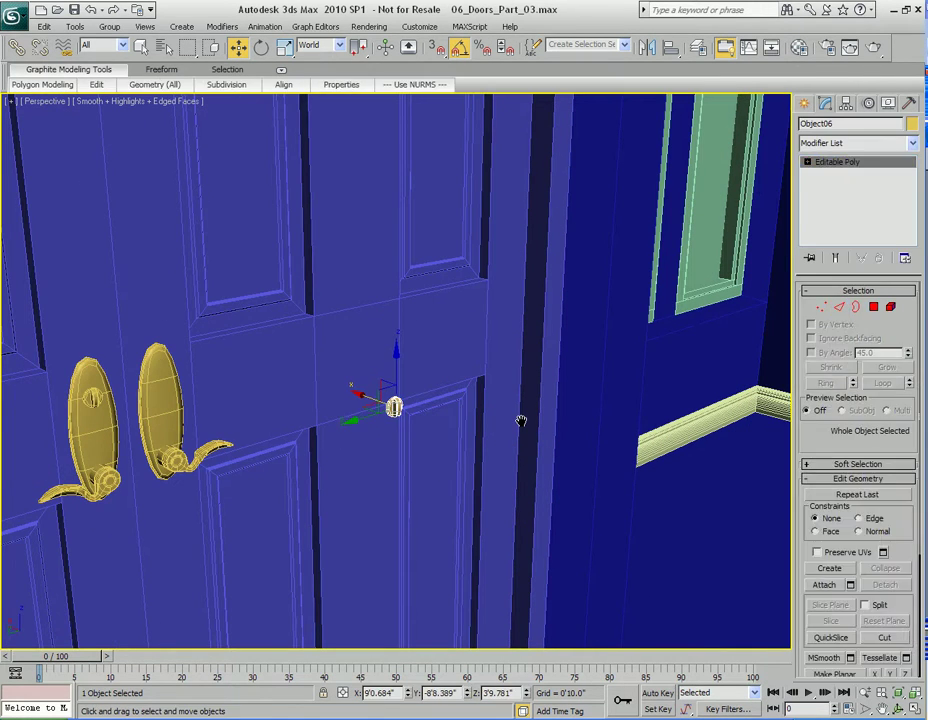
# Step: Align the lock knob center to center with the finger pull in X, Y and Z position
pyautogui.scroll(-6, 521, 421)
pyautogui.moveTo(640, 366); pyautogui.dragTo(563, 471, button='middle')
pyautogui.scroll(-2, 563, 471)
pyautogui.scroll(3, 563, 471)
pyautogui.moveTo(660, 474); pyautogui.dragTo(476, 458, button='middle')
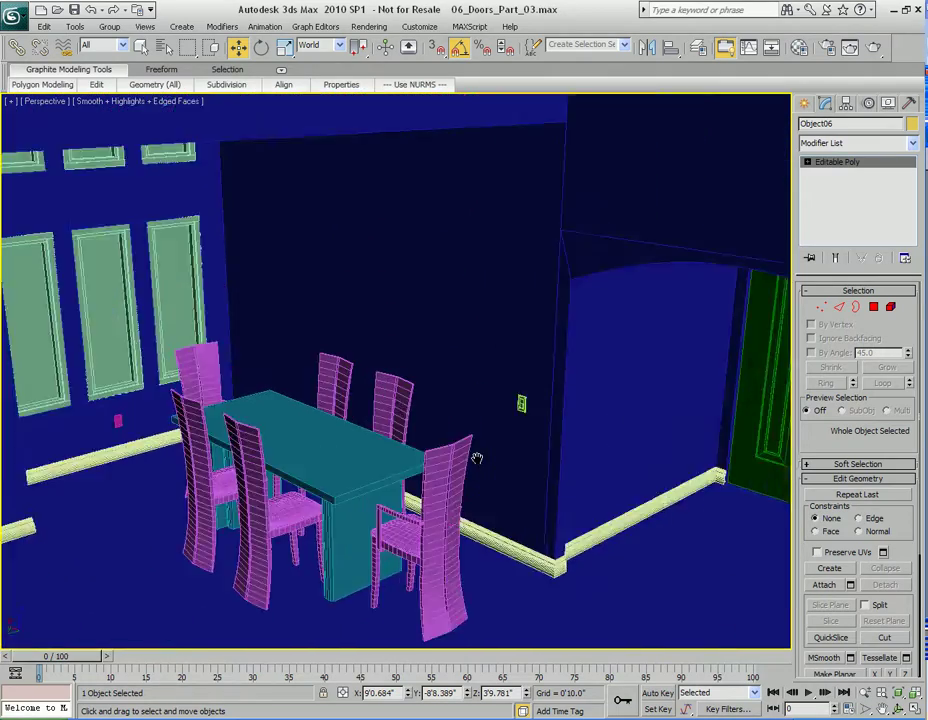
pyautogui.scroll(4, 476, 458)
pyautogui.moveTo(755, 392); pyautogui.dragTo(408, 429, button='middle')
pyautogui.moveTo(723, 416); pyautogui.dragTo(503, 413, button='middle')
pyautogui.scroll(10, 503, 412)
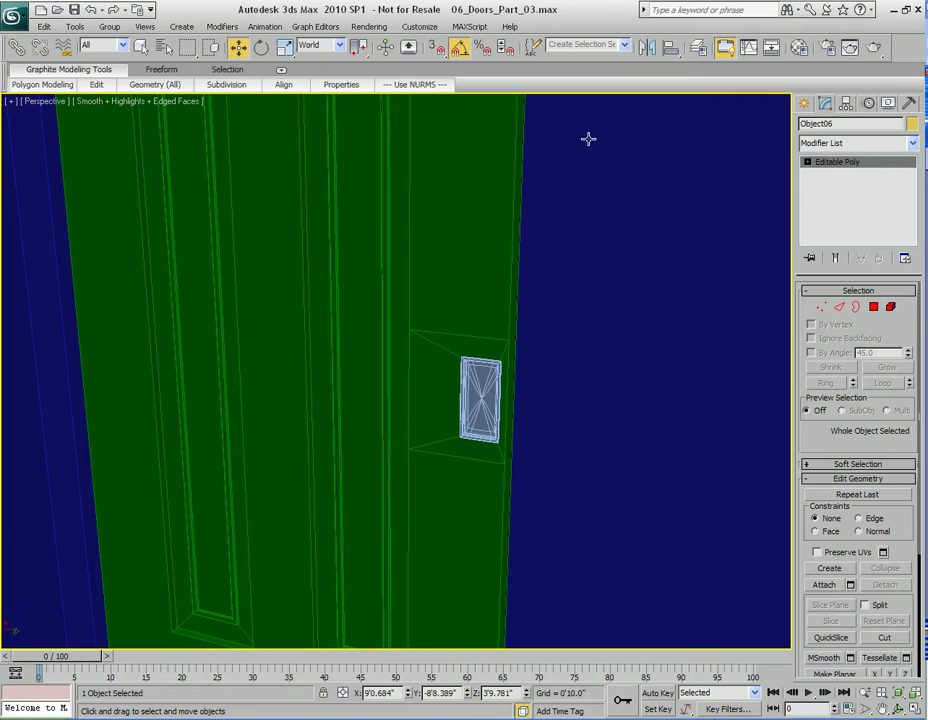
pyautogui.click(671, 47)
pyautogui.click(484, 393)
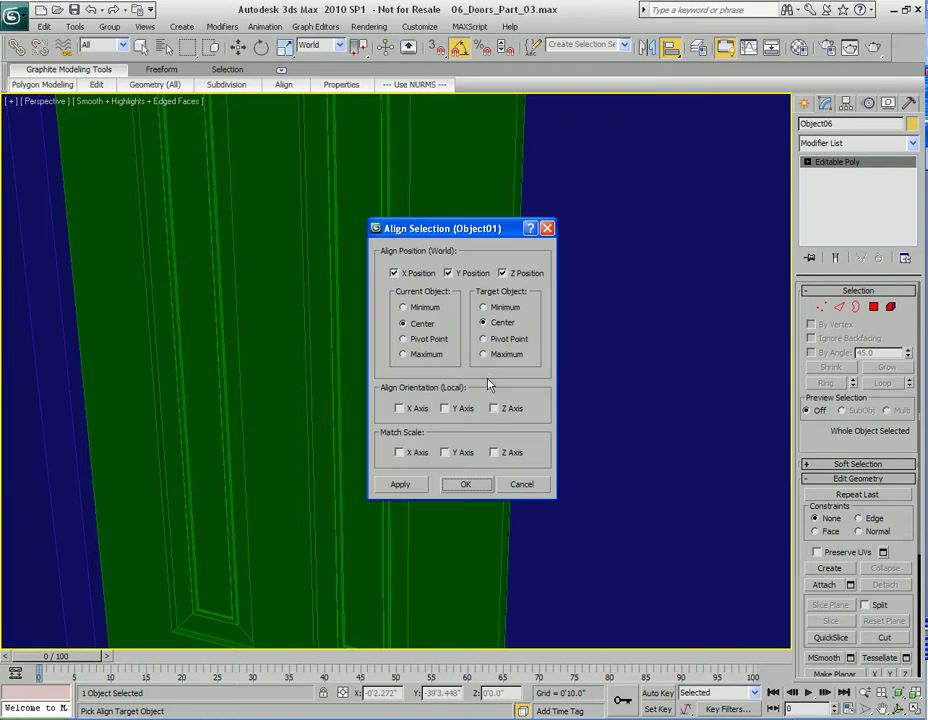
pyautogui.click(478, 487)
pyautogui.press('z')
pyautogui.scroll(-5, 483, 381)
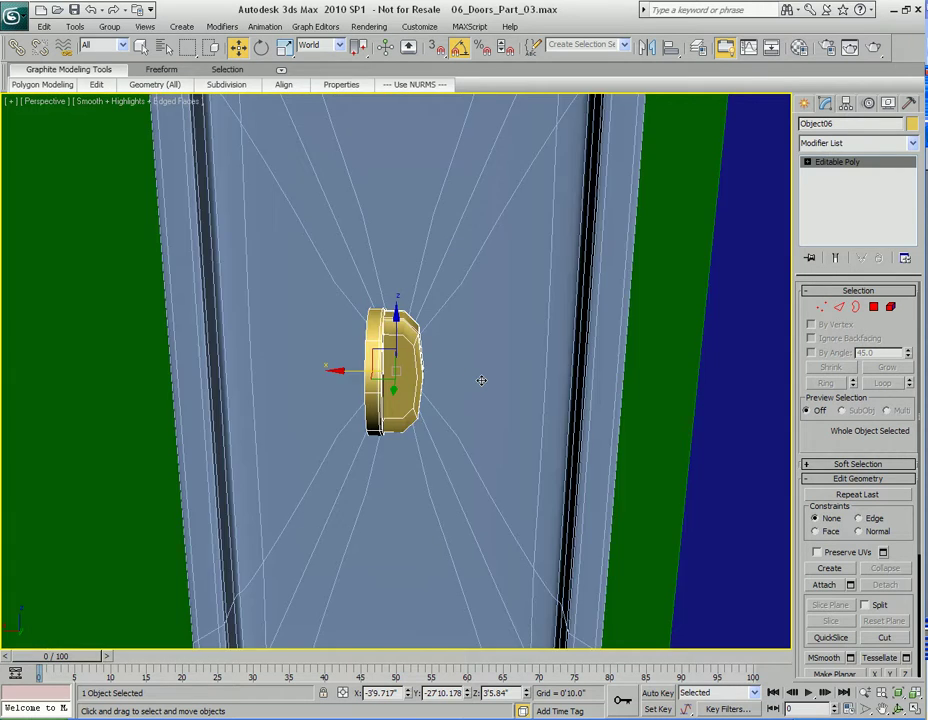
# Step: Rotate the lock knob 90 degrees about the vertical axis so it faces out of the finger pull's recess
pyautogui.keyDown('alt'); pyautogui.moveTo(483, 381); pyautogui.dragTo(469, 383, button='middle'); pyautogui.keyUp('alt')
pyautogui.scroll(3, 469, 383)
pyautogui.press('e')
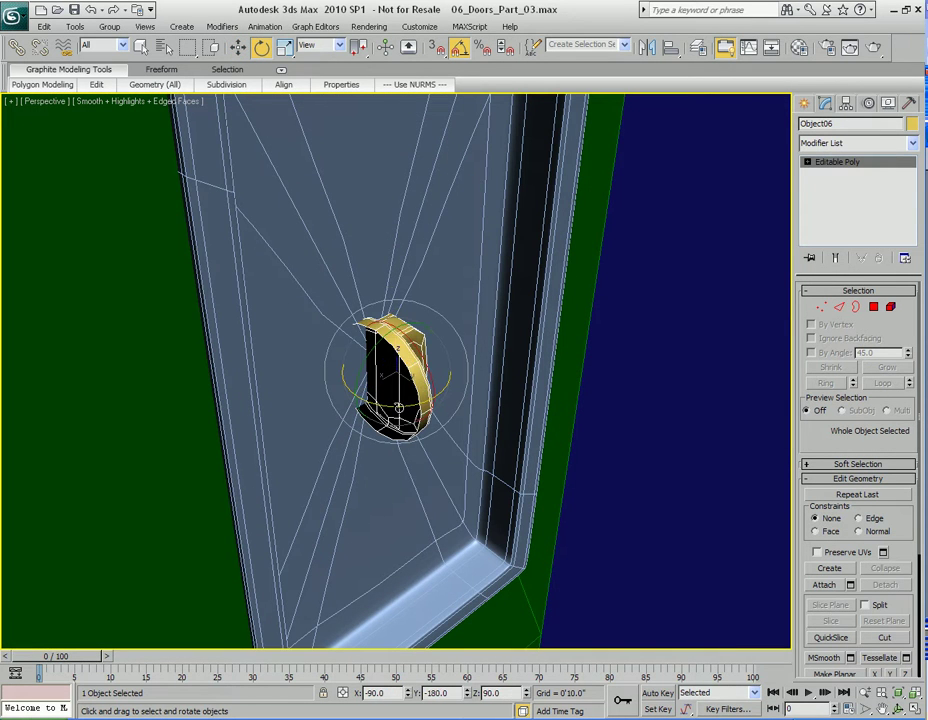
pyautogui.keyDown('alt'); pyautogui.moveTo(549, 380); pyautogui.dragTo(489, 346, button='middle'); pyautogui.keyUp('alt')
pyautogui.scroll(-4, 489, 346)
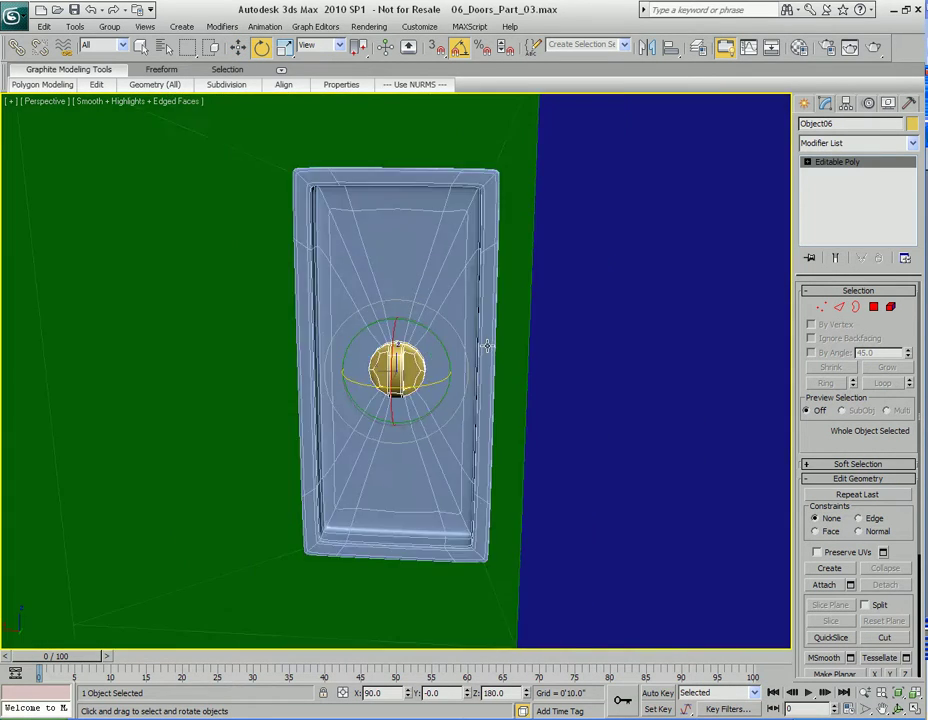
# Step: Enlarge the lock knob uniformly, move it along Y to -27'10.128", and test-render it in the finger pull
pyautogui.press('w')
pyautogui.press('r')
pyautogui.keyDown('alt'); pyautogui.moveTo(383, 359); pyautogui.dragTo(431, 379, button='middle'); pyautogui.keyUp('alt')
pyautogui.scroll(3, 431, 379)
pyautogui.moveTo(405, 372); pyautogui.dragTo(403, 351)
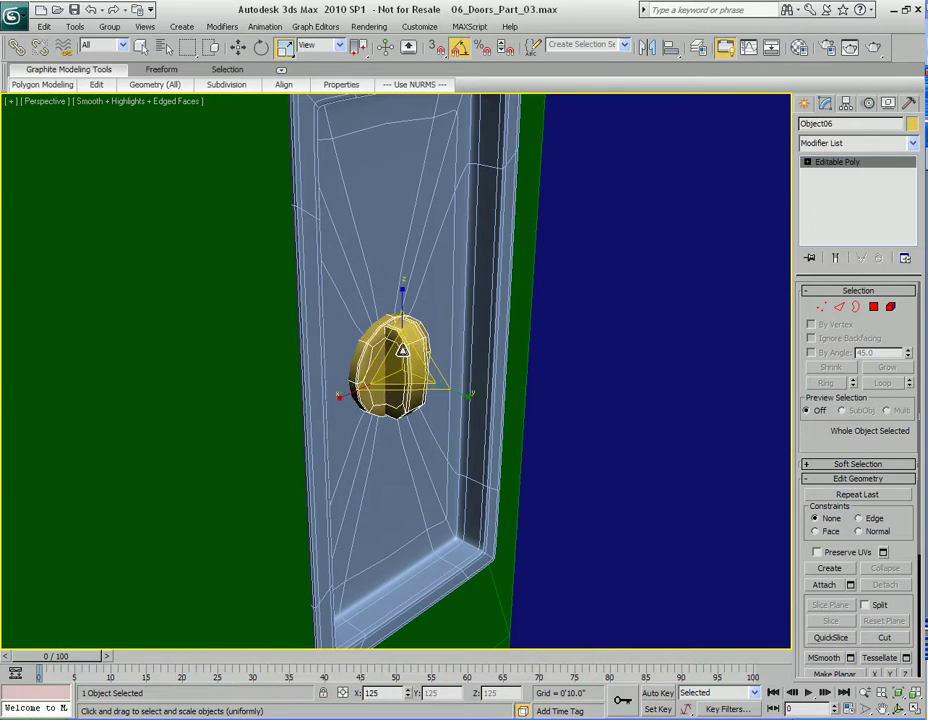
pyautogui.keyDown('alt'); pyautogui.moveTo(400, 328); pyautogui.dragTo(416, 362, button='middle'); pyautogui.keyUp('alt')
pyautogui.press('w')
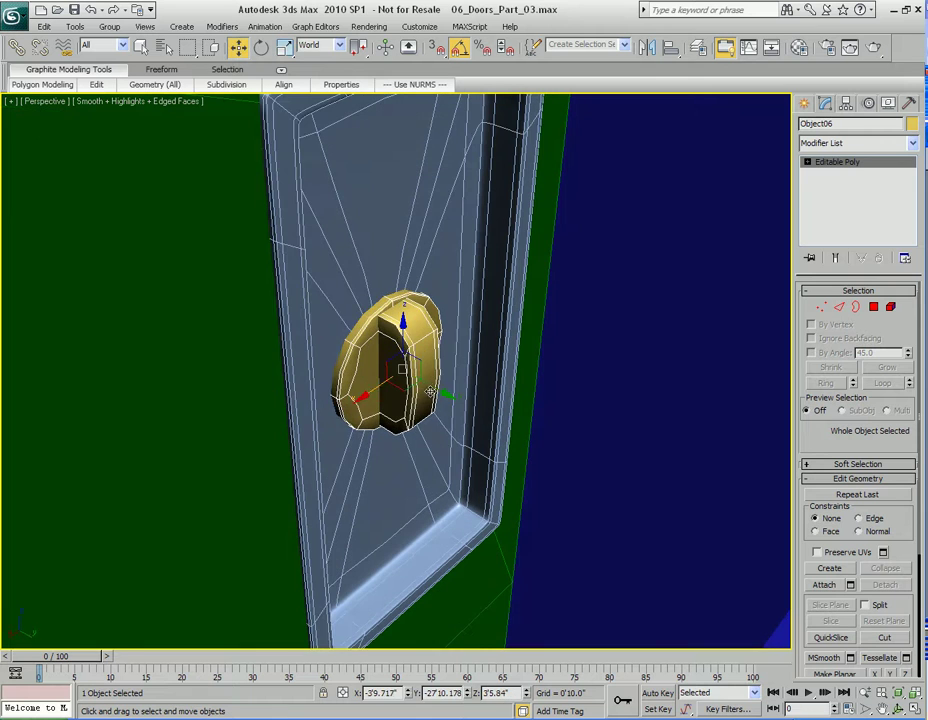
pyautogui.moveTo(439, 382); pyautogui.dragTo(441, 383)
pyautogui.keyDown('alt'); pyautogui.moveTo(441, 383); pyautogui.dragTo(499, 373, button='middle'); pyautogui.keyUp('alt')
pyautogui.scroll(-4, 487, 367)
pyautogui.hotkey('shift', 'q')
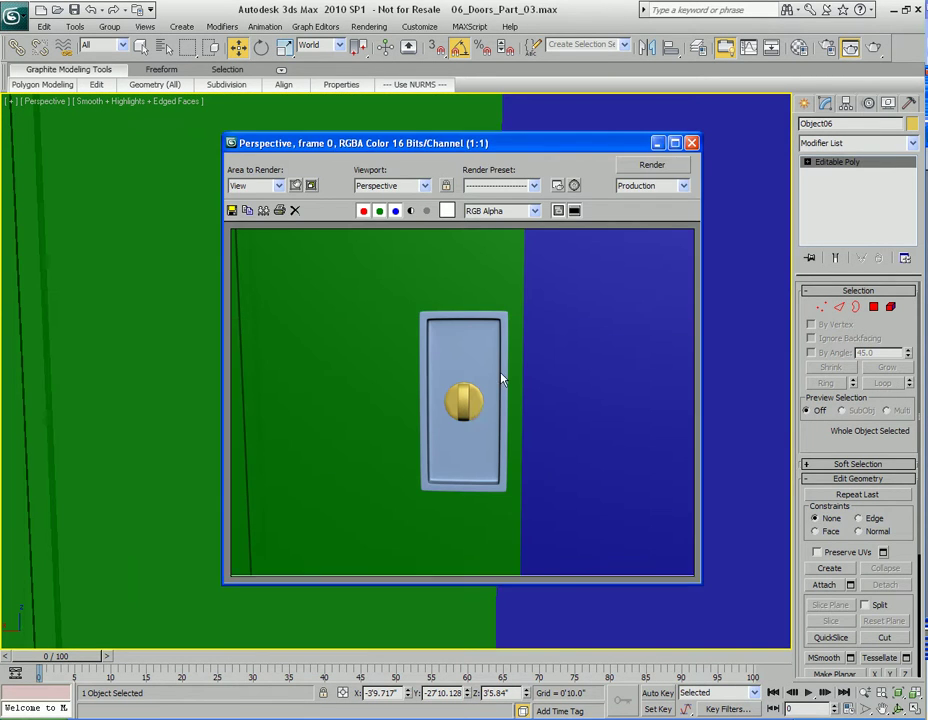
pyautogui.click(691, 143)
# Step: Scale the lock knob down uniformly and move it along Y to -27'10.183"
pyautogui.keyDown('alt'); pyautogui.moveTo(445, 274); pyautogui.dragTo(495, 292, button='middle'); pyautogui.keyUp('alt')
pyautogui.scroll(4, 490, 298)
pyautogui.press('r')
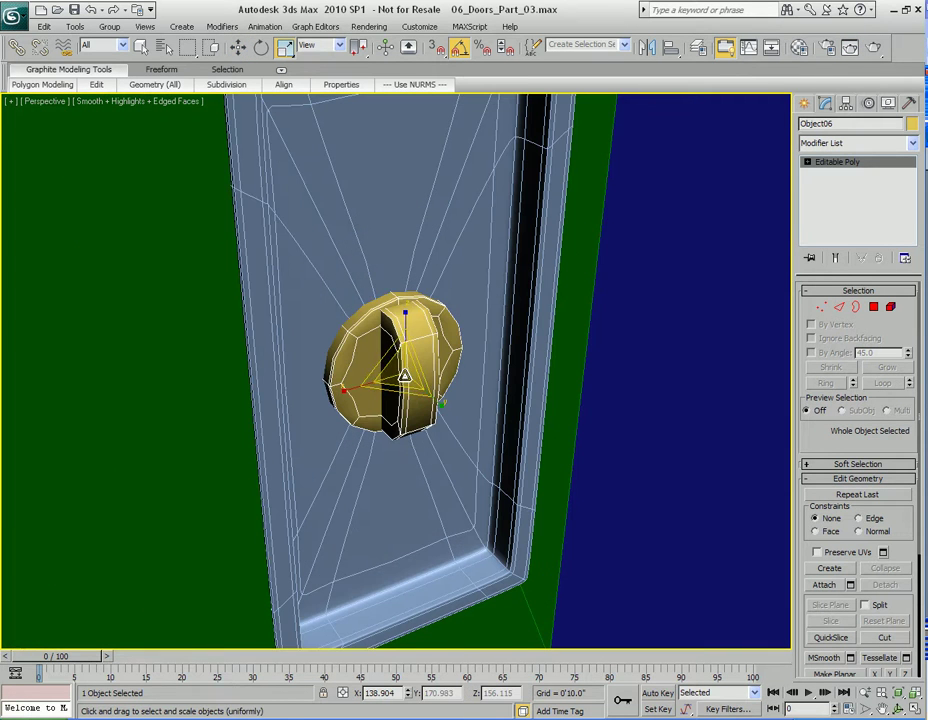
pyautogui.moveTo(405, 376); pyautogui.dragTo(390, 400)
pyautogui.keyDown('alt'); pyautogui.moveTo(387, 390); pyautogui.dragTo(443, 384, button='middle'); pyautogui.keyUp('alt')
pyautogui.press('w')
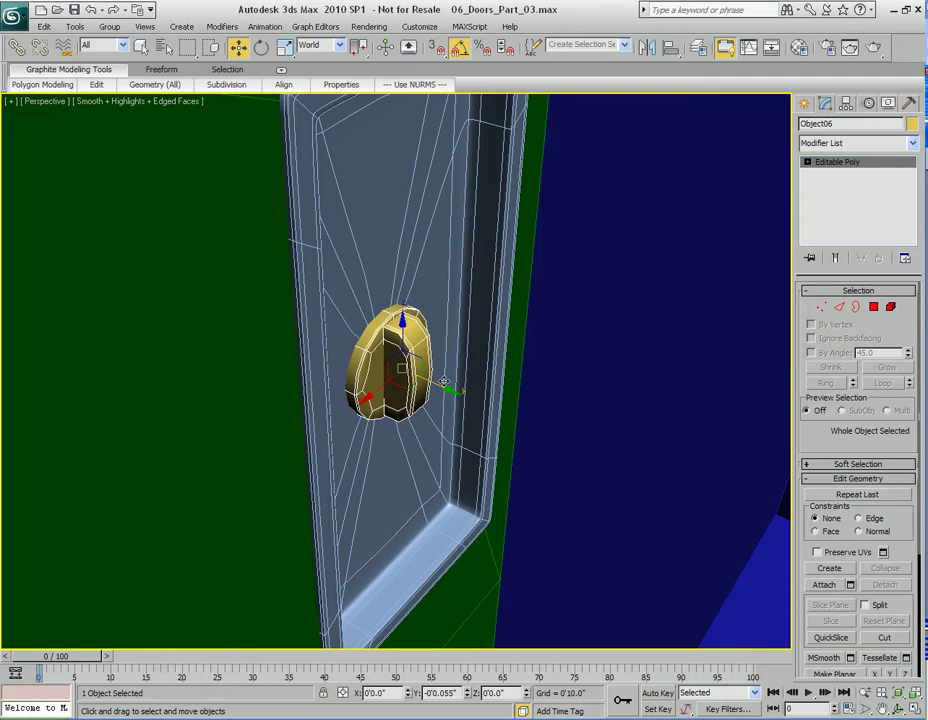
pyautogui.hotkey('shift', 'z')
pyautogui.hotkey('shift', 'z')
# Step: Move the lock knob along X to -3'10.235", toward the side of the finger pull nearest the door edge
pyautogui.moveTo(347, 371); pyautogui.dragTo(370, 371)
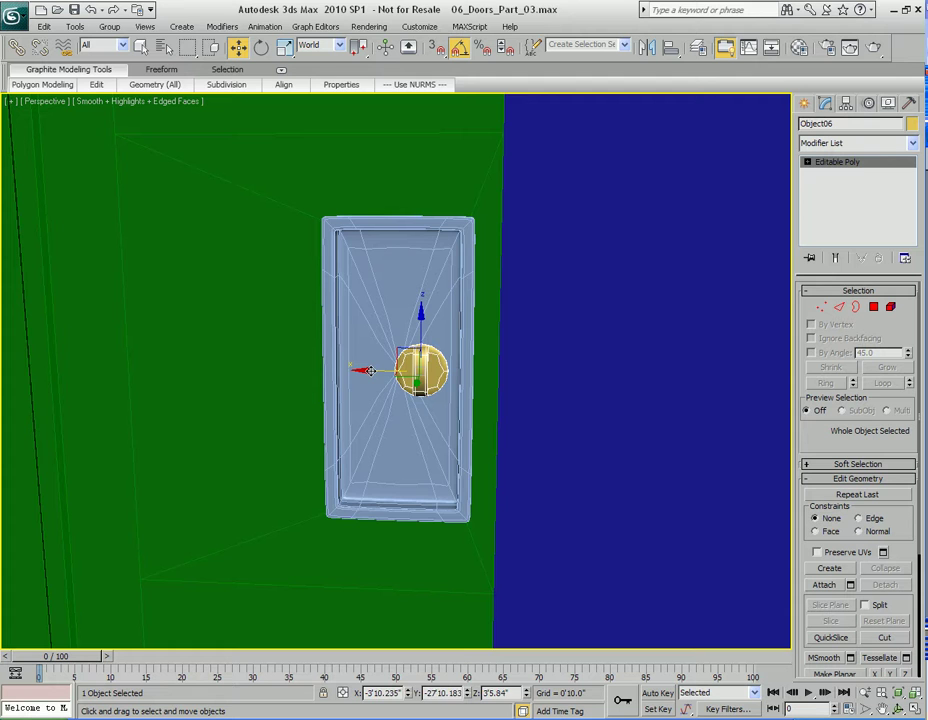
pyautogui.keyDown('alt'); pyautogui.moveTo(452, 374); pyautogui.dragTo(503, 392, button='middle'); pyautogui.keyUp('alt')
pyautogui.scroll(-3, 476, 380)
pyautogui.scroll(3, 478, 387)
# Step: Attach the lock knob to the finger pull object
pyautogui.press('q')
pyautogui.click(391, 312)
pyautogui.rightClick(391, 312)
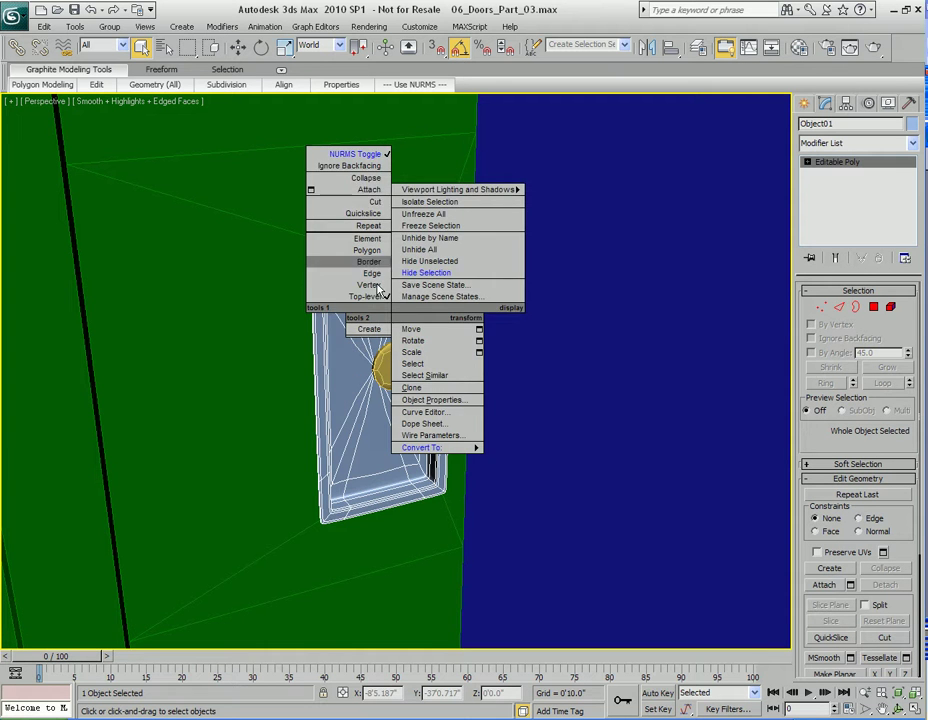
pyautogui.click(369, 189)
pyautogui.keyDown('alt'); pyautogui.moveTo(490, 398); pyautogui.dragTo(452, 428, button='middle'); pyautogui.keyUp('alt')
# Step: Turn on pivot-only editing for the finger pull and set snapping to Vertex only
pyautogui.press('w')
pyautogui.click(845, 104)
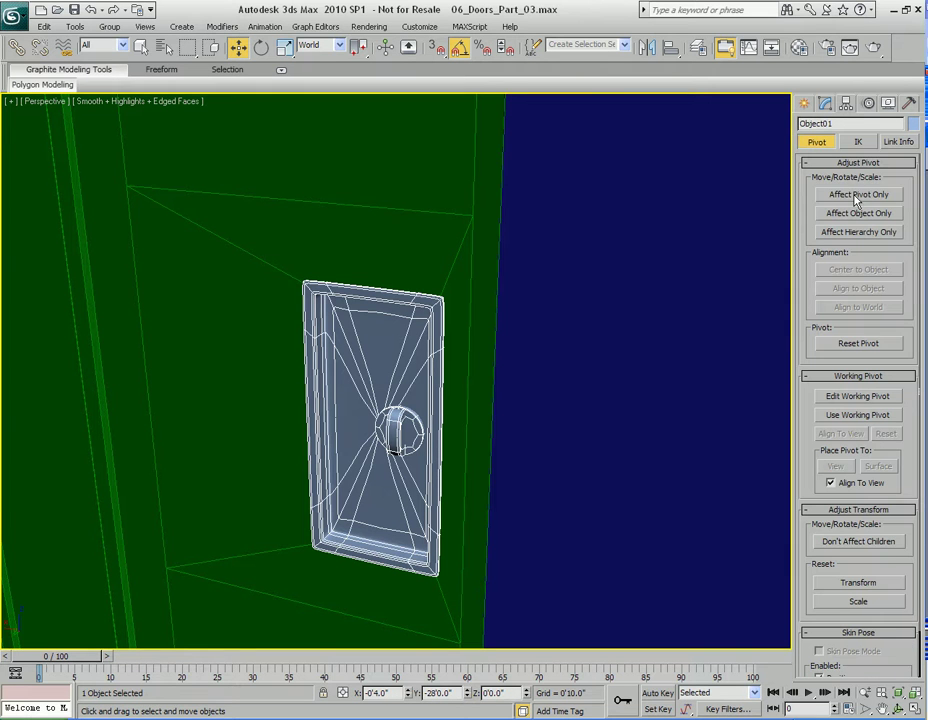
pyautogui.click(856, 196)
pyautogui.moveTo(468, 302); pyautogui.dragTo(472, 333, button='middle')
pyautogui.keyDown('shift'); pyautogui.rightClick(545, 343); pyautogui.keyUp('shift')
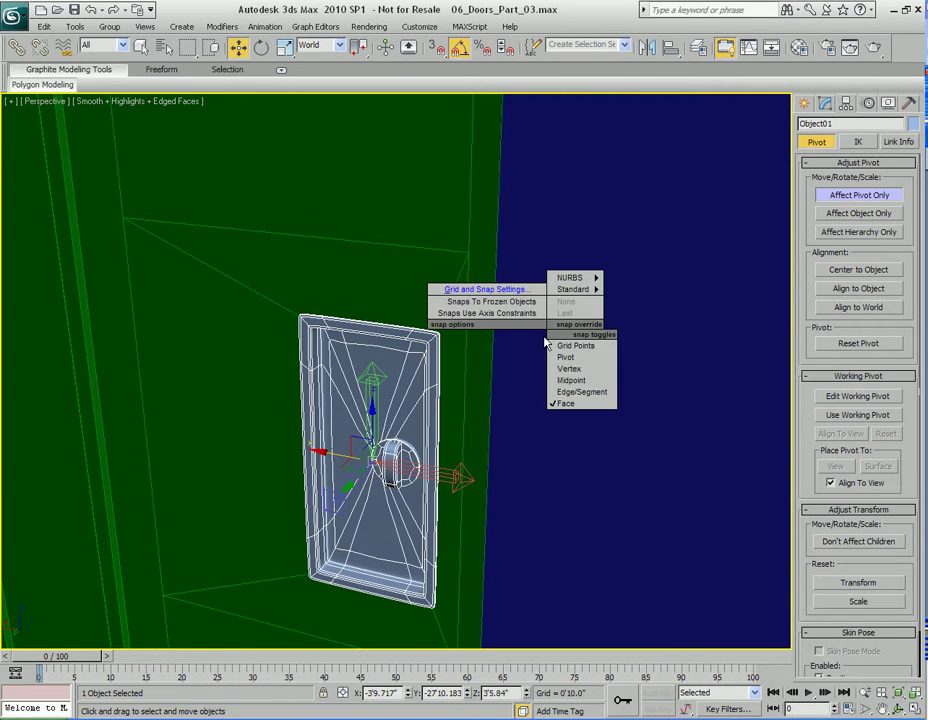
pyautogui.click(485, 289)
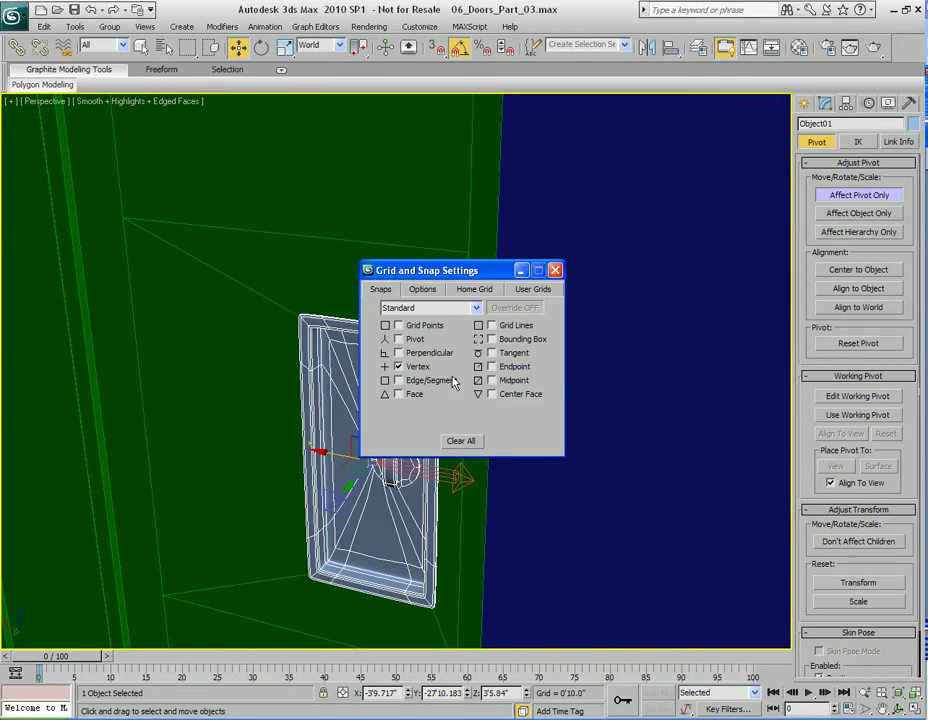
pyautogui.click(557, 274)
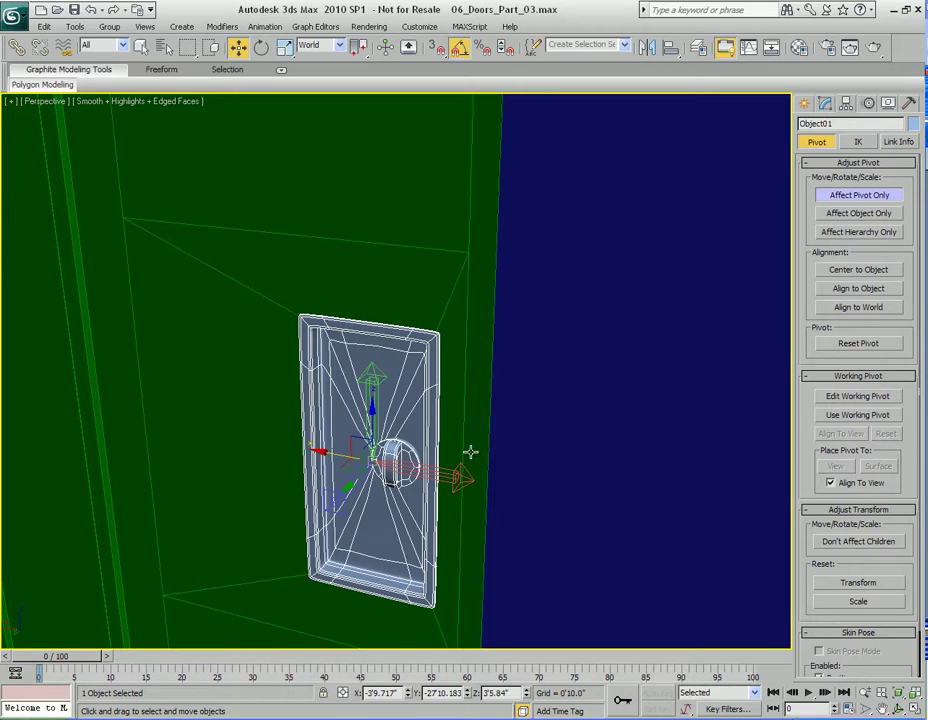
# Step: Snap the finger pull's pivot to the PivotDoor10 vertex above the pull at the door's edge and end pivot editing
pyautogui.moveTo(470, 452); pyautogui.dragTo(438, 365, button='middle')
pyautogui.moveTo(346, 383); pyautogui.dragTo(433, 160)
pyautogui.press('s')
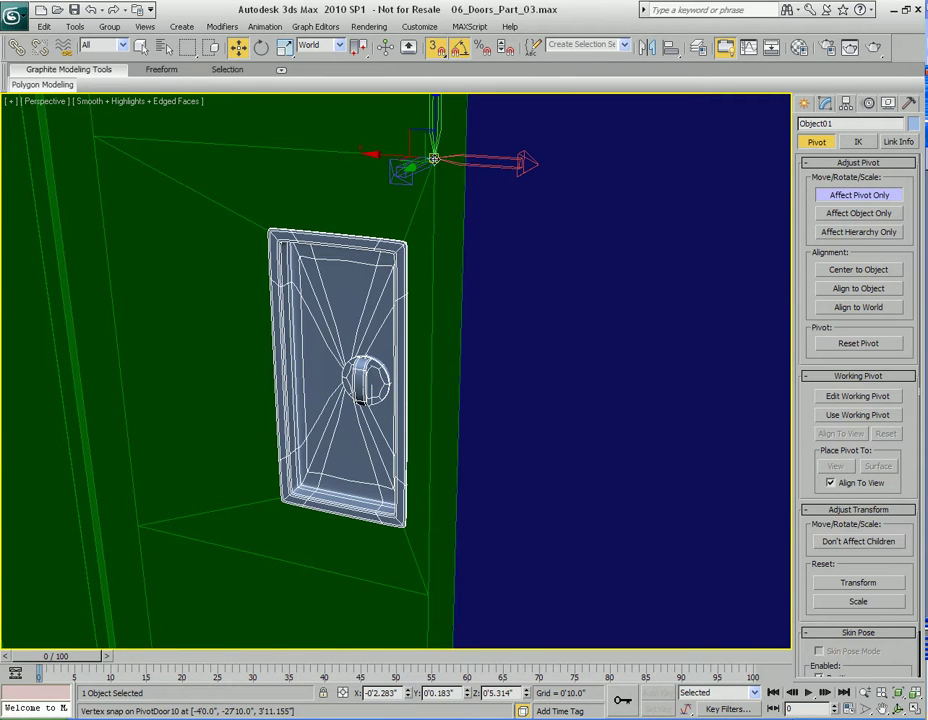
pyautogui.press('s')
pyautogui.press('2')
pyautogui.press('2')
# Step: Select PivotDoor10 and turn on pivot-only editing for it
pyautogui.keyDown('alt'); pyautogui.moveTo(401, 378); pyautogui.dragTo(519, 357, button='middle'); pyautogui.keyUp('alt')
pyautogui.scroll(-4, 445, 362)
pyautogui.scroll(-4, 434, 341)
pyautogui.press('q')
pyautogui.click(412, 304)
pyautogui.press('w')
pyautogui.moveTo(432, 399); pyautogui.dragTo(445, 315, button='middle')
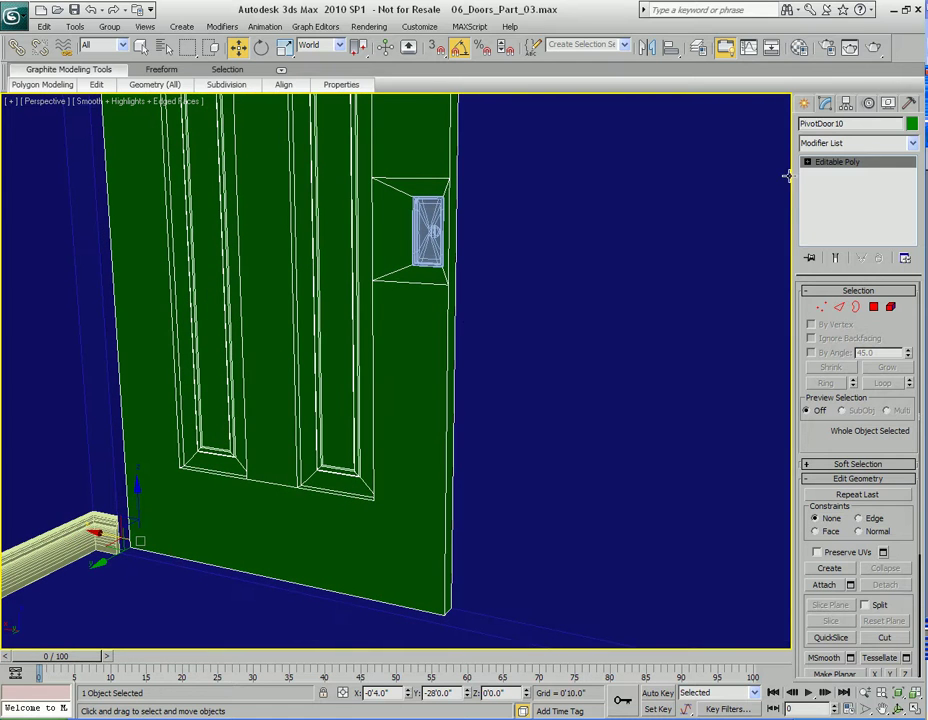
pyautogui.click(848, 105)
pyautogui.click(852, 195)
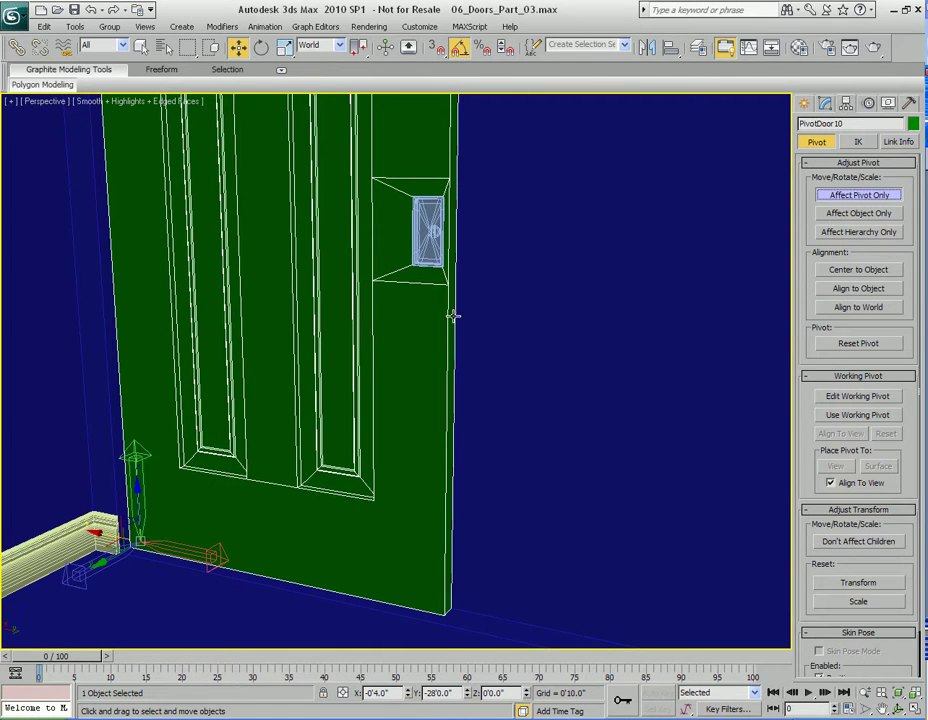
# Step: Snap PivotDoor10's pivot to the door-edge vertex above the finger pull at -4'0.0", -27'10.0", 3'11.155" and end pivot editing
pyautogui.moveTo(453, 316); pyautogui.dragTo(334, 457, button='middle')
pyautogui.press('s')
pyautogui.moveTo(118, 590); pyautogui.dragTo(417, 262)
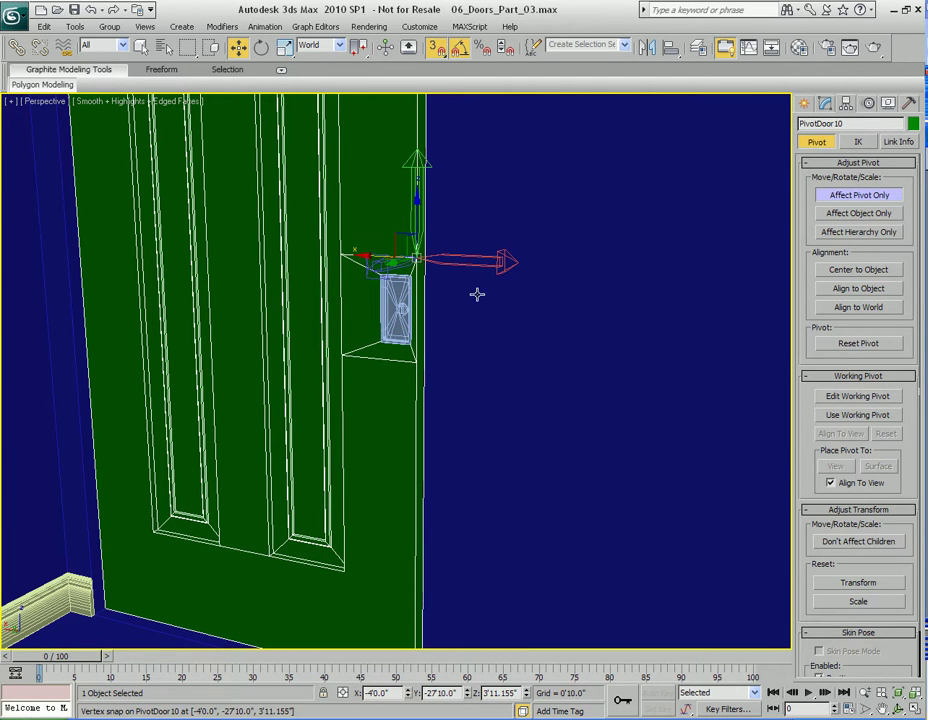
pyautogui.press('s')
pyautogui.press('2')
pyautogui.press('2')
# Step: Mirror PivotDoor10 with a flipped X-axis Symmetry modifier, with Slice Along Mirror and Weld Seam off, and collapse it to Editable Poly
pyautogui.moveTo(469, 319); pyautogui.dragTo(468, 390, button='middle')
pyautogui.scroll(4, 429, 385)
pyautogui.scroll(-2, 429, 385)
pyautogui.scroll(-2, 252, 276)
pyautogui.scroll(-2, 281, 278)
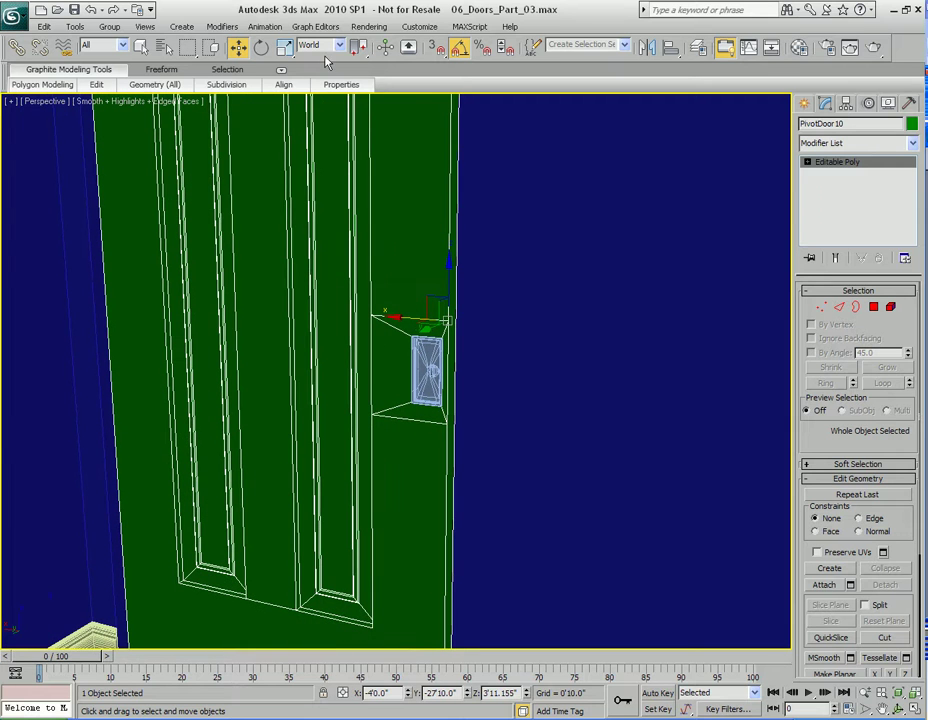
pyautogui.click(222, 26)
pyautogui.moveTo(250, 73)
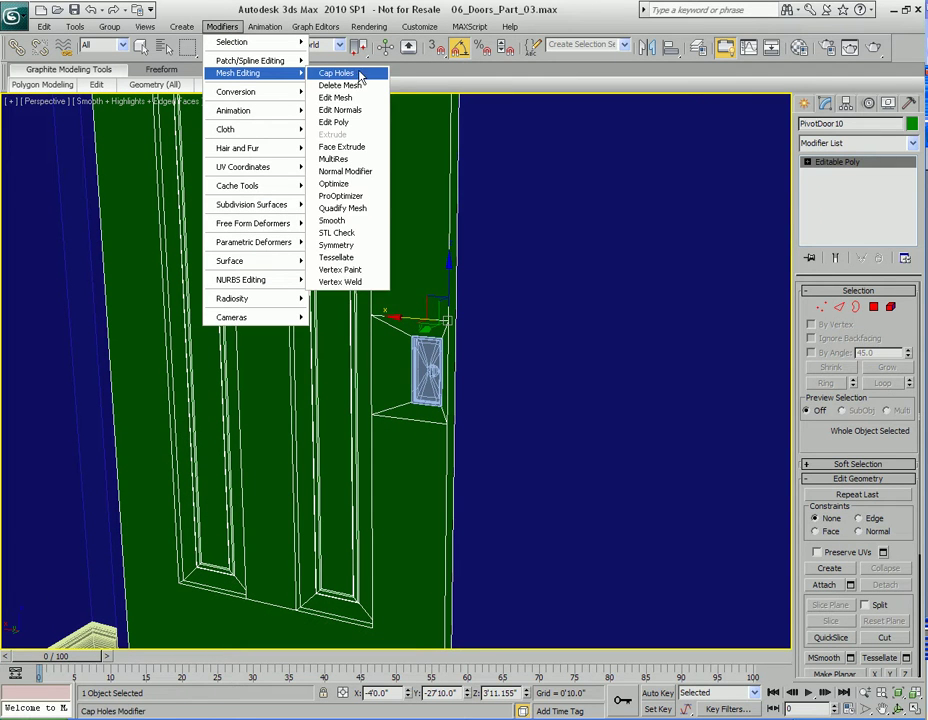
pyautogui.click(351, 245)
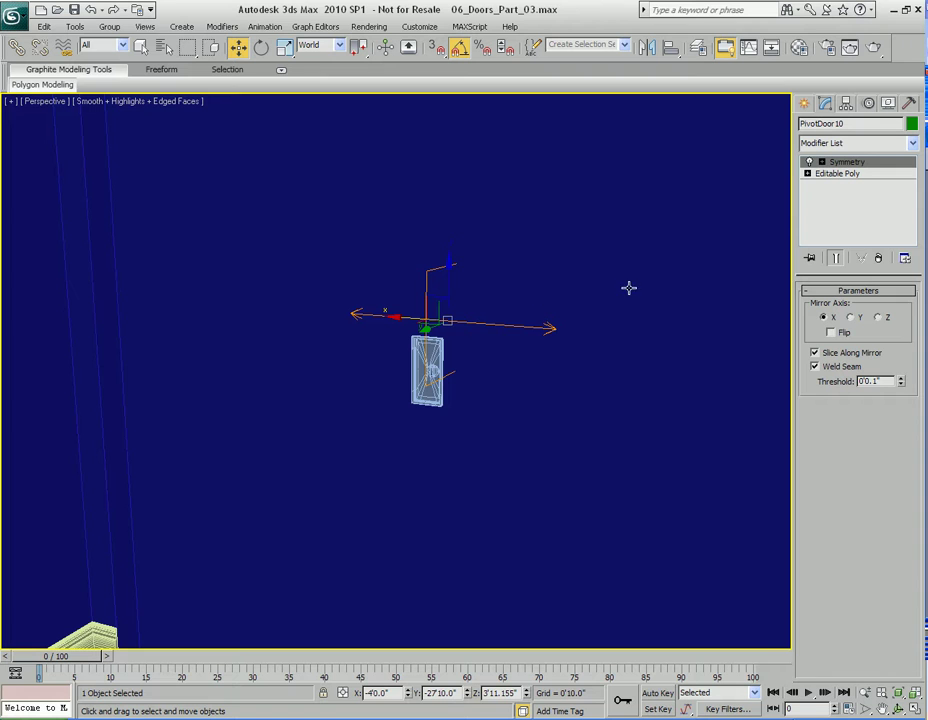
pyautogui.click(830, 333)
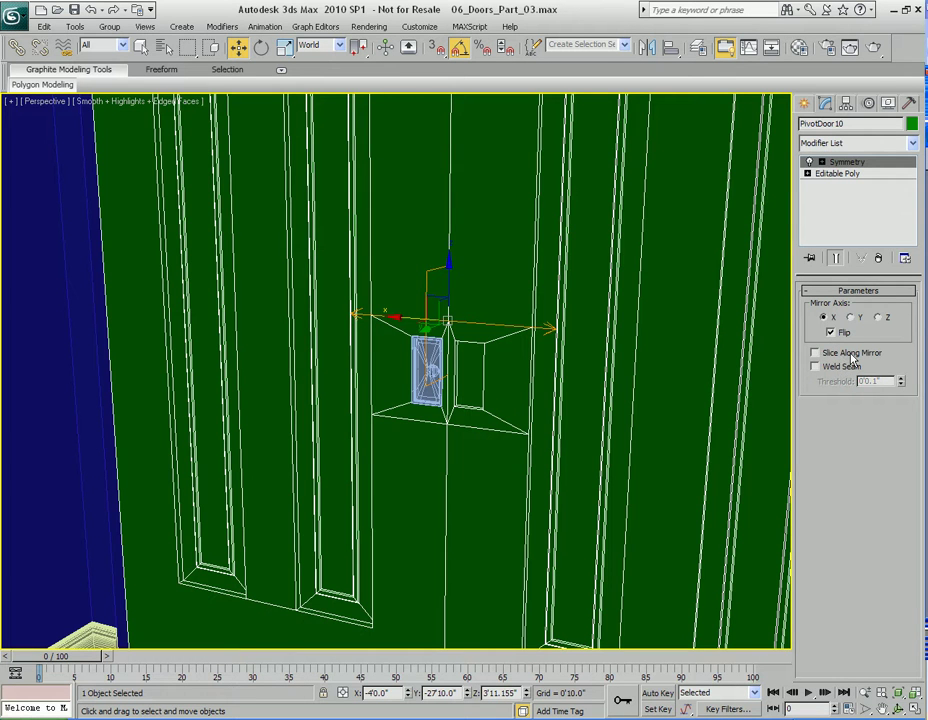
pyautogui.keyDown('alt'); pyautogui.moveTo(528, 347); pyautogui.dragTo(587, 340, button='middle'); pyautogui.keyUp('alt')
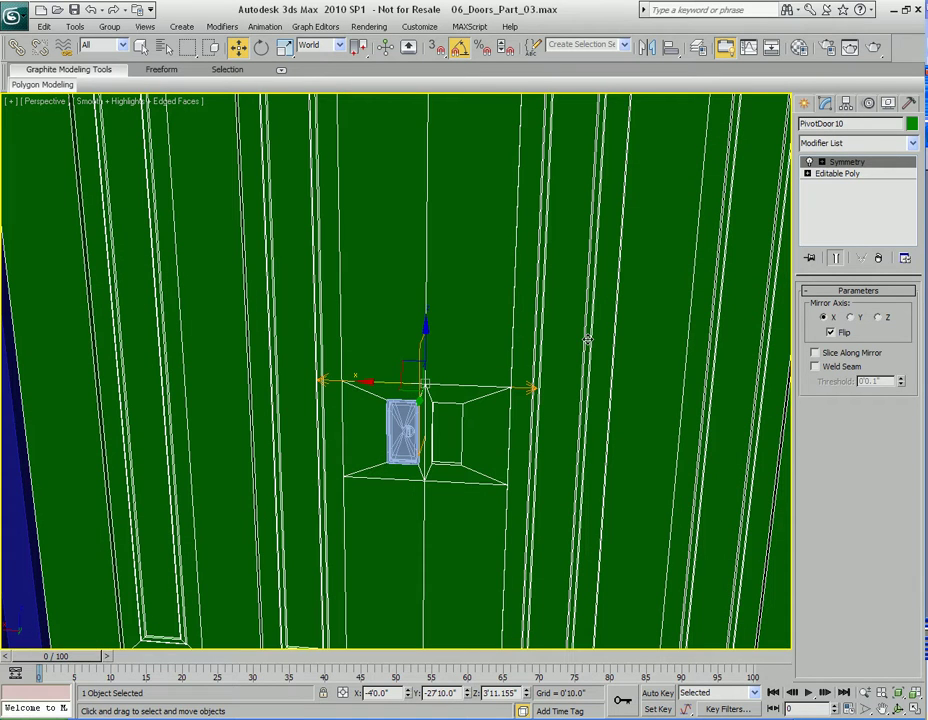
pyautogui.rightClick(868, 214)
pyautogui.click(745, 383)
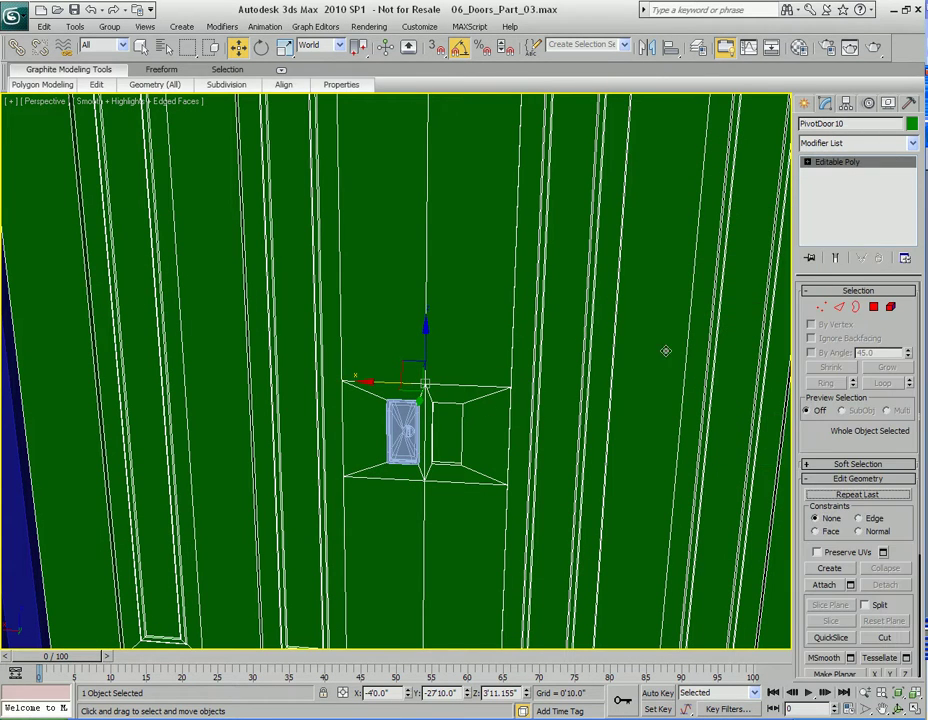
# Step: Select the finger pull with its lock knob and turn off its NURMS smoothing
pyautogui.scroll(6, 489, 383)
pyautogui.press('q')
pyautogui.click(412, 392)
pyautogui.moveTo(499, 452); pyautogui.dragTo(422, 379, button='middle')
pyautogui.scroll(3, 422, 379)
pyautogui.moveTo(464, 335); pyautogui.dragTo(460, 407, button='middle')
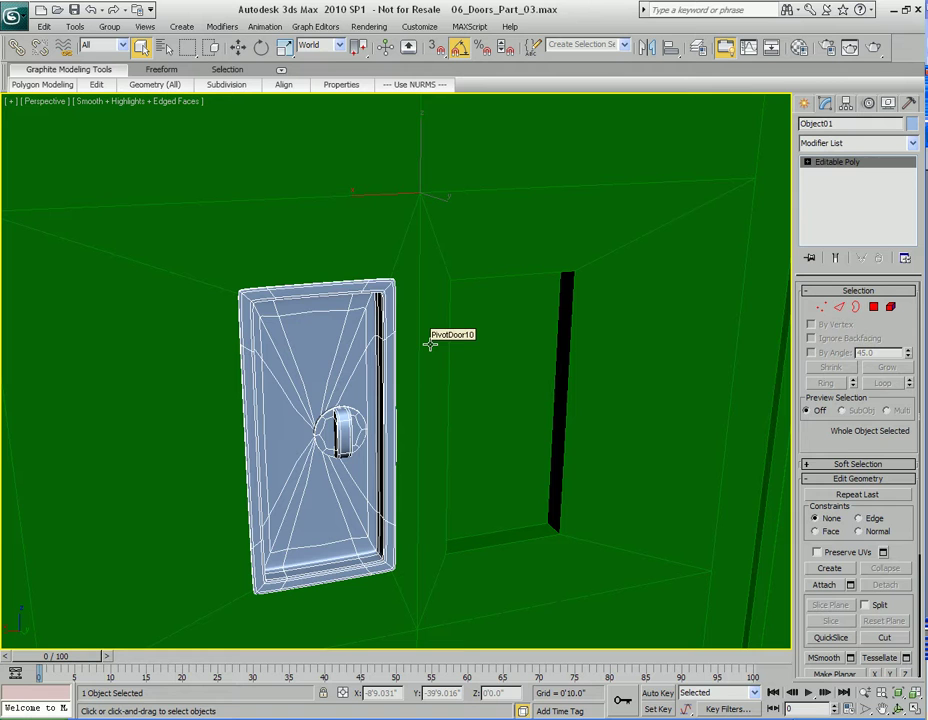
pyautogui.rightClick(370, 371)
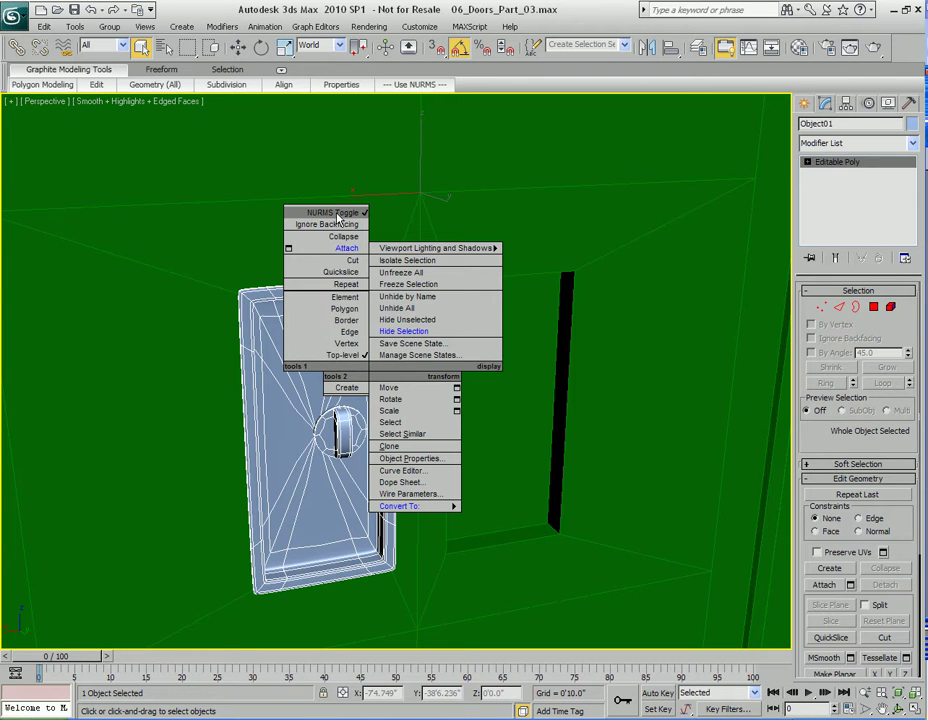
pyautogui.click(338, 216)
pyautogui.keyDown('alt'); pyautogui.moveTo(335, 209); pyautogui.dragTo(383, 405, button='middle'); pyautogui.keyUp('alt')
pyautogui.click(265, 26)
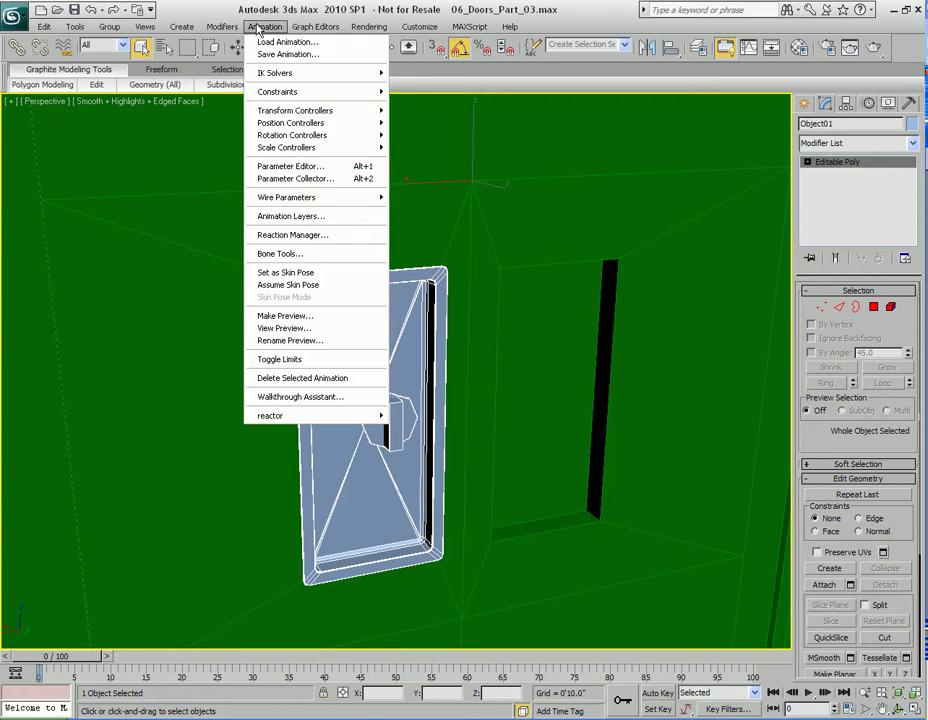
pyautogui.moveTo(222, 26)
pyautogui.moveTo(255, 75)
pyautogui.click(345, 252)
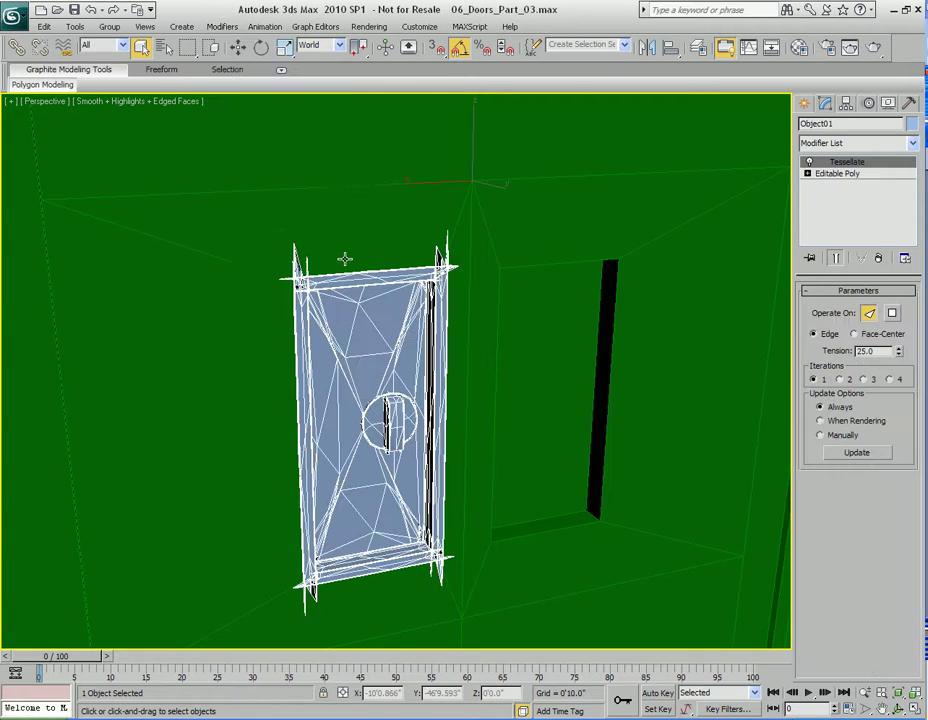
pyautogui.hotkey('ctrl', 'z')
# Step: Mirror the finger pull with a flipped X-axis Symmetry modifier, without slicing or seam welding, and collapse it to Editable Poly
pyautogui.click(222, 26)
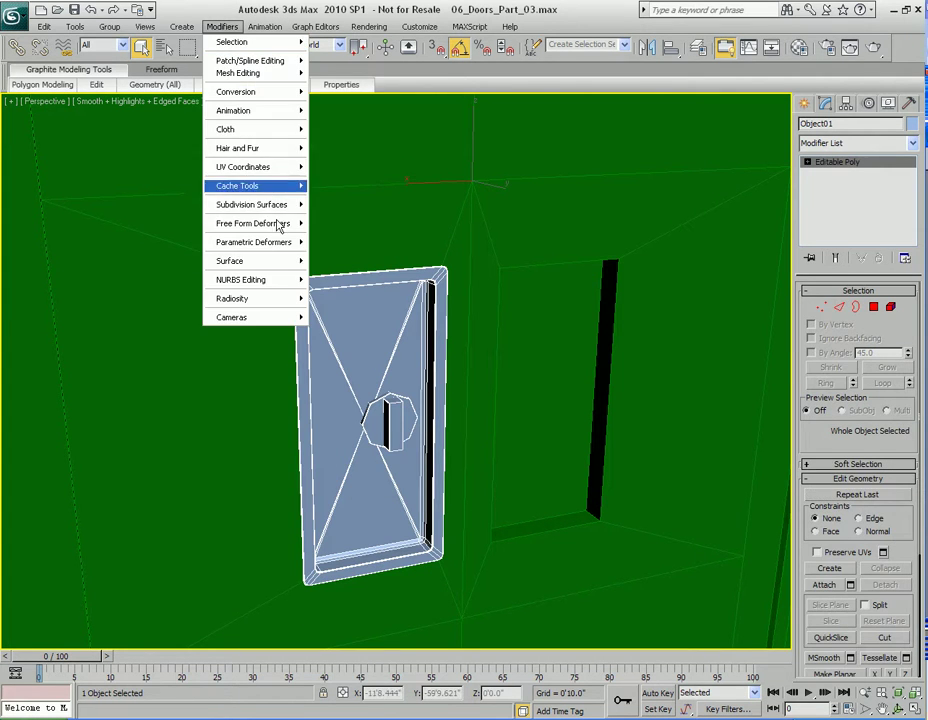
pyautogui.moveTo(290, 73)
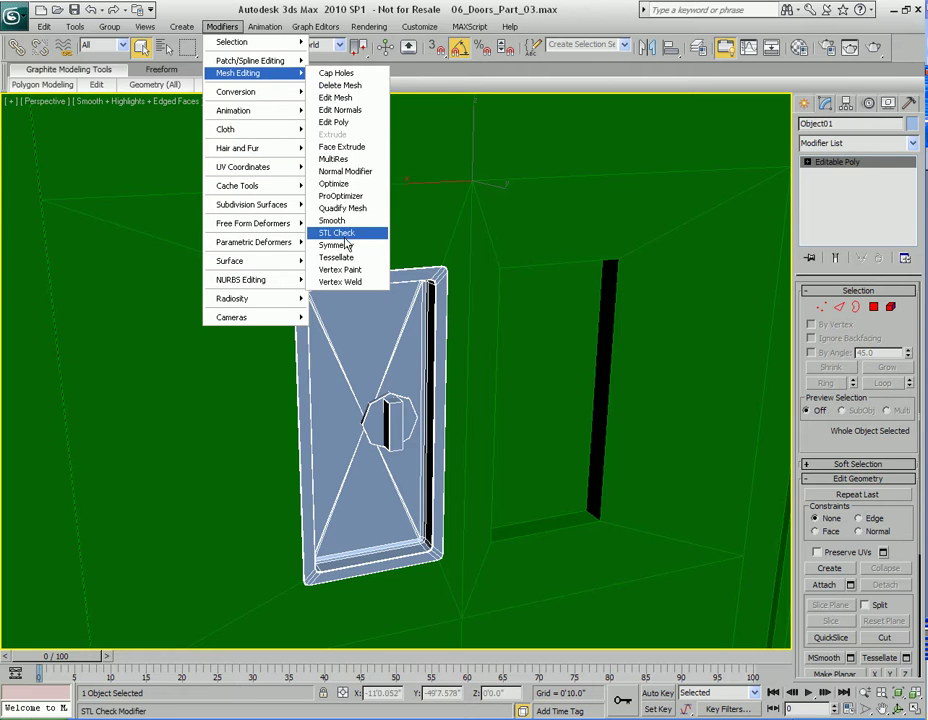
pyautogui.click(336, 245)
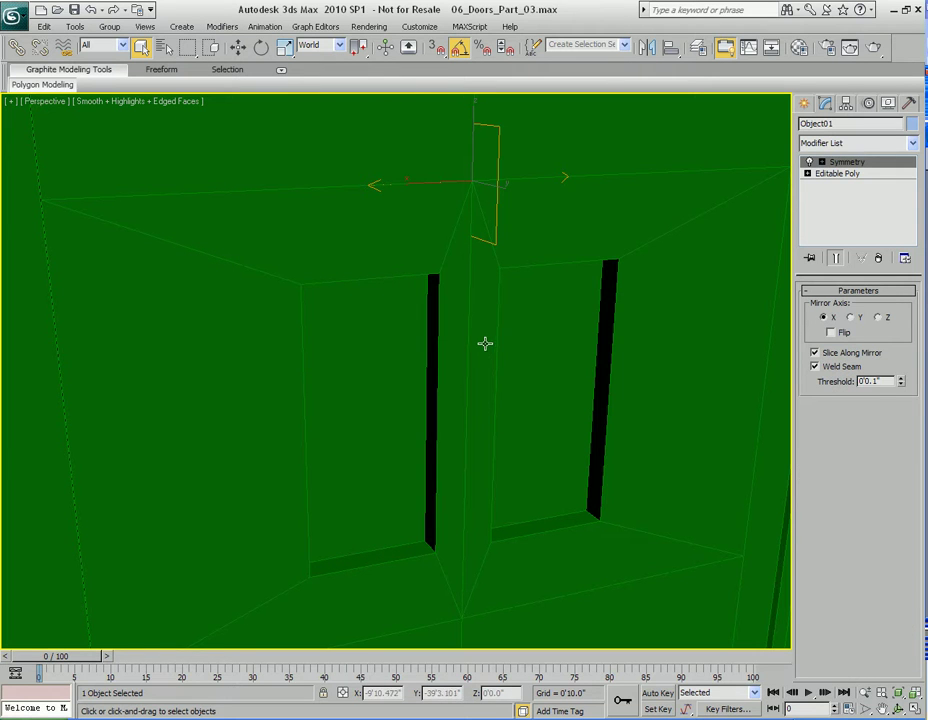
pyautogui.click(846, 332)
pyautogui.click(840, 368)
pyautogui.keyDown('alt'); pyautogui.moveTo(572, 343); pyautogui.dragTo(483, 289, button='middle'); pyautogui.keyUp('alt')
pyautogui.scroll(-4, 500, 317)
pyautogui.rightClick(485, 289)
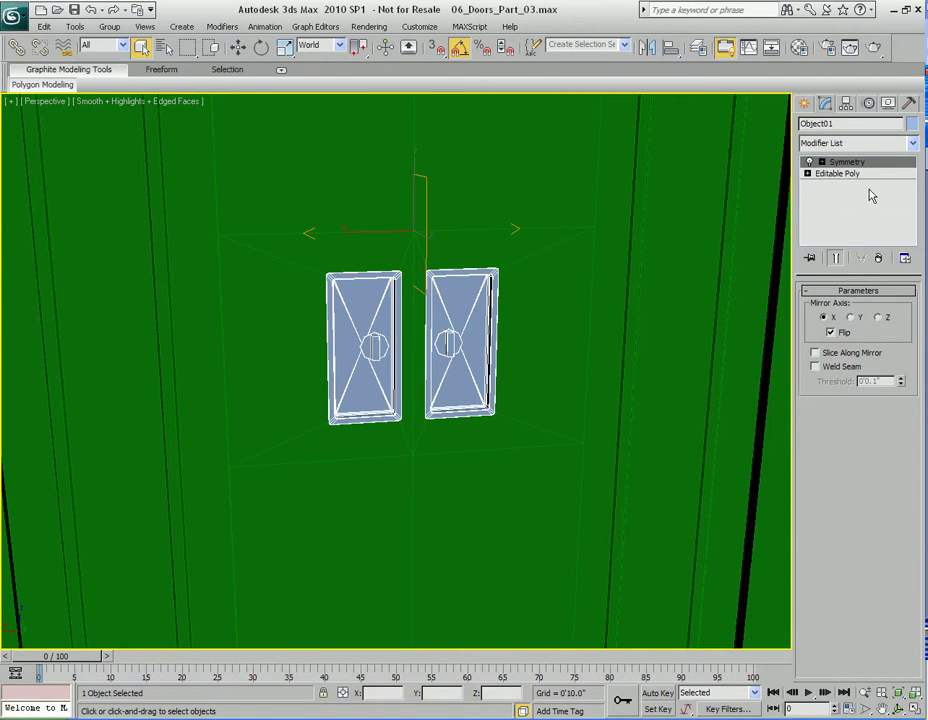
pyautogui.rightClick(810, 197)
pyautogui.click(768, 310)
# Step: Turn NURMS smoothing back on for the mirrored pair of finger pulls
pyautogui.moveTo(461, 349); pyautogui.dragTo(486, 321, button='middle')
pyautogui.click(587, 197)
pyautogui.click(482, 297)
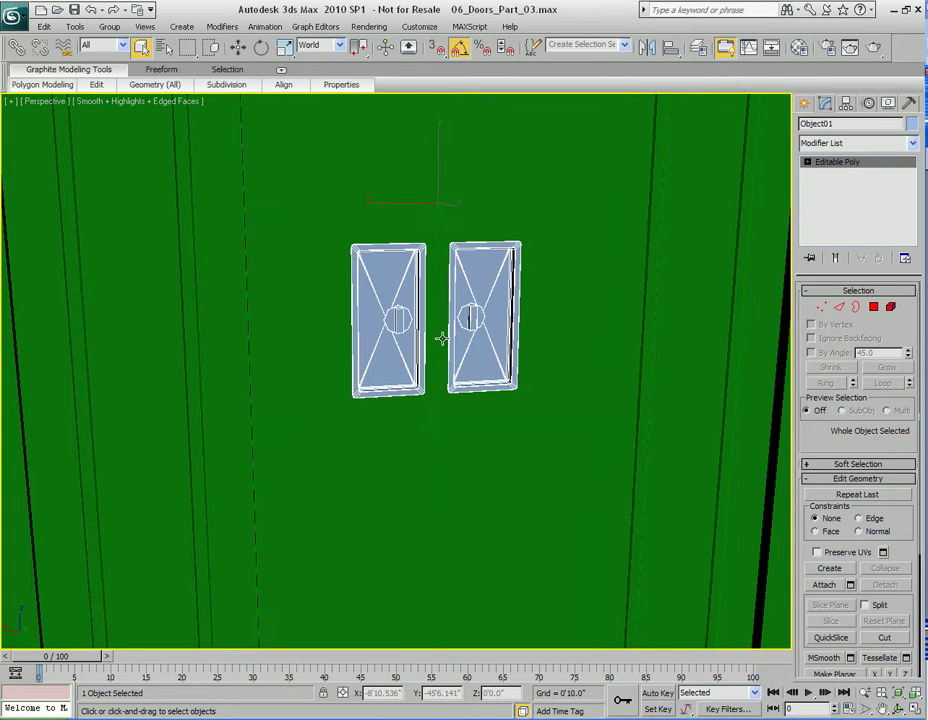
pyautogui.rightClick(471, 316)
pyautogui.click(431, 150)
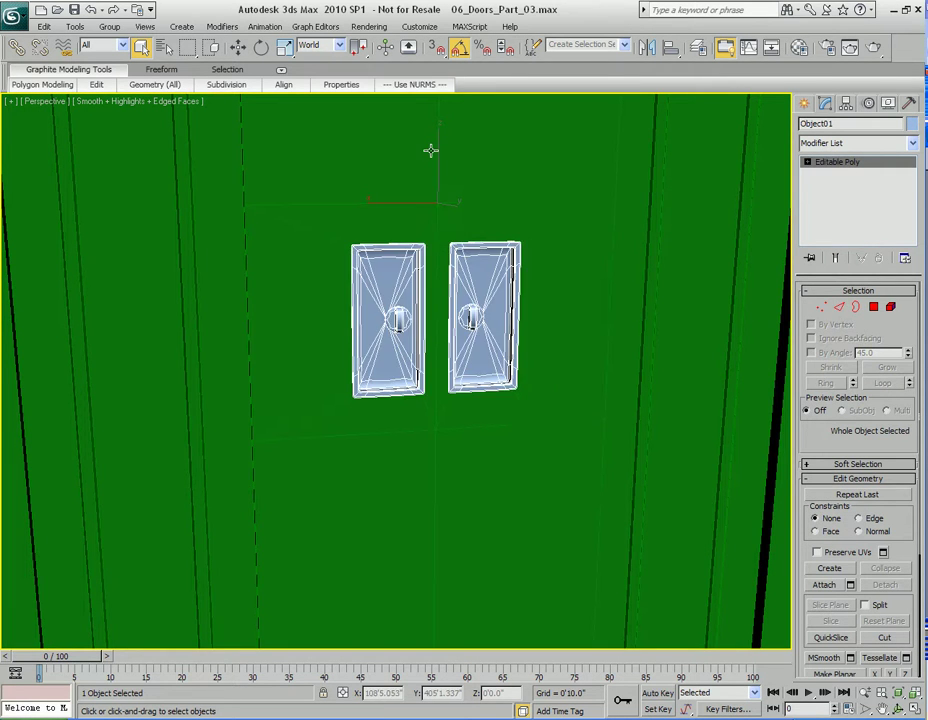
# Step: Test-render the Perspective view of the finger pulls up close and of the wider double door, closing each render
pyautogui.hotkey('shift', 'q')
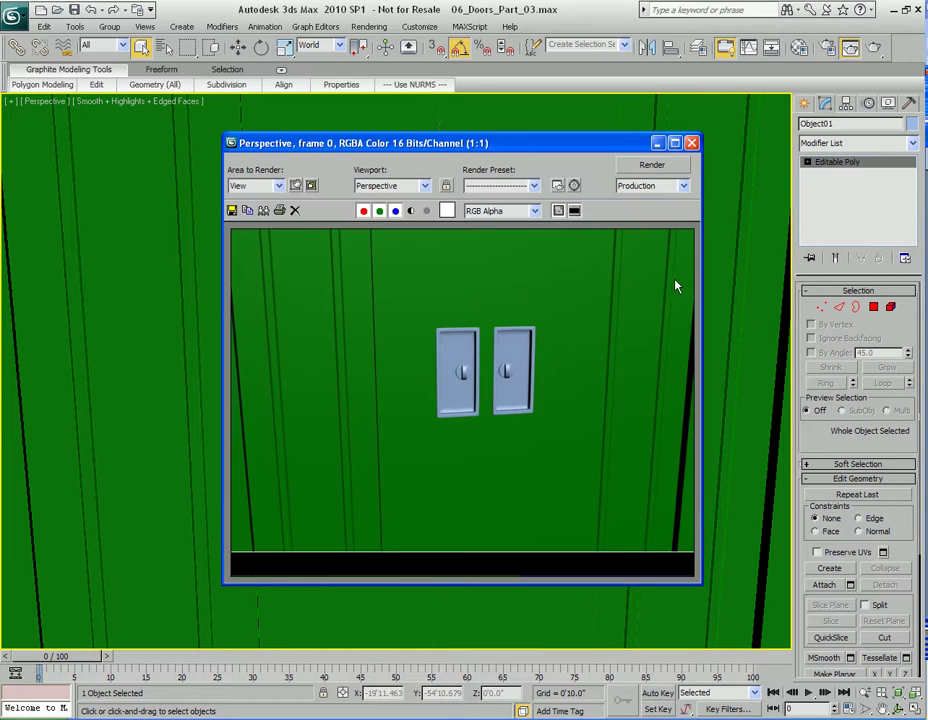
pyautogui.click(692, 145)
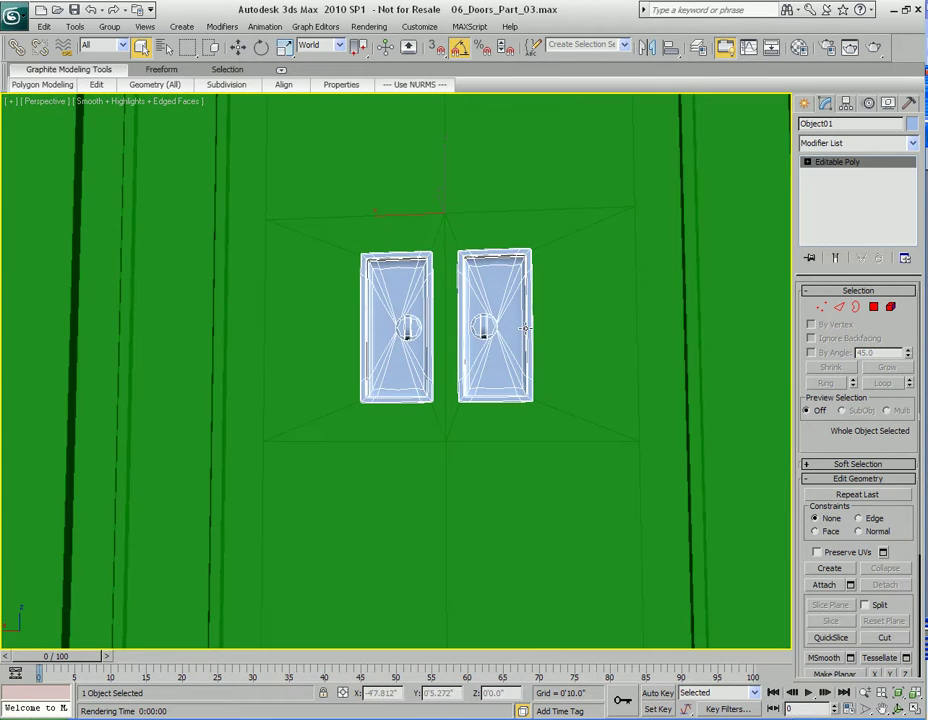
pyautogui.scroll(-5, 524, 328)
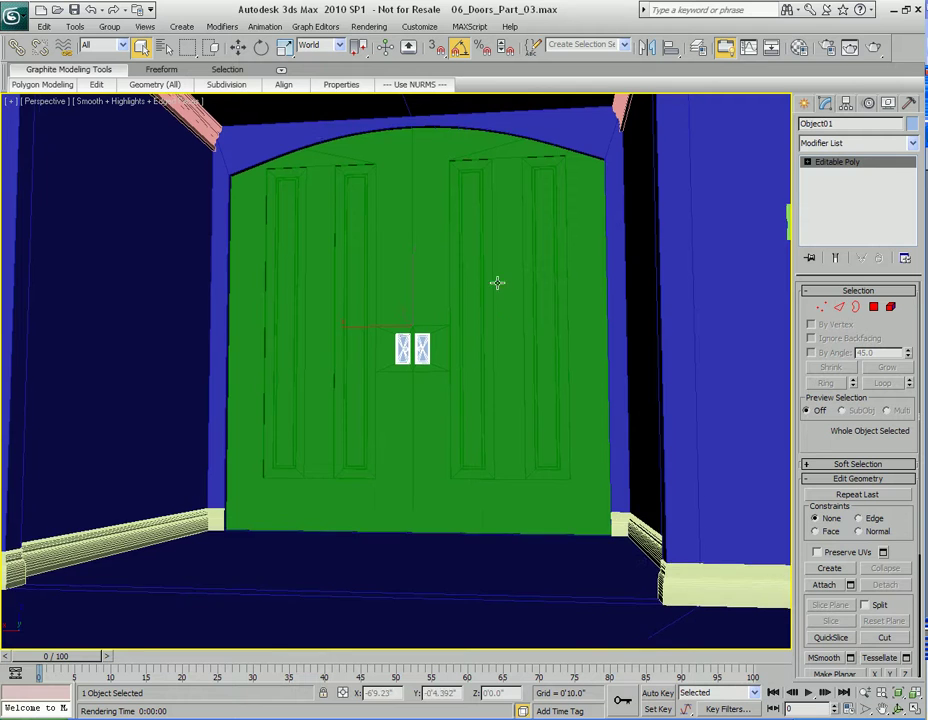
pyautogui.scroll(3, 497, 282)
pyautogui.hotkey('shift', 'q')
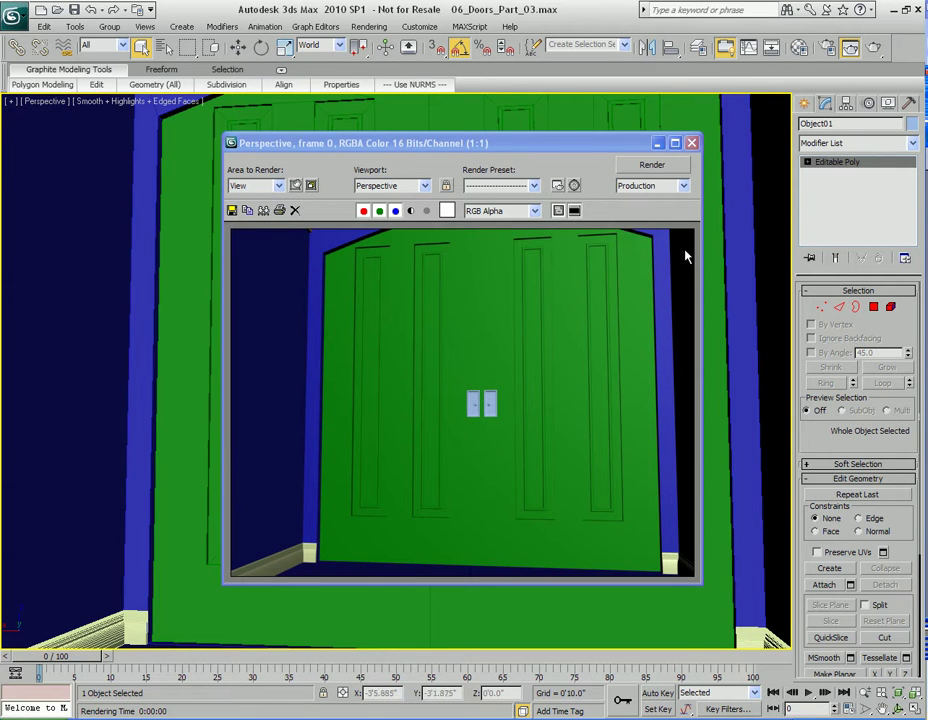
pyautogui.click(692, 143)
# Step: Examine the double door and its paired finger pulls from close up and from an angle across the room
pyautogui.scroll(2, 690, 141)
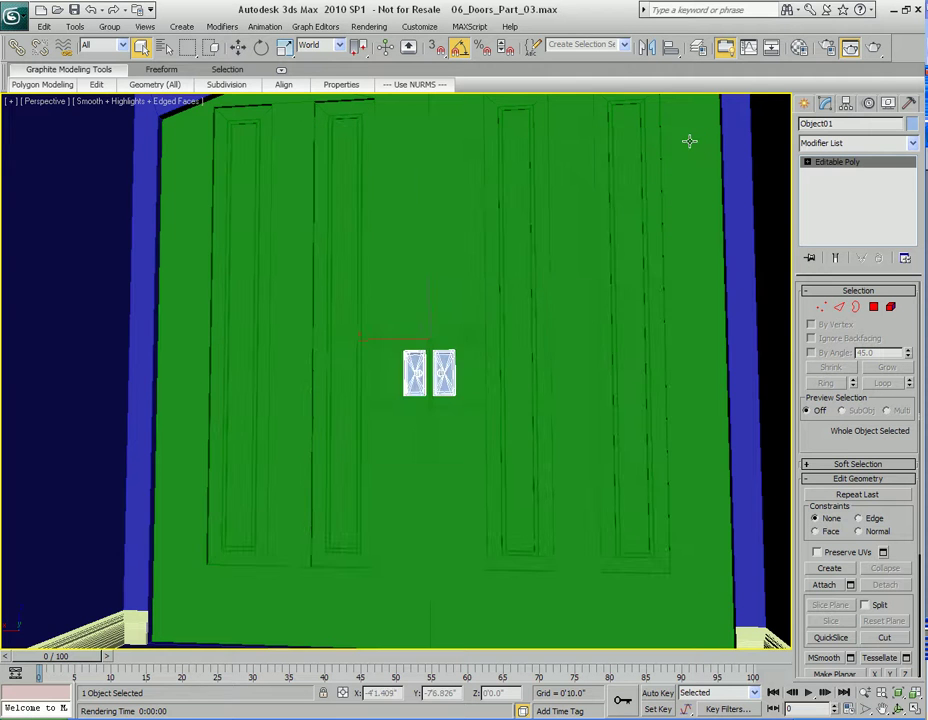
pyautogui.scroll(3, 493, 320)
pyautogui.keyDown('alt'); pyautogui.moveTo(493, 332); pyautogui.dragTo(480, 332, button='middle'); pyautogui.keyUp('alt')
pyautogui.moveTo(409, 367); pyautogui.dragTo(483, 288, button='middle')
pyautogui.moveTo(337, 364); pyautogui.dragTo(457, 317, button='middle')
pyautogui.moveTo(556, 271); pyautogui.dragTo(438, 370, button='middle')
pyautogui.scroll(-3, 408, 354)
pyautogui.keyDown('alt'); pyautogui.moveTo(495, 374); pyautogui.dragTo(441, 373, button='middle'); pyautogui.keyUp('alt')
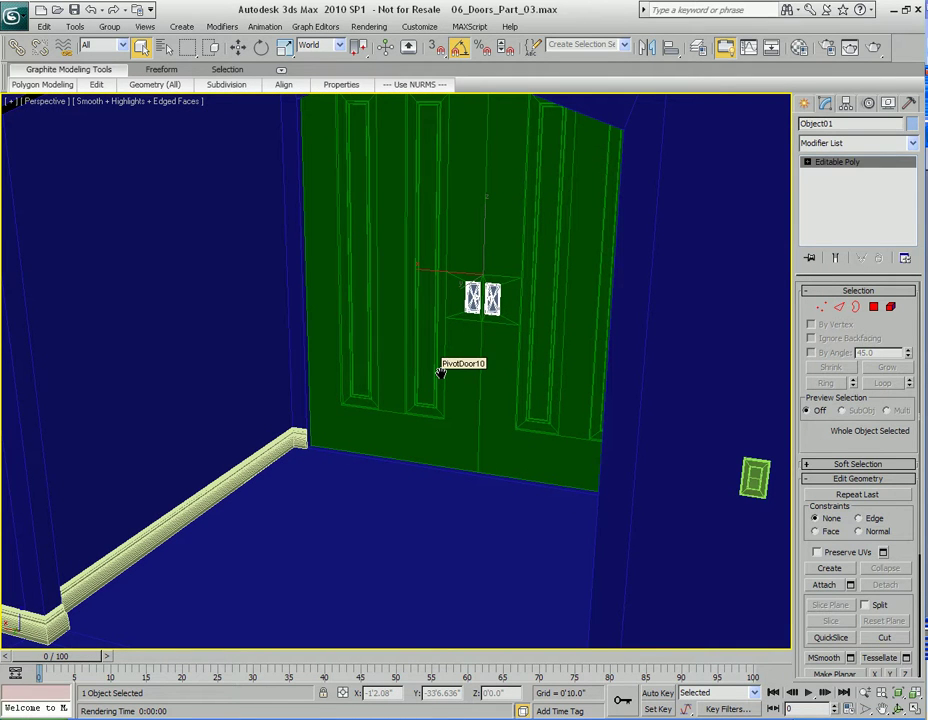